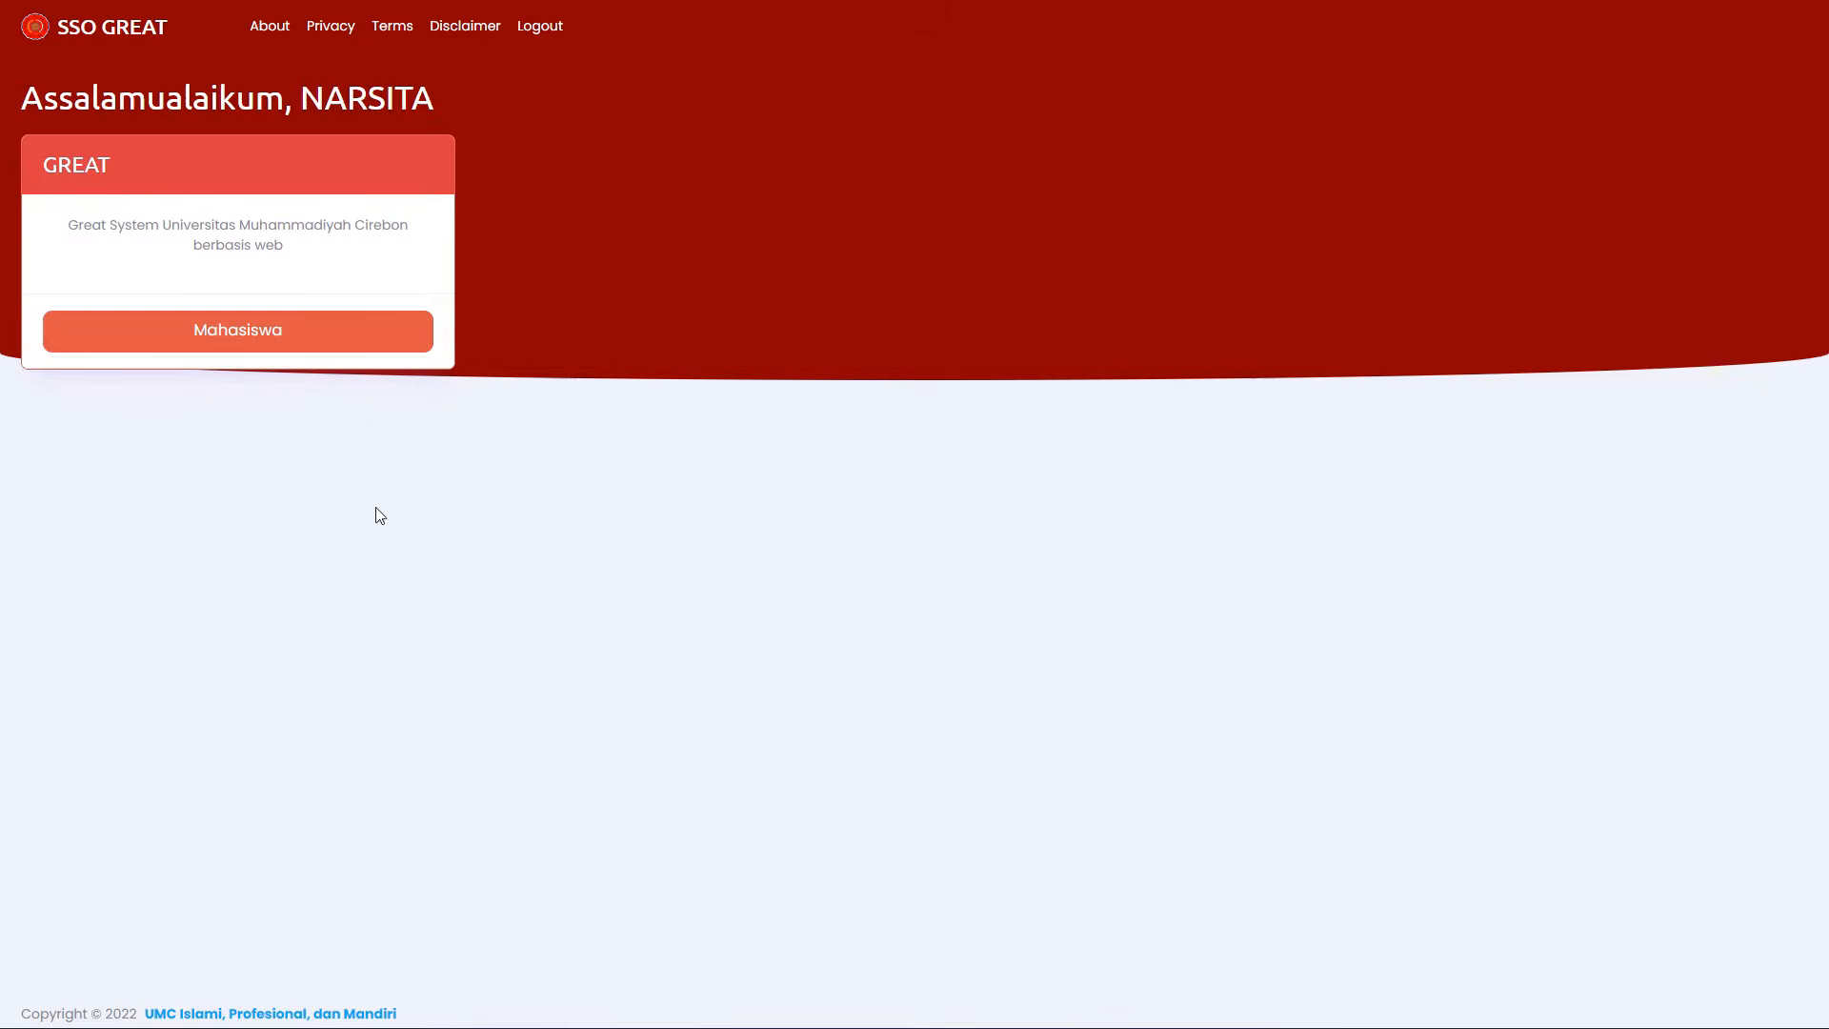
# Enter the GREAT system as Mahasiswa and look over the dashboard.
pyautogui.click(224, 332)
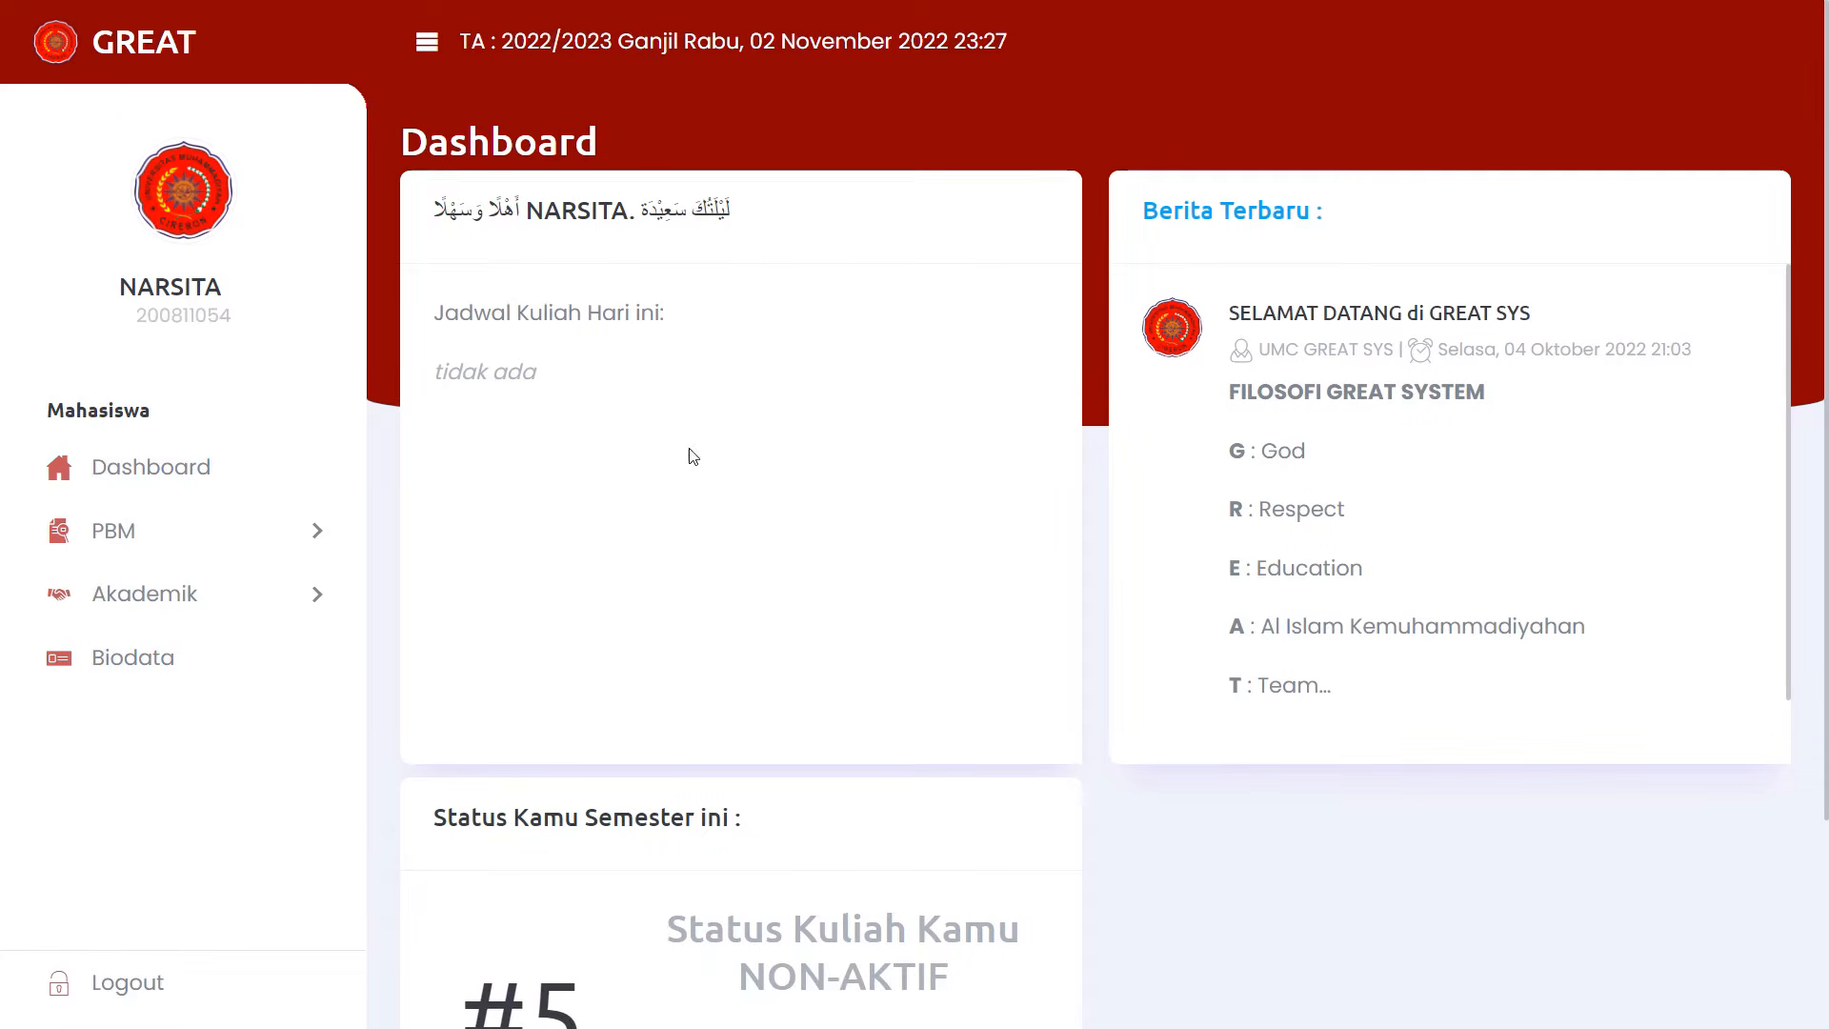
pyautogui.hotkey('ctrl', '-')
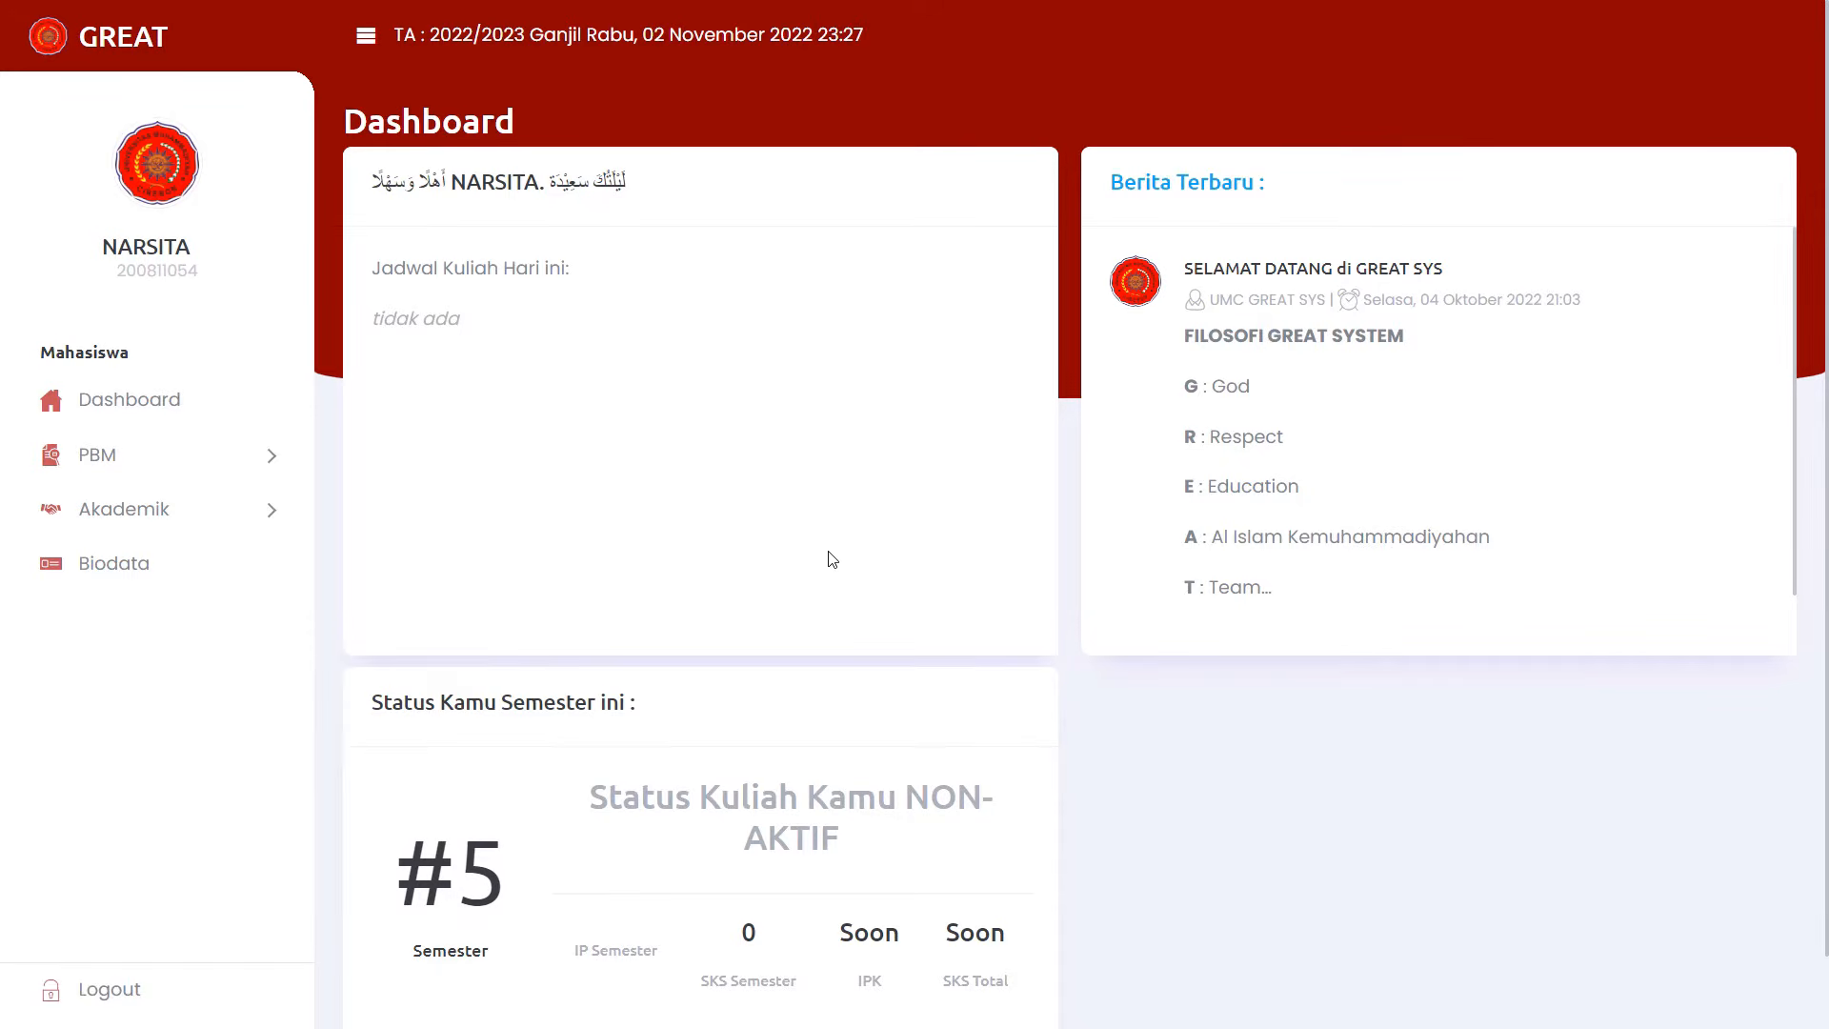
pyautogui.scroll(-1, 678, 511)
pyautogui.scroll(1, 682, 510)
pyautogui.click(236, 522)
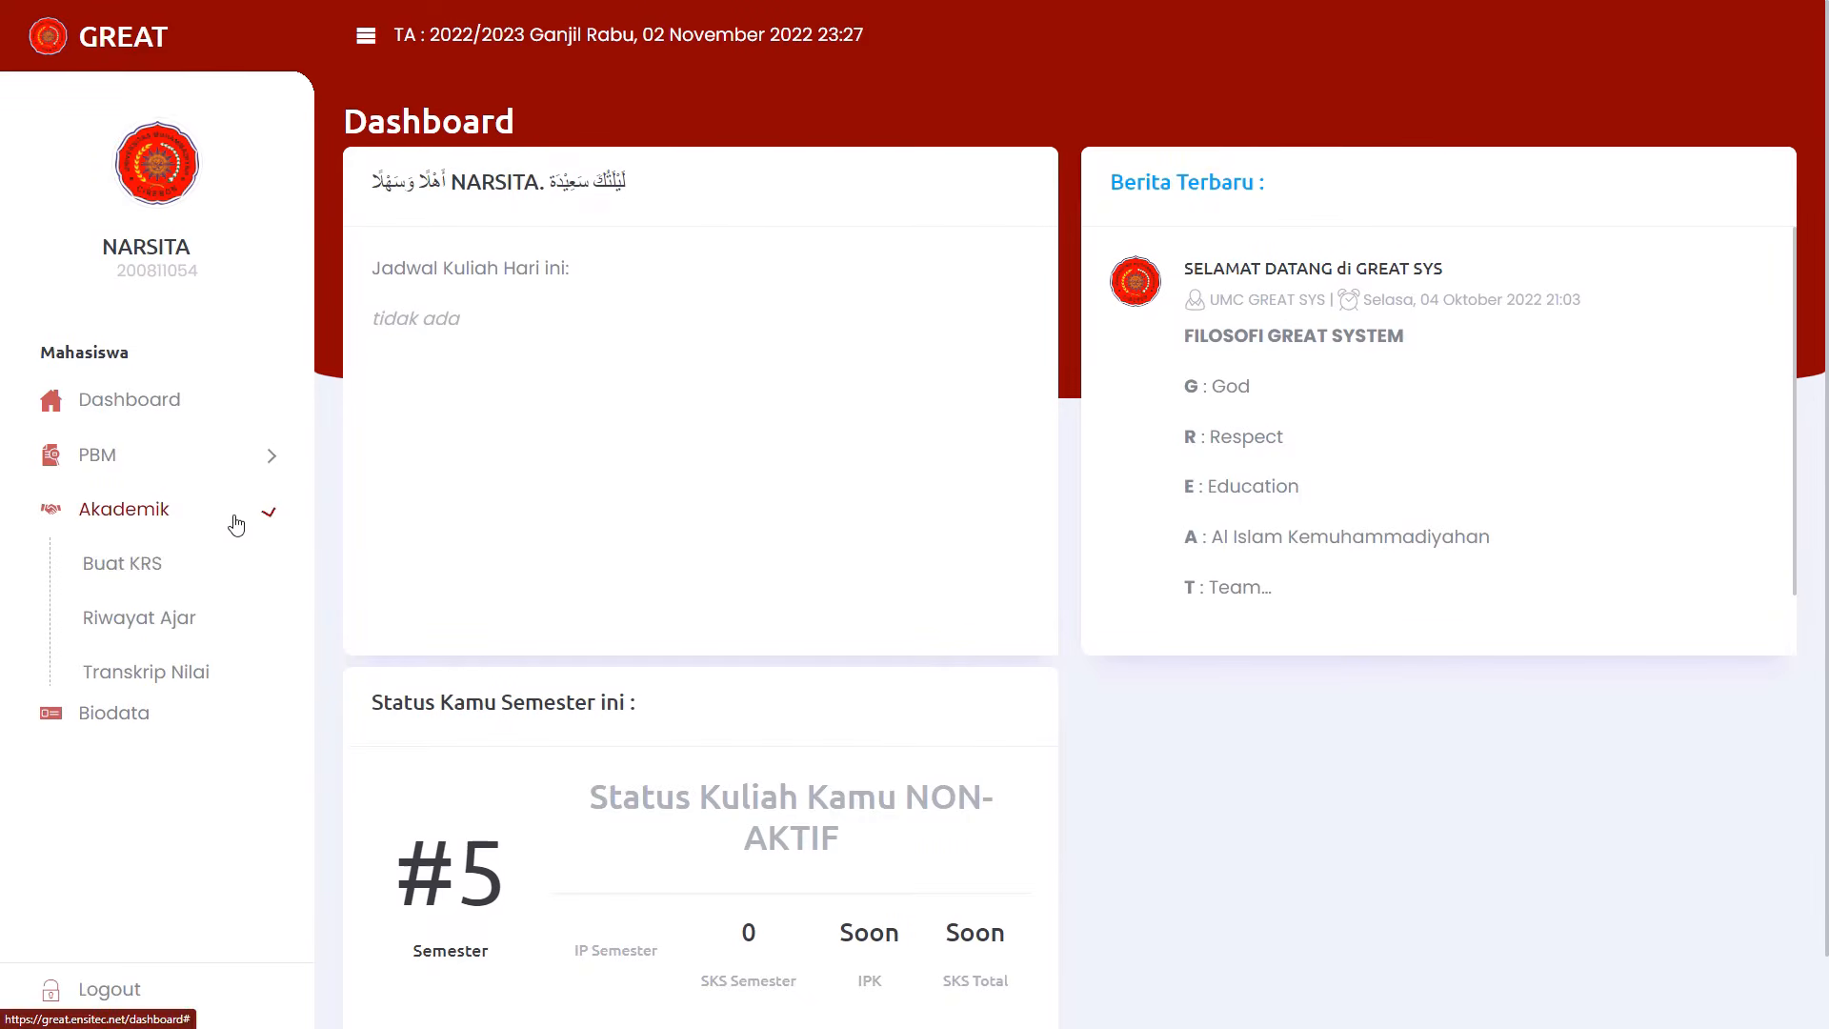
pyautogui.click(113, 568)
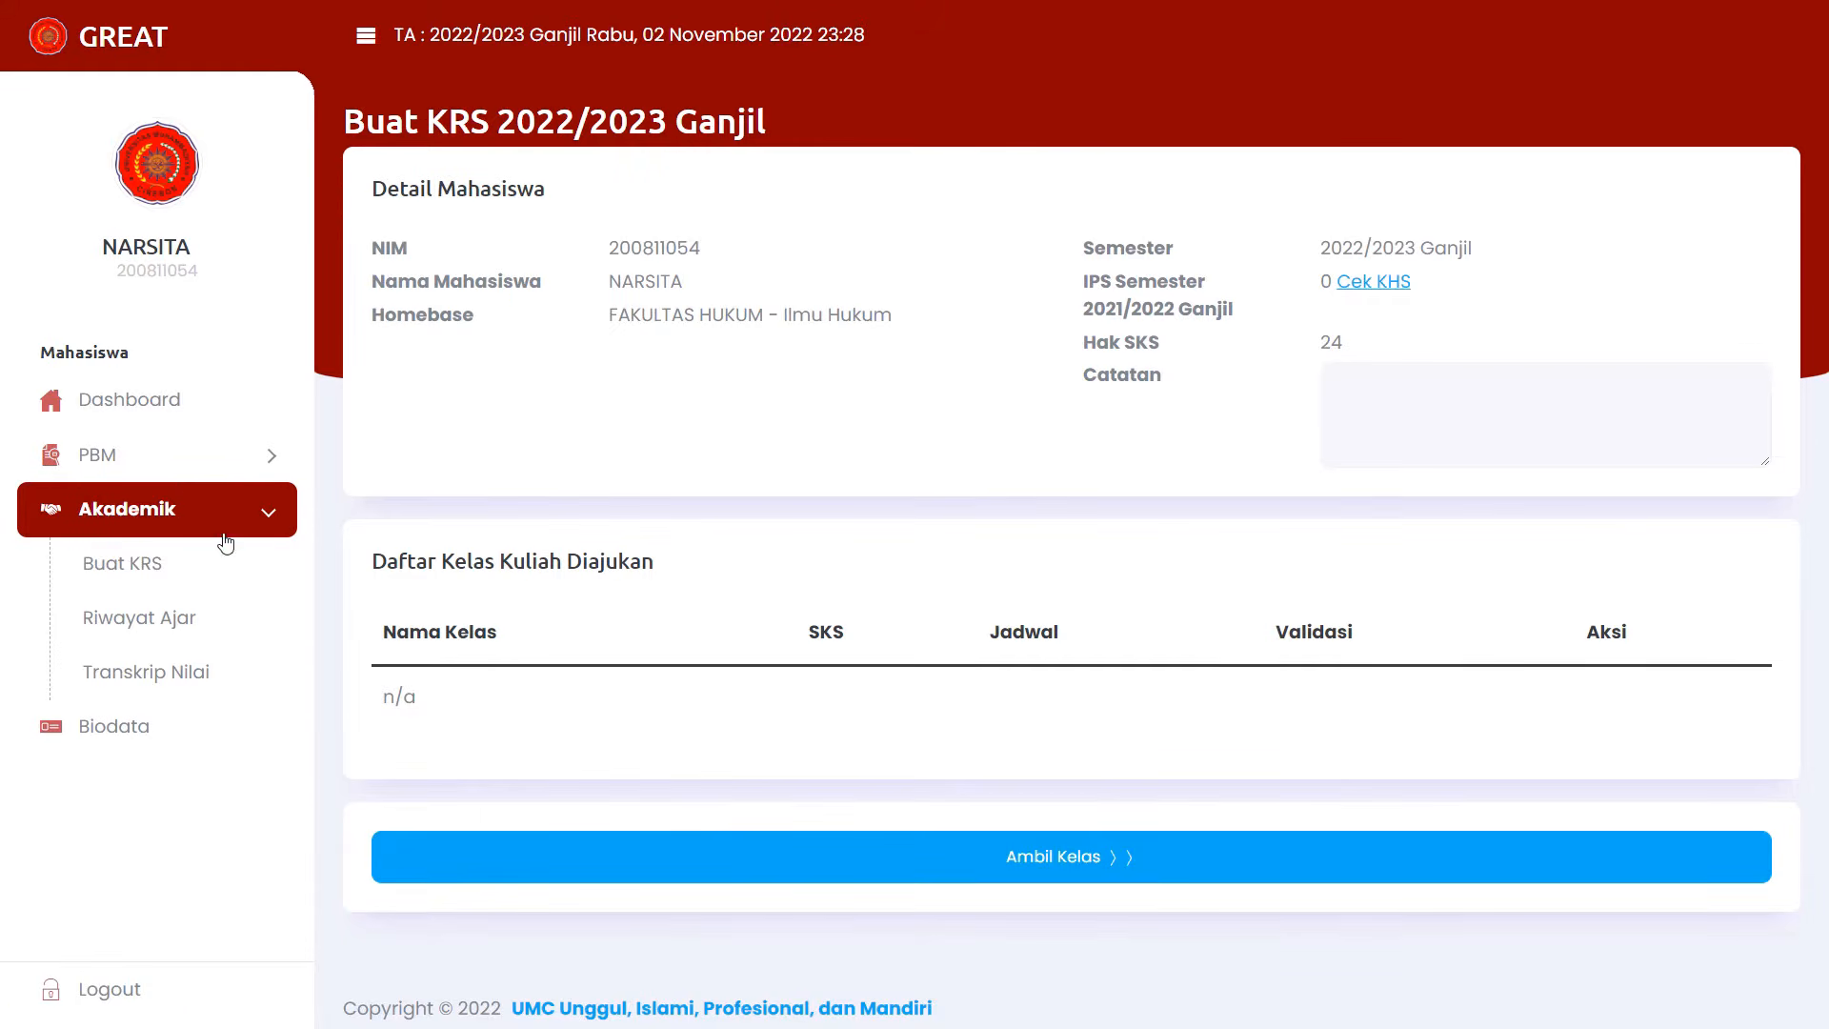
pyautogui.click(157, 411)
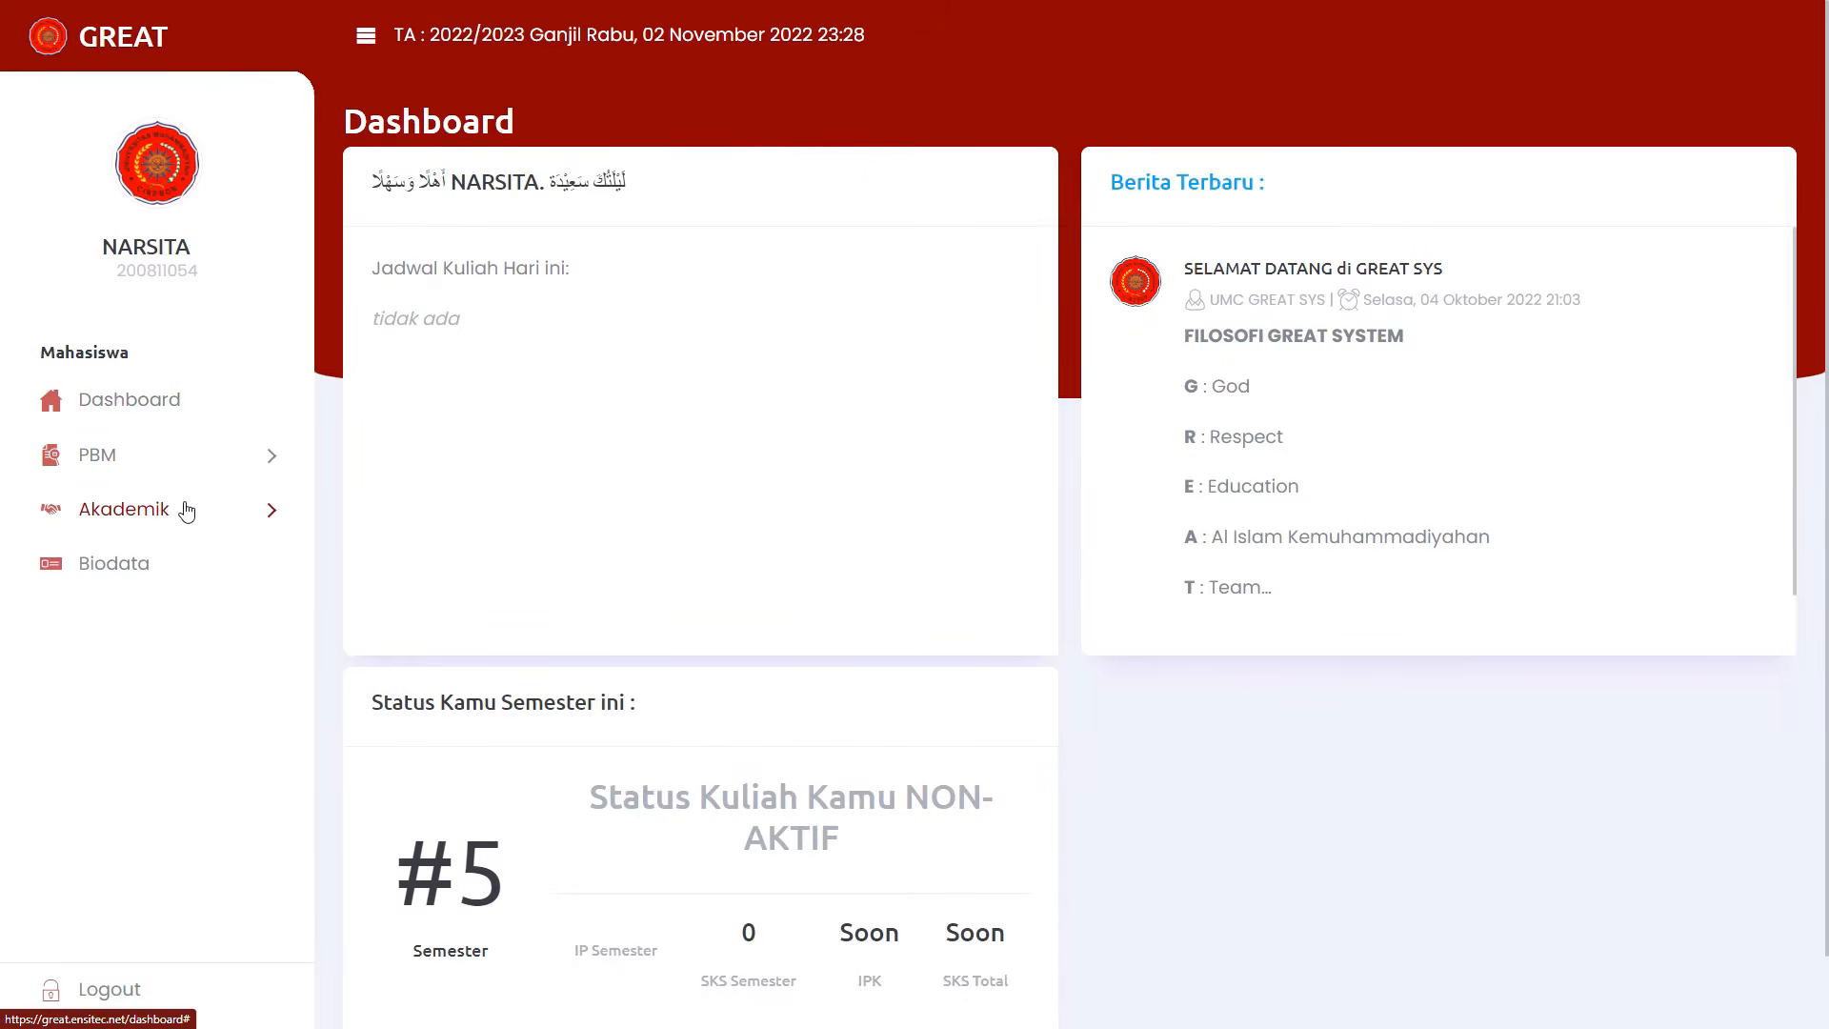
pyautogui.click(186, 511)
pyautogui.click(204, 399)
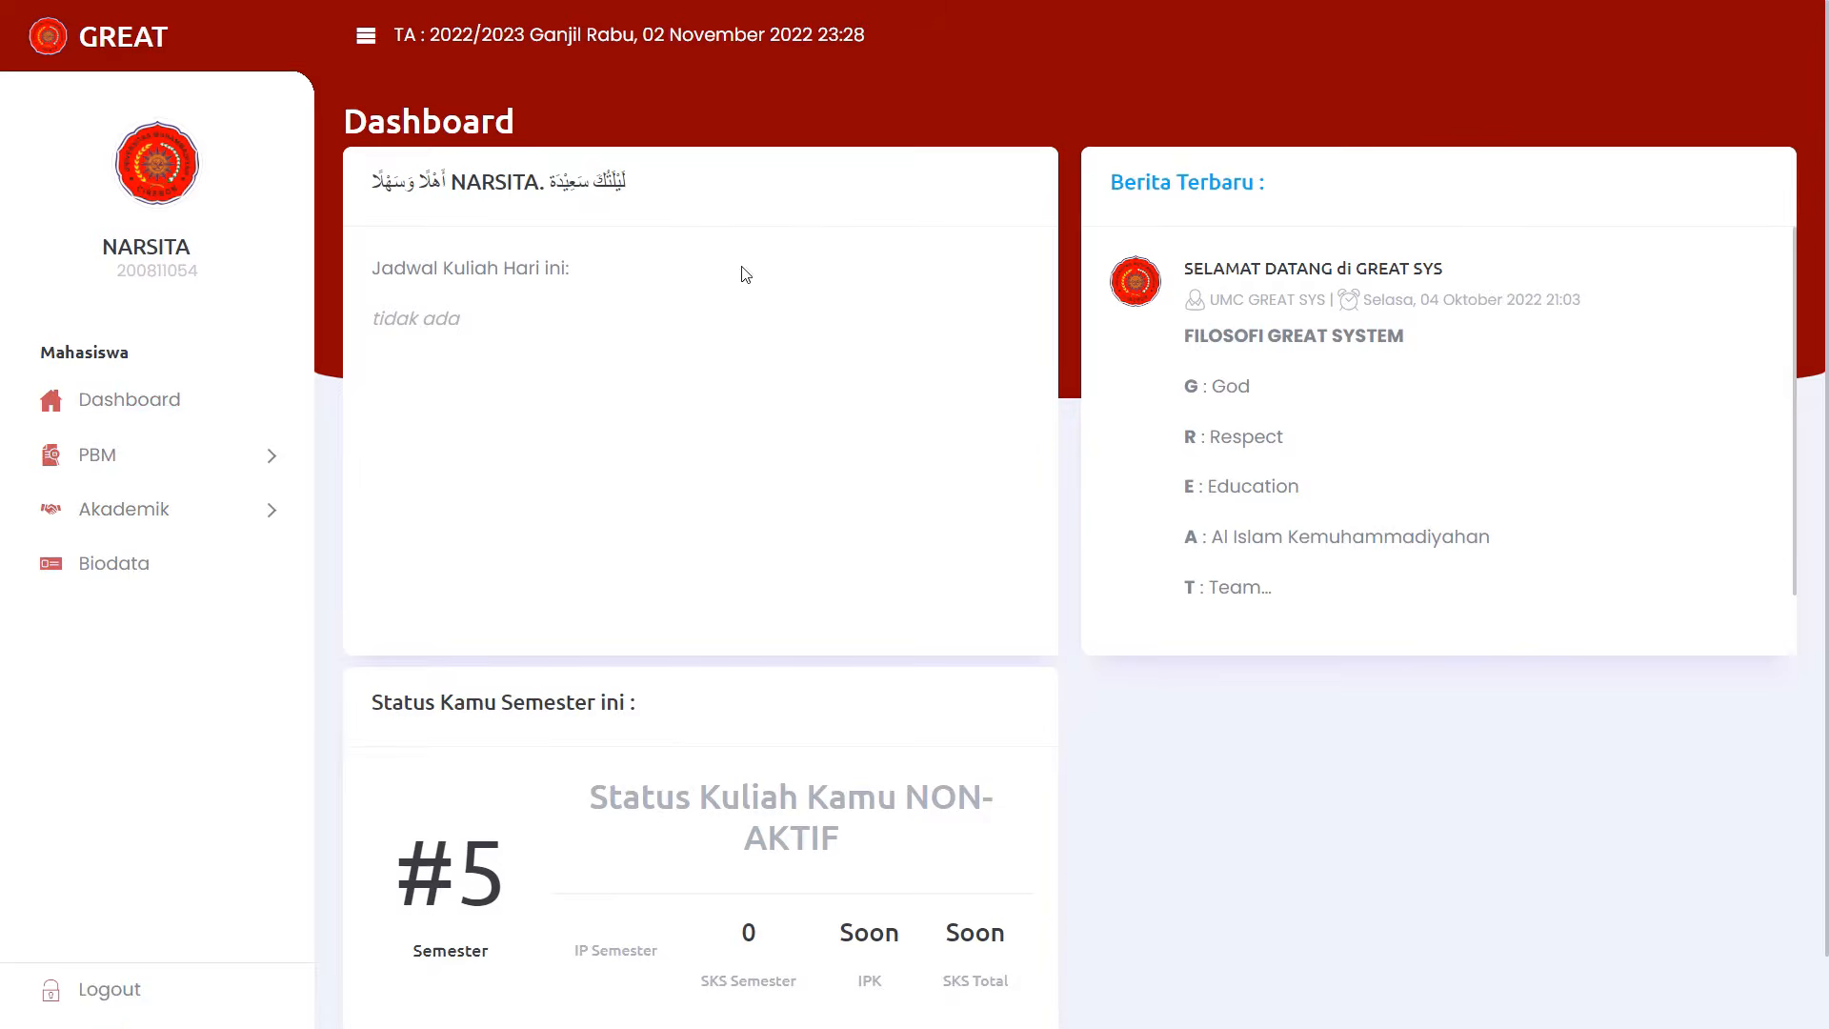
# Examine the study status for the current semester in the dashboard's Status Kamu Semester ini card.
pyautogui.scroll(-1, 686, 514)
pyautogui.moveTo(622, 721); pyautogui.dragTo(886, 763)
pyautogui.click(593, 721)
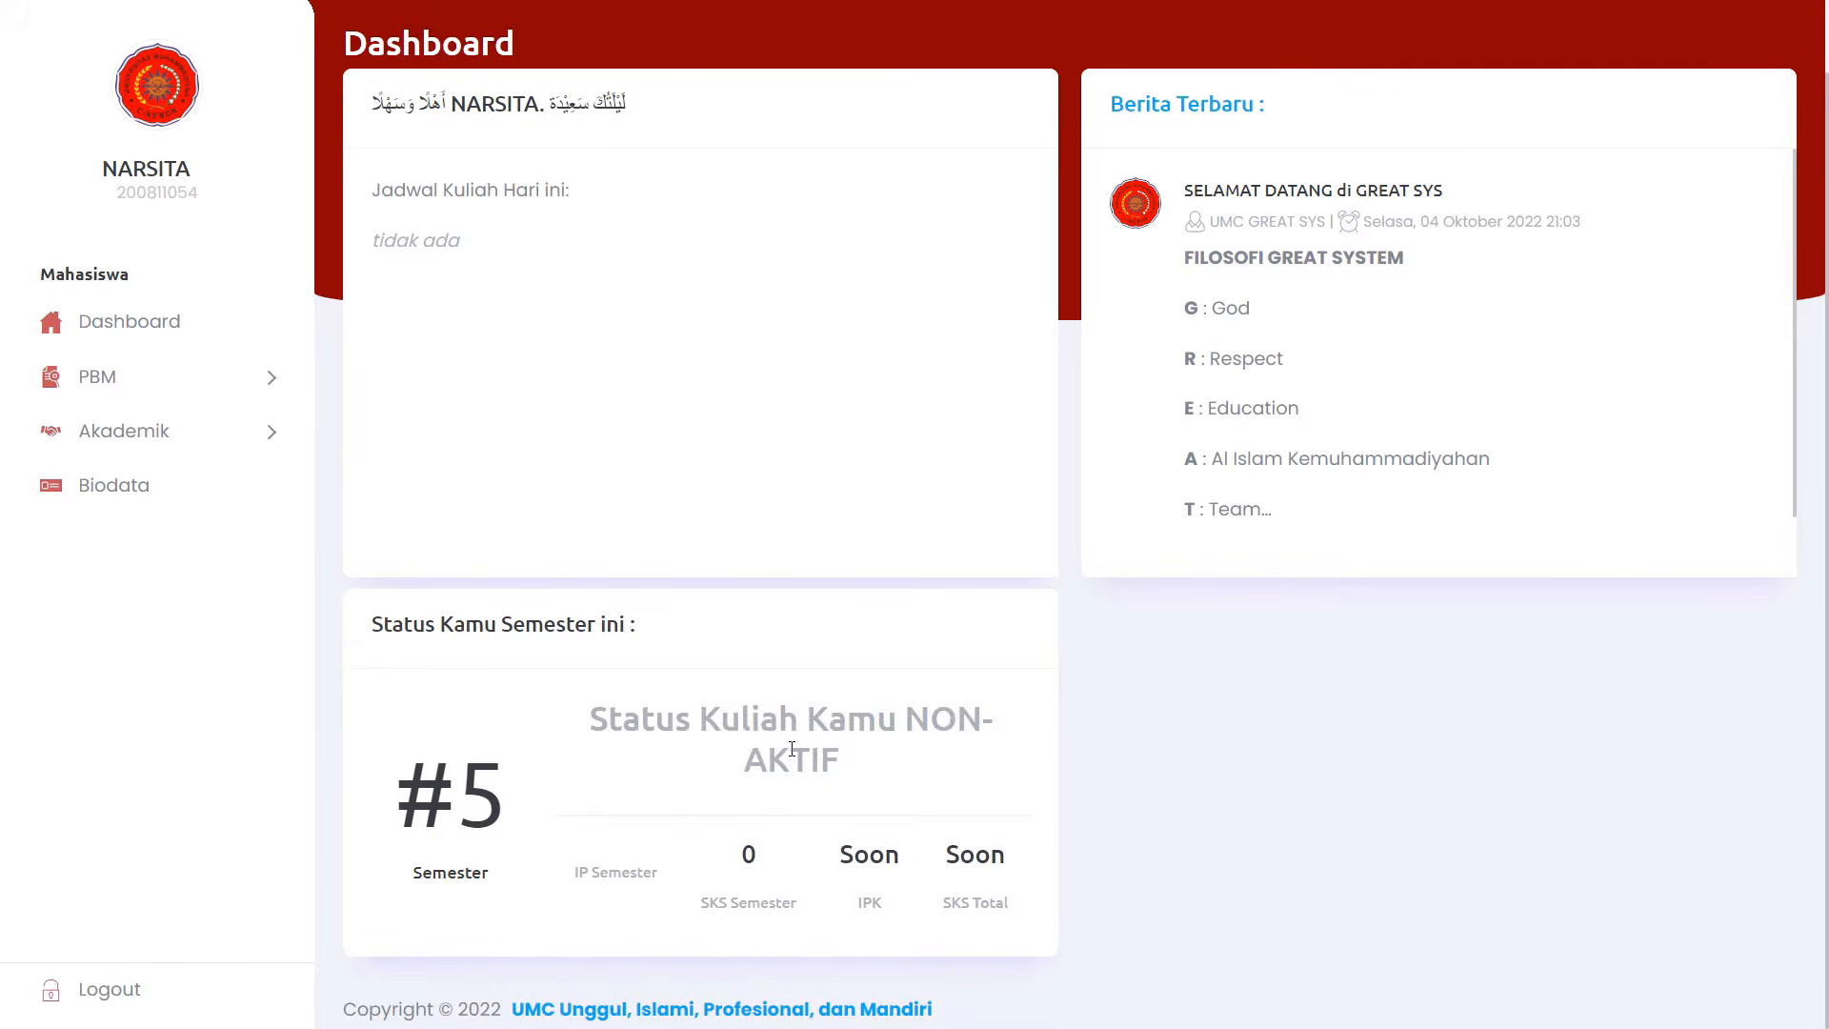
pyautogui.moveTo(593, 721); pyautogui.dragTo(877, 763)
pyautogui.click(845, 763)
pyautogui.click(589, 724)
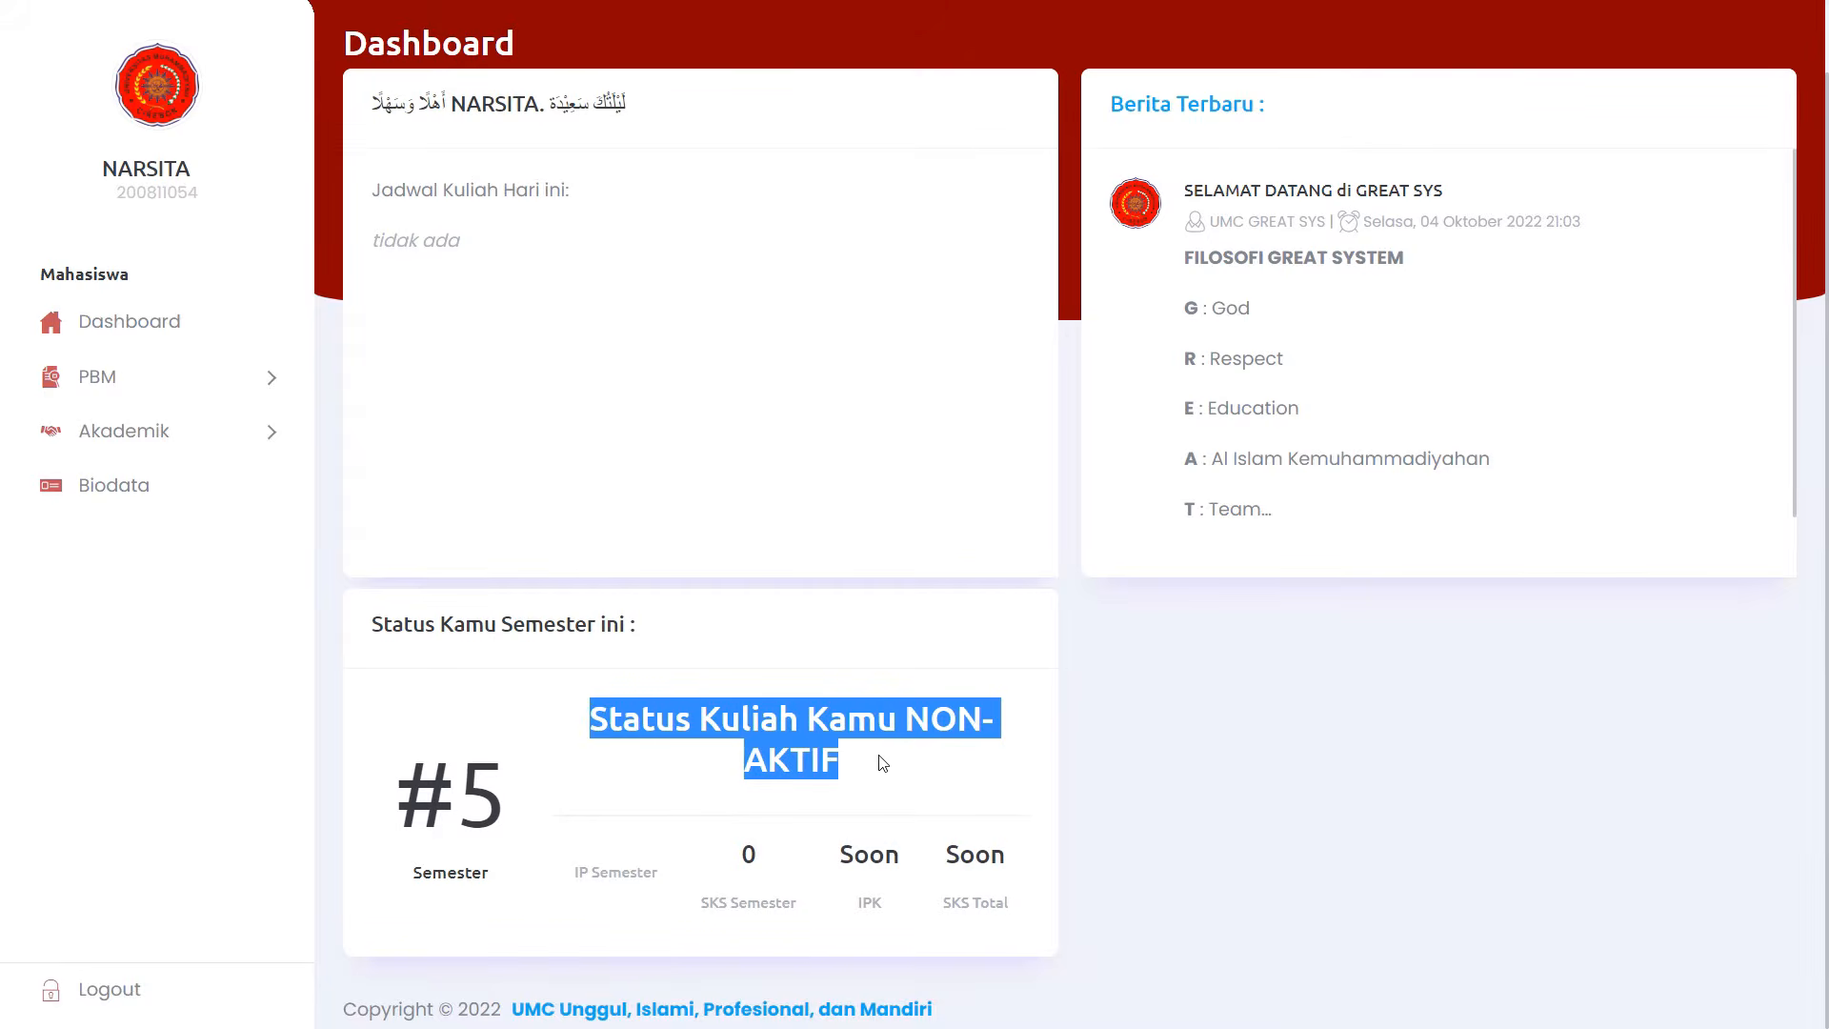
pyautogui.click(877, 764)
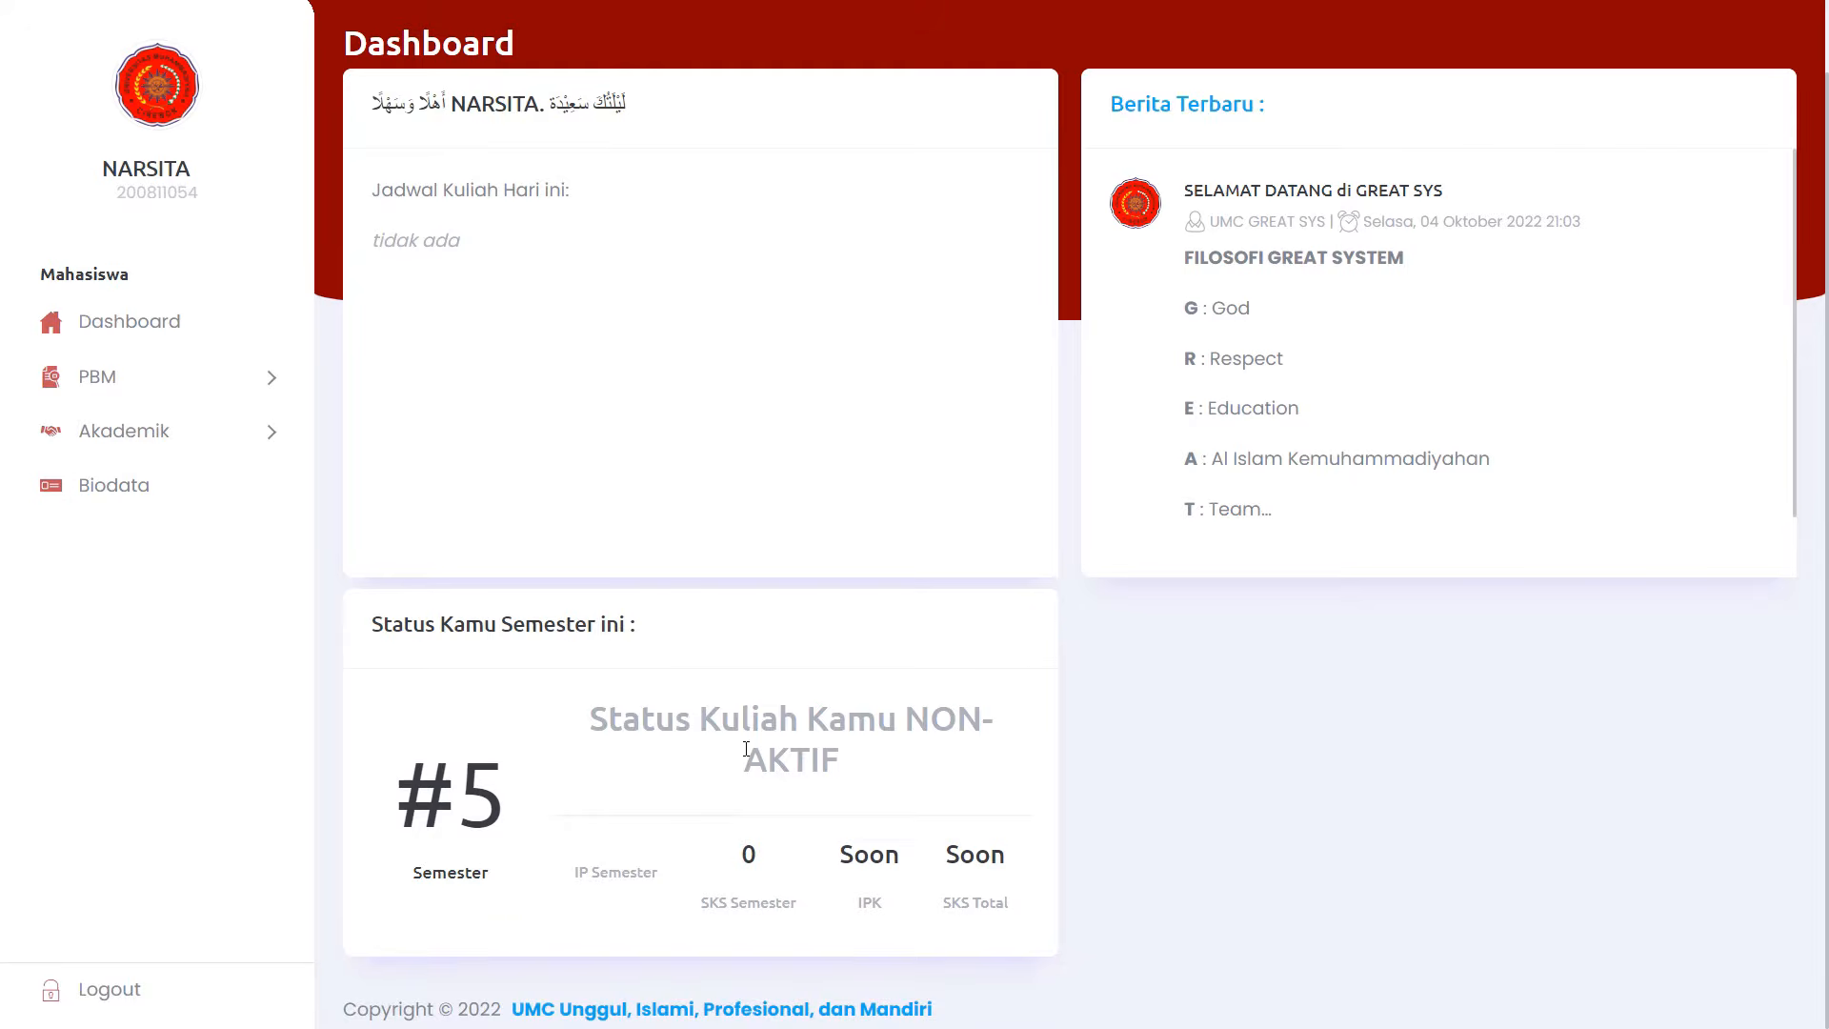
pyautogui.moveTo(736, 720); pyautogui.dragTo(585, 721)
pyautogui.click(604, 722)
pyautogui.click(885, 761)
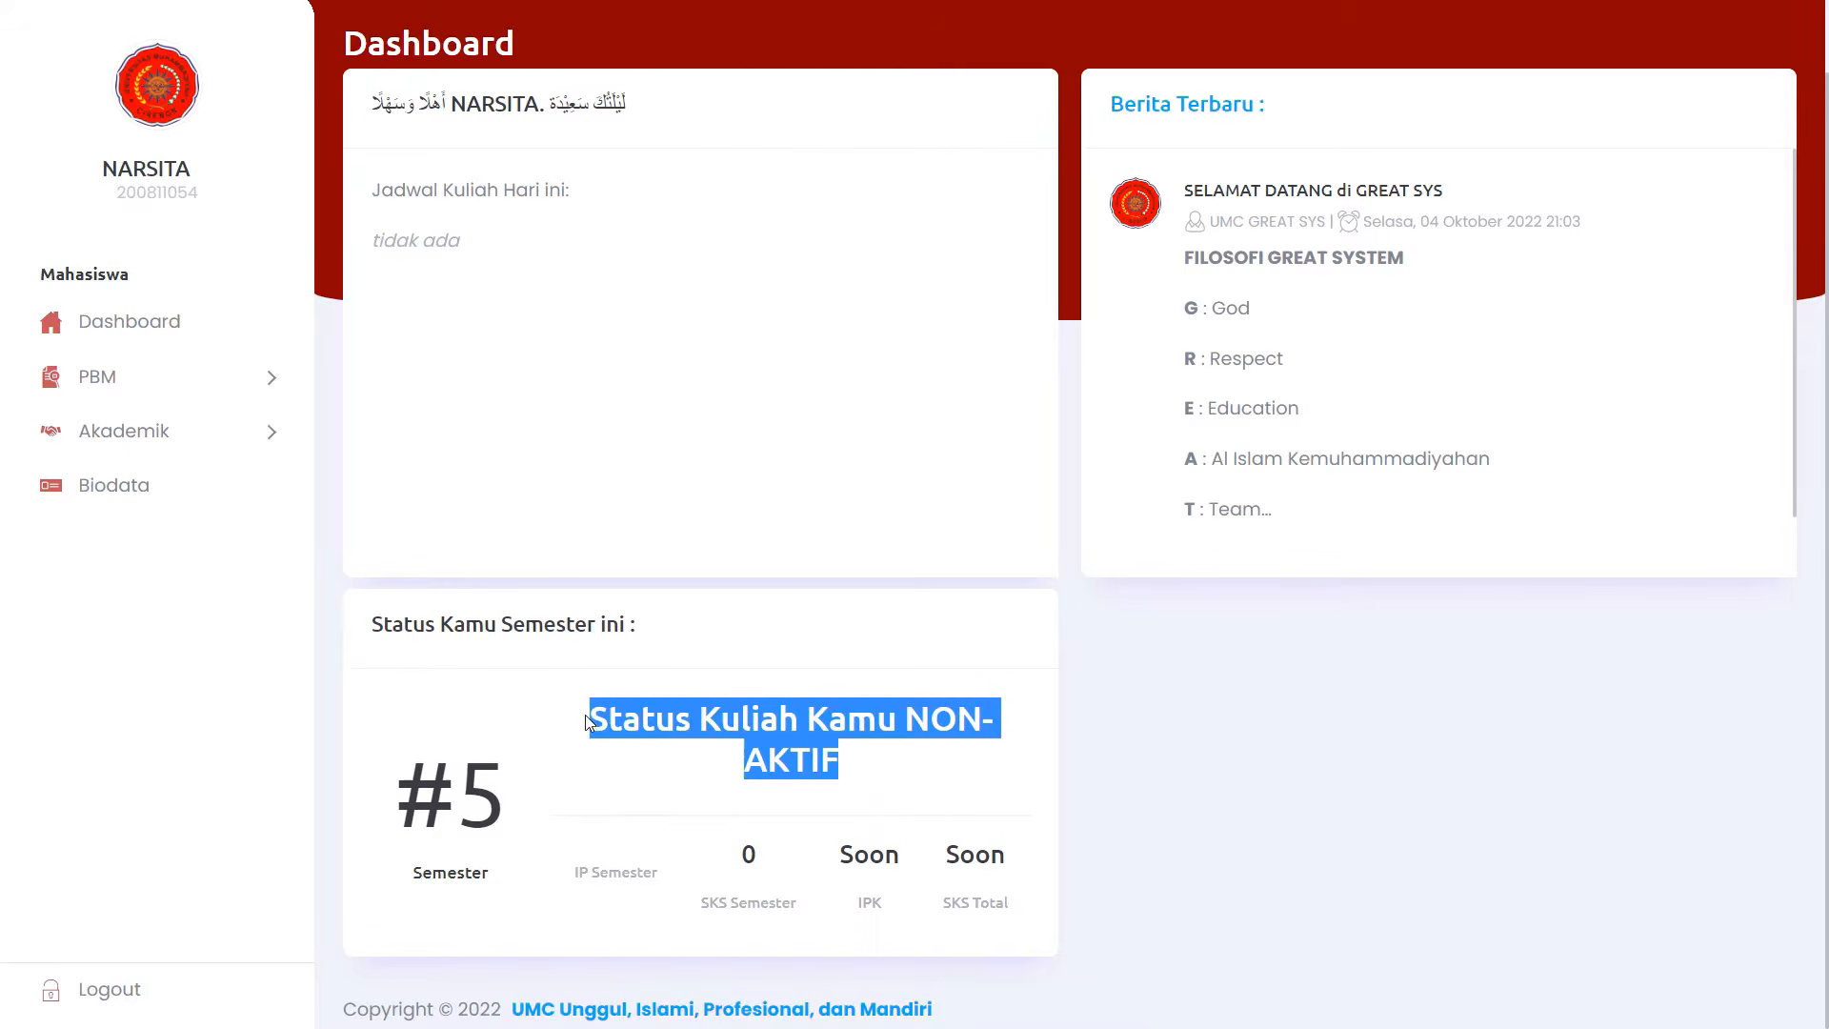
pyautogui.click(710, 758)
pyautogui.moveTo(698, 722); pyautogui.dragTo(885, 767)
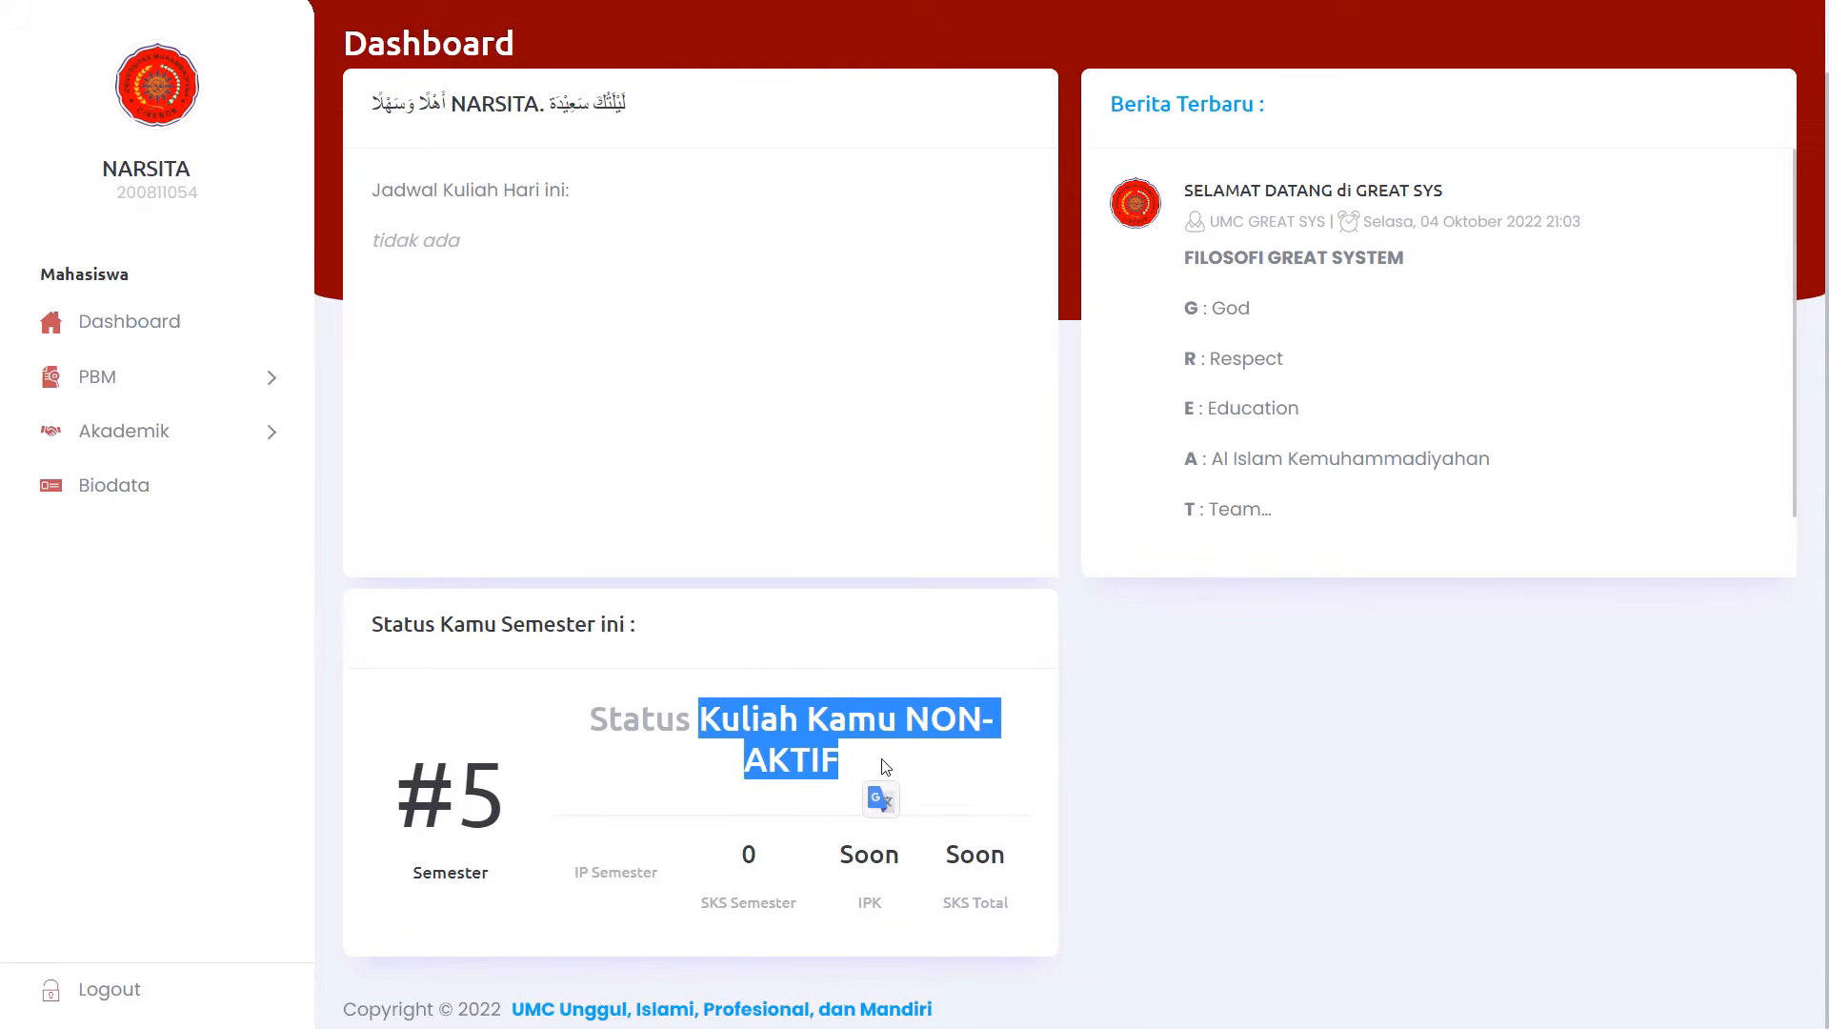
pyautogui.click(885, 767)
pyautogui.scroll(1, 805, 612)
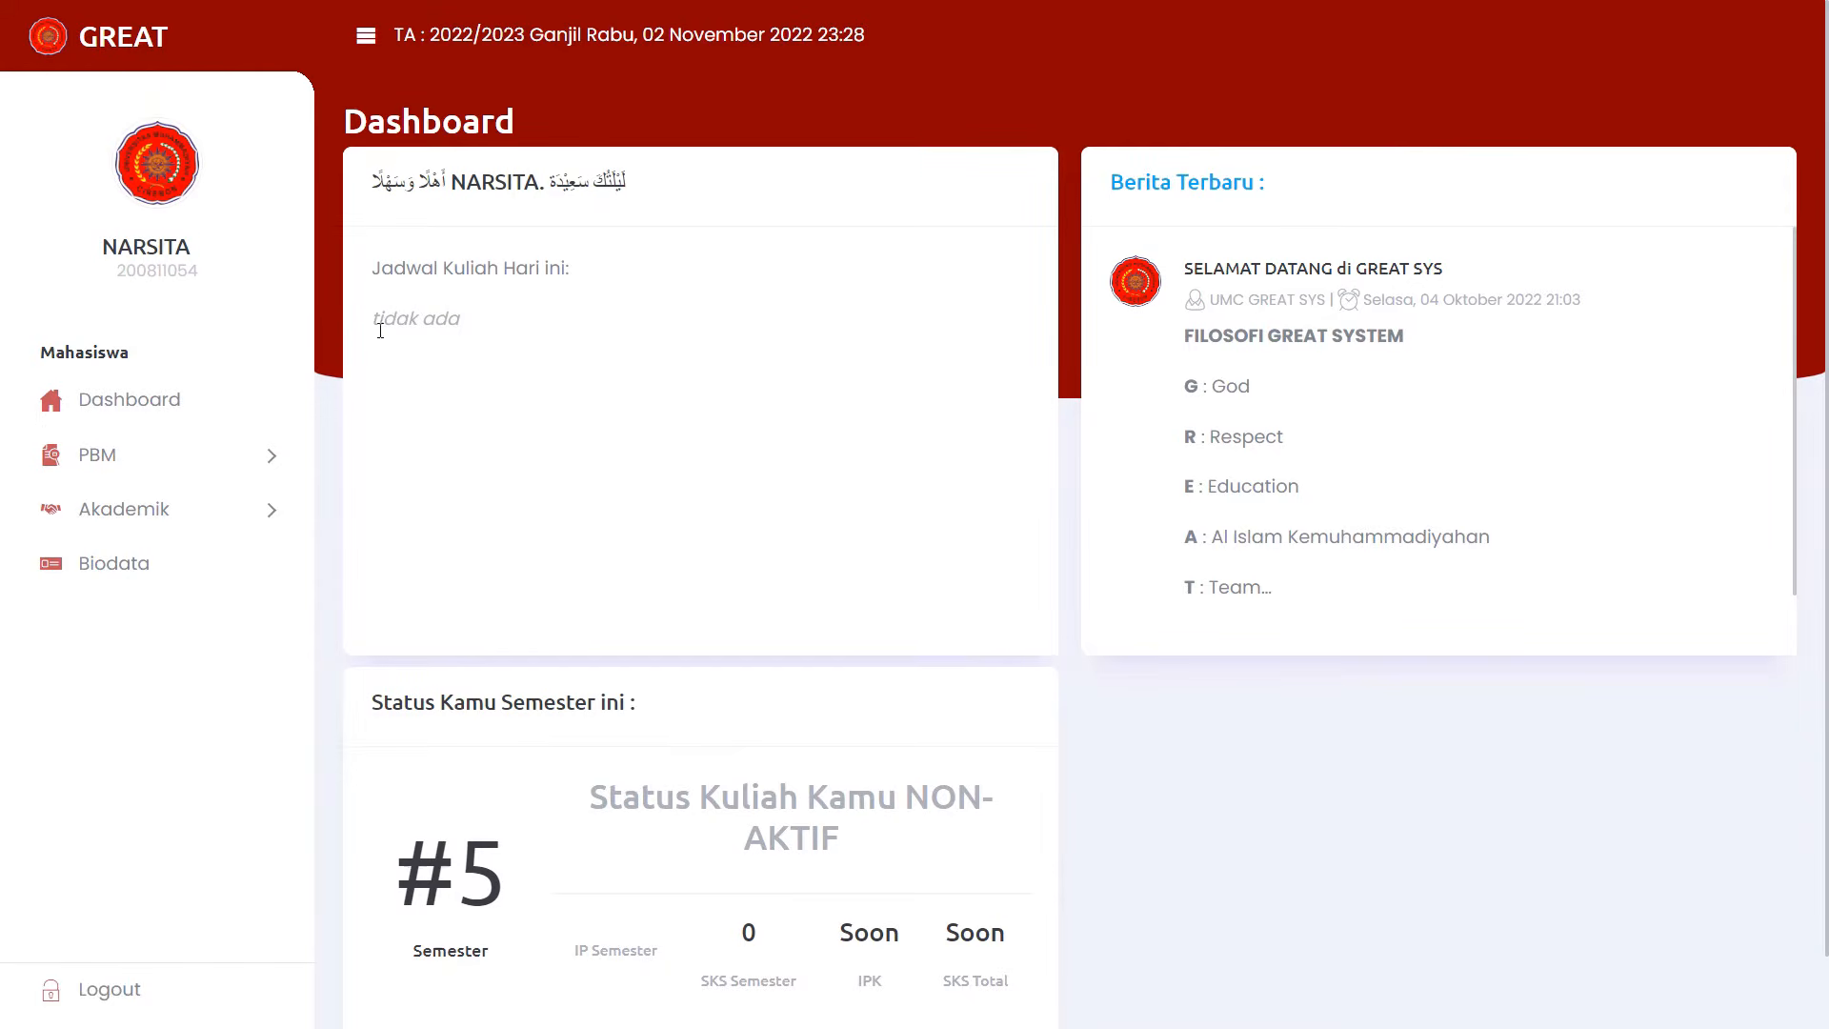
pyautogui.scroll(-1, 555, 415)
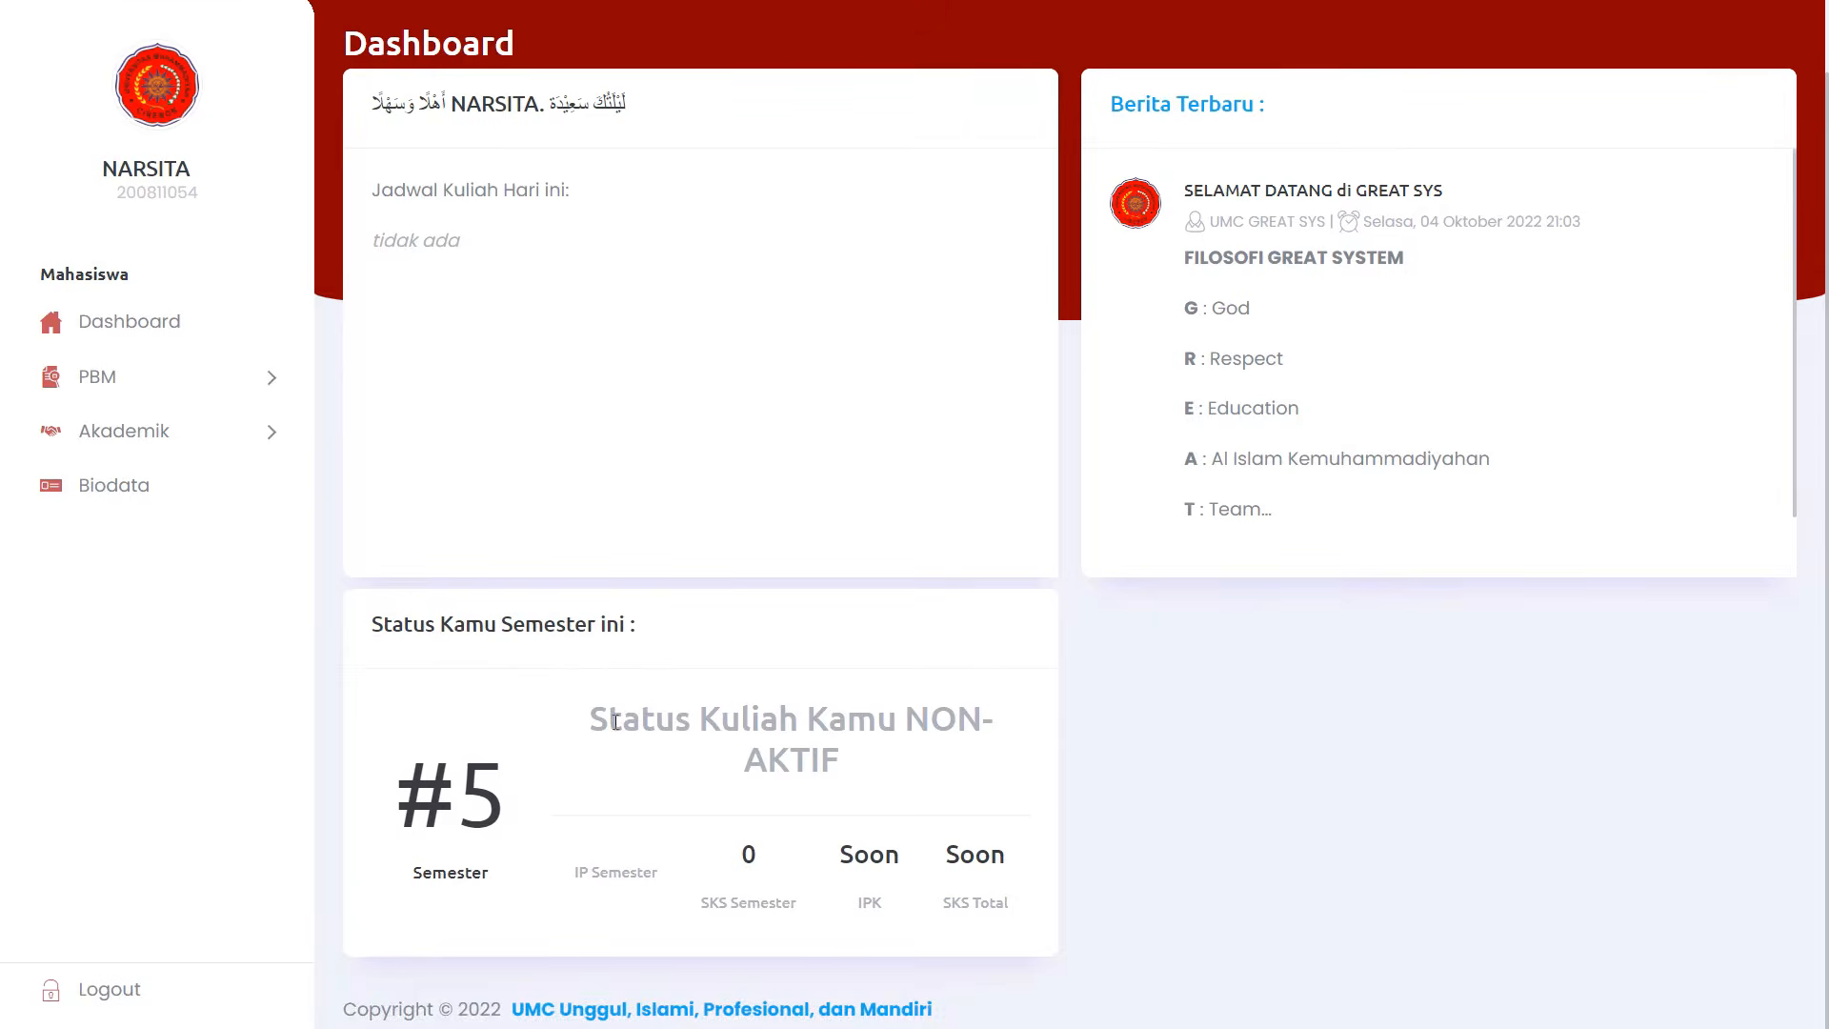
pyautogui.moveTo(616, 721)
pyautogui.mouseDown()
pyautogui.moveTo(845, 786)
pyautogui.moveTo(590, 710)
pyautogui.mouseUp()
pyautogui.click(870, 768)
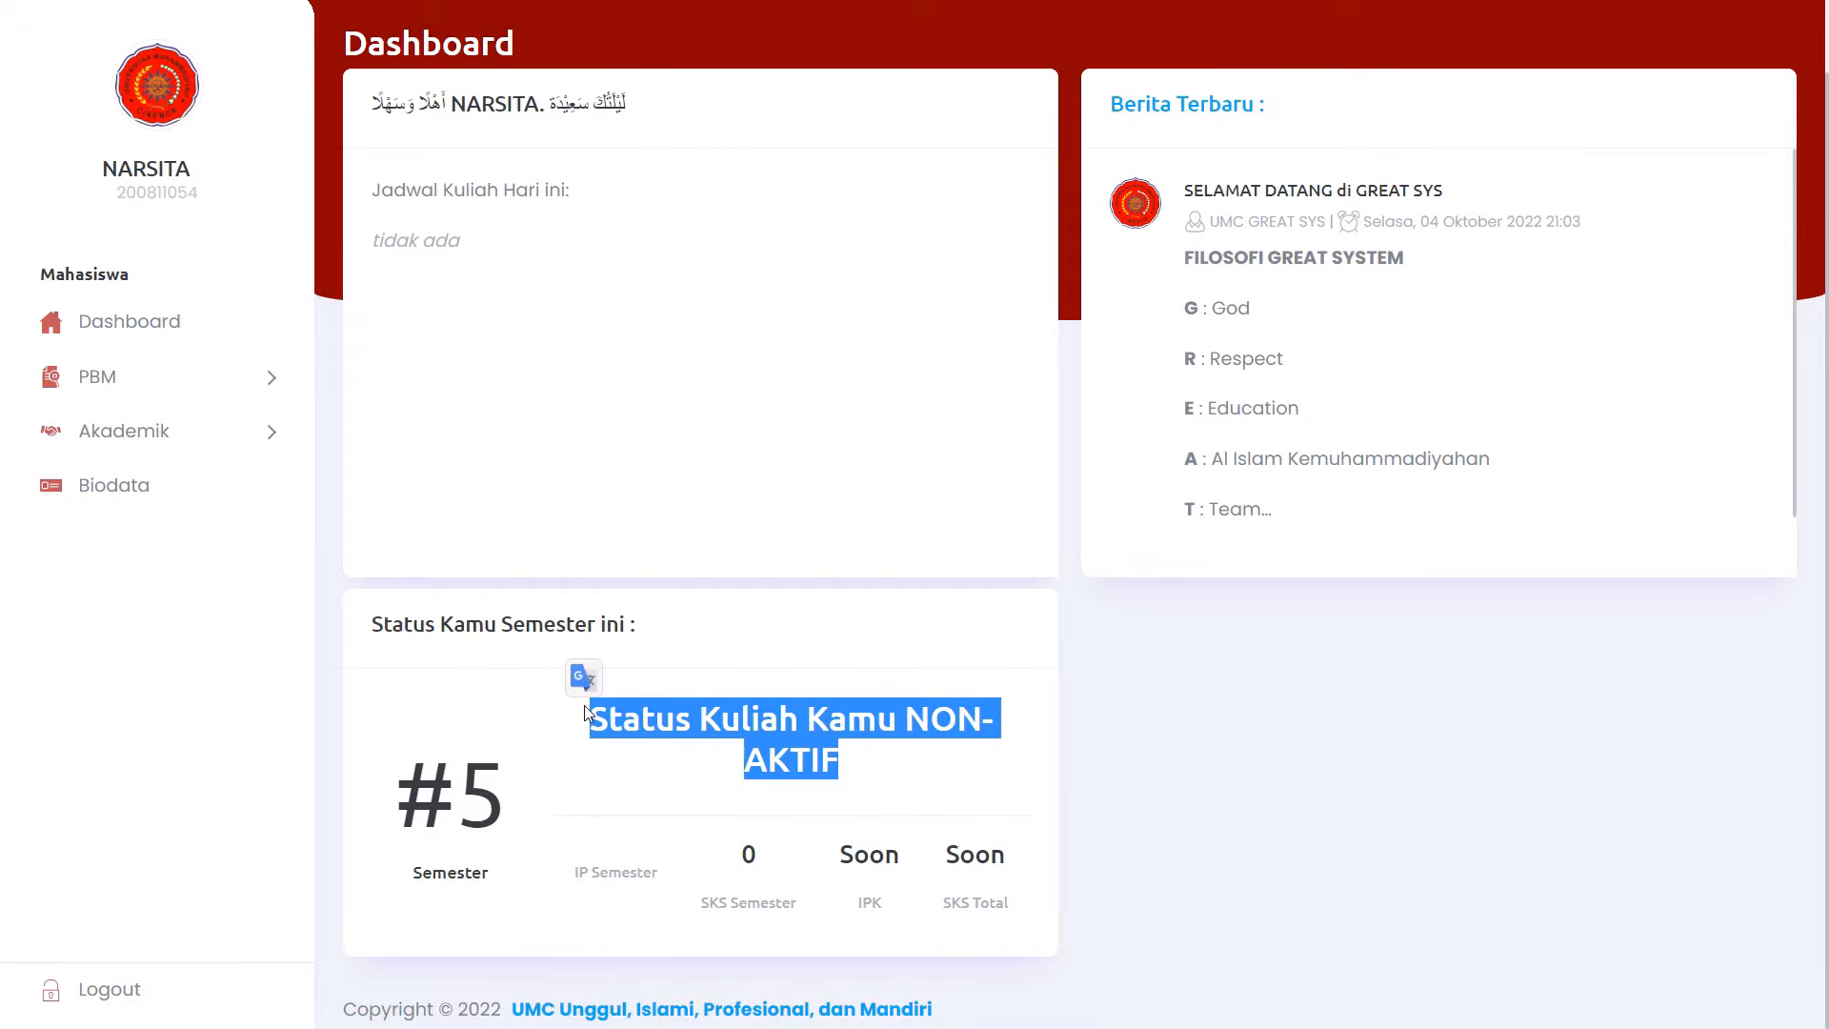
pyautogui.click(672, 736)
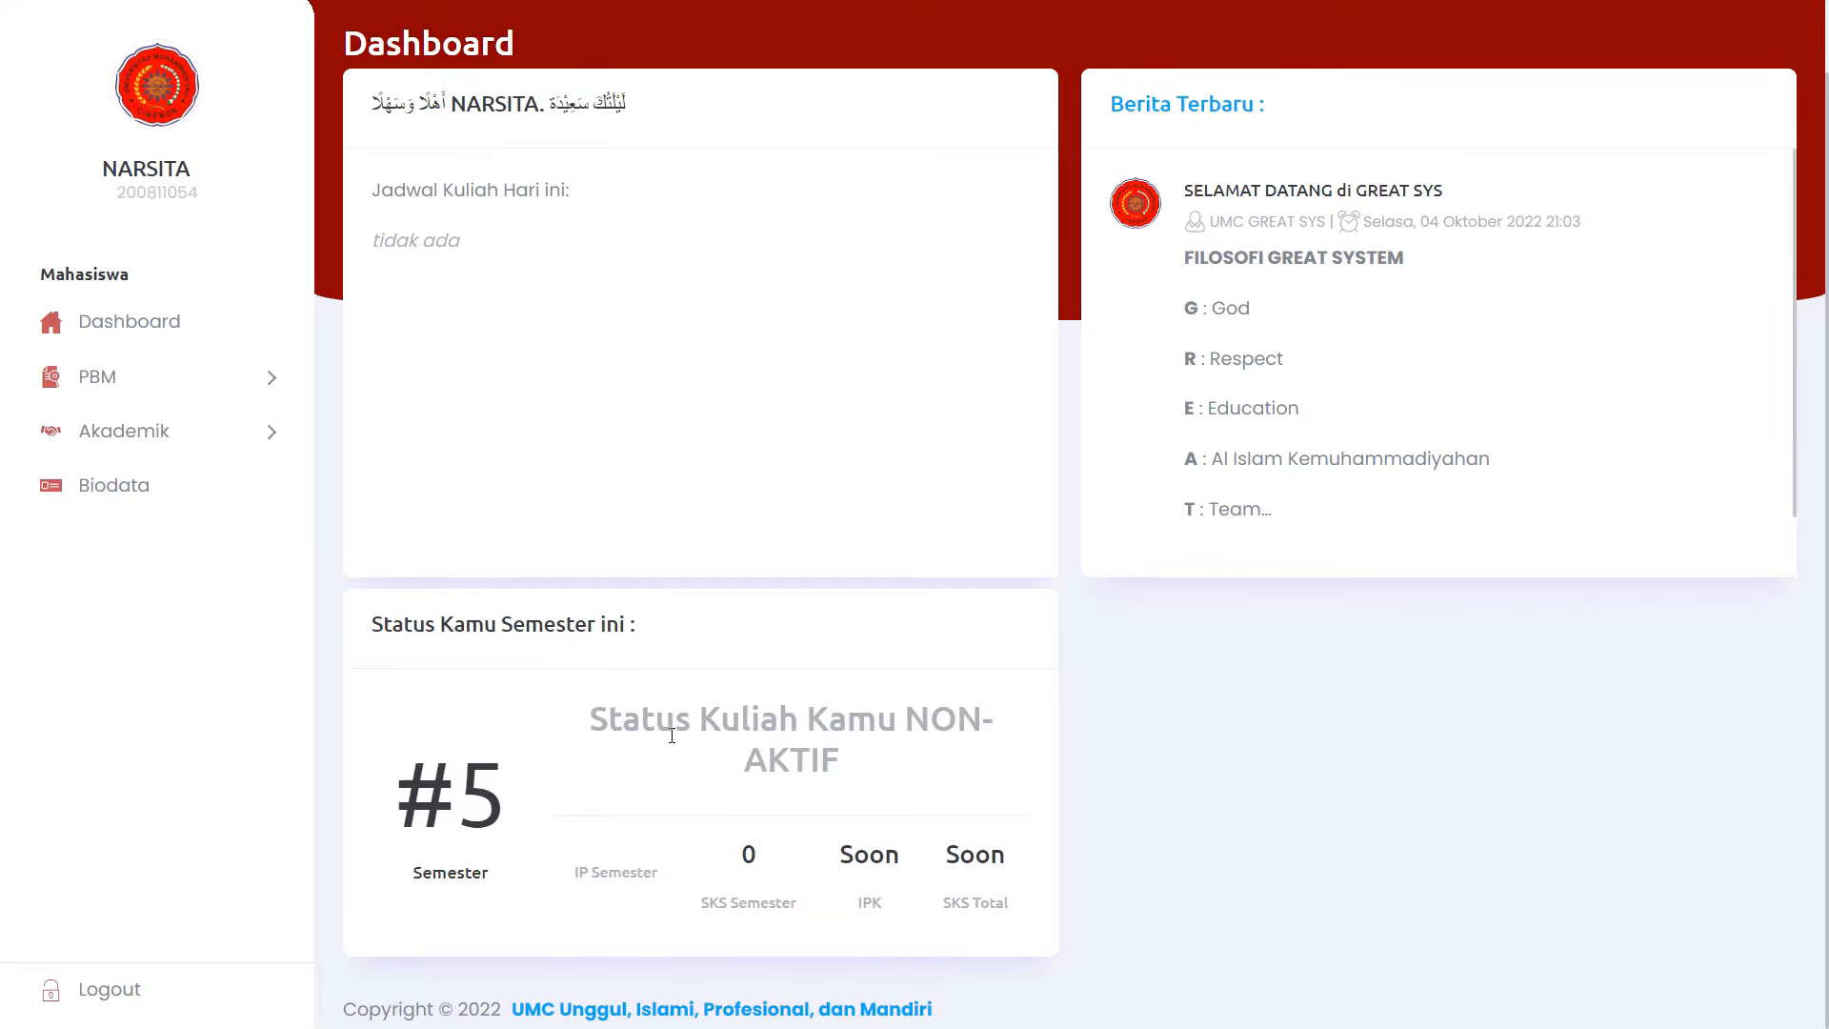
pyautogui.moveTo(613, 724)
pyautogui.mouseDown()
pyautogui.moveTo(890, 784)
pyautogui.moveTo(609, 720)
pyautogui.mouseUp()
pyautogui.click(890, 784)
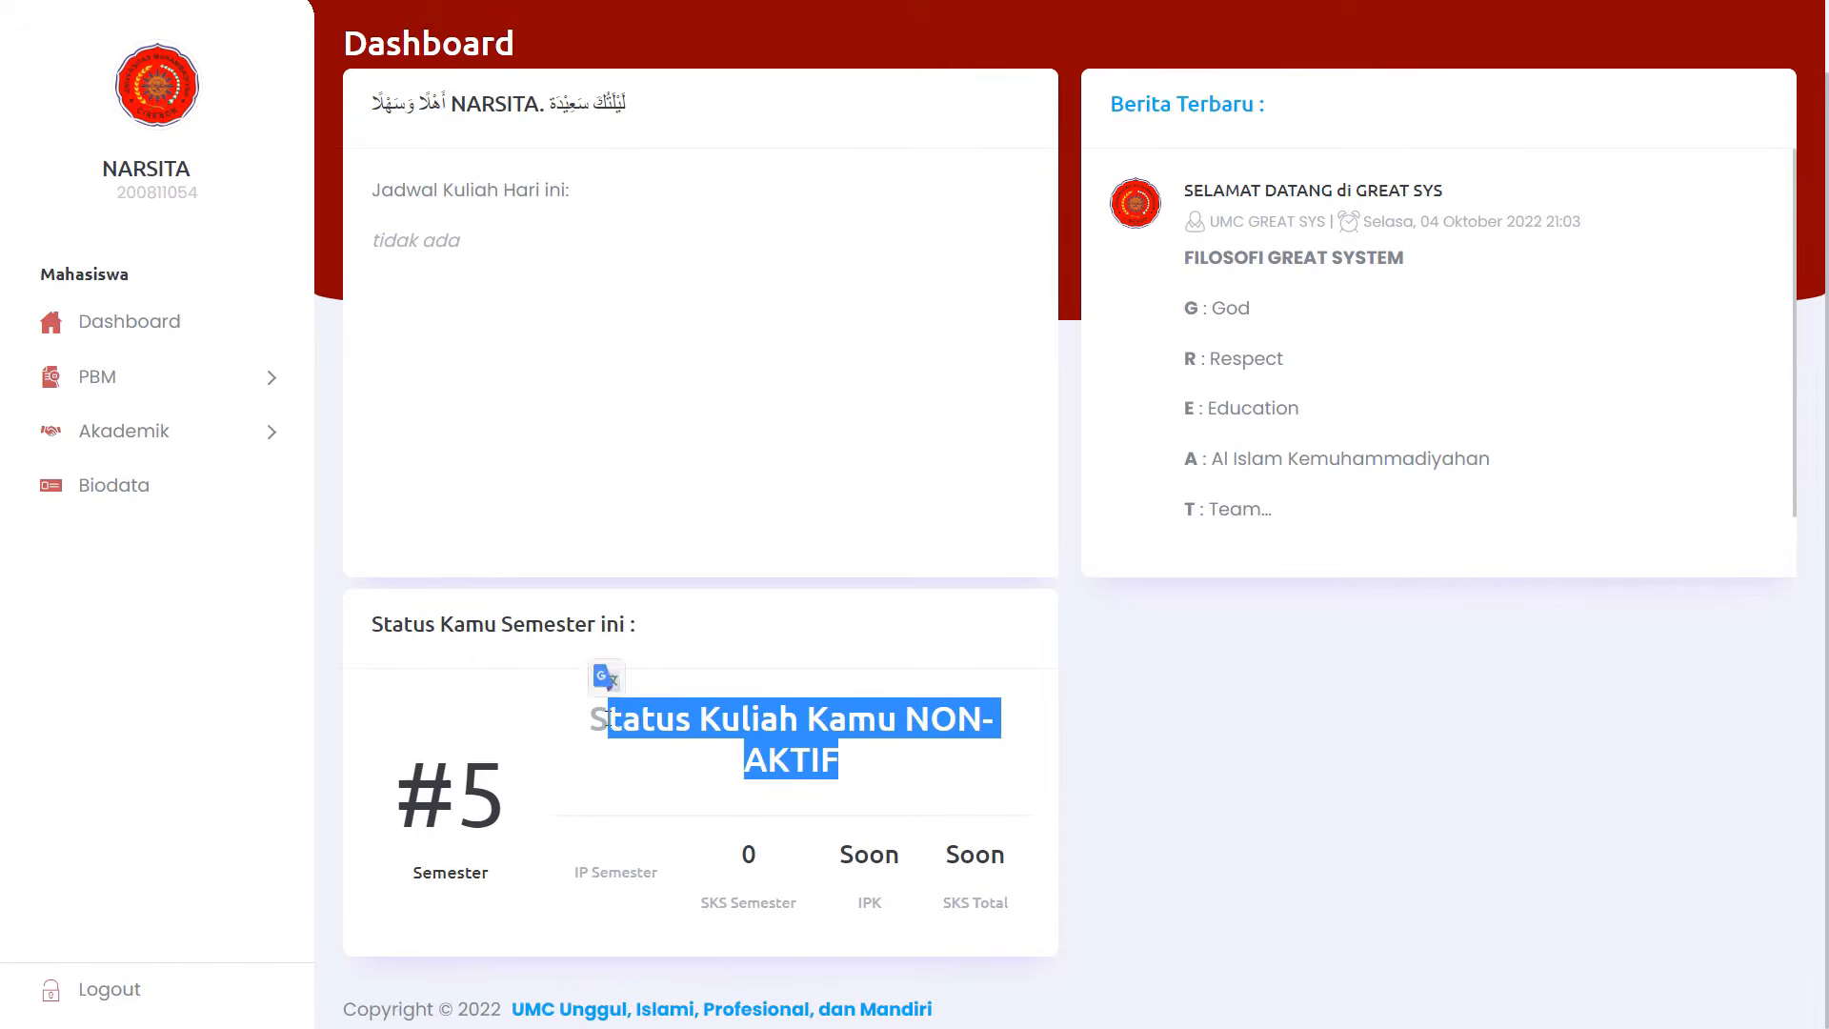
pyautogui.click(608, 720)
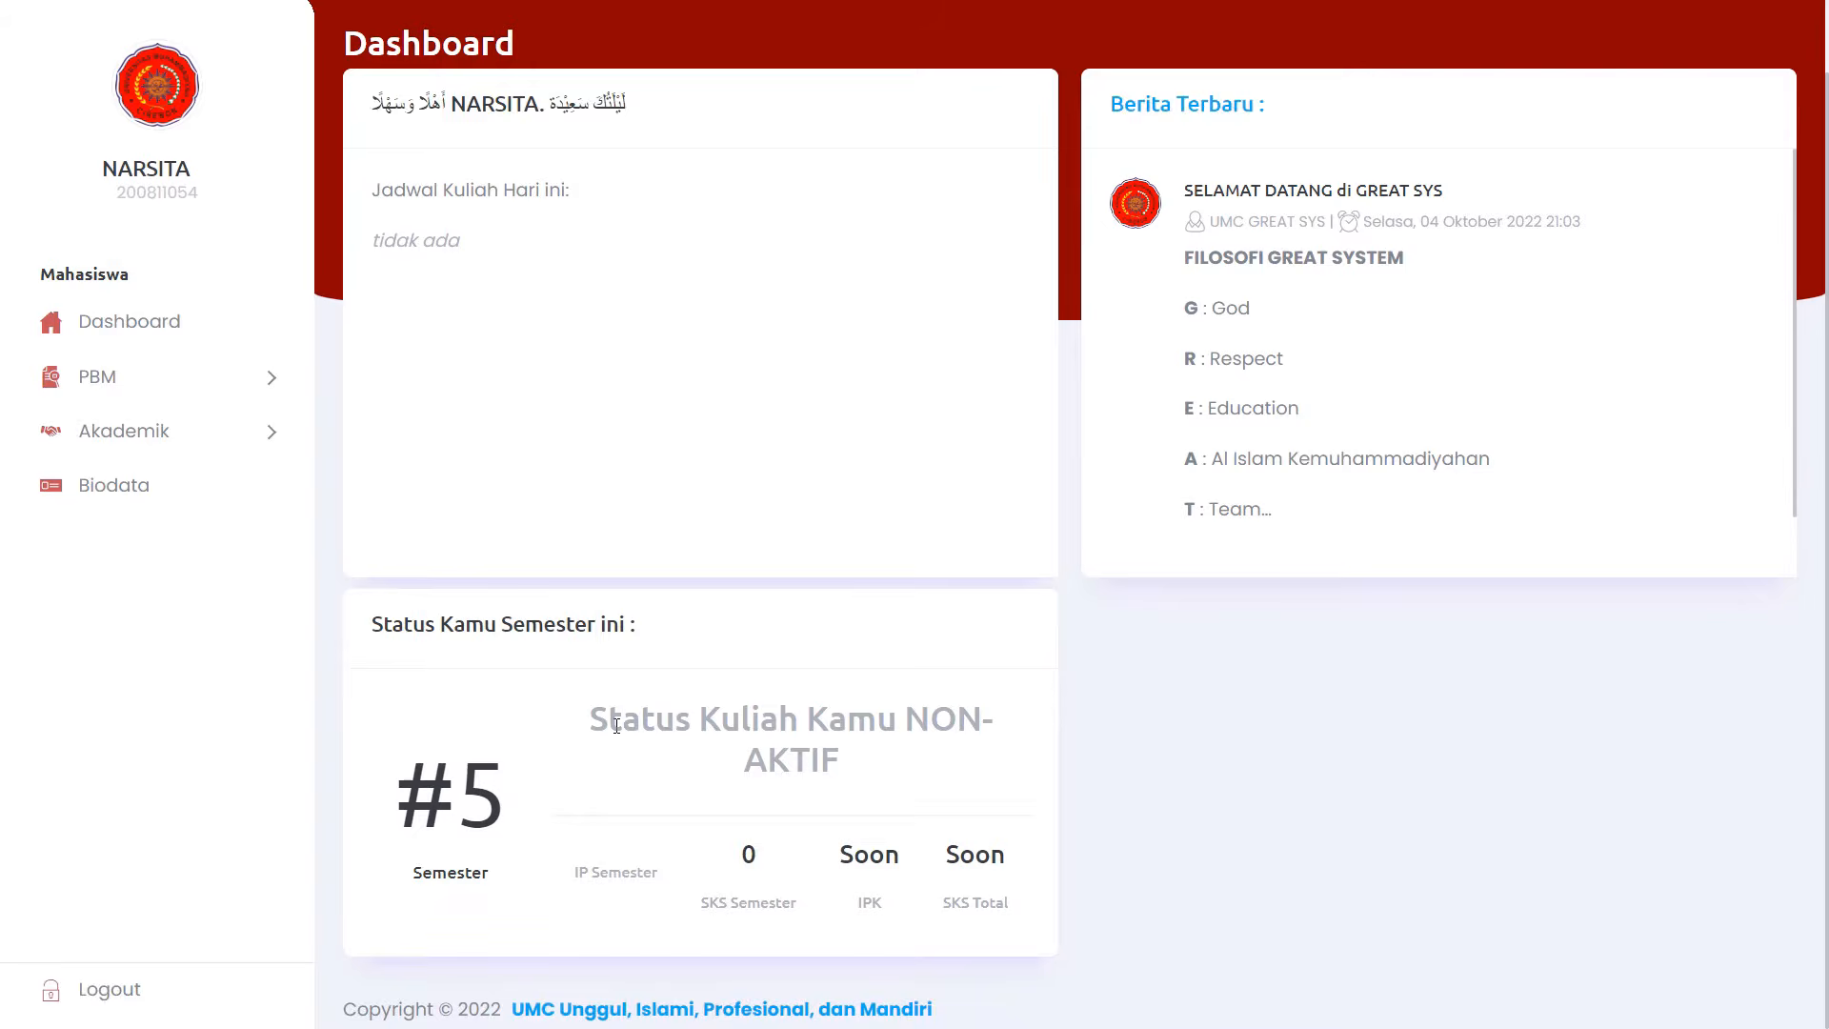
pyautogui.scroll(2, 191, 515)
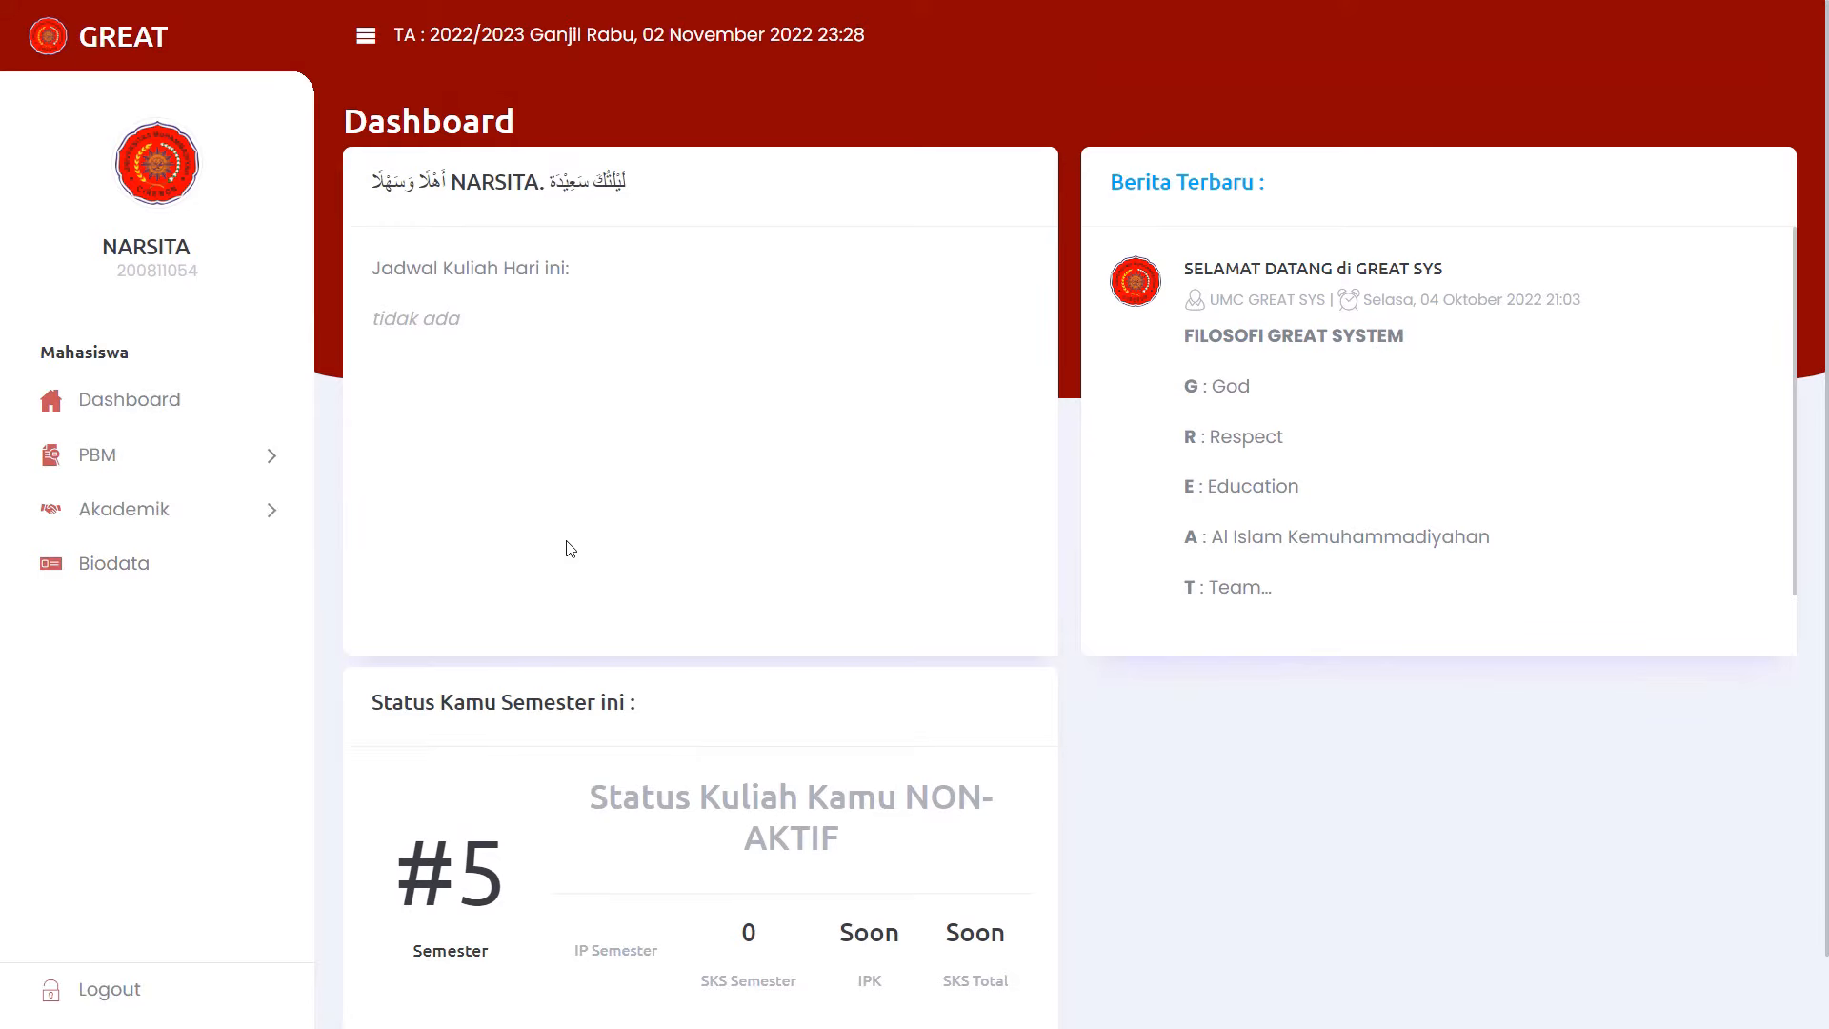
# Open the Buat KRS page under Akademik and check the student details for 2022/2023 Ganjil.
pyautogui.click(204, 521)
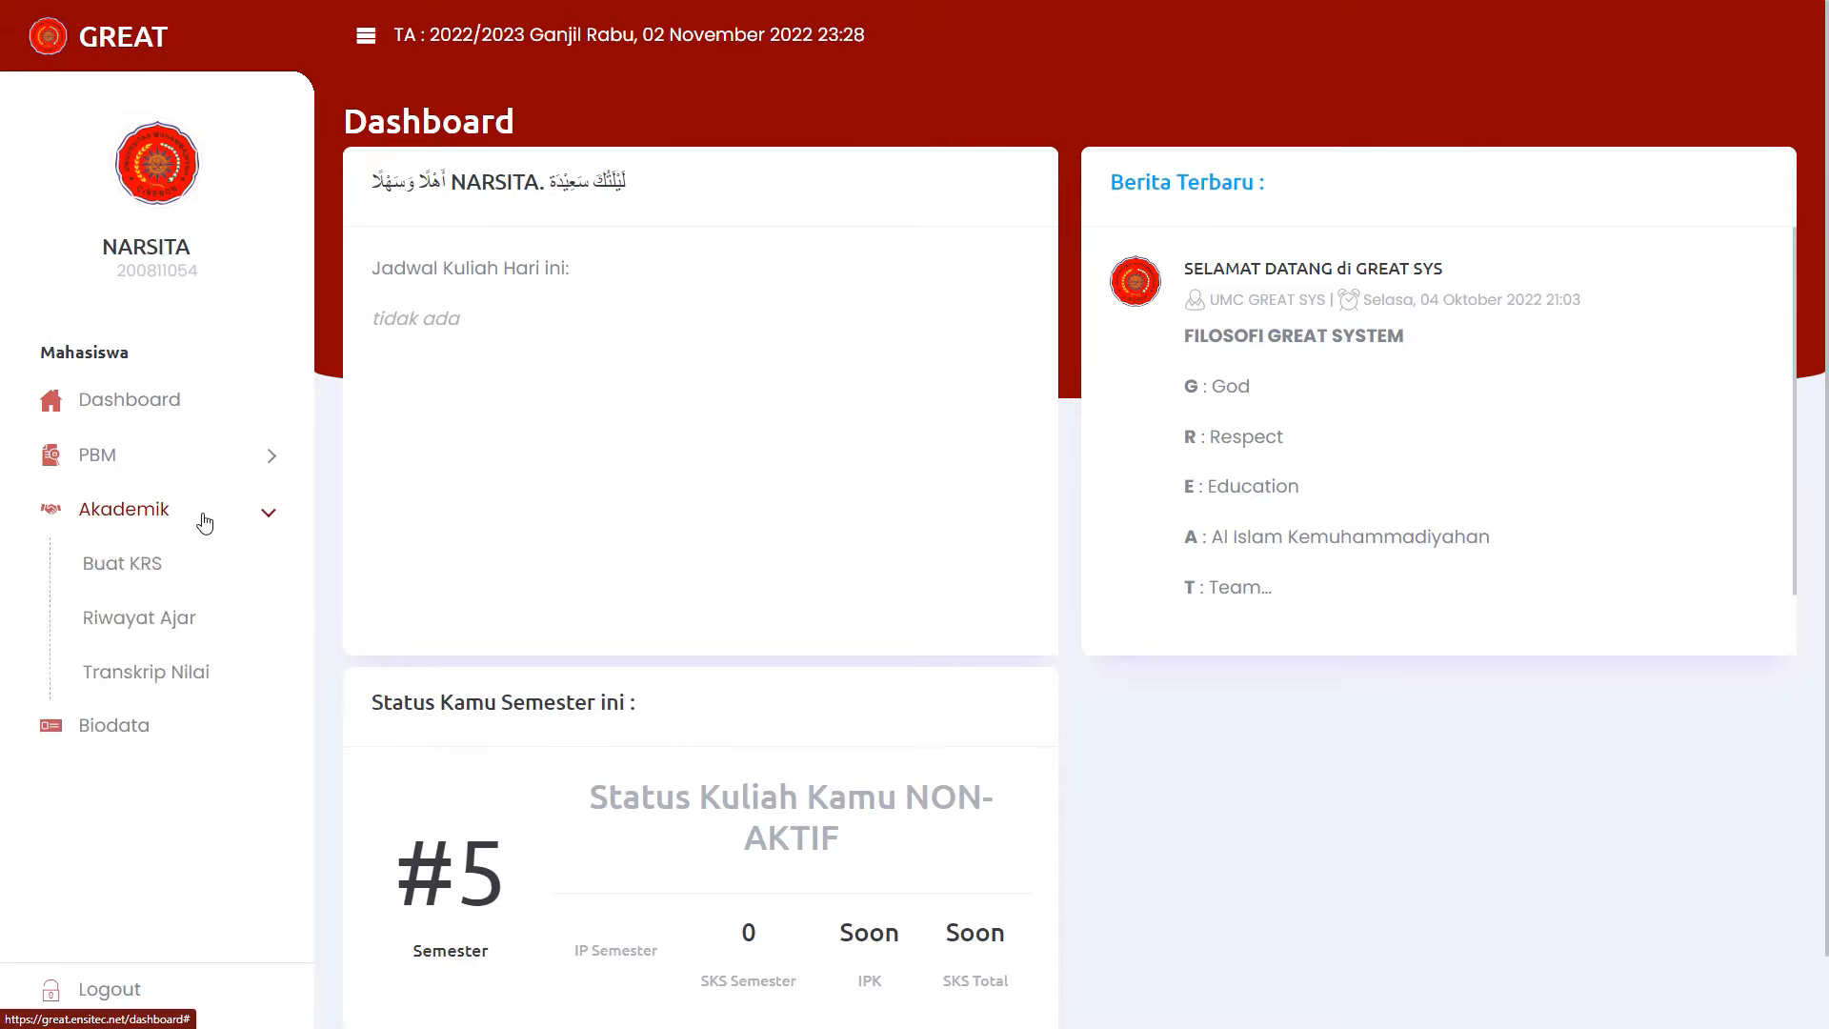
pyautogui.click(128, 568)
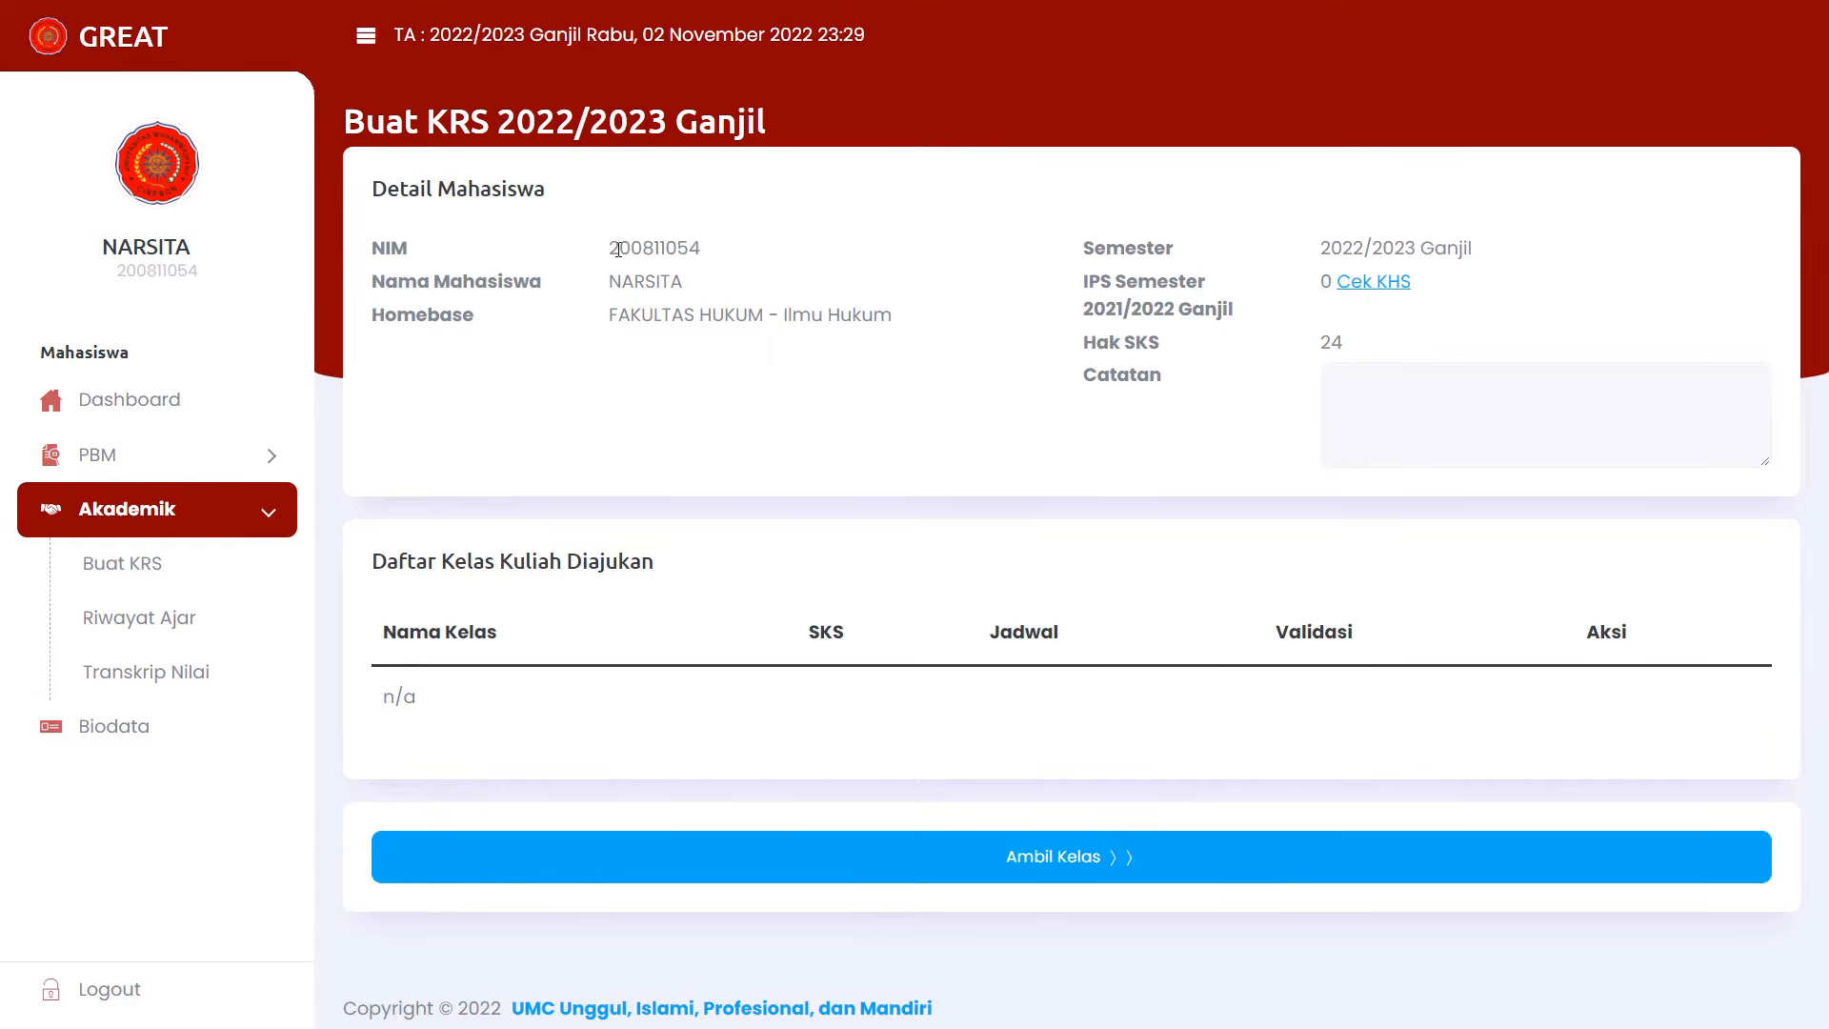
pyautogui.moveTo(612, 248); pyautogui.dragTo(751, 339)
pyautogui.click(601, 303)
pyautogui.moveTo(604, 297); pyautogui.dragTo(688, 320)
pyautogui.click(590, 325)
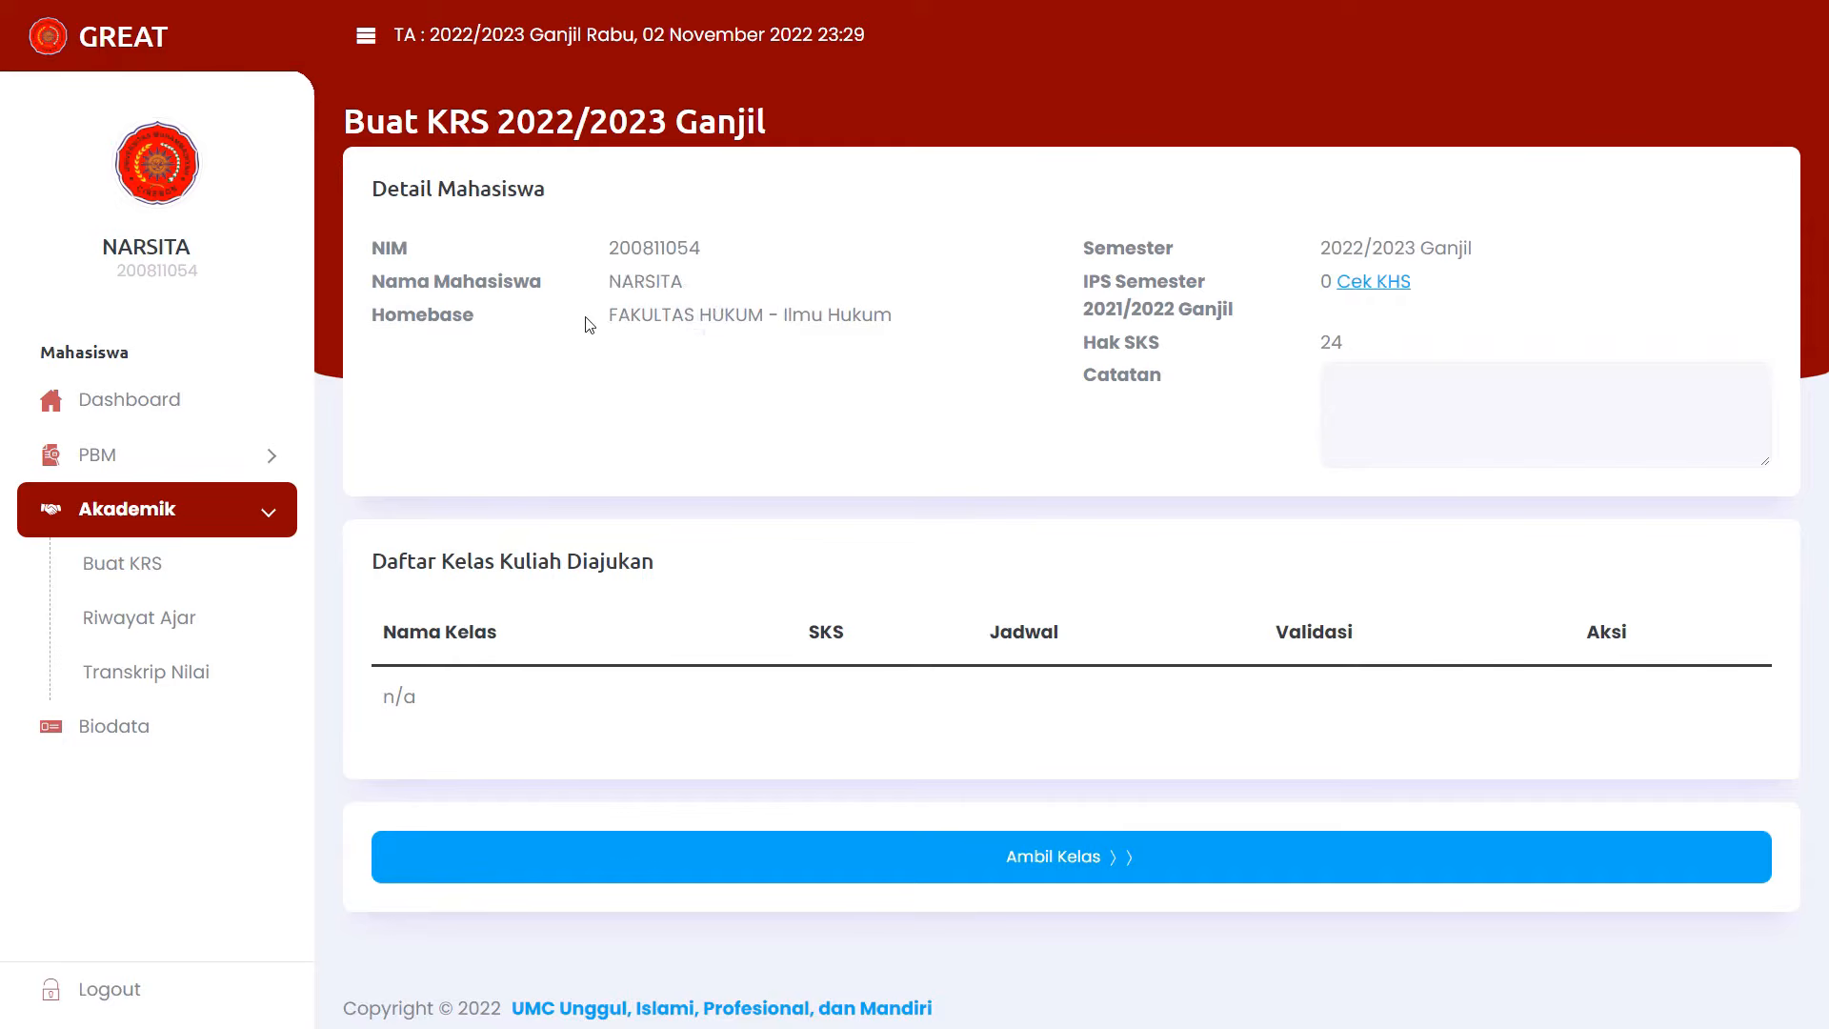
# Proceed to class selection for the KRS and review the courses offered in Semester 5.
pyautogui.click(1046, 869)
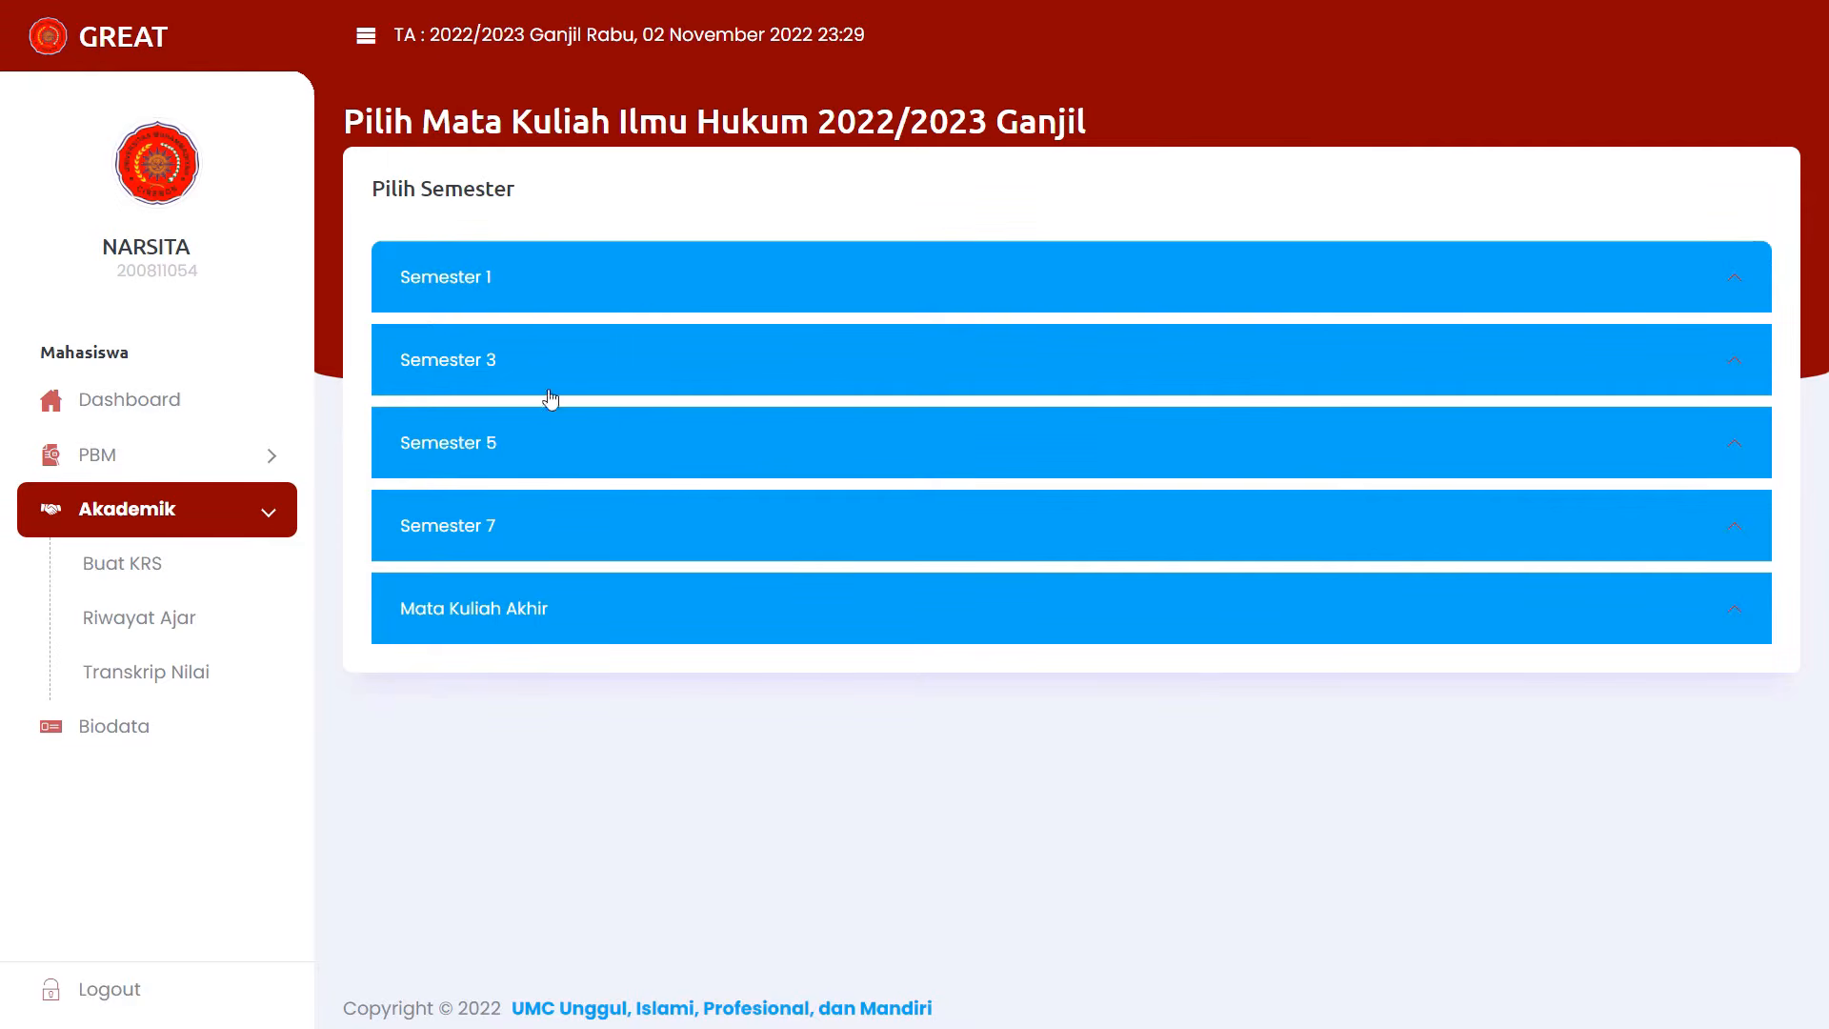
pyautogui.click(525, 445)
pyautogui.scroll(-3, 573, 543)
pyautogui.scroll(1, 576, 547)
pyautogui.scroll(1, 575, 550)
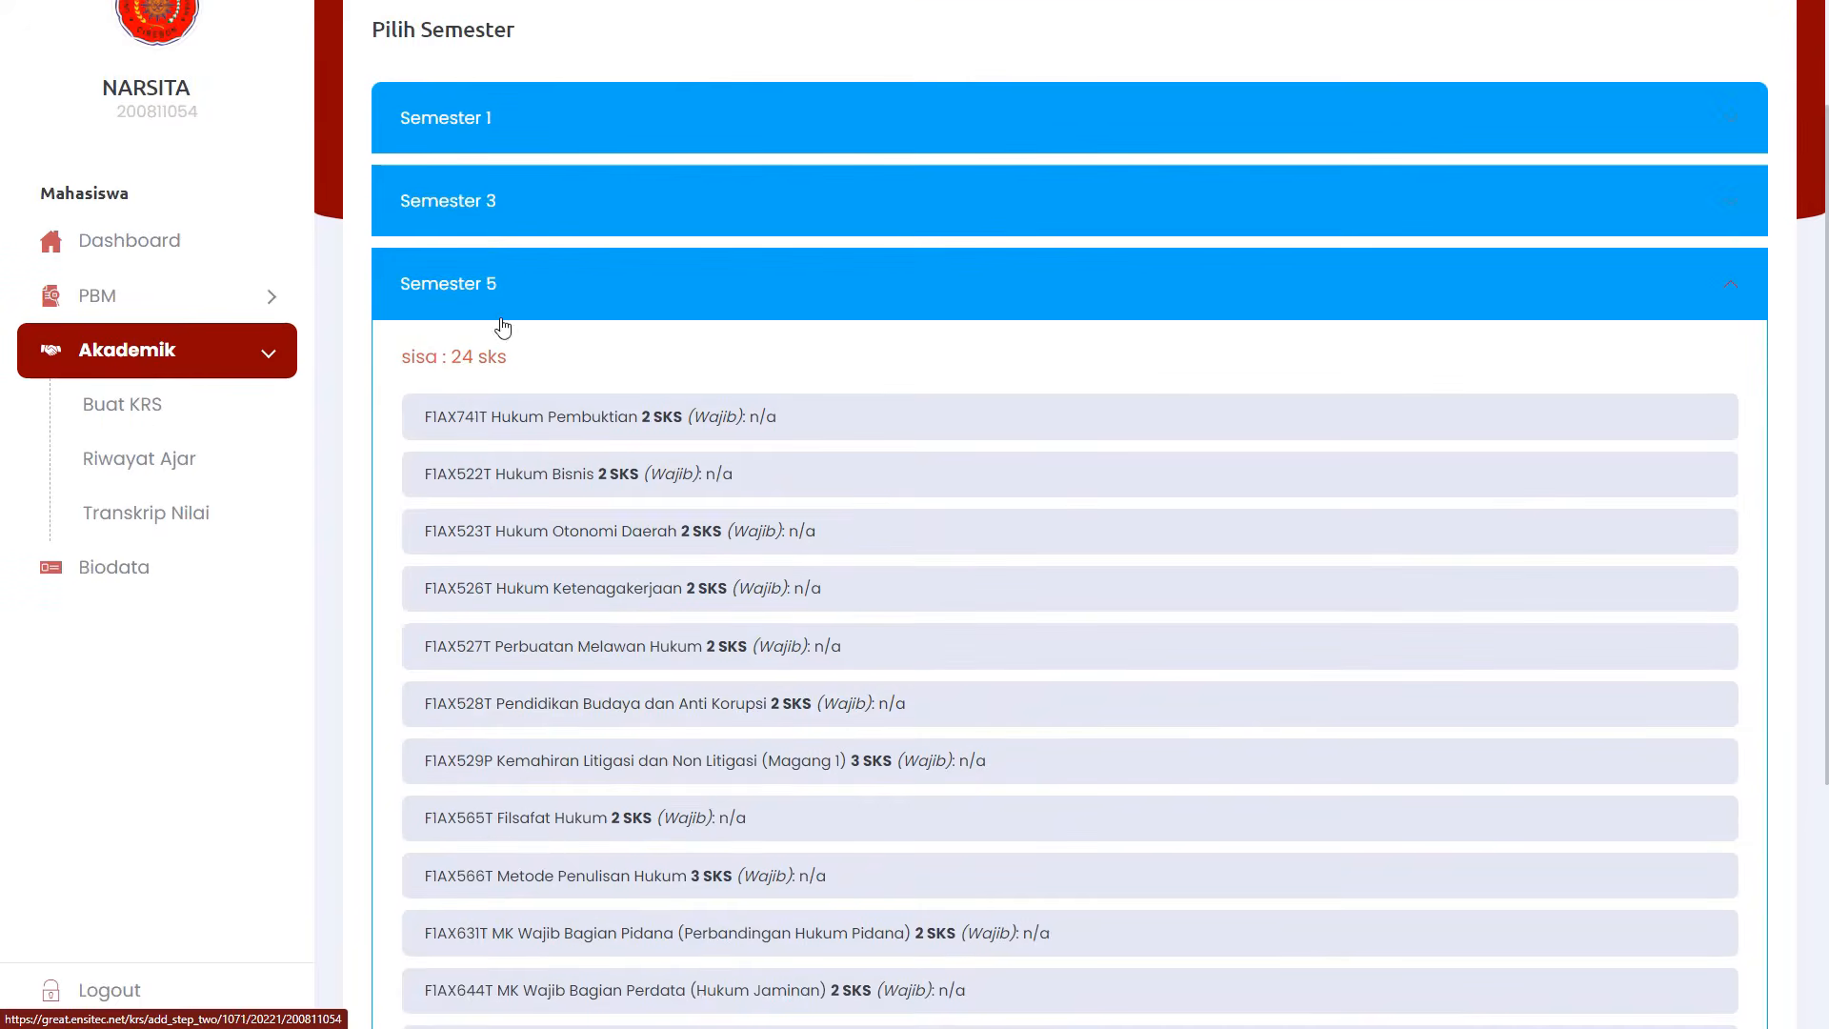
pyautogui.scroll(1, 549, 307)
pyautogui.scroll(2, 551, 306)
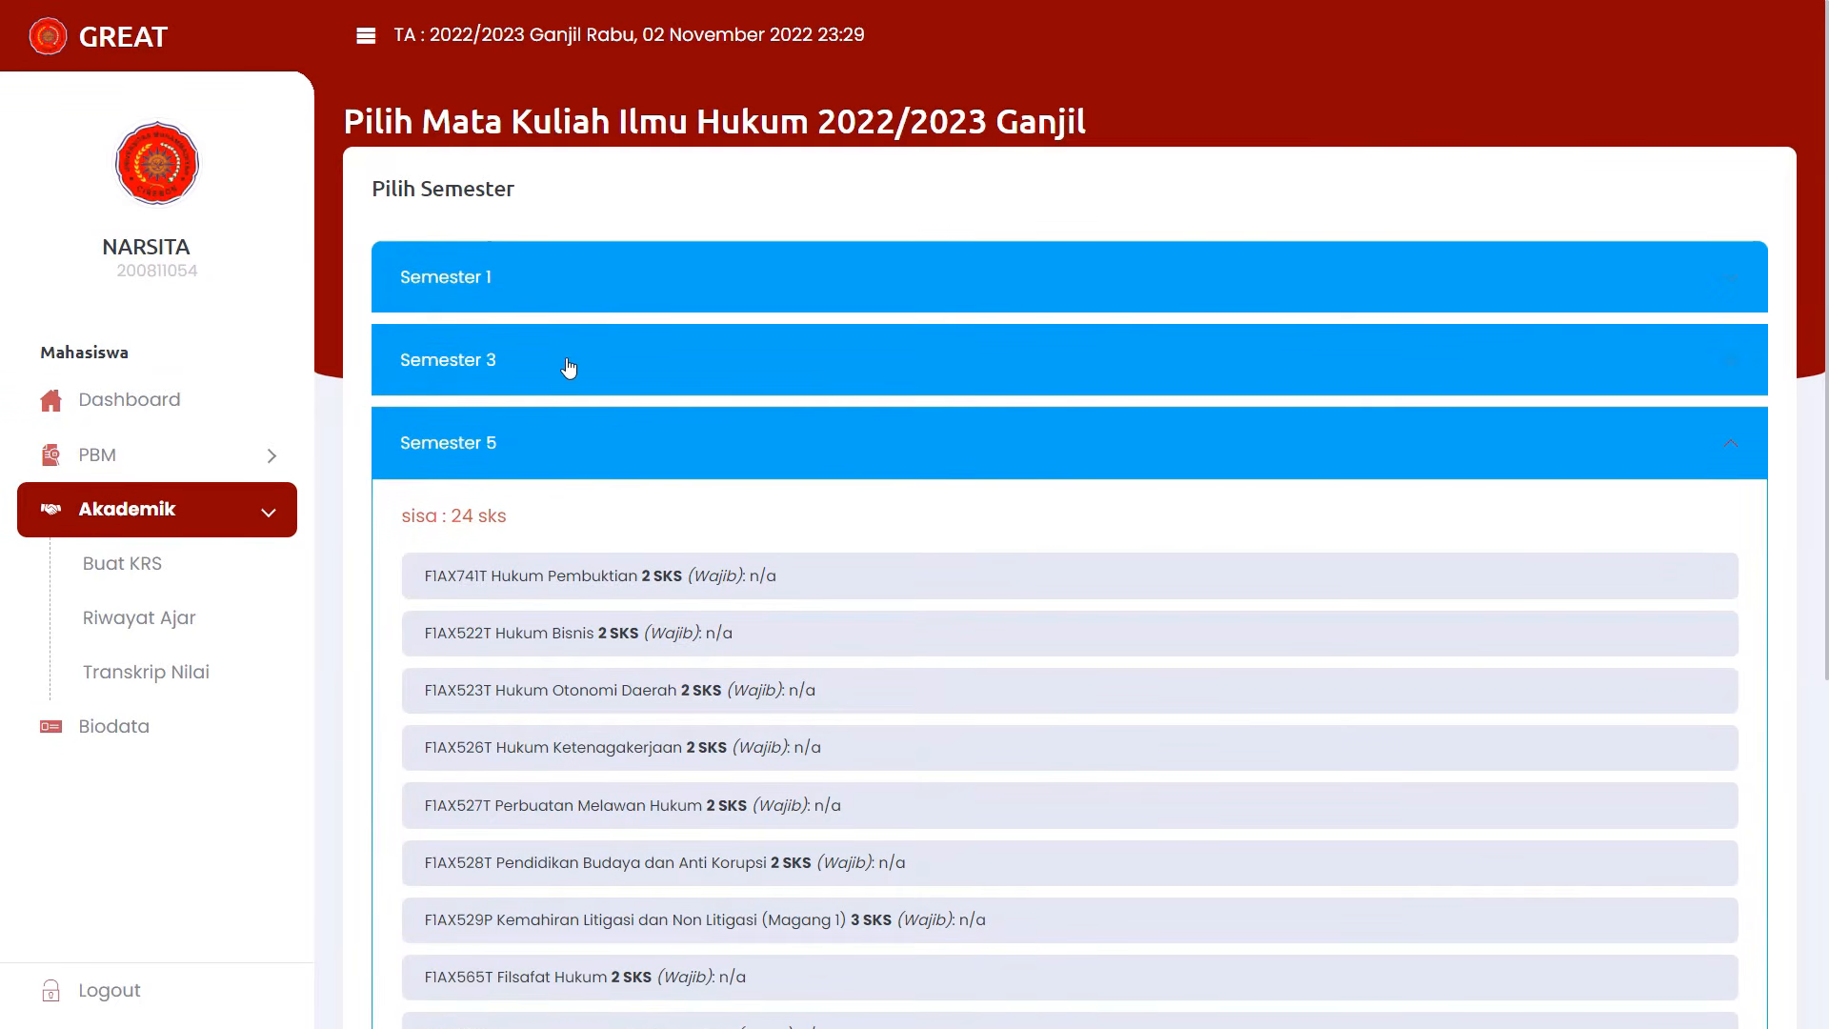
# Browse the course lists of the other semesters and Mata Kuliah Akhir, including the Semester 3 courses.
pyautogui.click(530, 371)
pyautogui.scroll(-2, 591, 505)
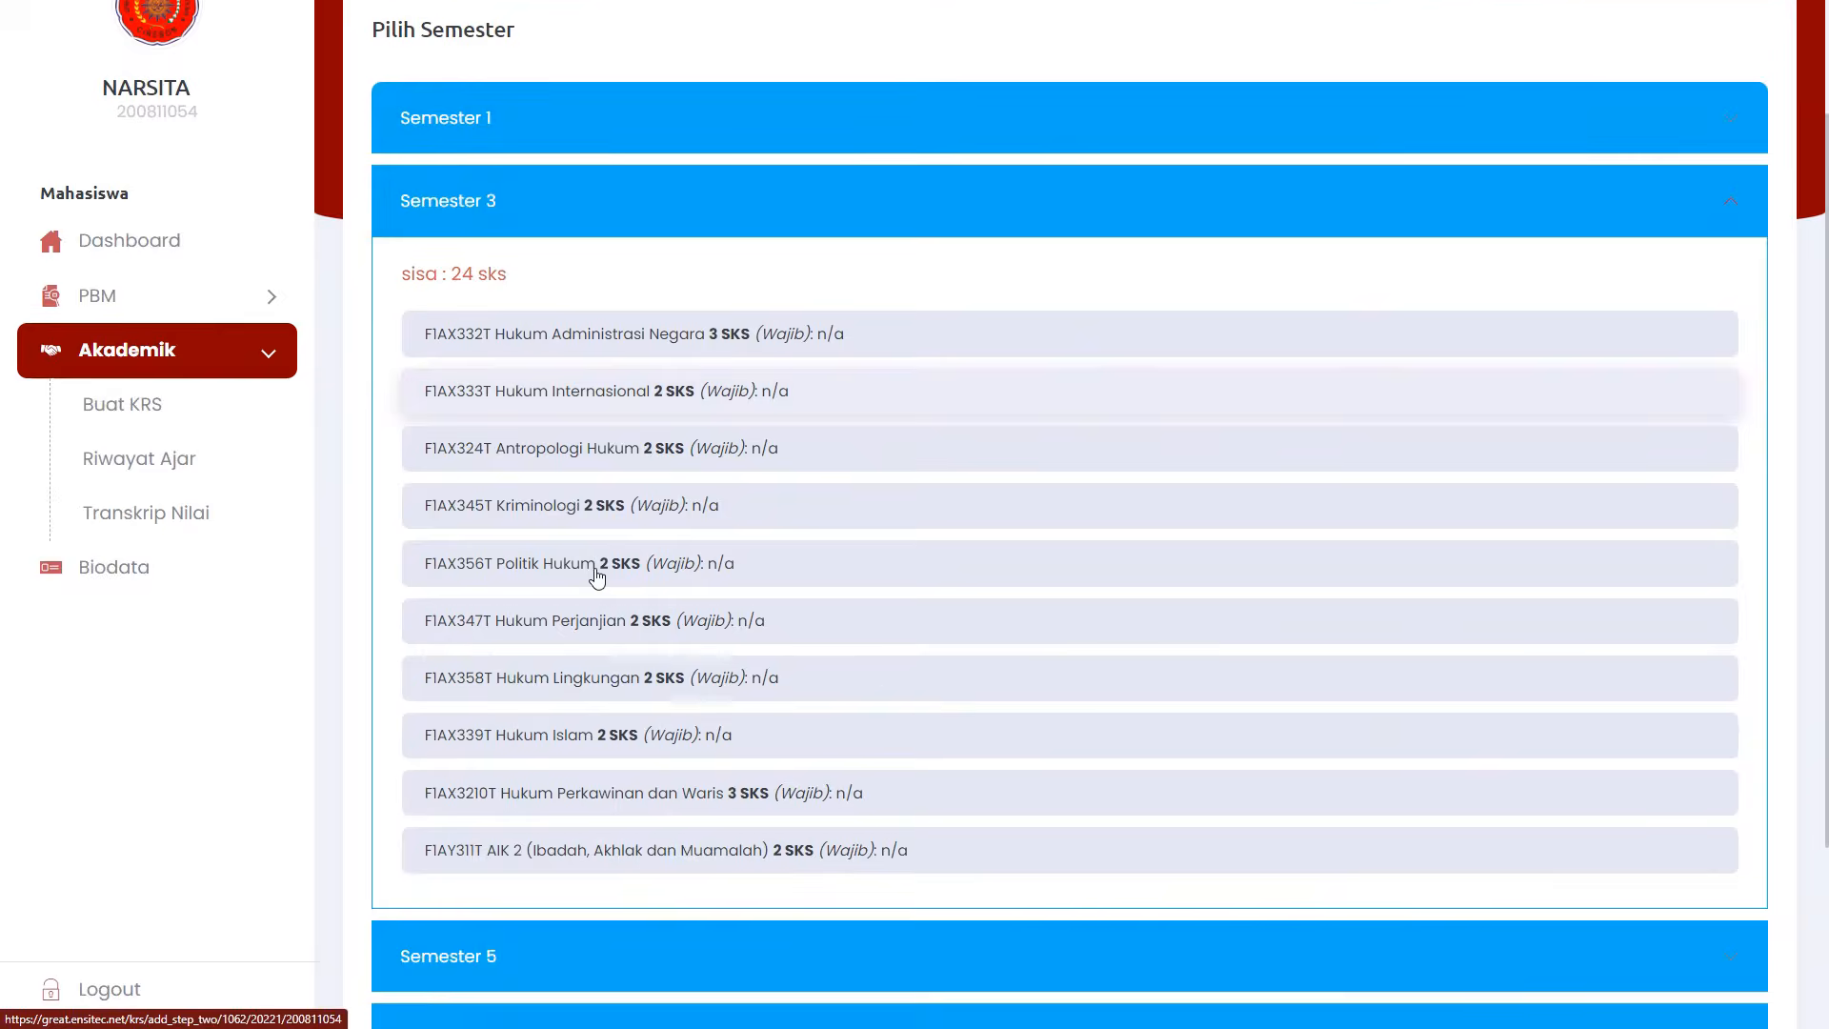
pyautogui.scroll(2, 613, 437)
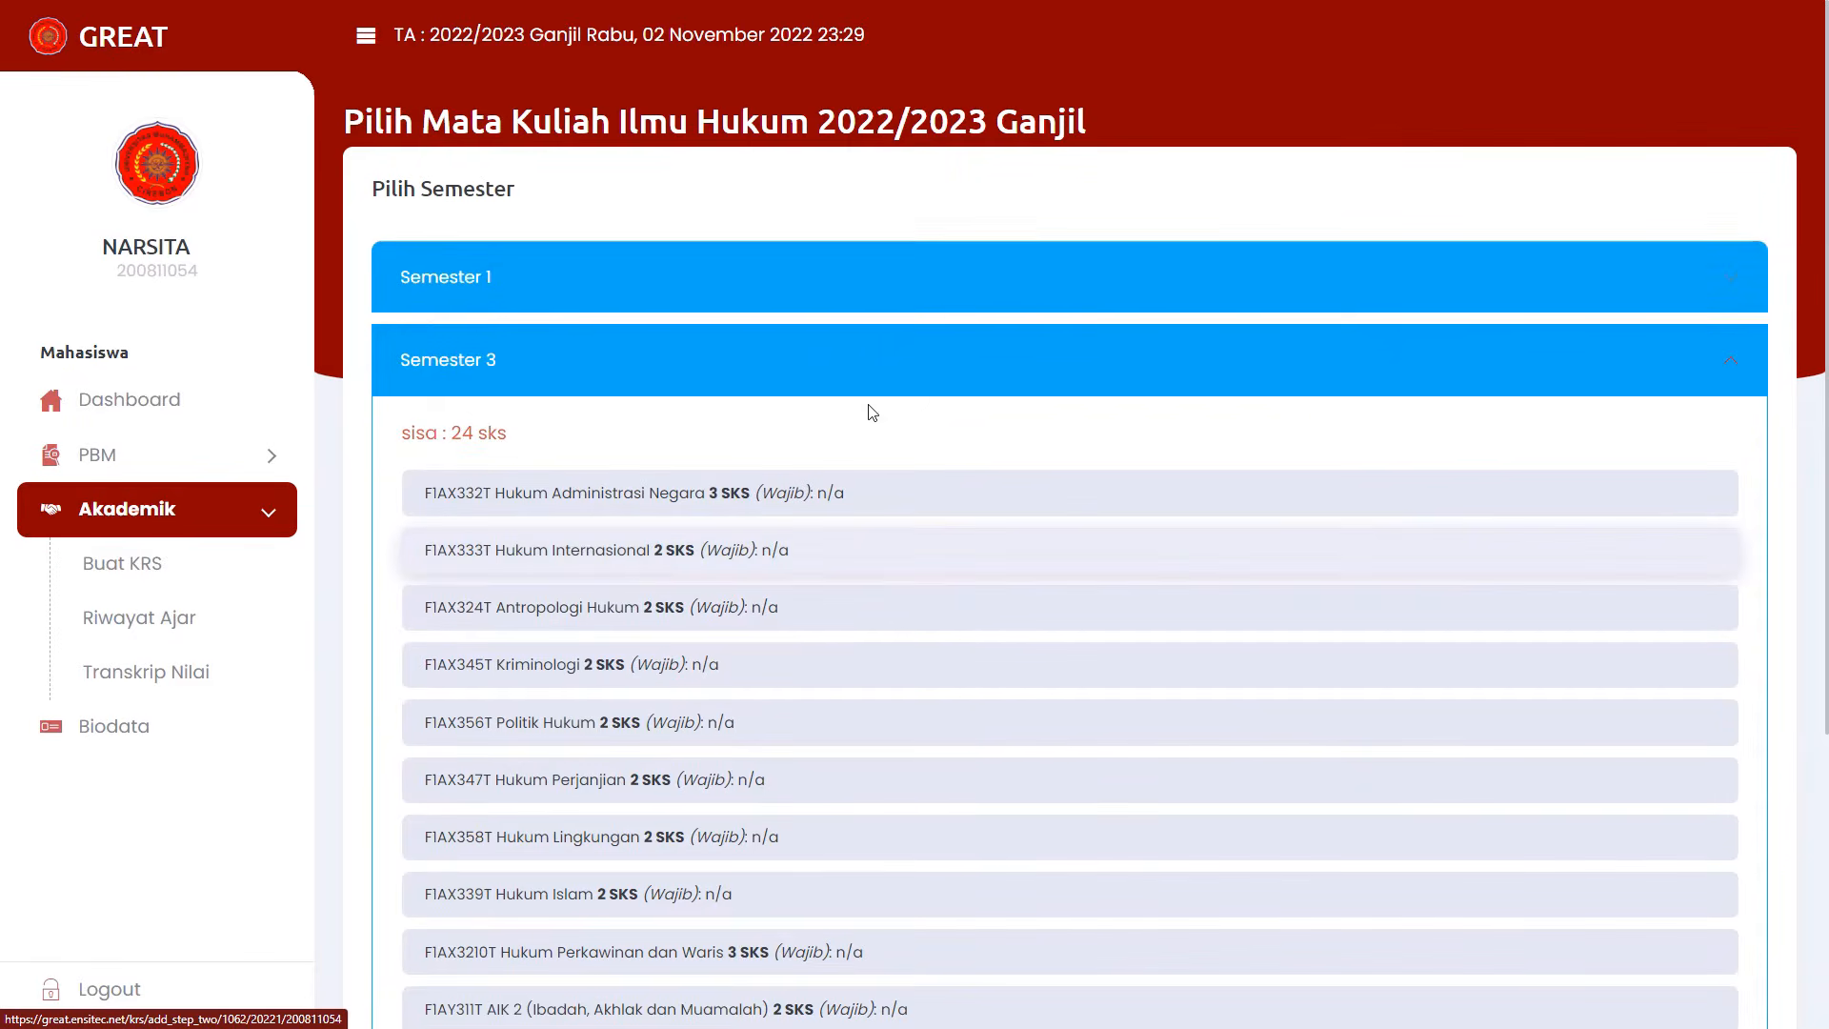
pyautogui.click(453, 278)
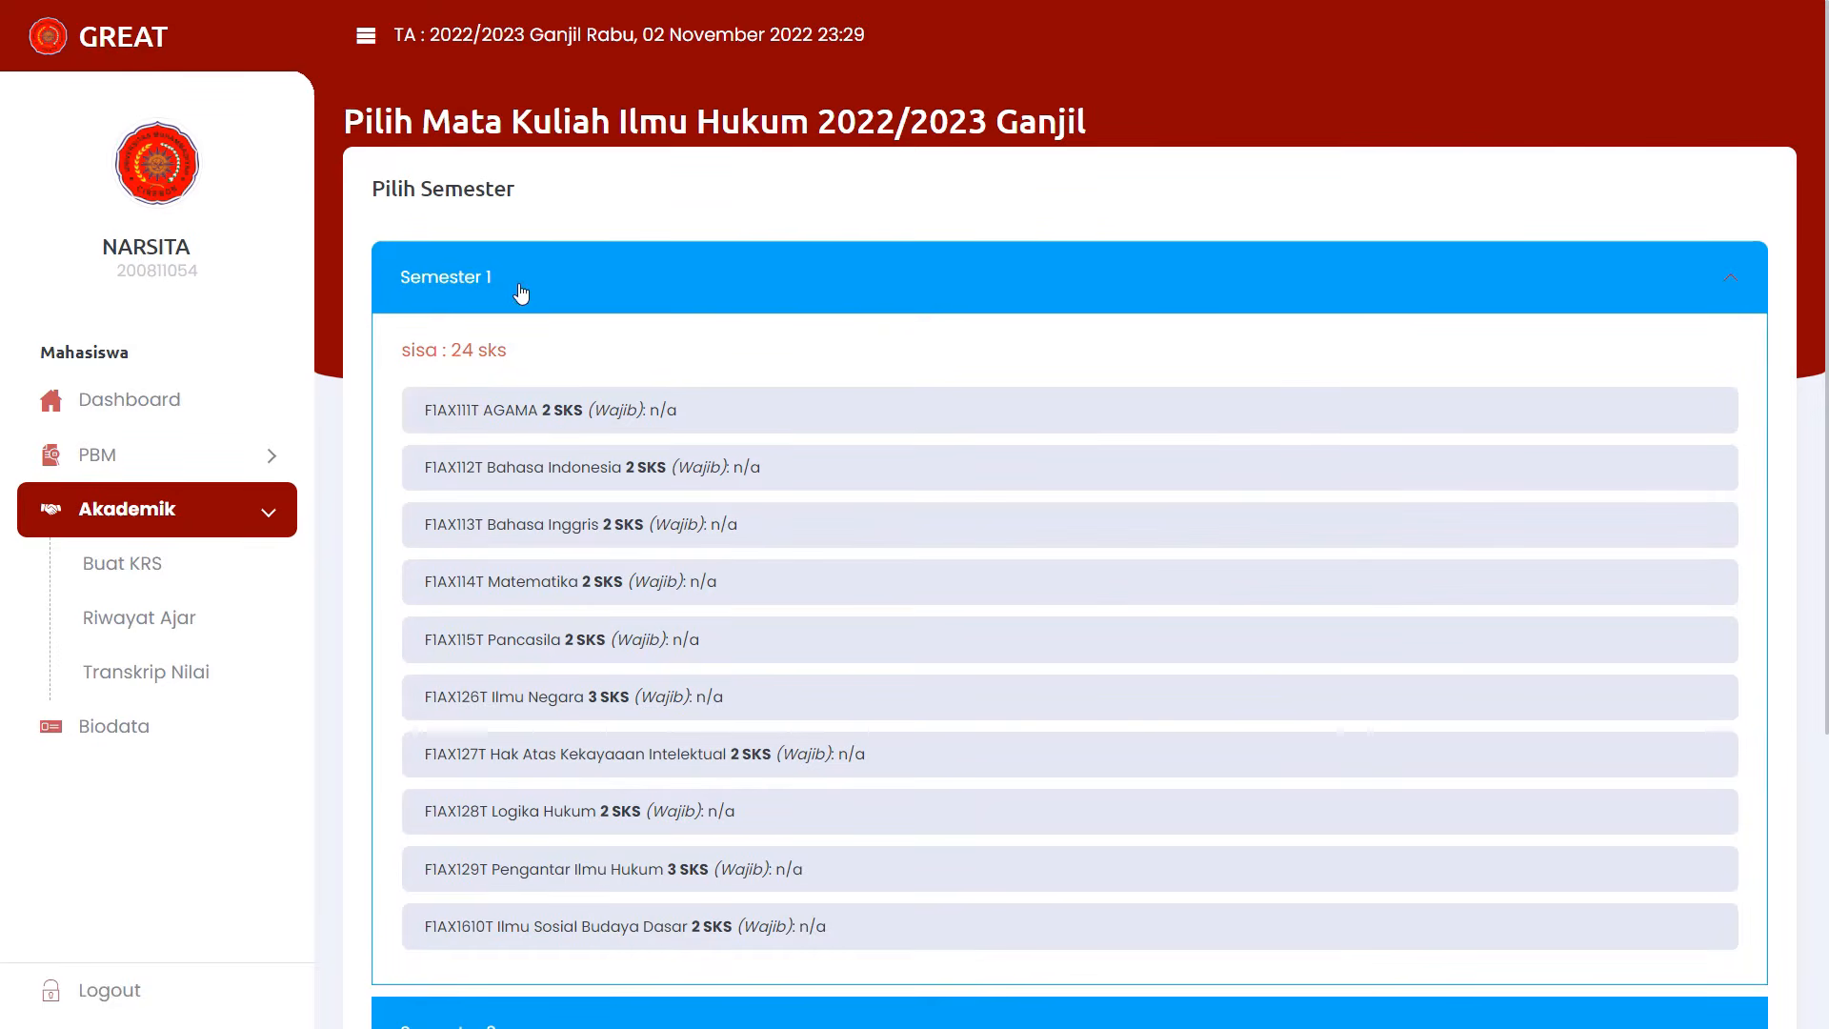
pyautogui.scroll(-4, 568, 461)
pyautogui.click(568, 642)
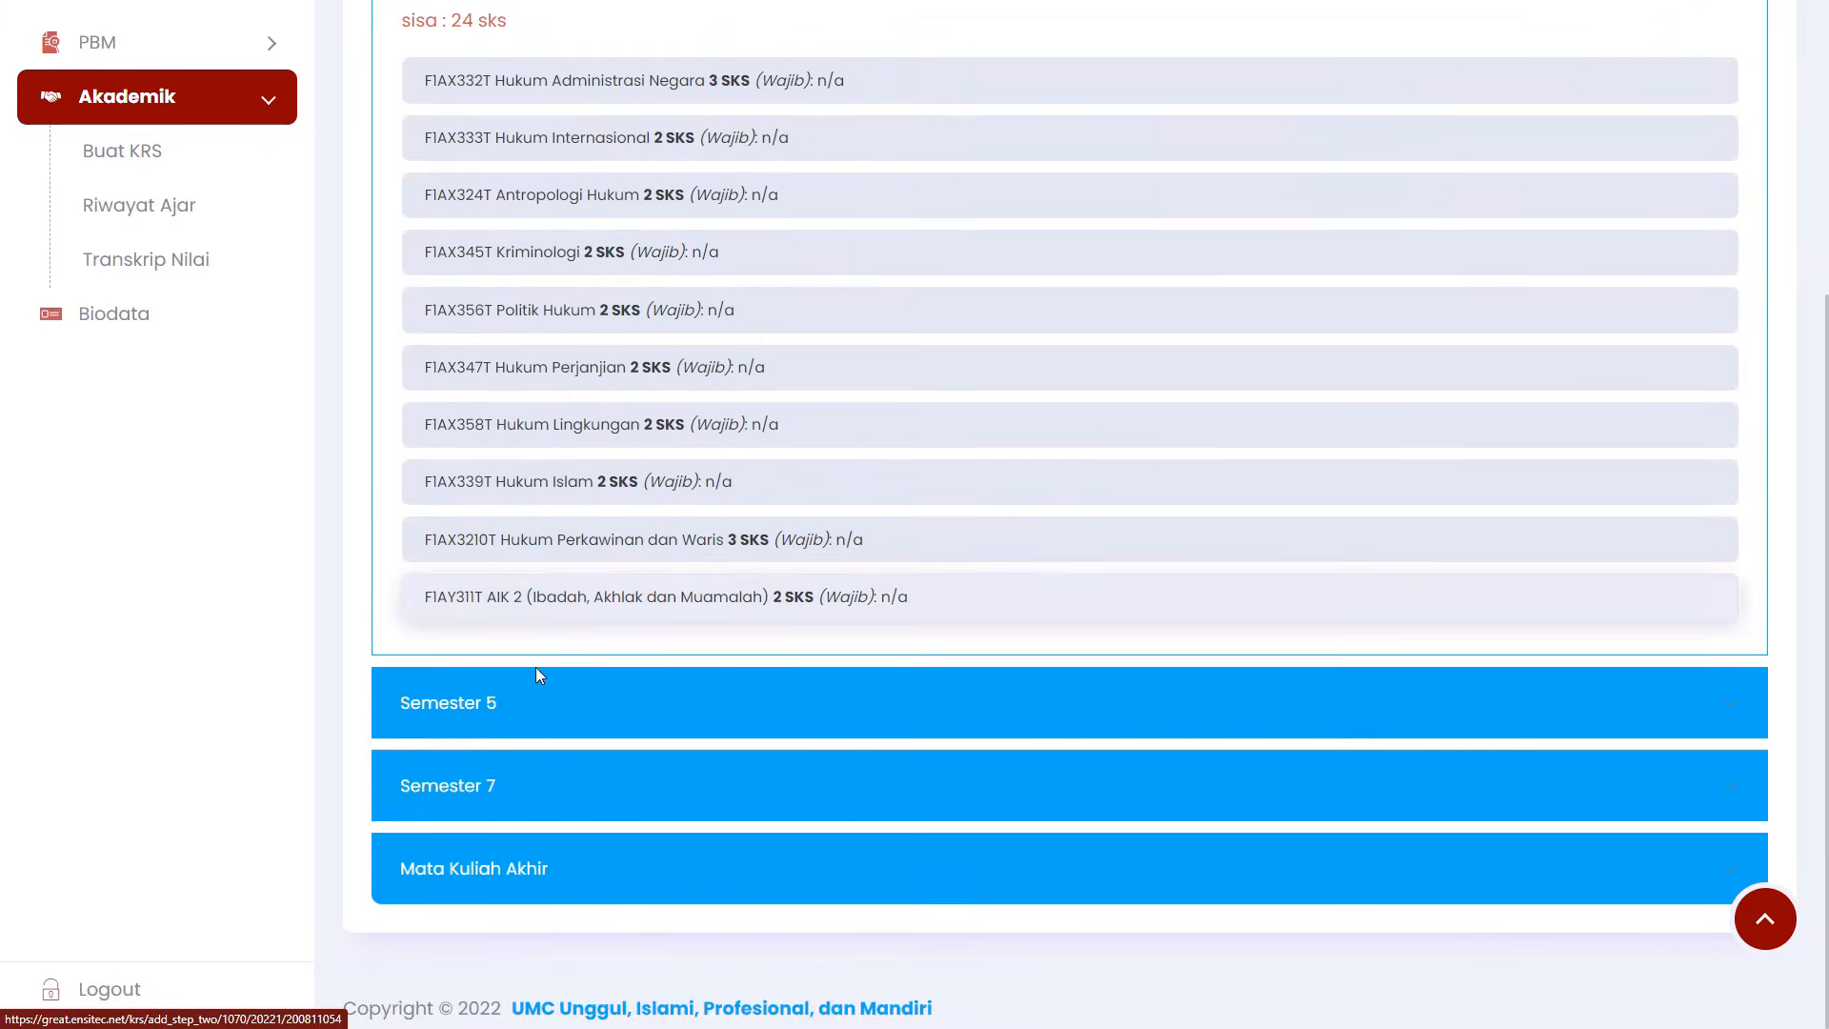
pyautogui.click(535, 802)
pyautogui.scroll(-2, 539, 886)
pyautogui.click(581, 877)
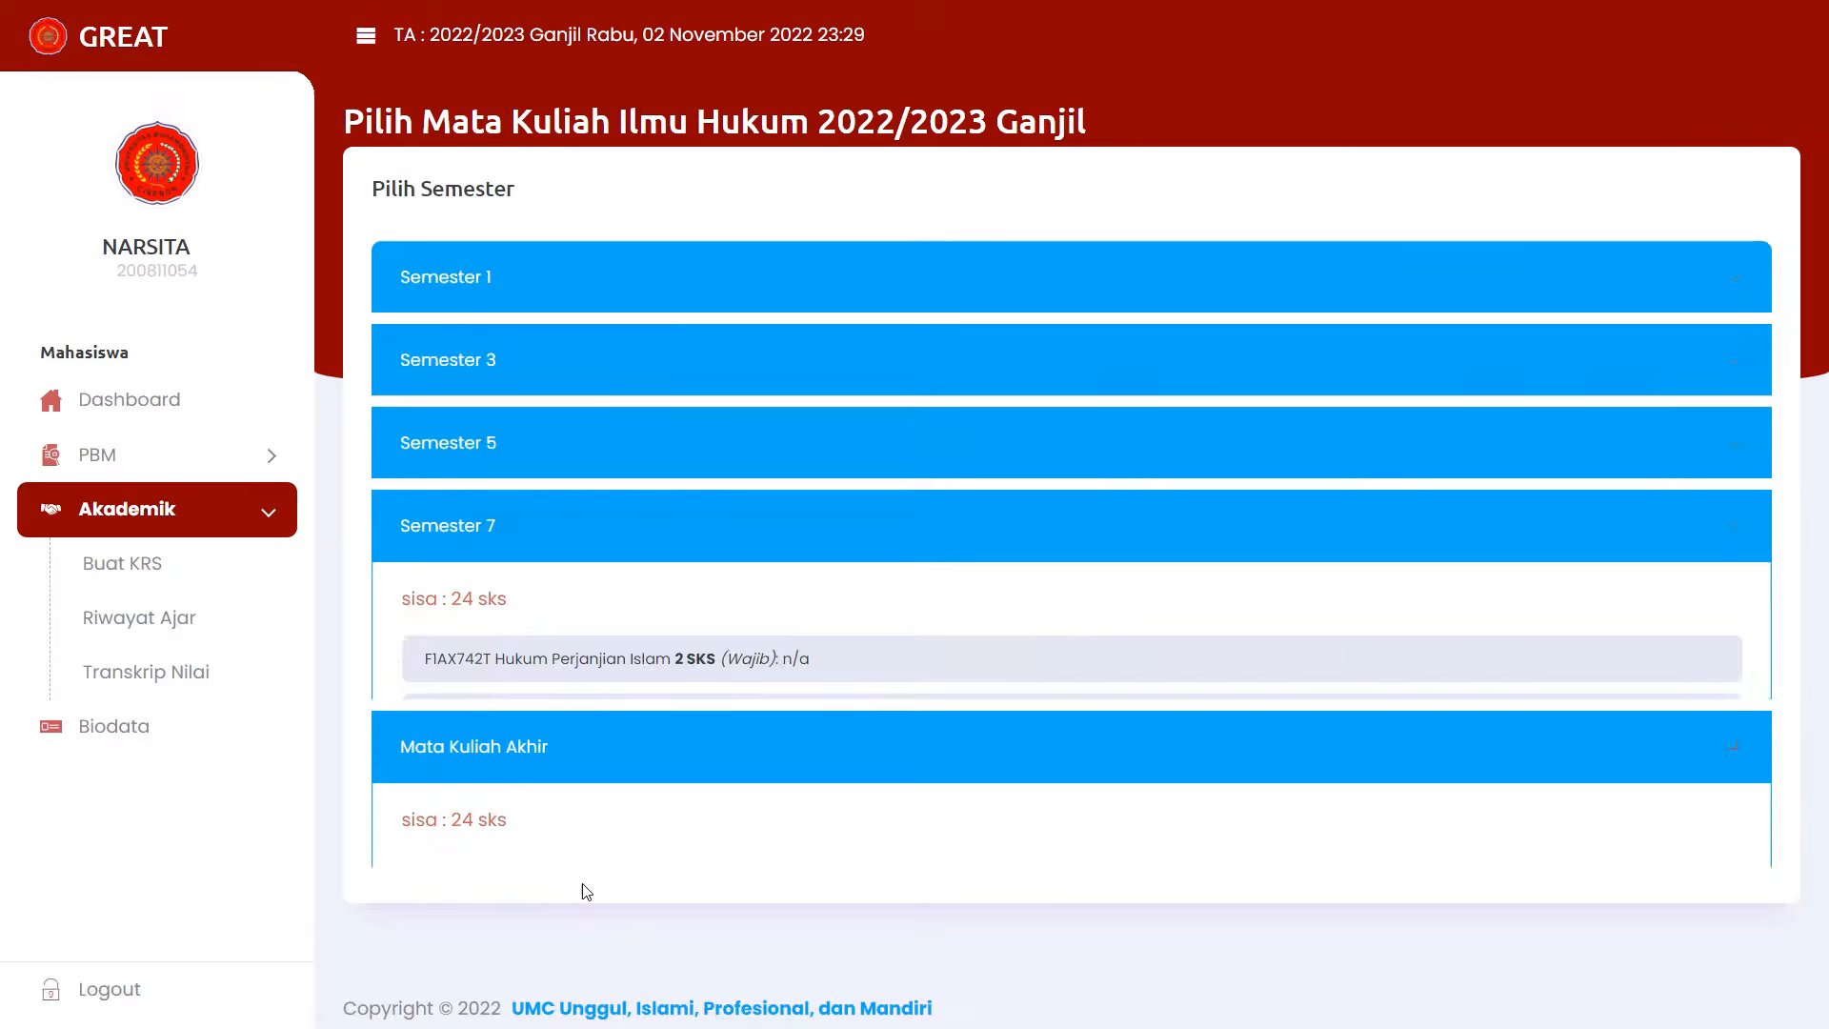
pyautogui.click(474, 367)
pyautogui.scroll(-3, 545, 484)
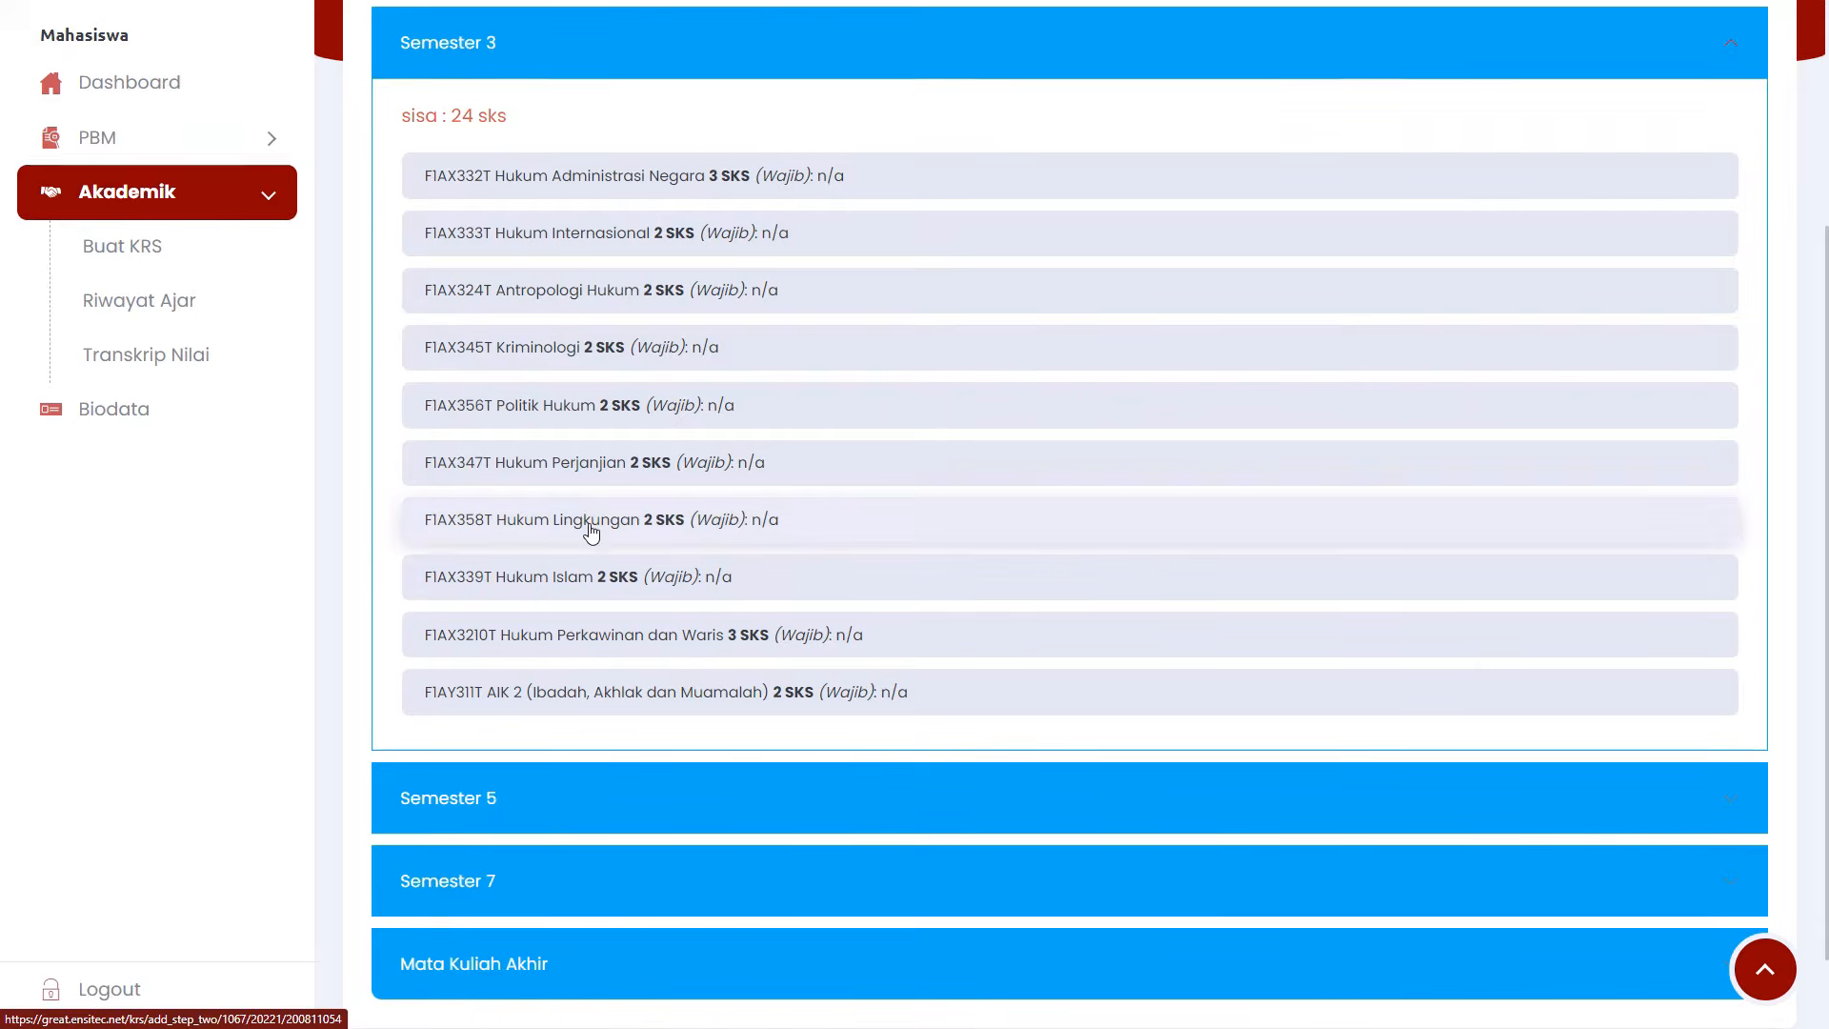
pyautogui.scroll(1, 629, 457)
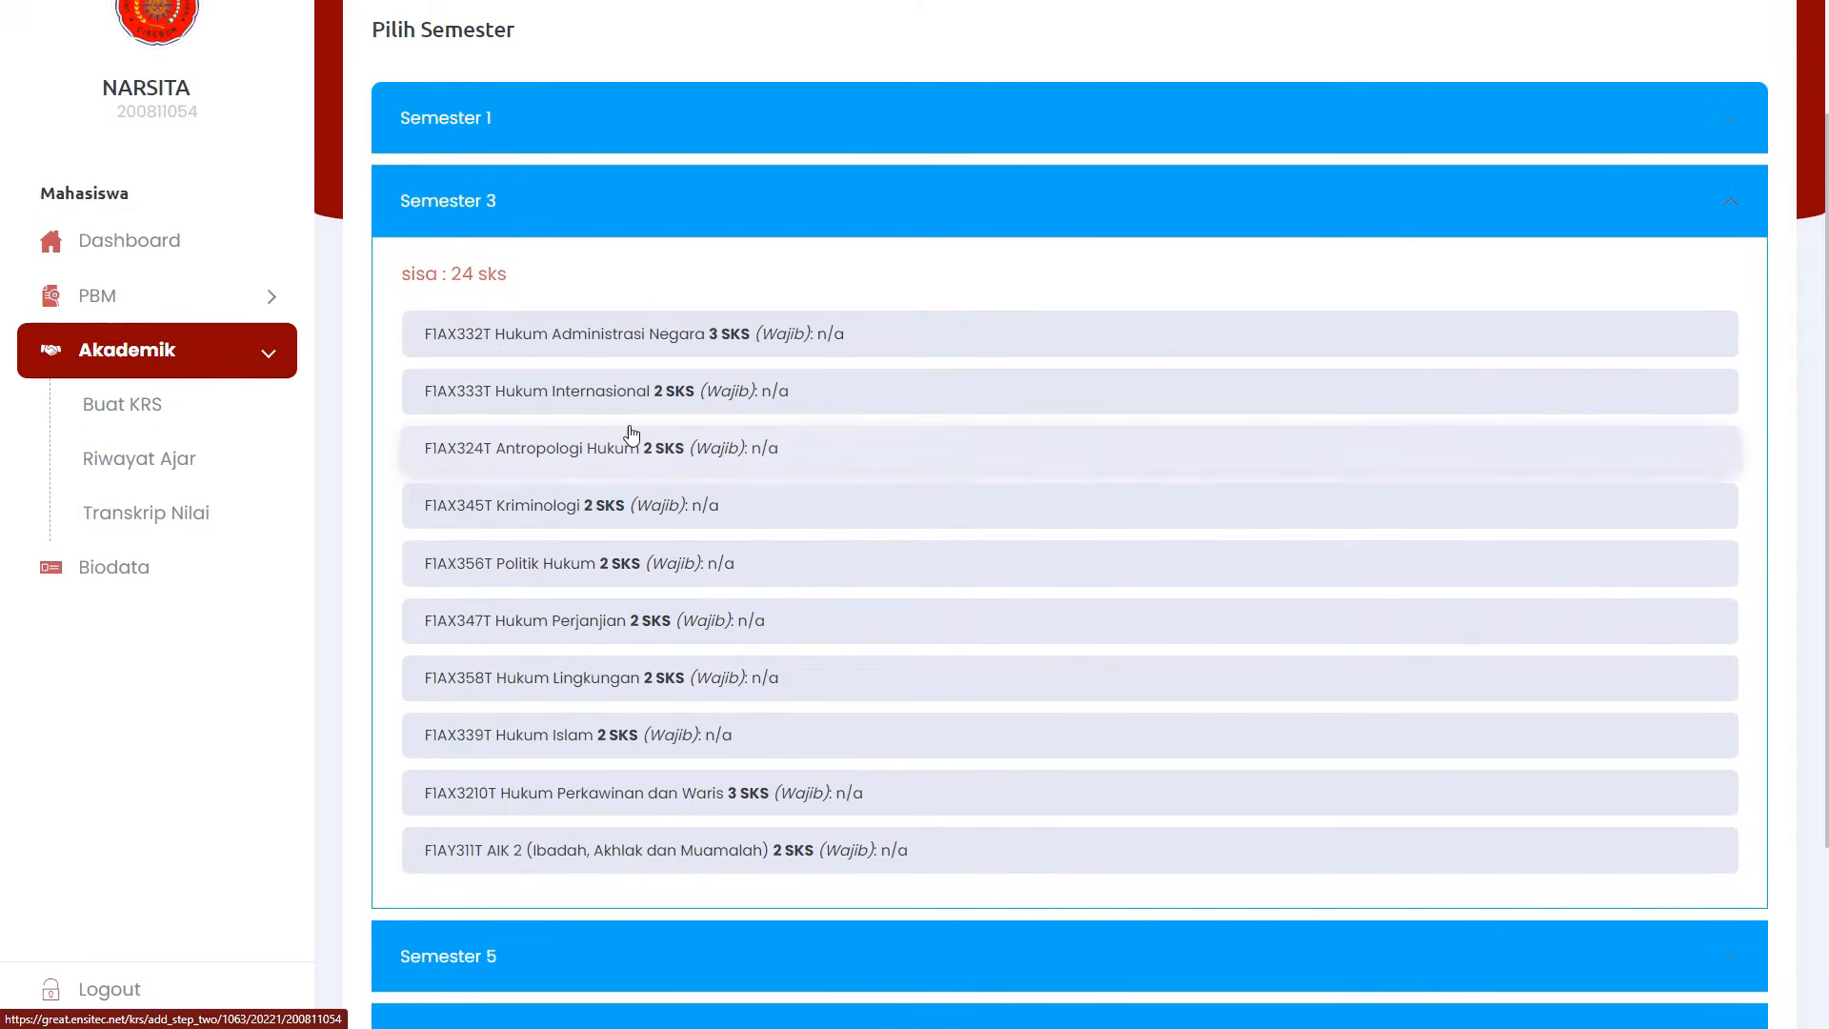
pyautogui.scroll(-3, 643, 647)
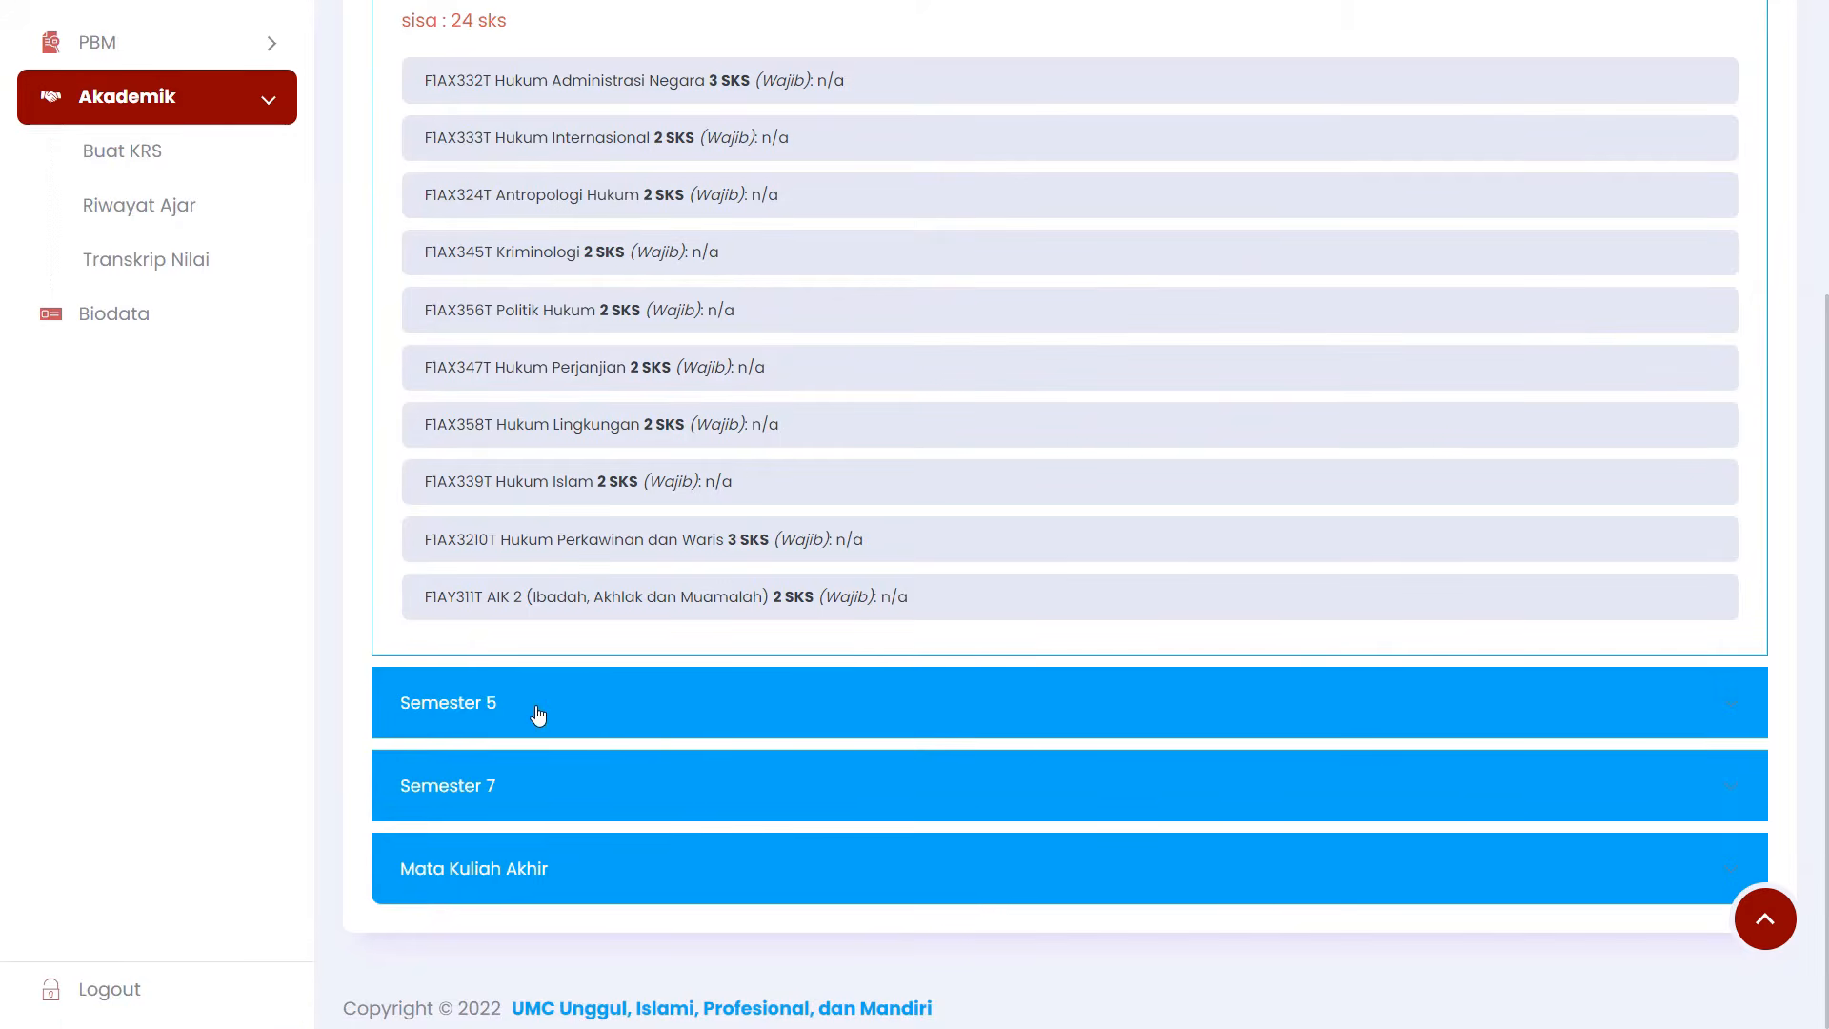
# Open the class options for the Semester 5 course Hukum Ketenagakerjaan and review them through class HK20E.
pyautogui.click(539, 715)
pyautogui.scroll(2, 705, 429)
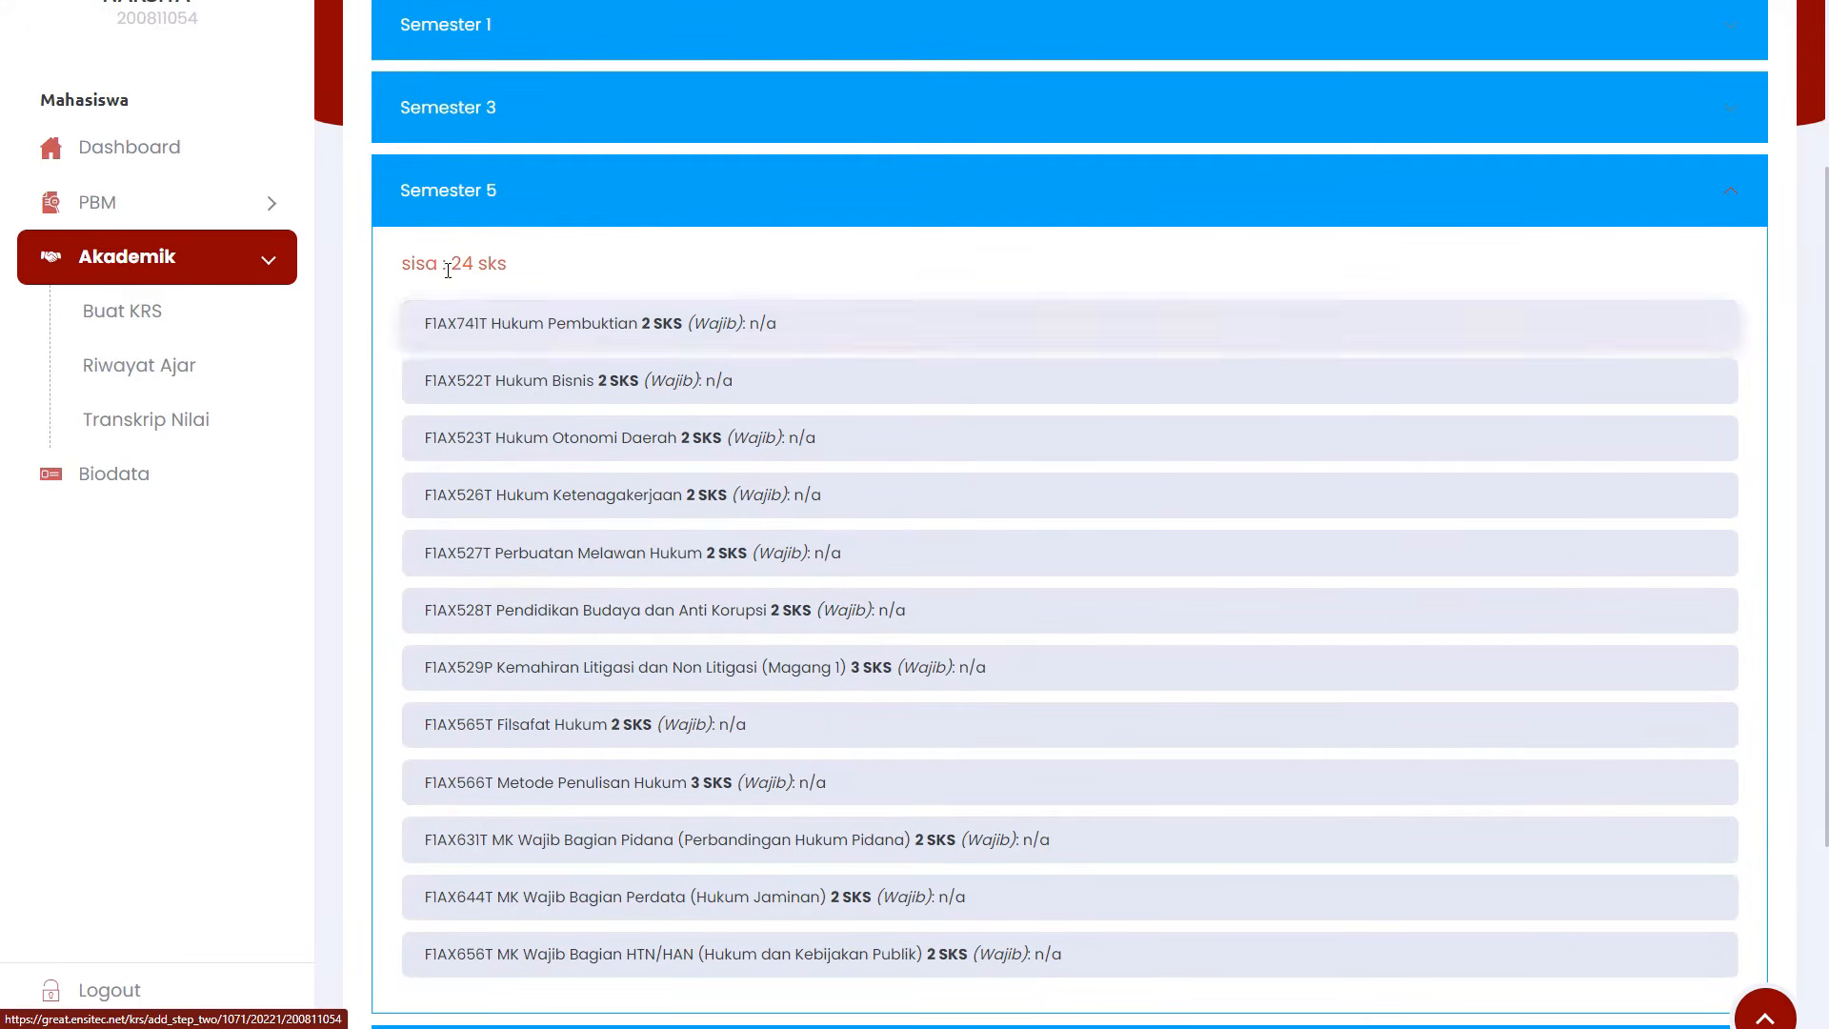
pyautogui.click(566, 503)
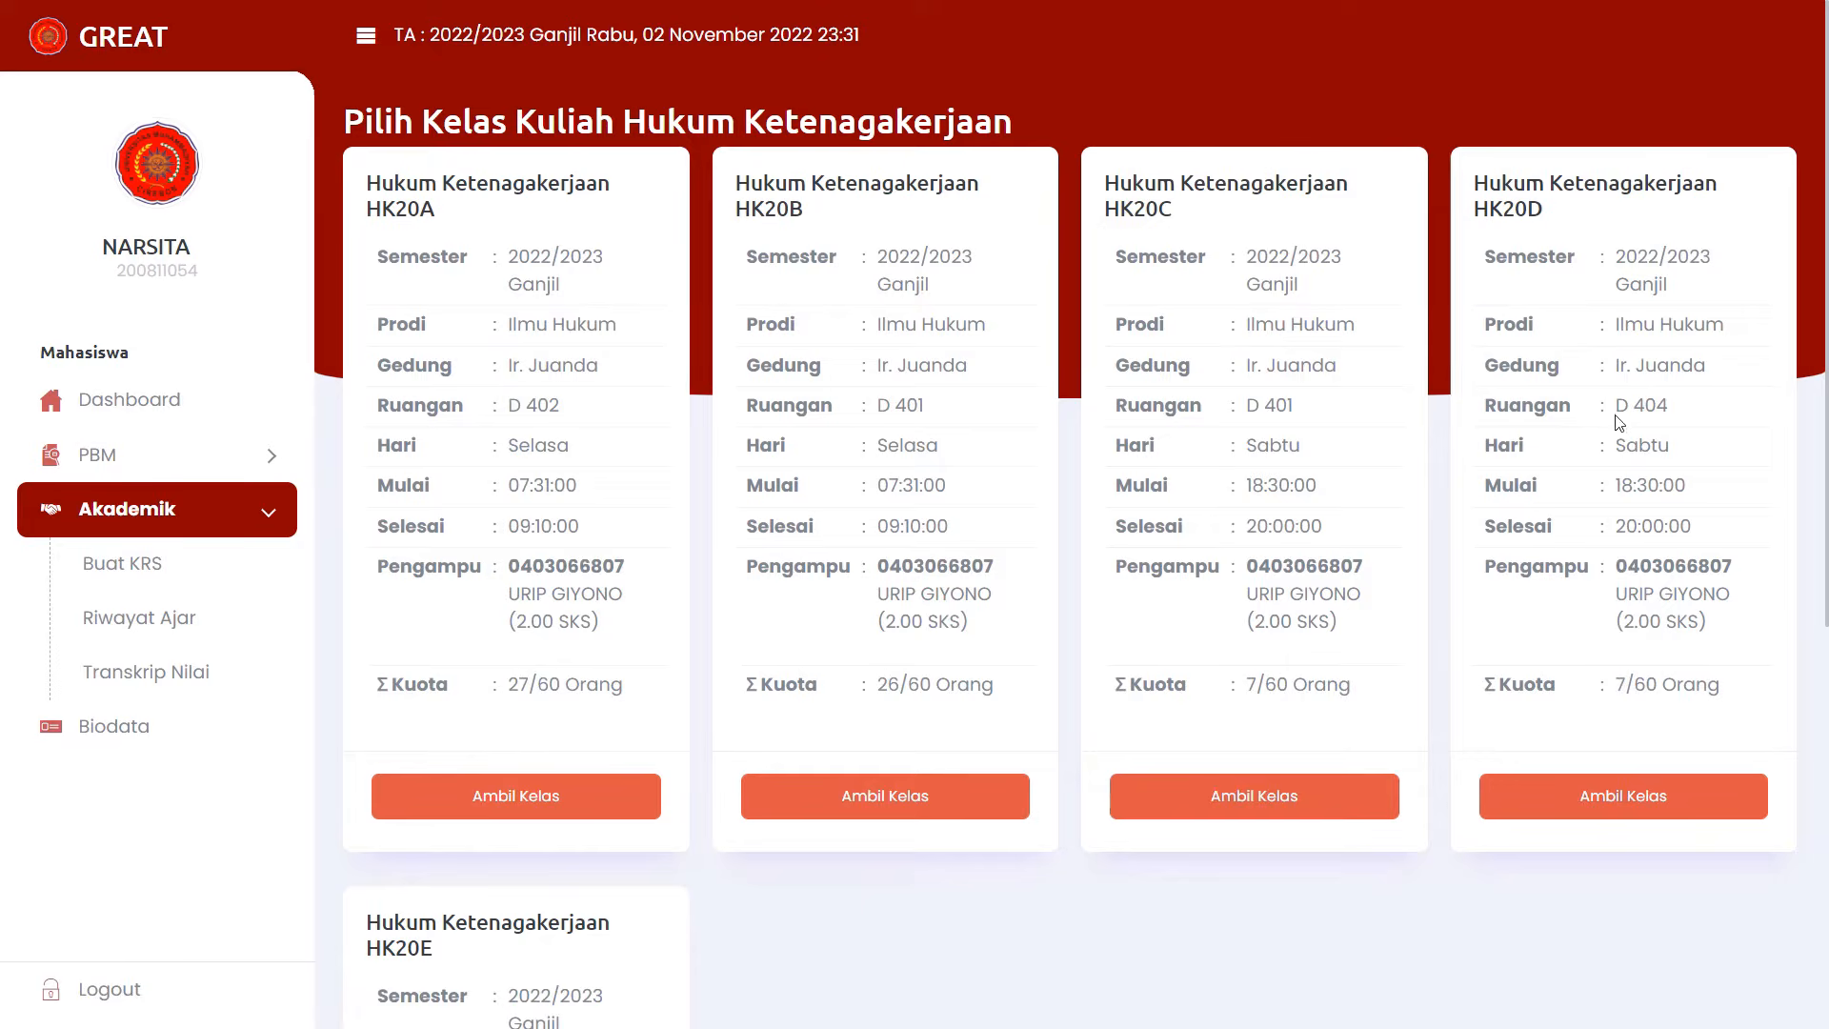
pyautogui.scroll(-7, 497, 655)
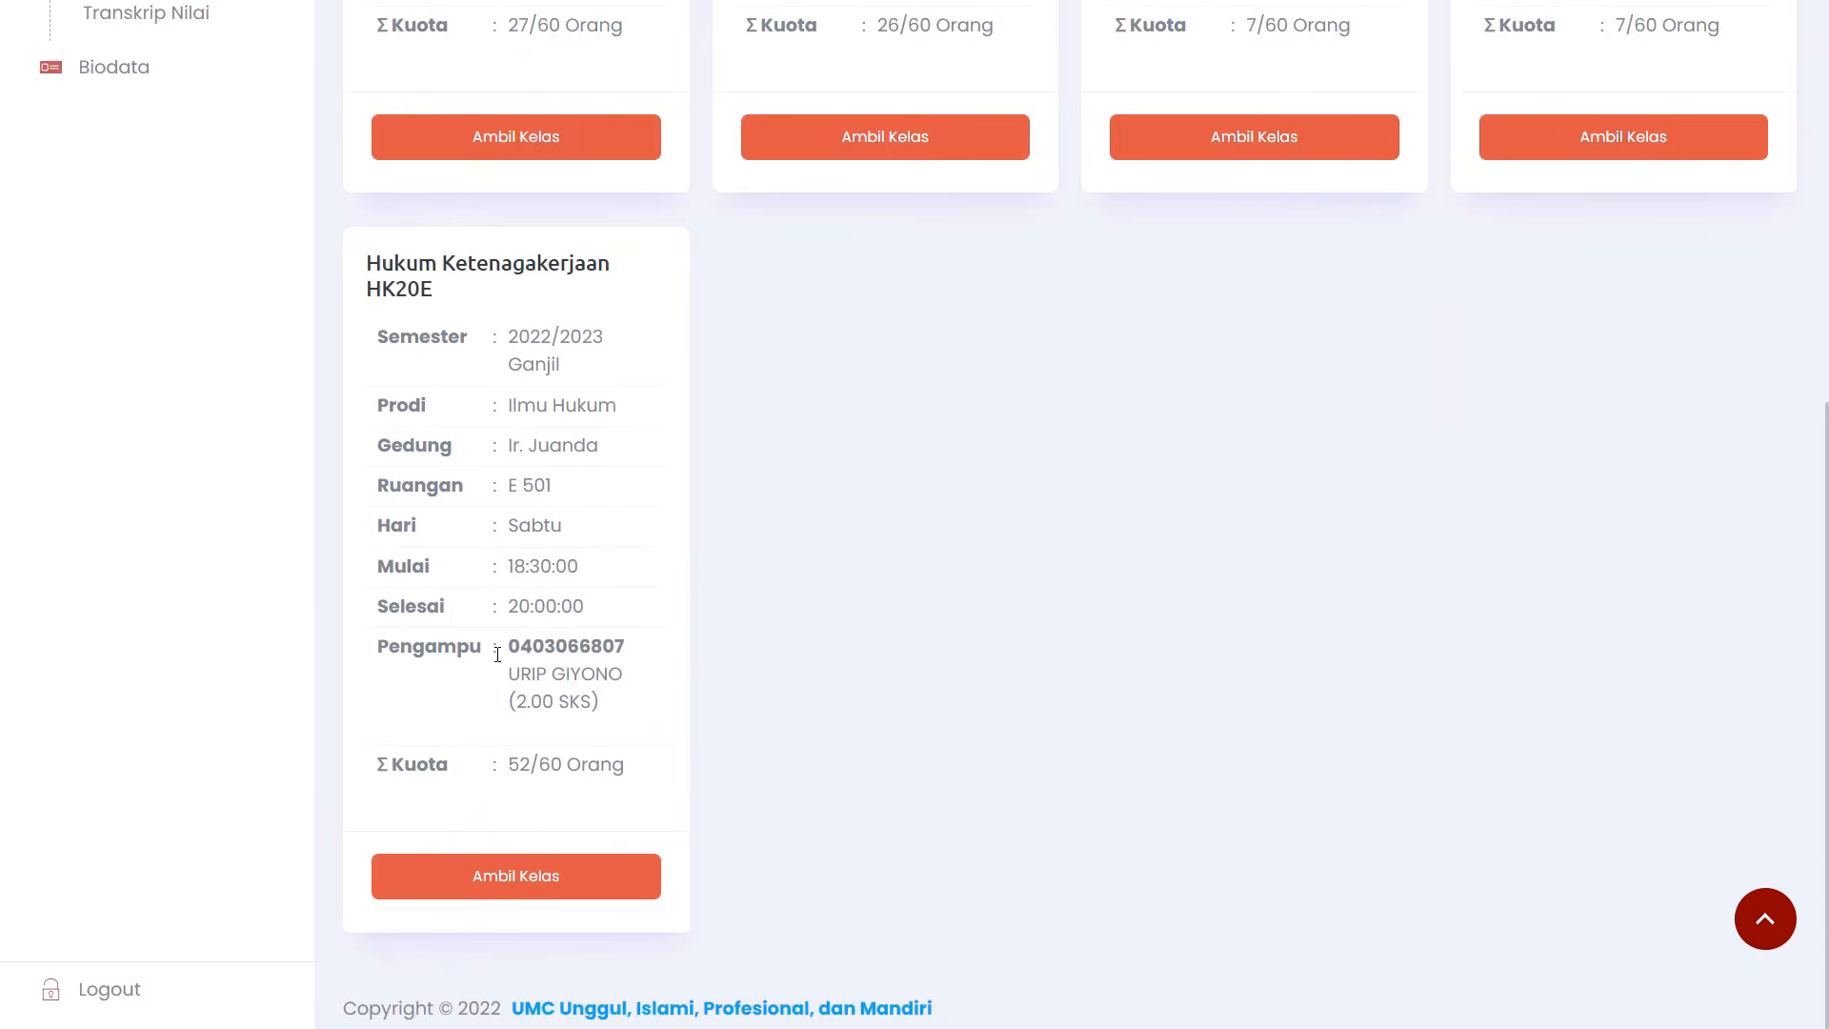
# Compare the class names, days and lecturers of the Hukum Ketenagakerjaan options from HK20A through HK20E.
pyautogui.scroll(7, 529, 553)
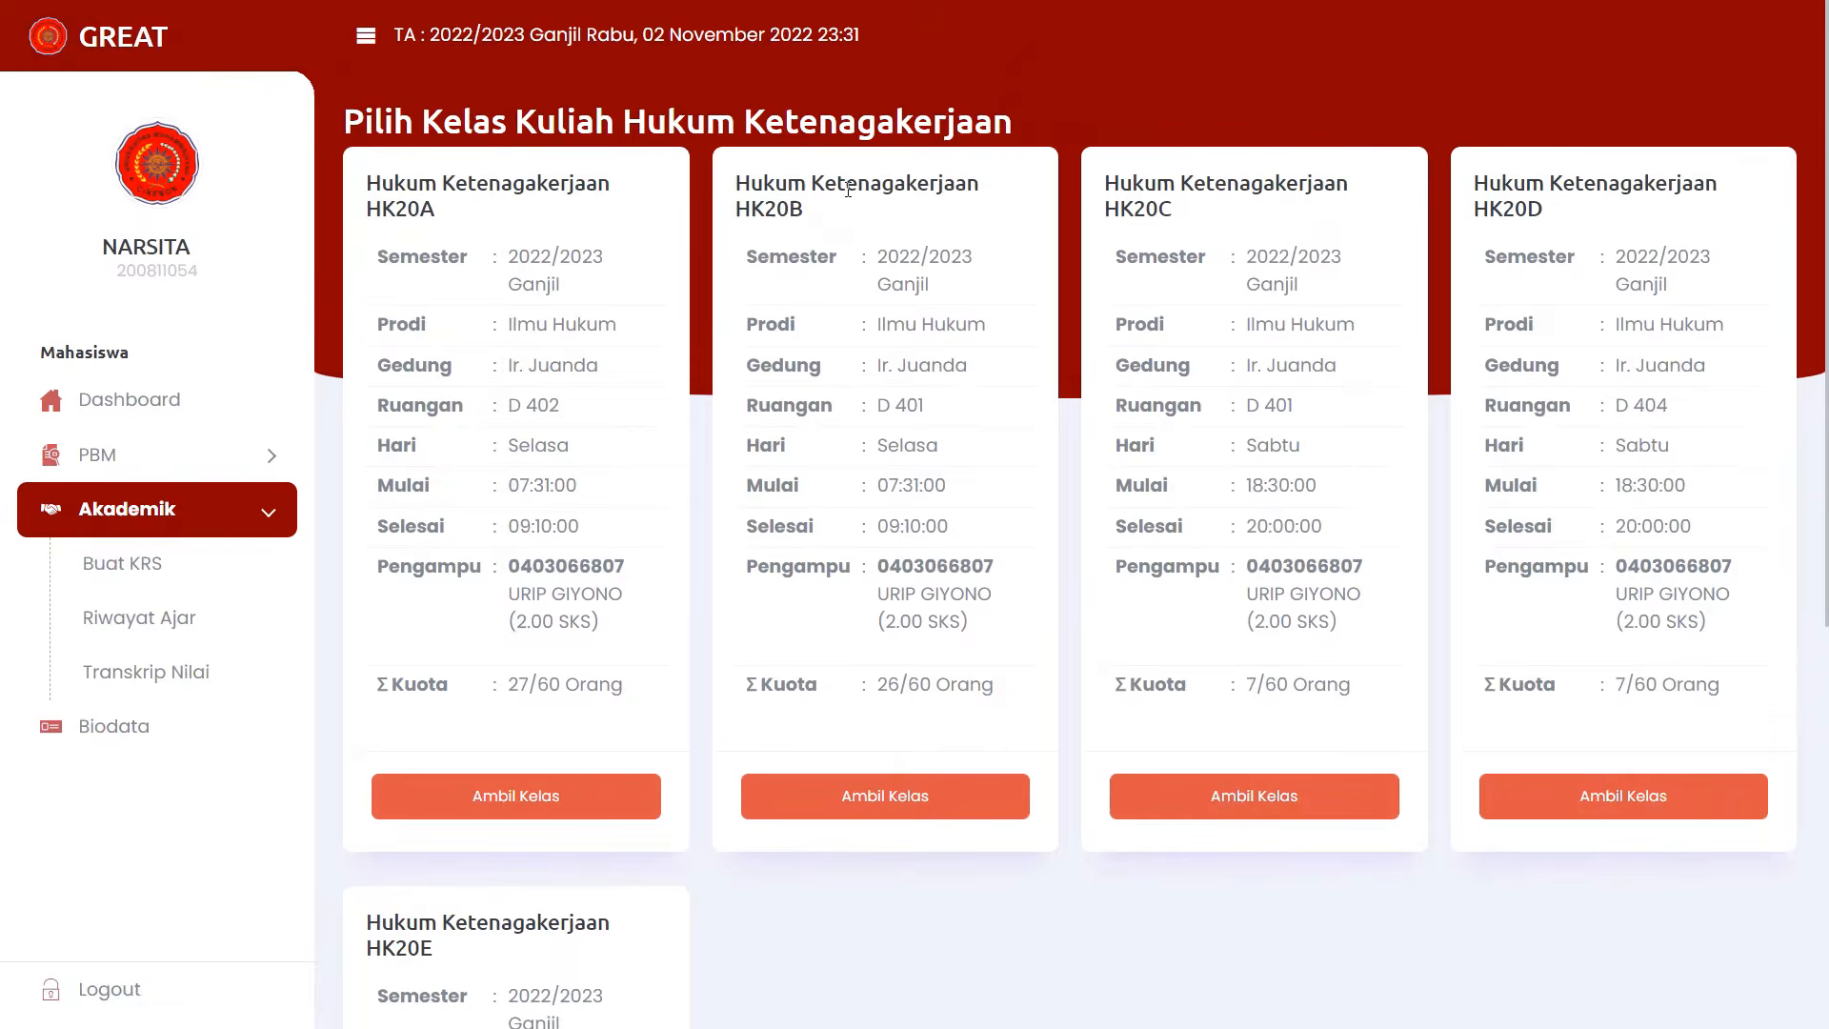
pyautogui.moveTo(363, 181); pyautogui.dragTo(571, 190)
pyautogui.moveTo(394, 209); pyautogui.dragTo(530, 209)
pyautogui.click(442, 222)
pyautogui.moveTo(395, 209); pyautogui.dragTo(436, 209)
pyautogui.moveTo(793, 191); pyautogui.dragTo(916, 190)
pyautogui.moveTo(762, 209); pyautogui.dragTo(1000, 224)
pyautogui.moveTo(1132, 209); pyautogui.dragTo(1229, 210)
pyautogui.scroll(-3, 339, 761)
pyautogui.moveTo(419, 631); pyautogui.dragTo(469, 641)
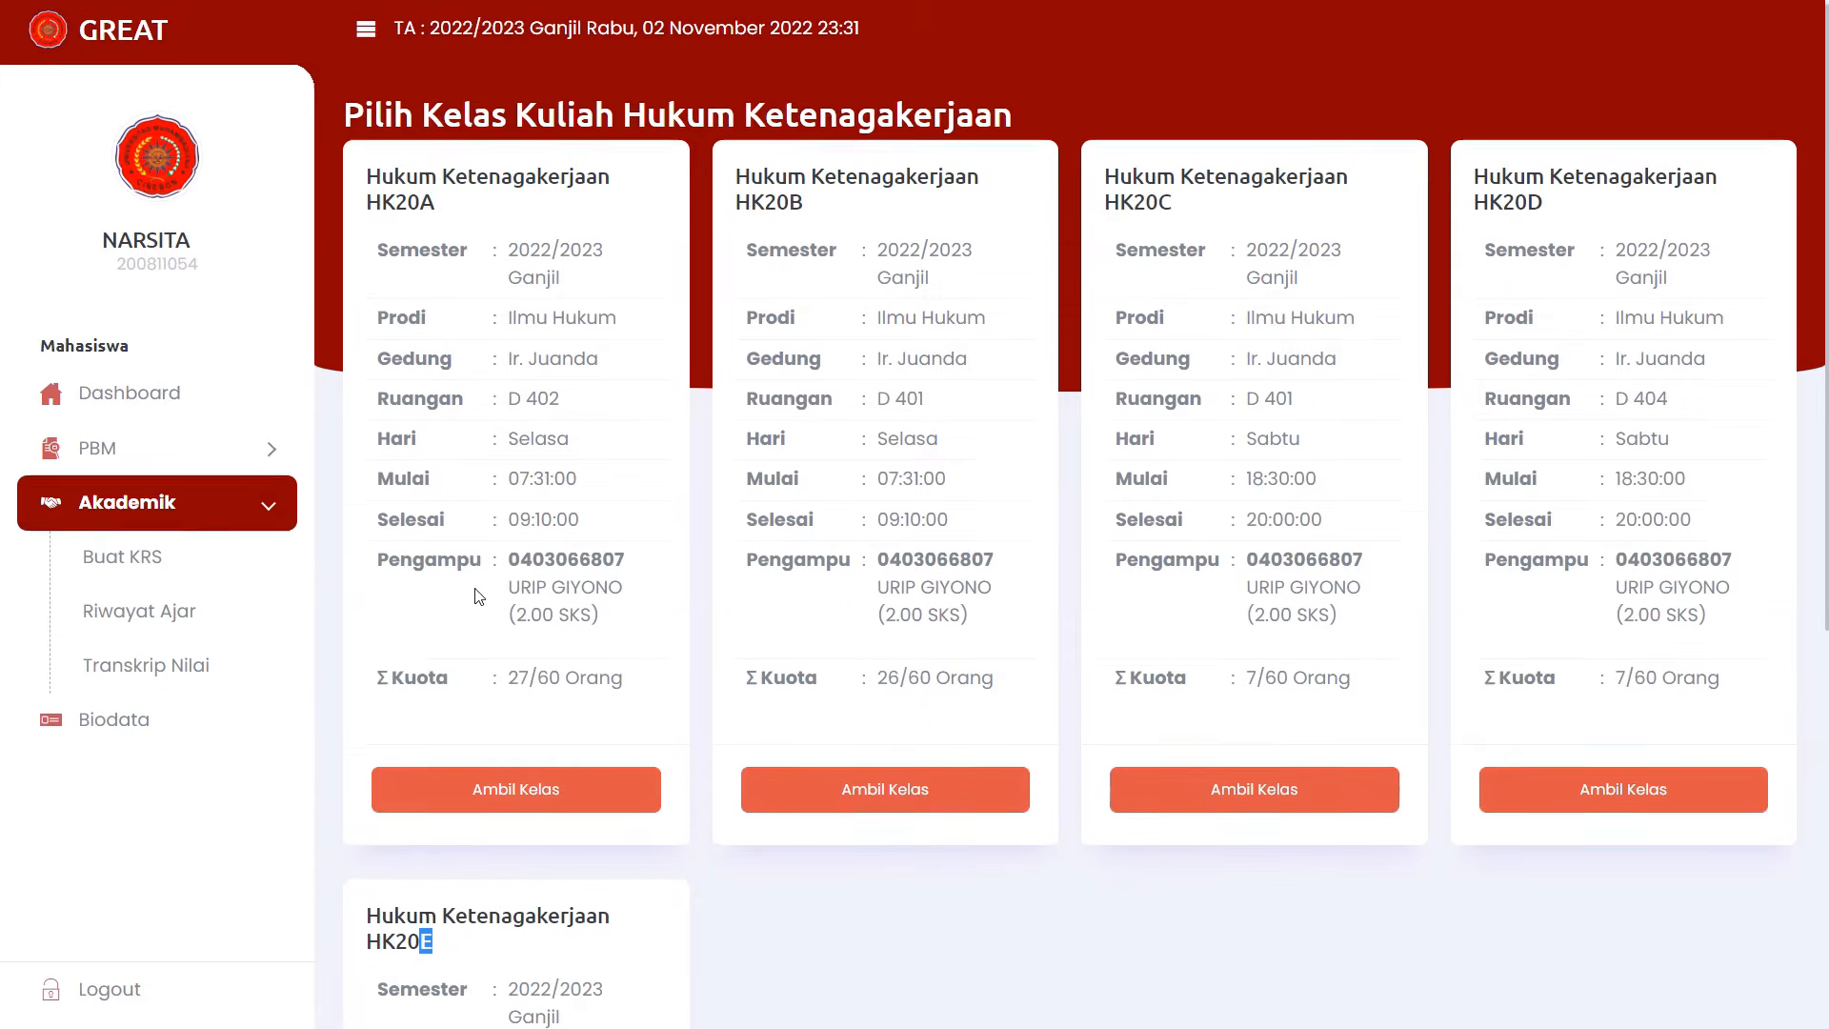
pyautogui.scroll(3, 470, 642)
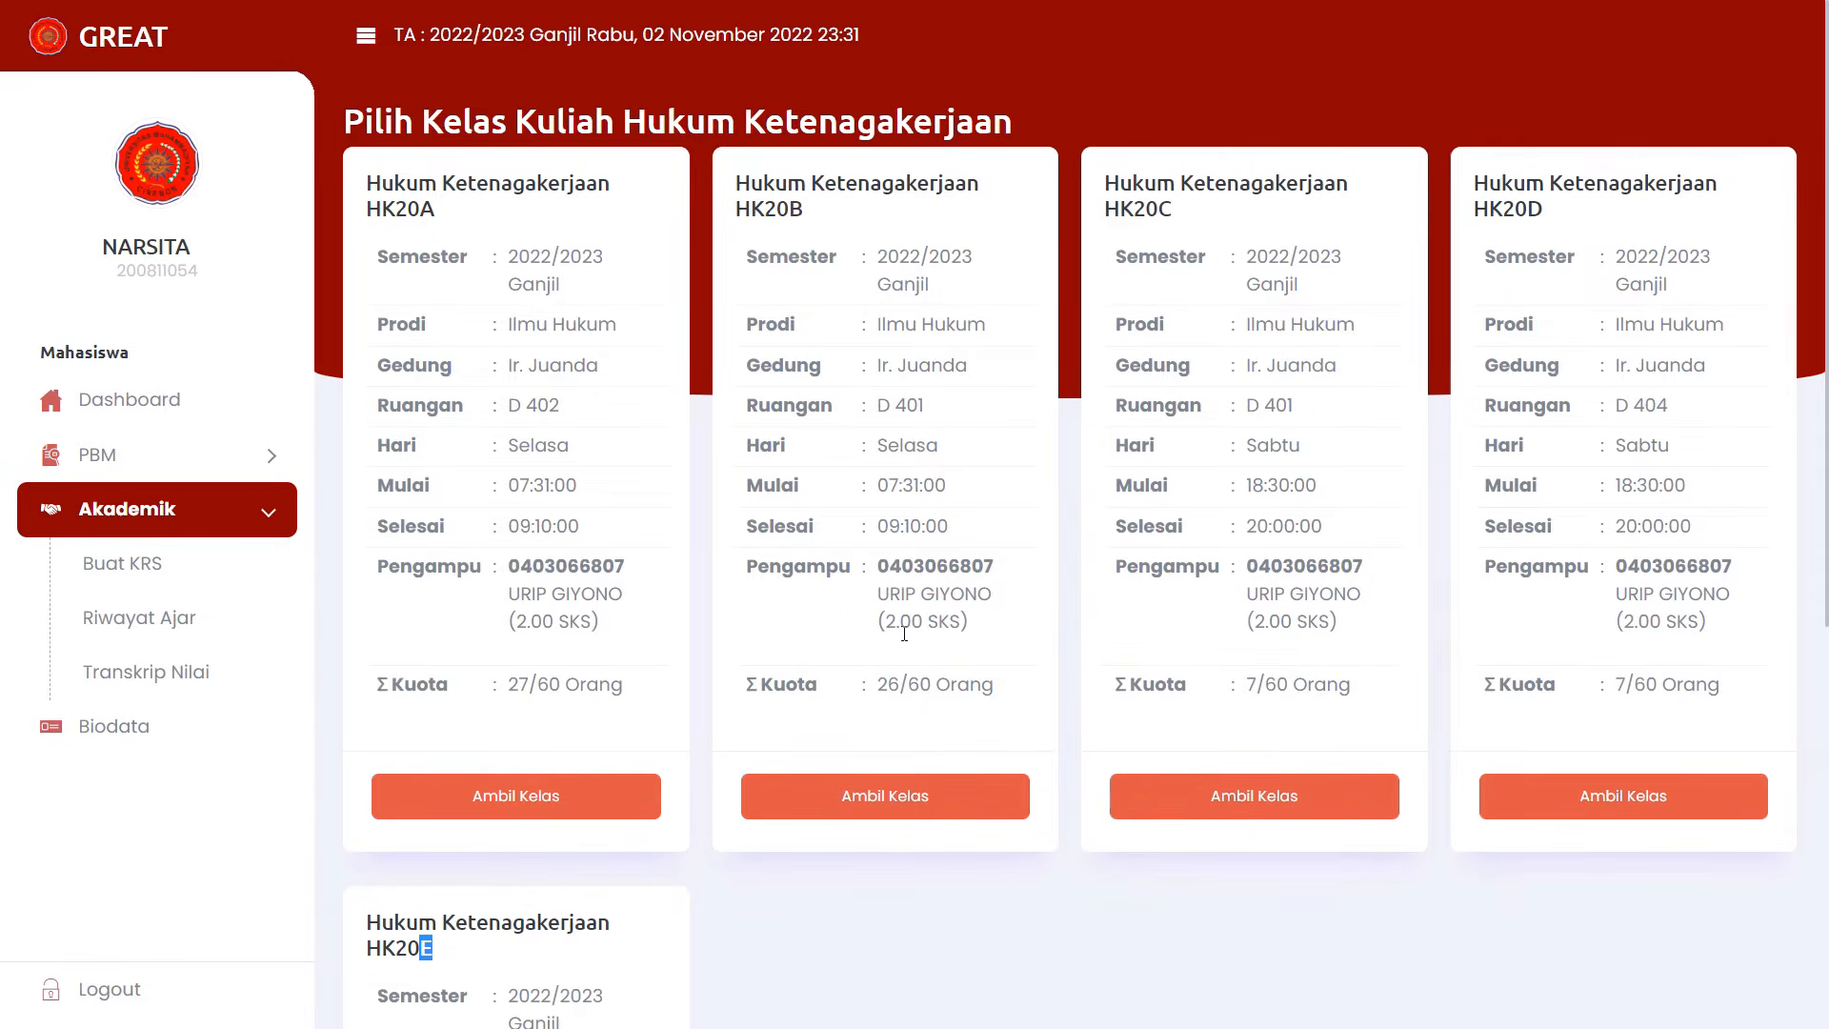
pyautogui.click(911, 426)
pyautogui.scroll(-6, 1563, 728)
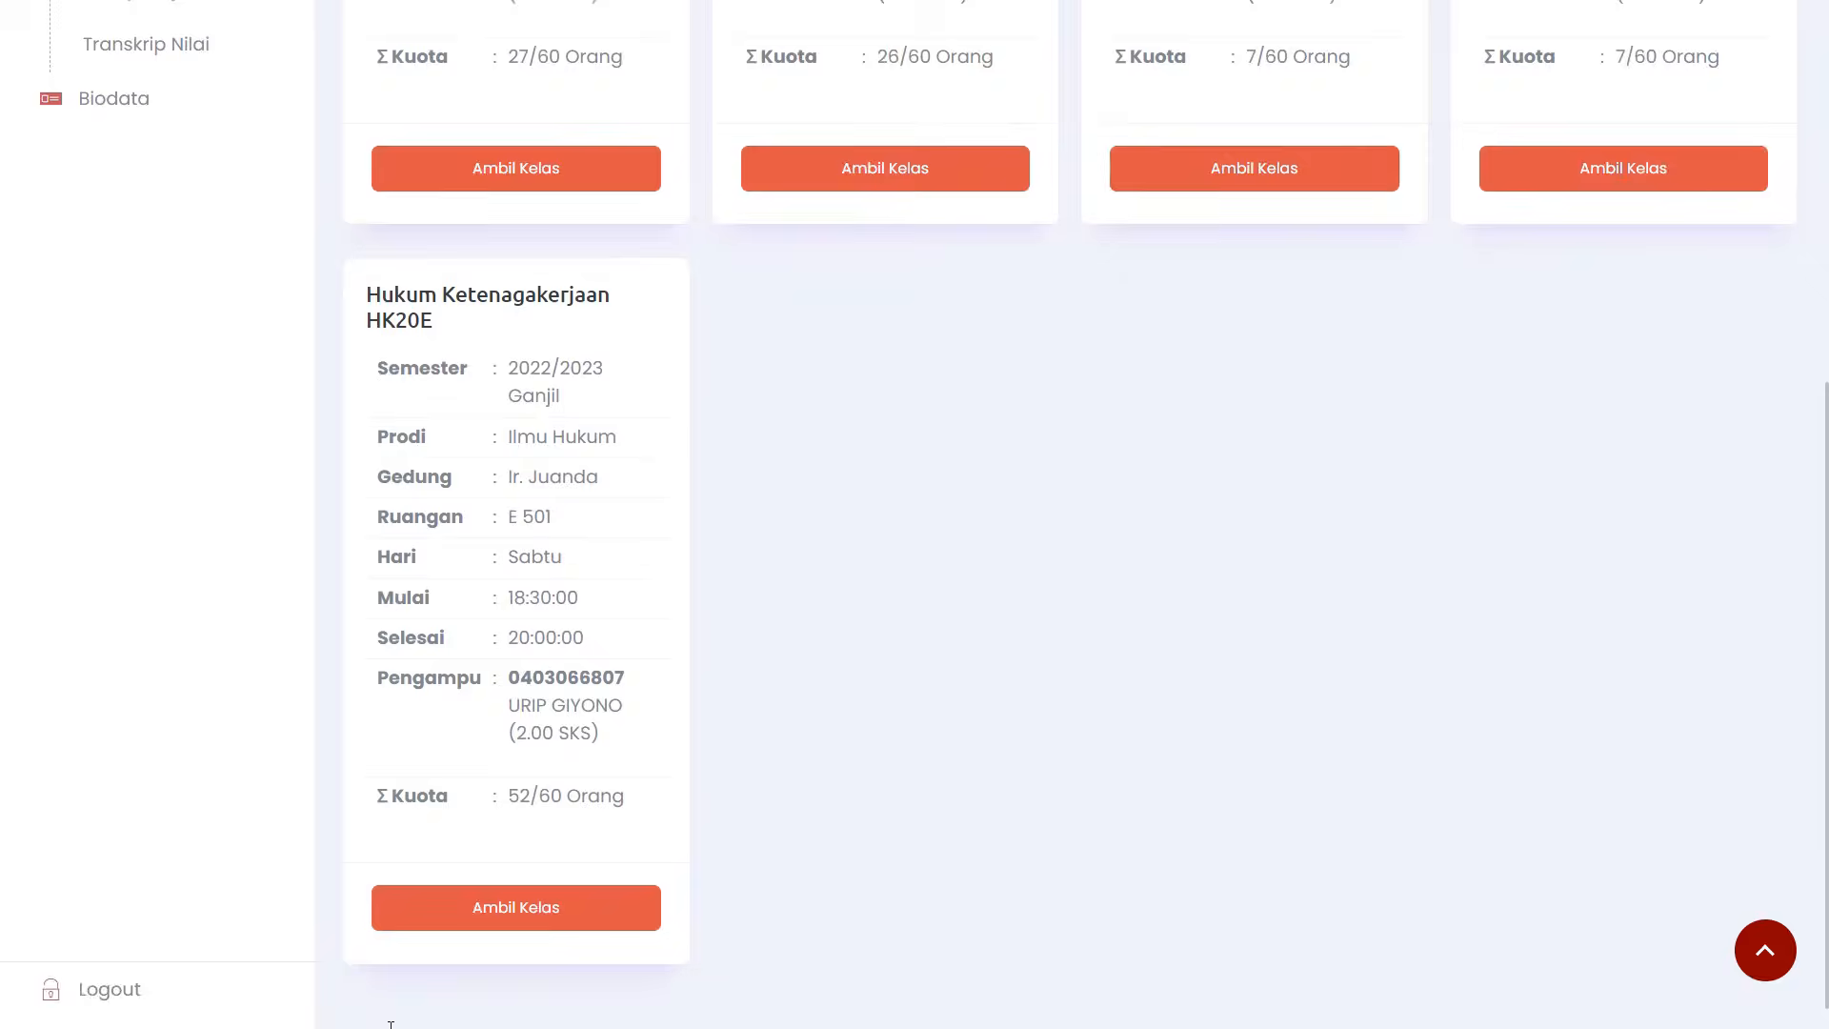
pyautogui.scroll(6, 718, 563)
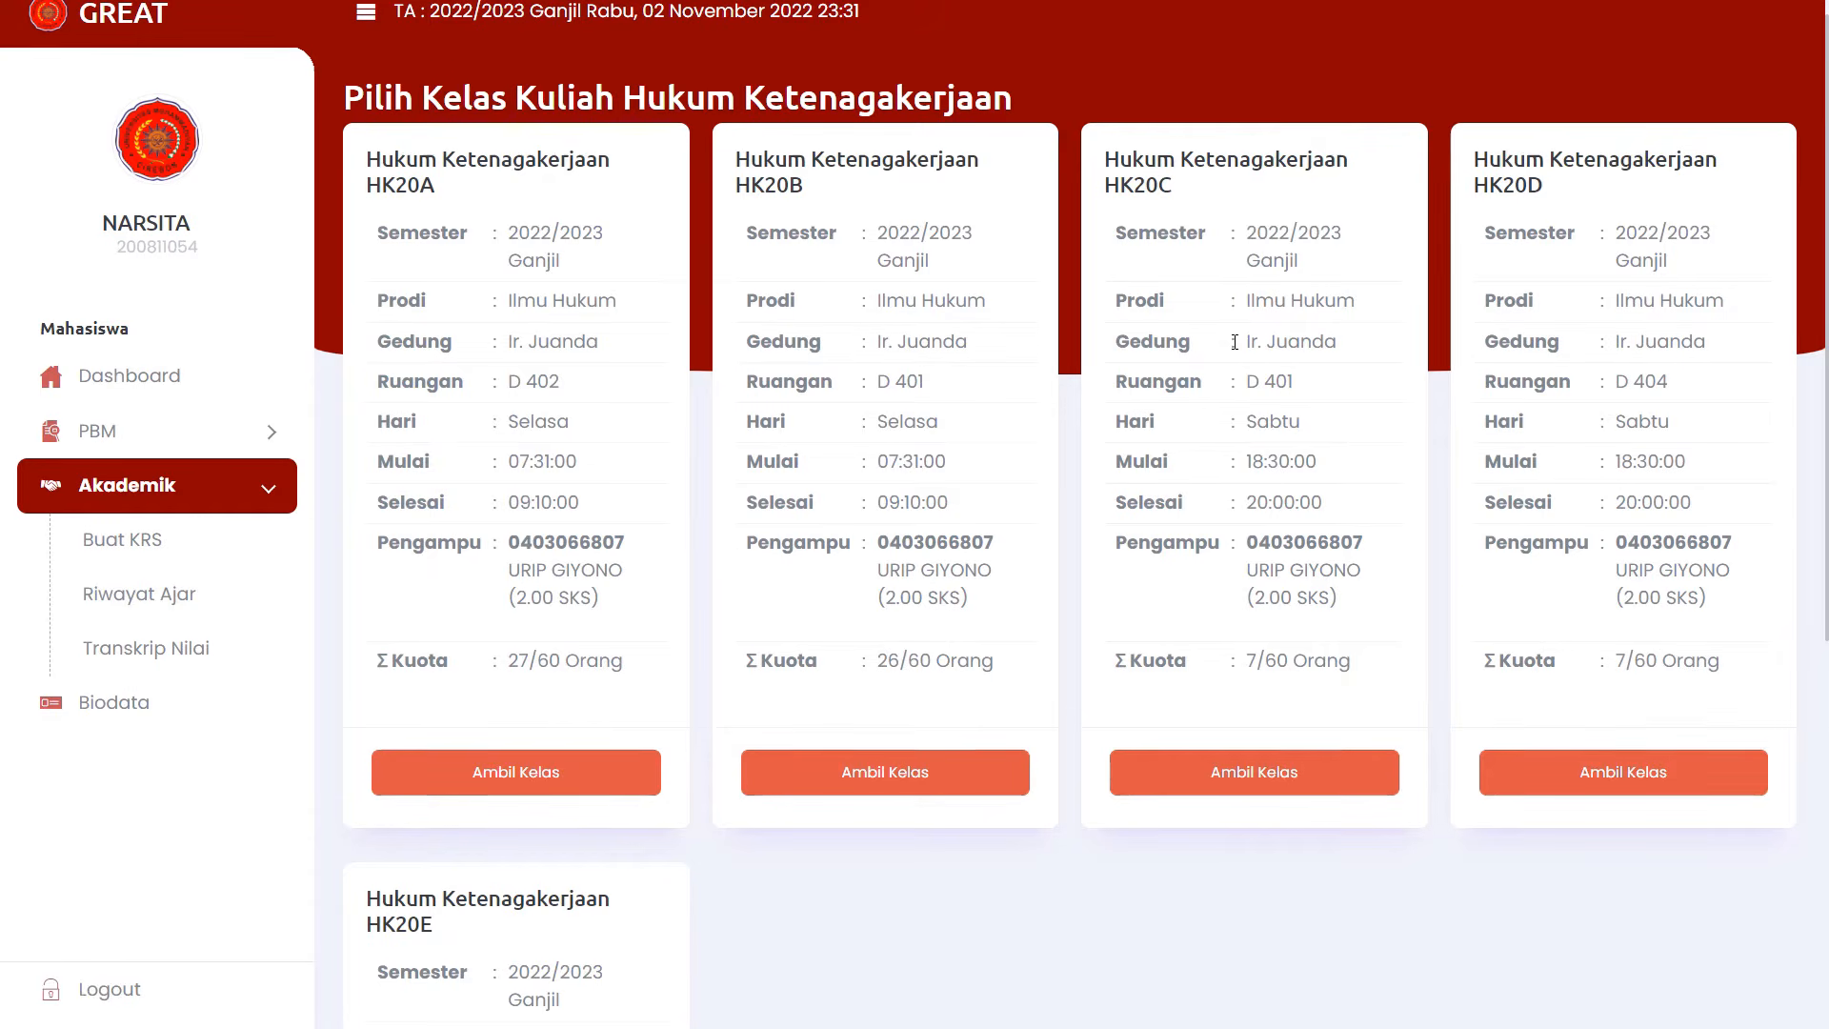
# Check the day and quota of Hukum Ketenagakerjaan class HK20C and take that class.
pyautogui.moveTo(1272, 426); pyautogui.dragTo(1302, 428)
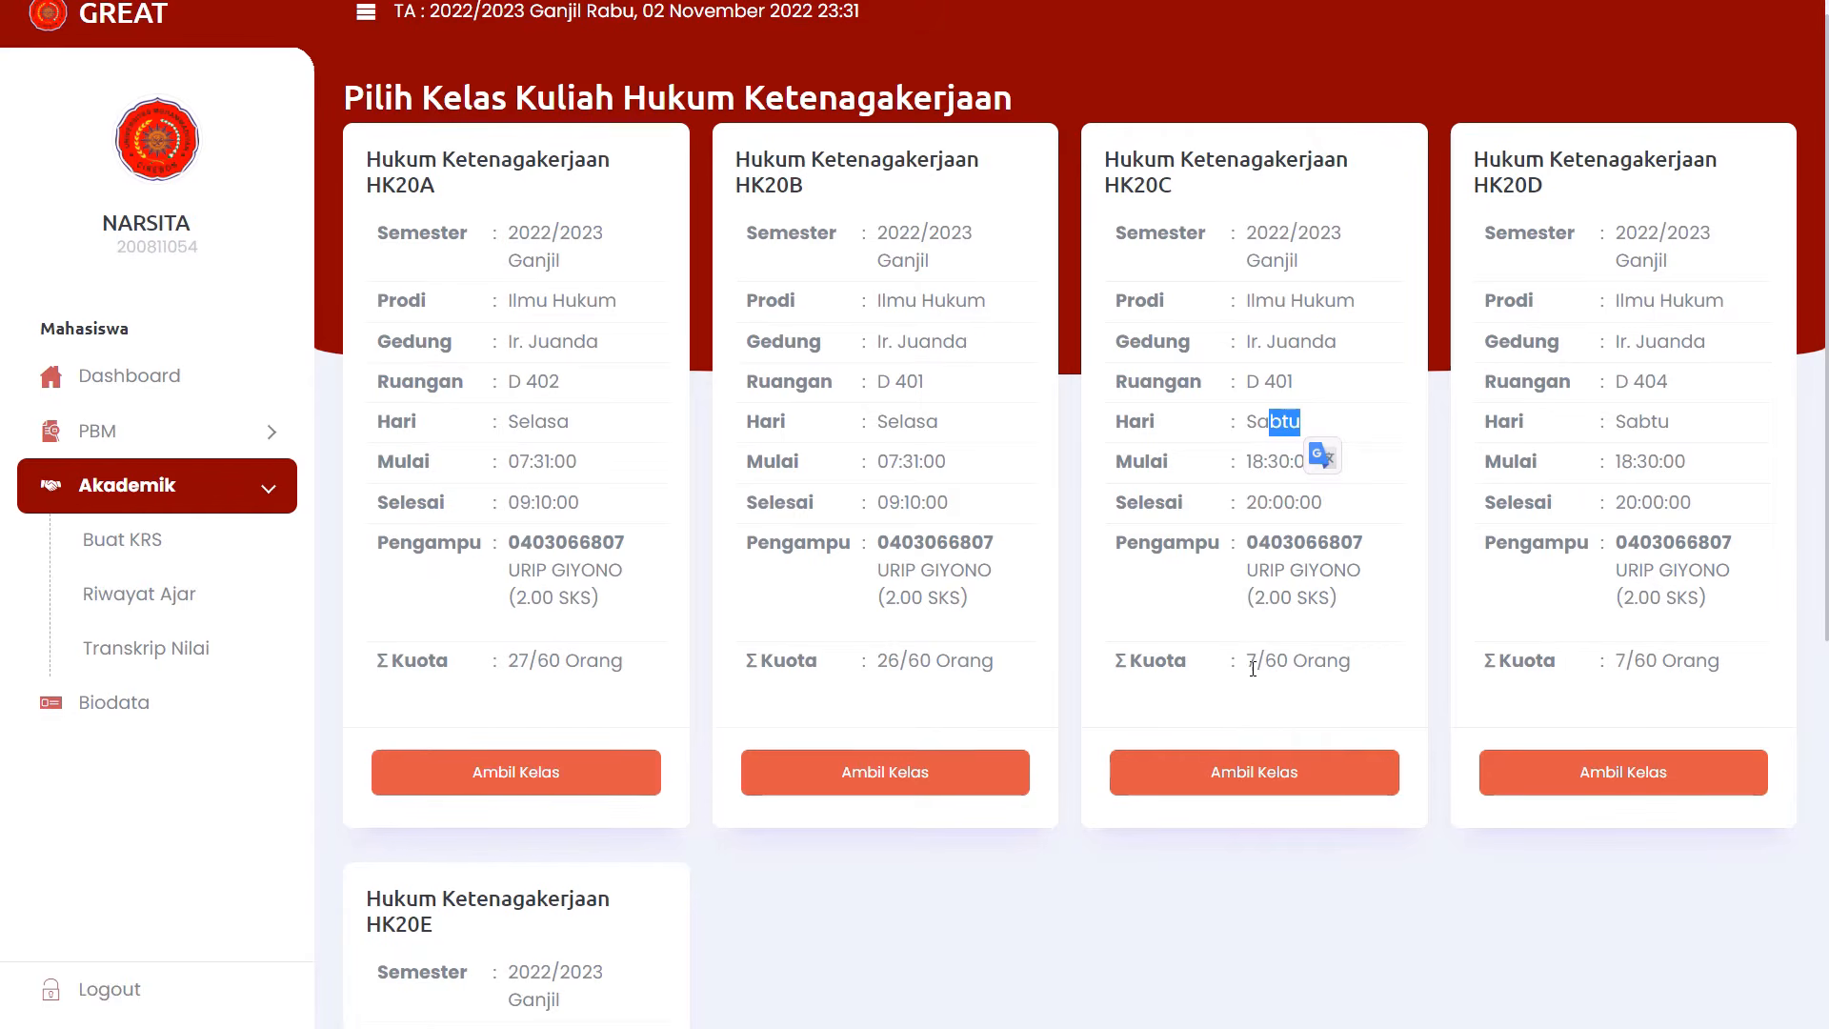
pyautogui.moveTo(1245, 664); pyautogui.dragTo(1265, 661)
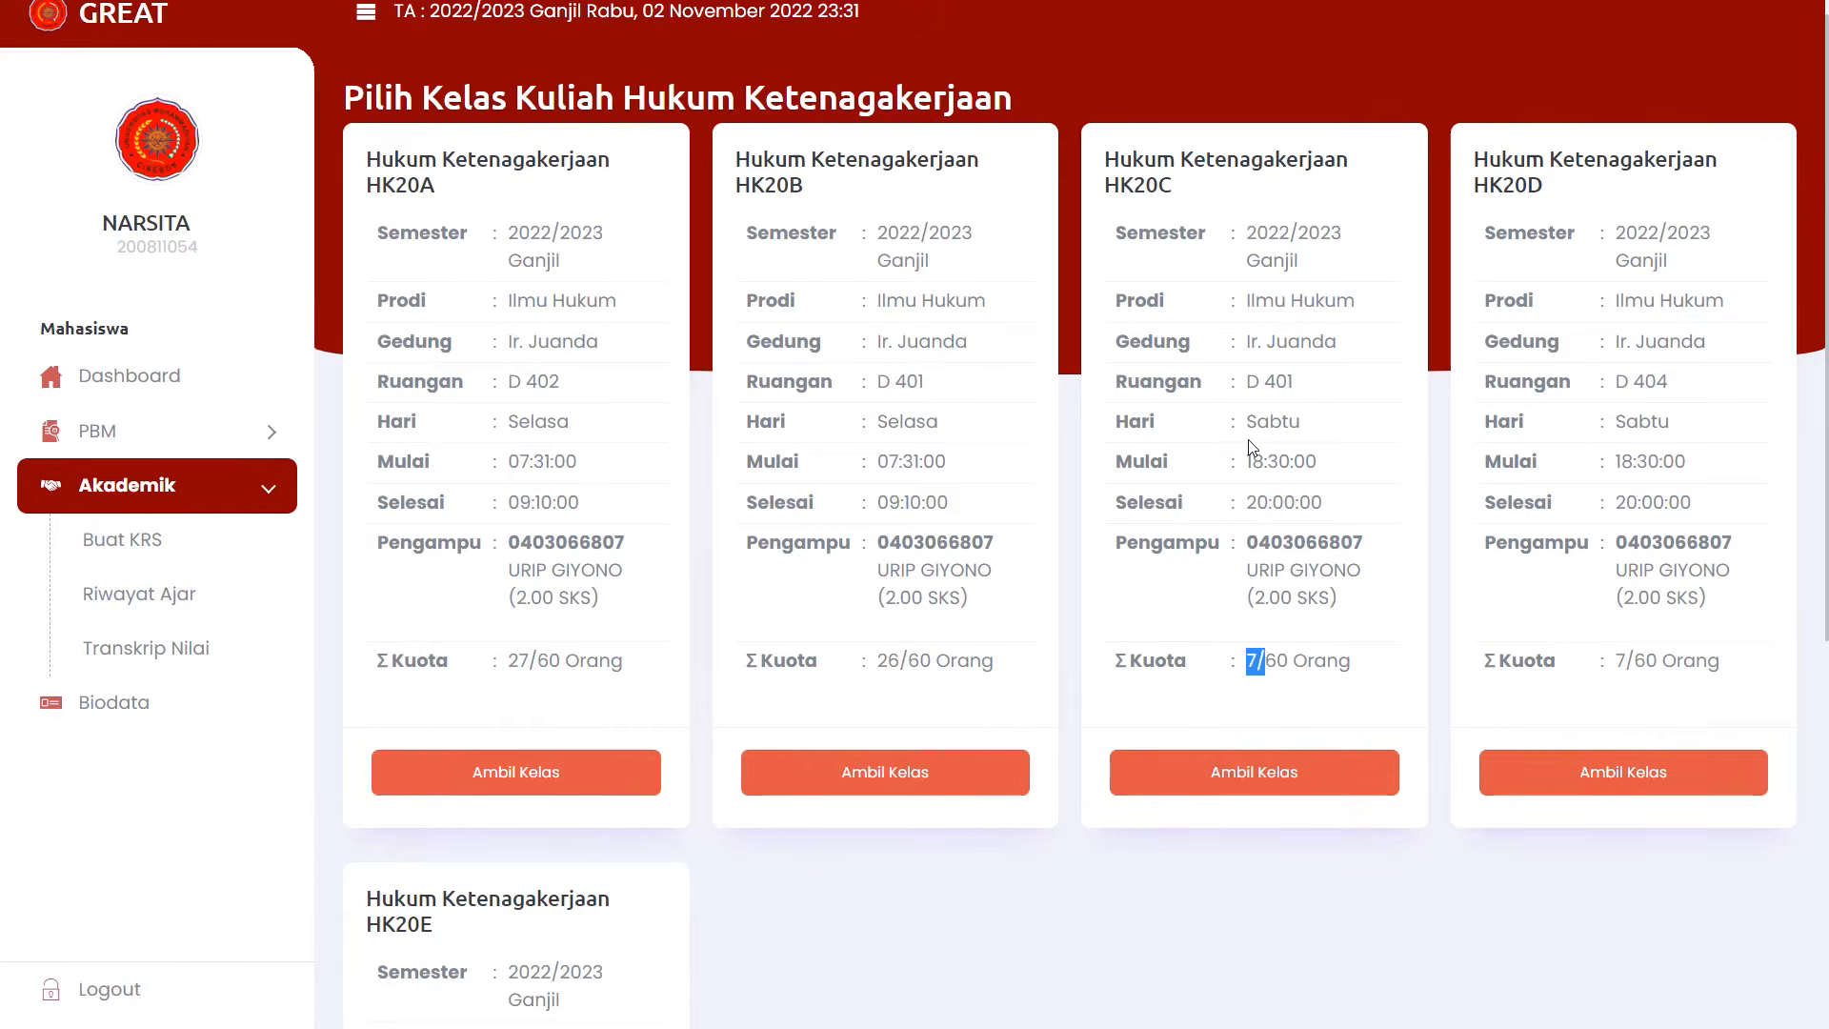
pyautogui.doubleClick(1280, 426)
pyautogui.click(1282, 424)
pyautogui.scroll(1, 1133, 496)
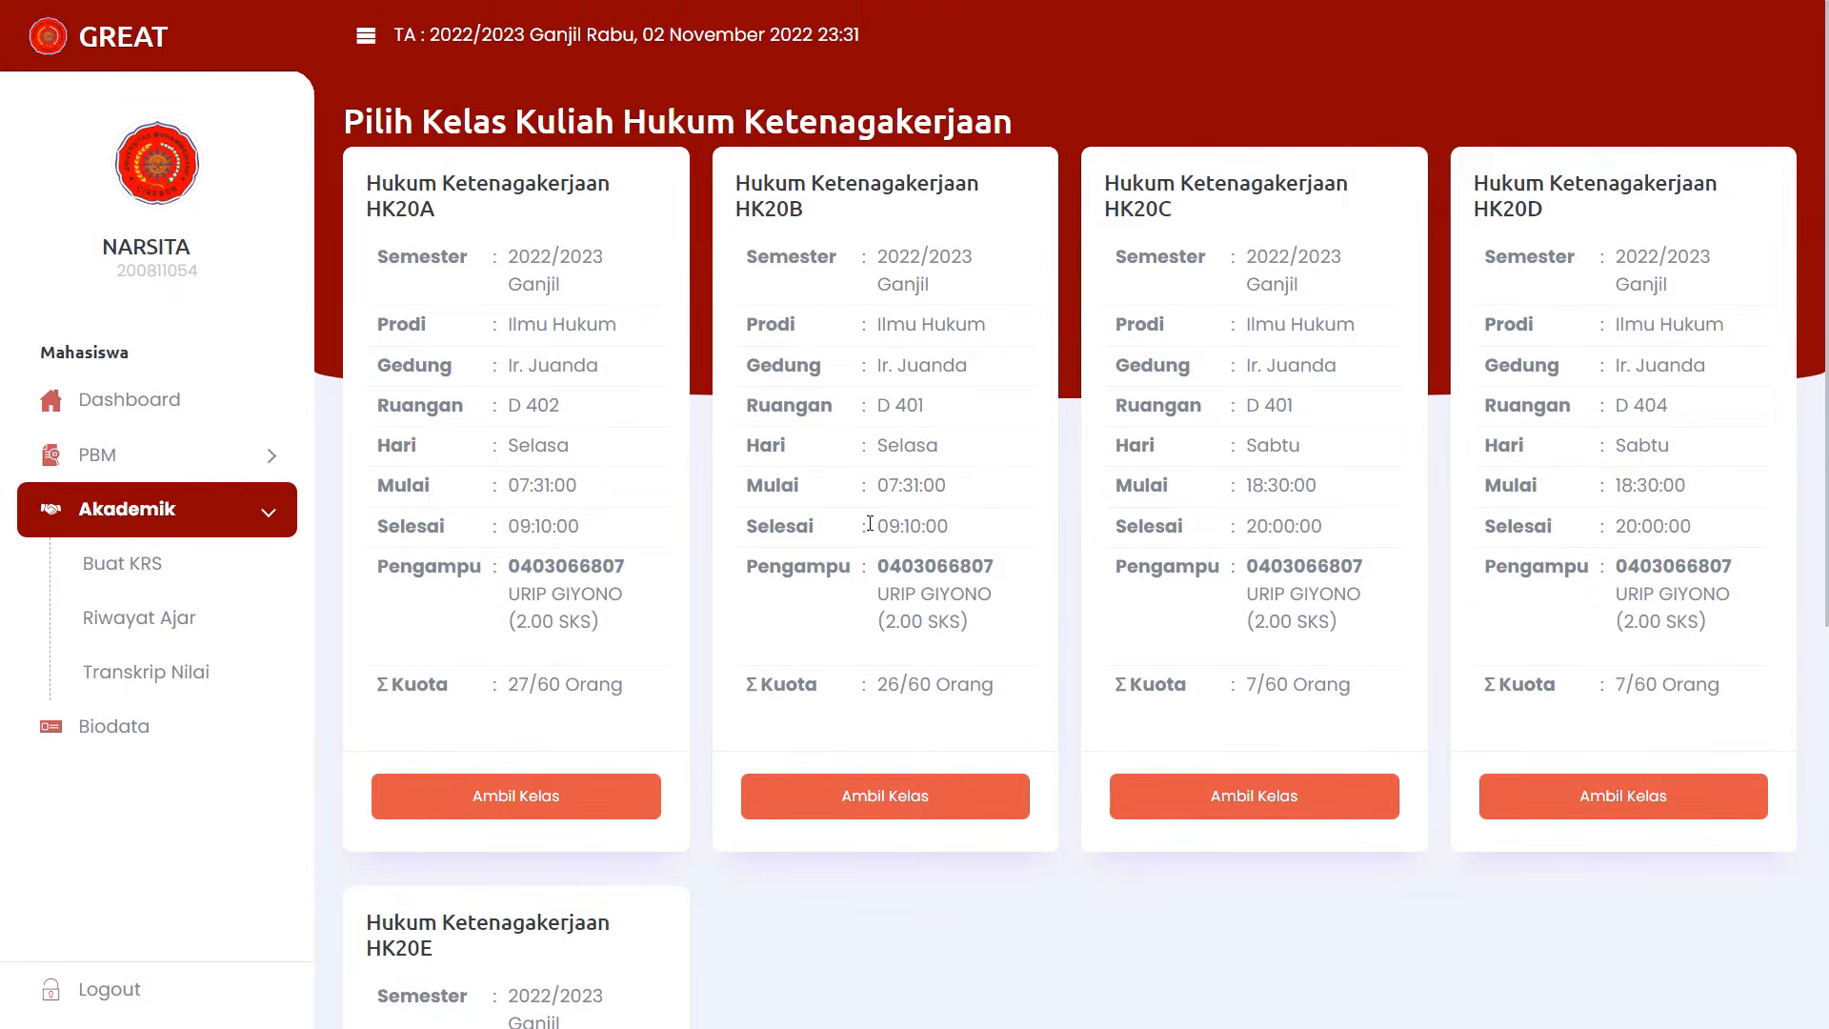
pyautogui.scroll(-5, 771, 787)
pyautogui.scroll(5, 667, 476)
pyautogui.scroll(-6, 1138, 527)
pyautogui.scroll(6, 476, 732)
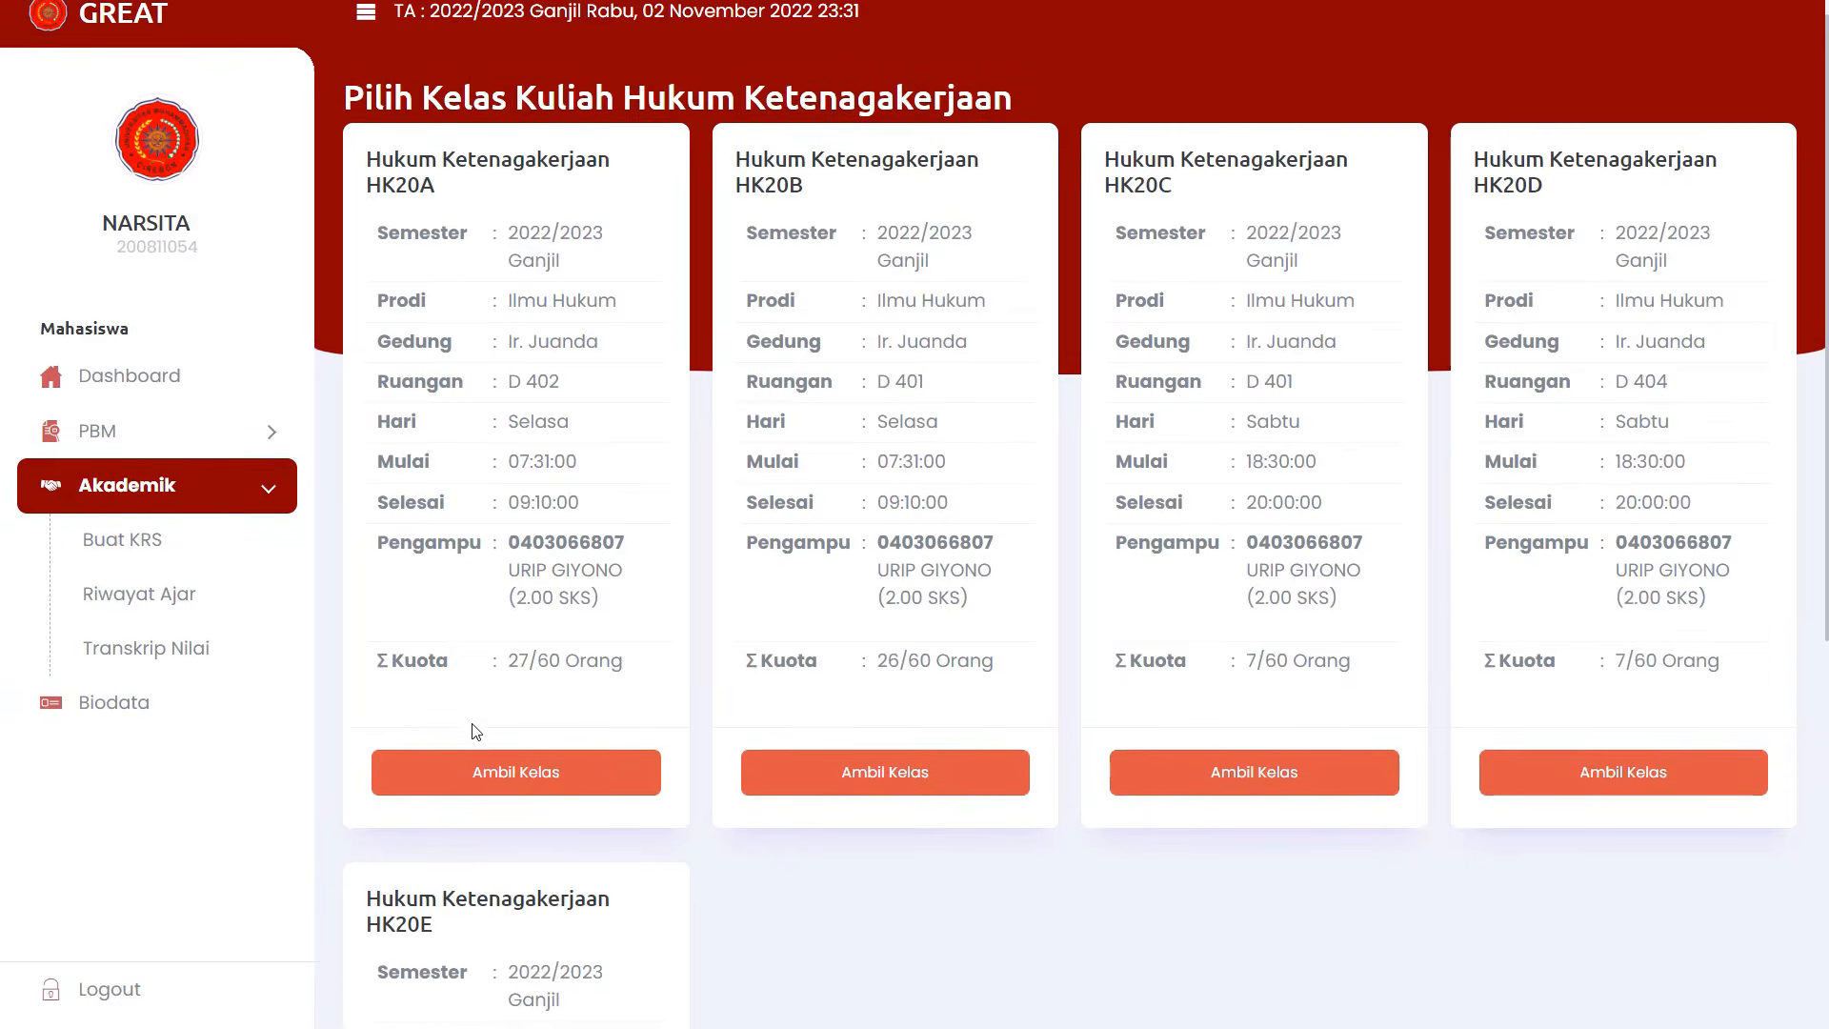
pyautogui.click(1248, 770)
pyautogui.doubleClick(1250, 660)
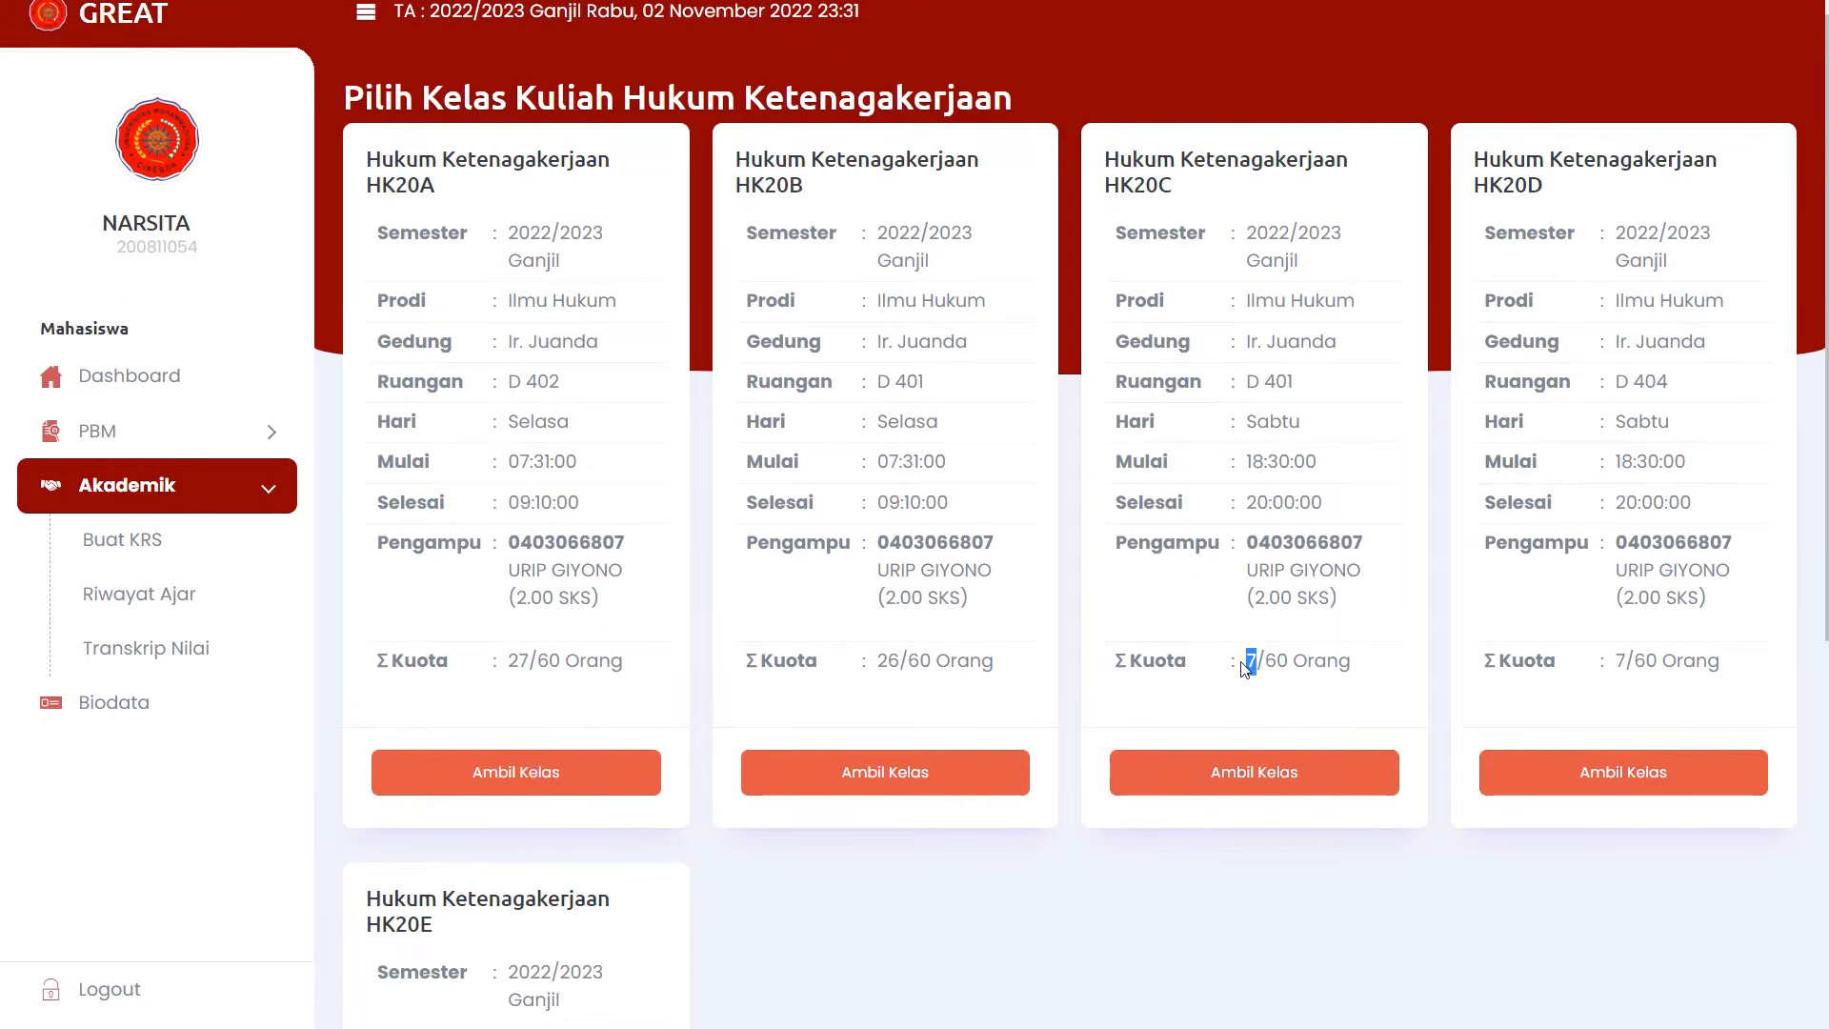
pyautogui.click(1248, 774)
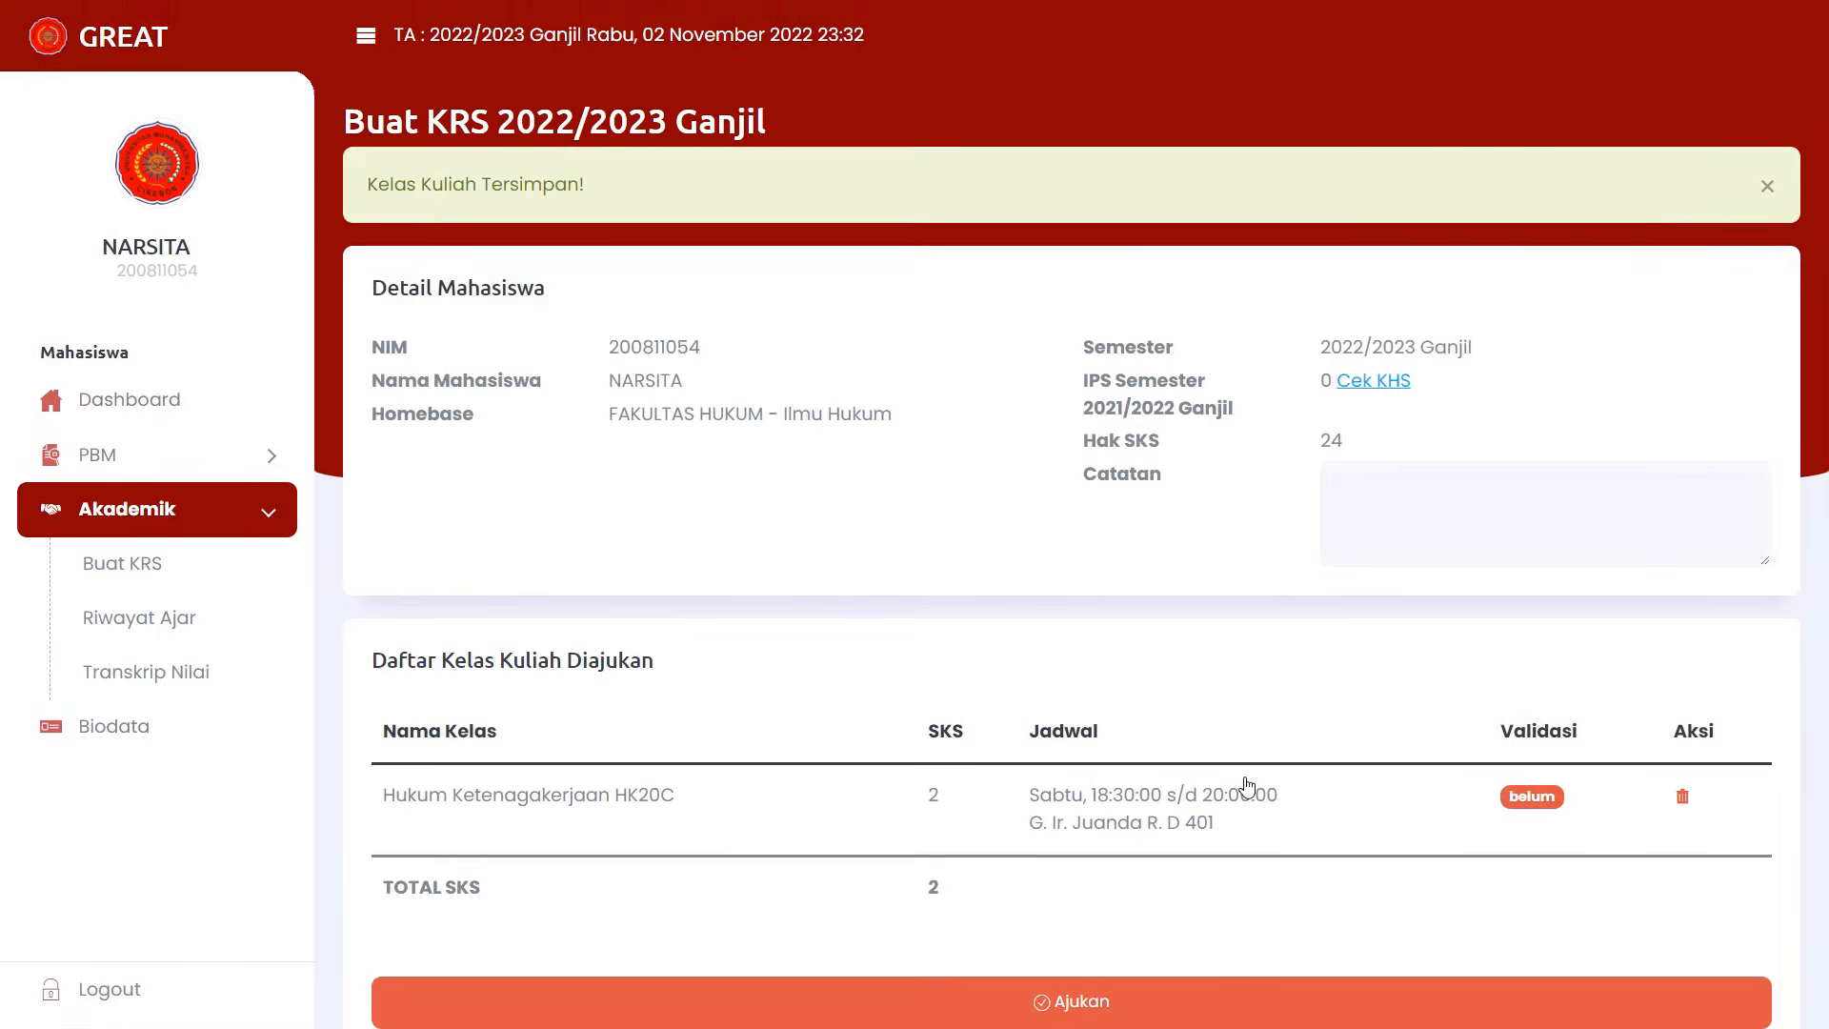
# Review the Daftar Kelas Kuliah Diajukan and the schedule of the Hukum Ketenagakerjaan class in it.
pyautogui.scroll(-3, 1393, 791)
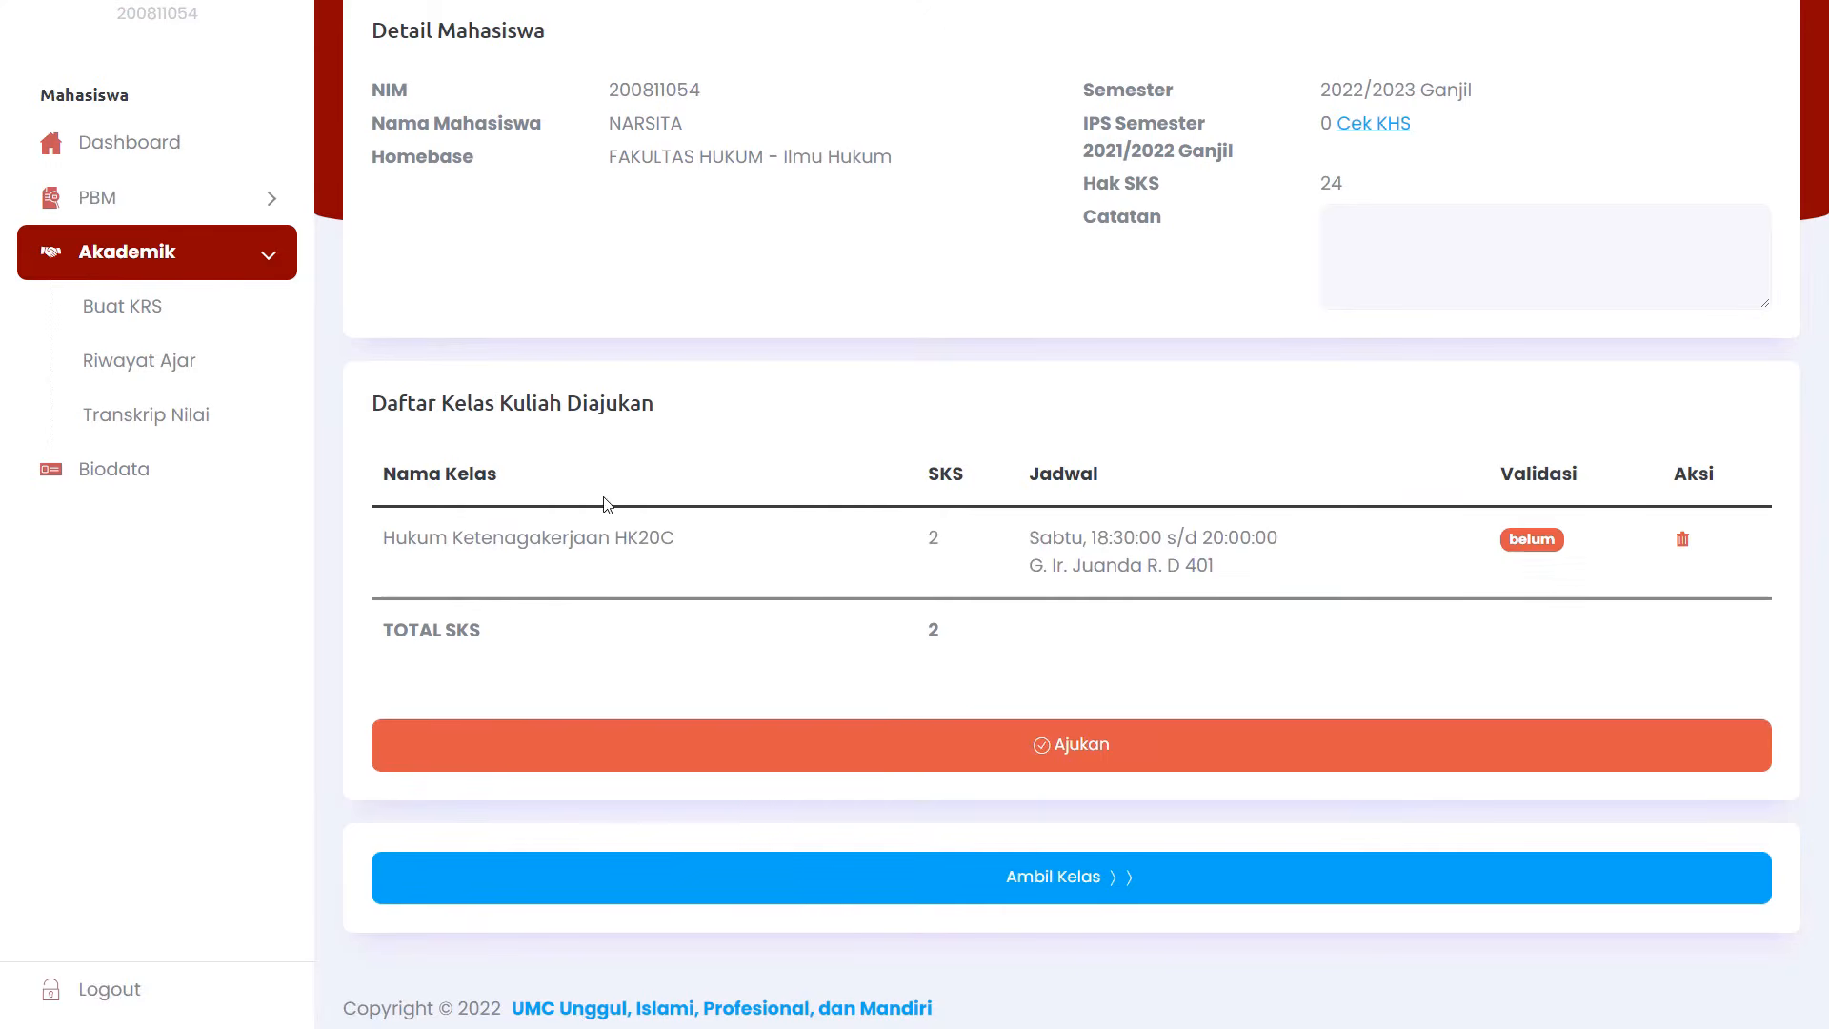
pyautogui.moveTo(399, 405); pyautogui.dragTo(683, 418)
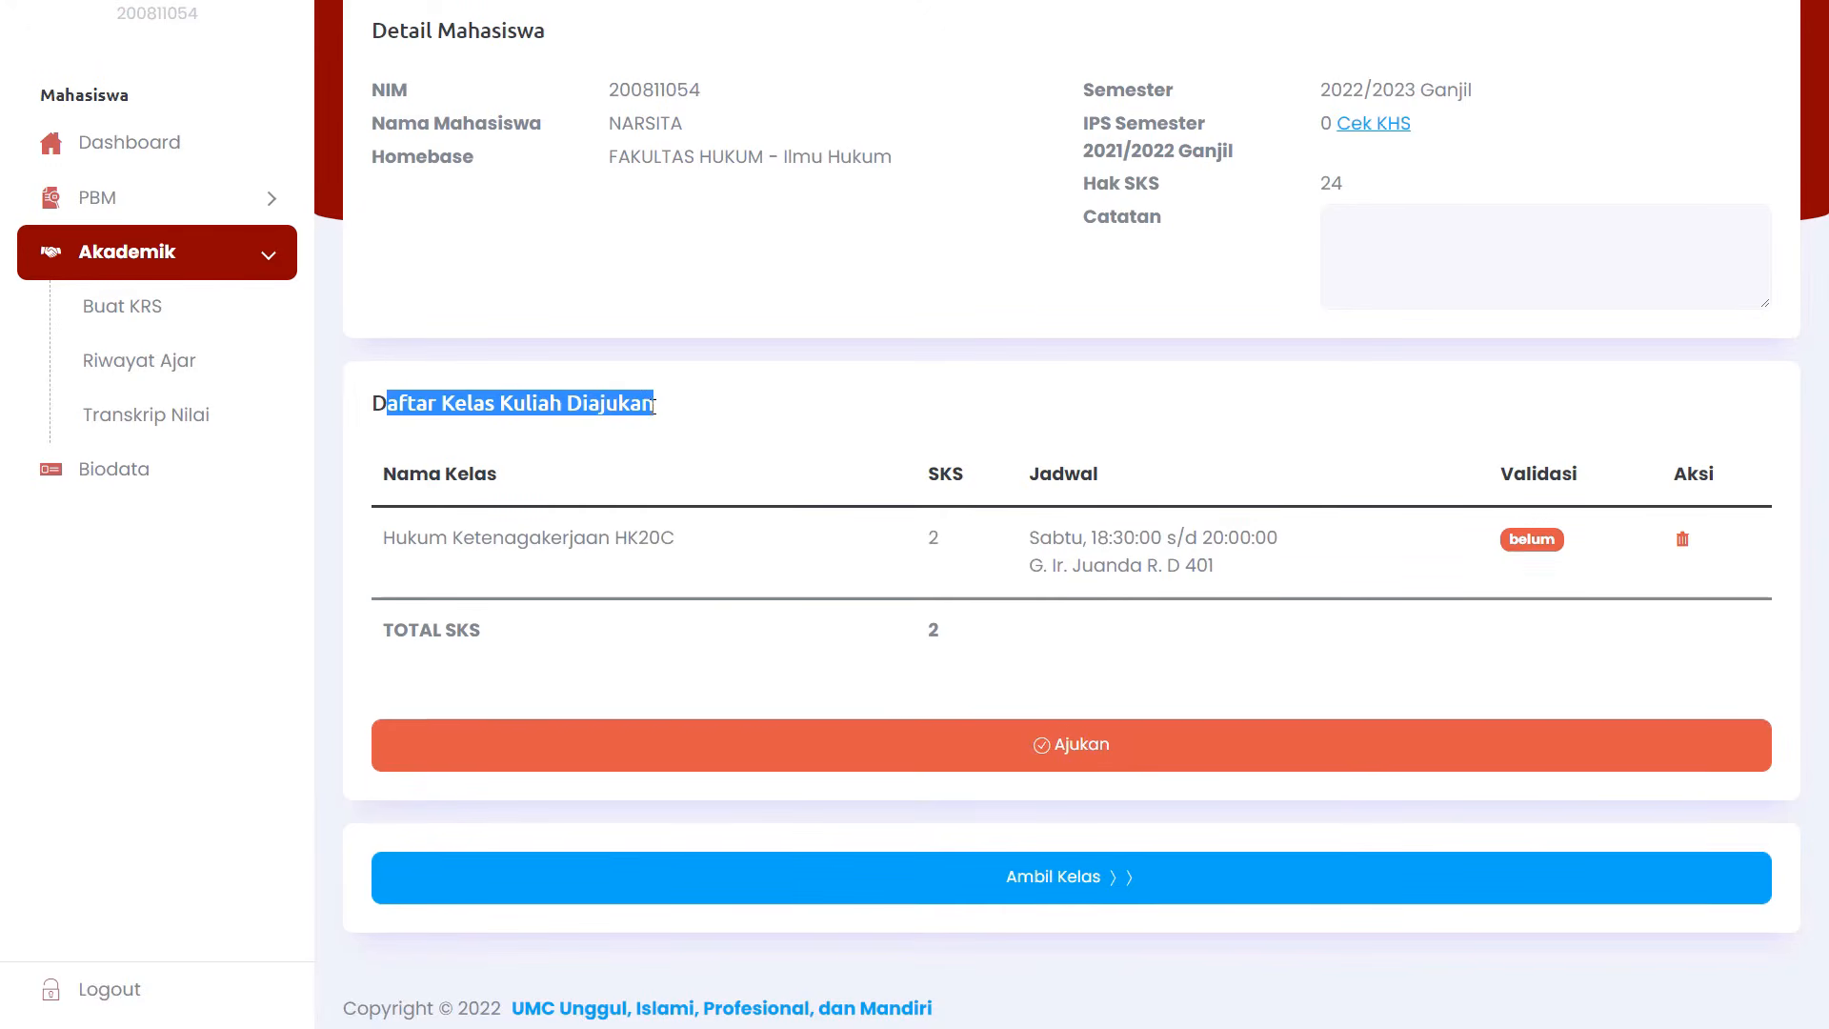
pyautogui.click(1122, 545)
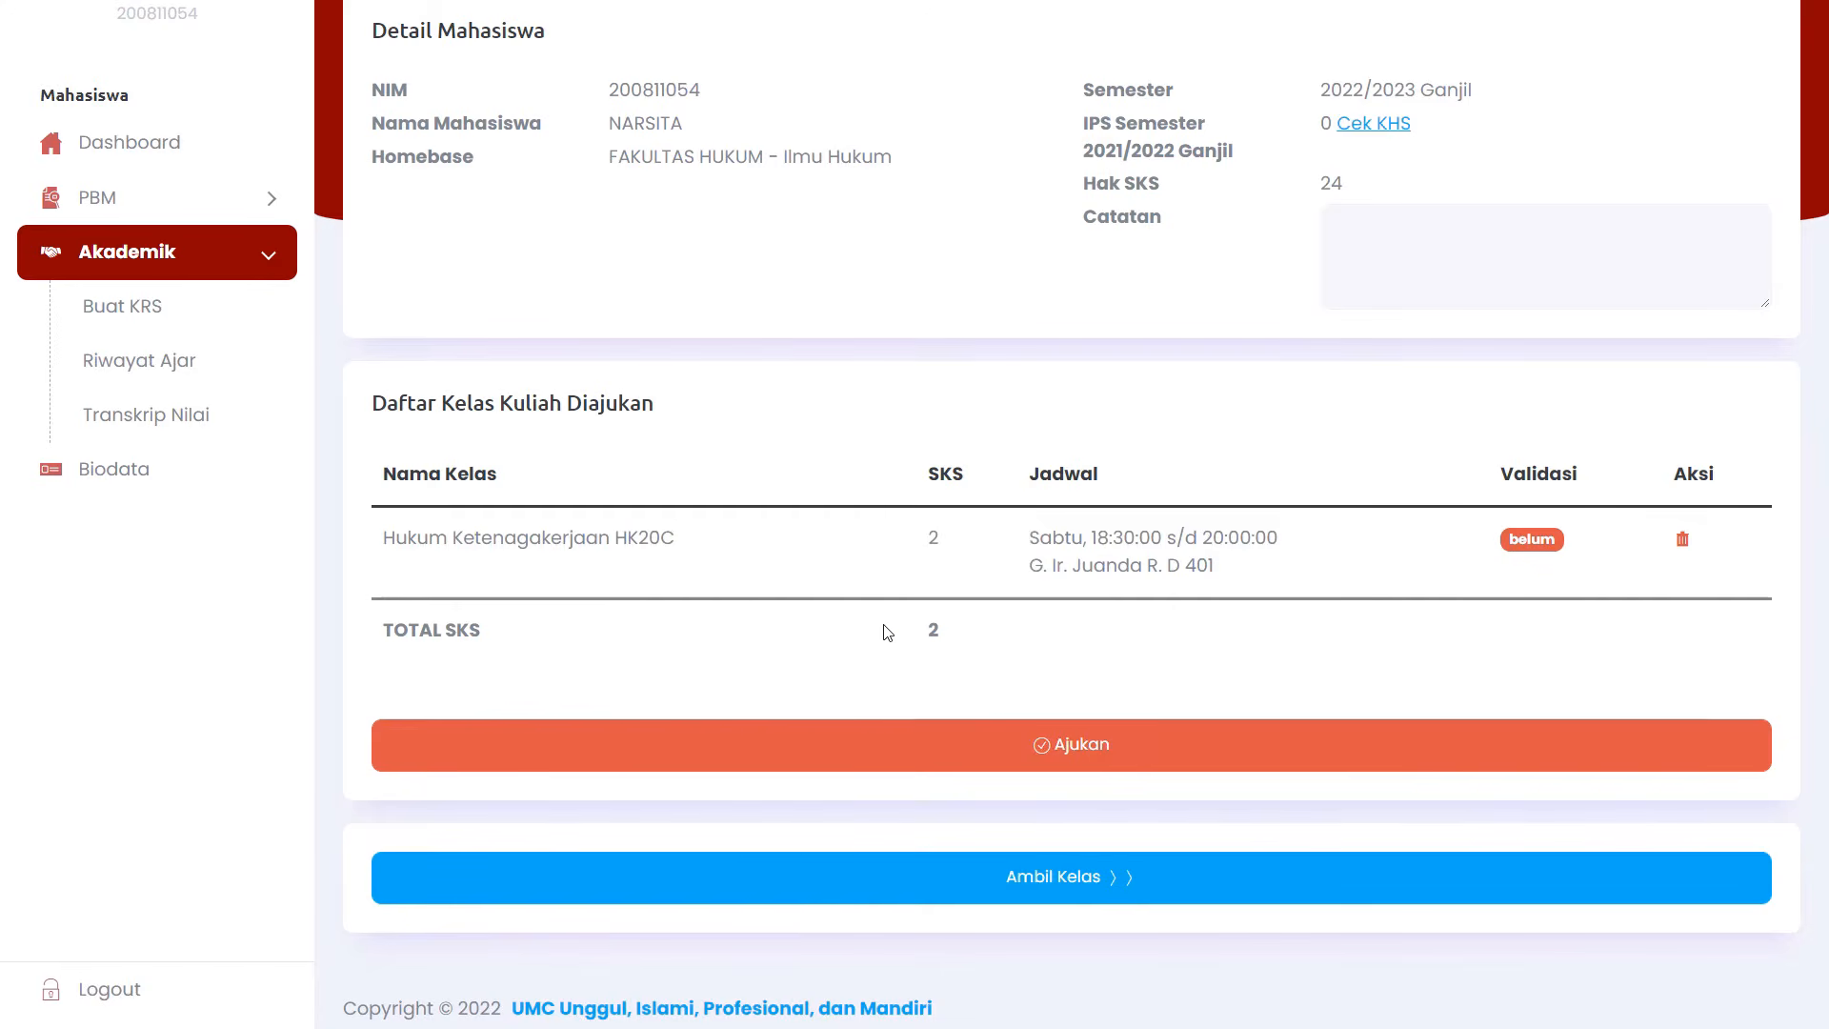
pyautogui.doubleClick(1074, 554)
pyautogui.click(1082, 538)
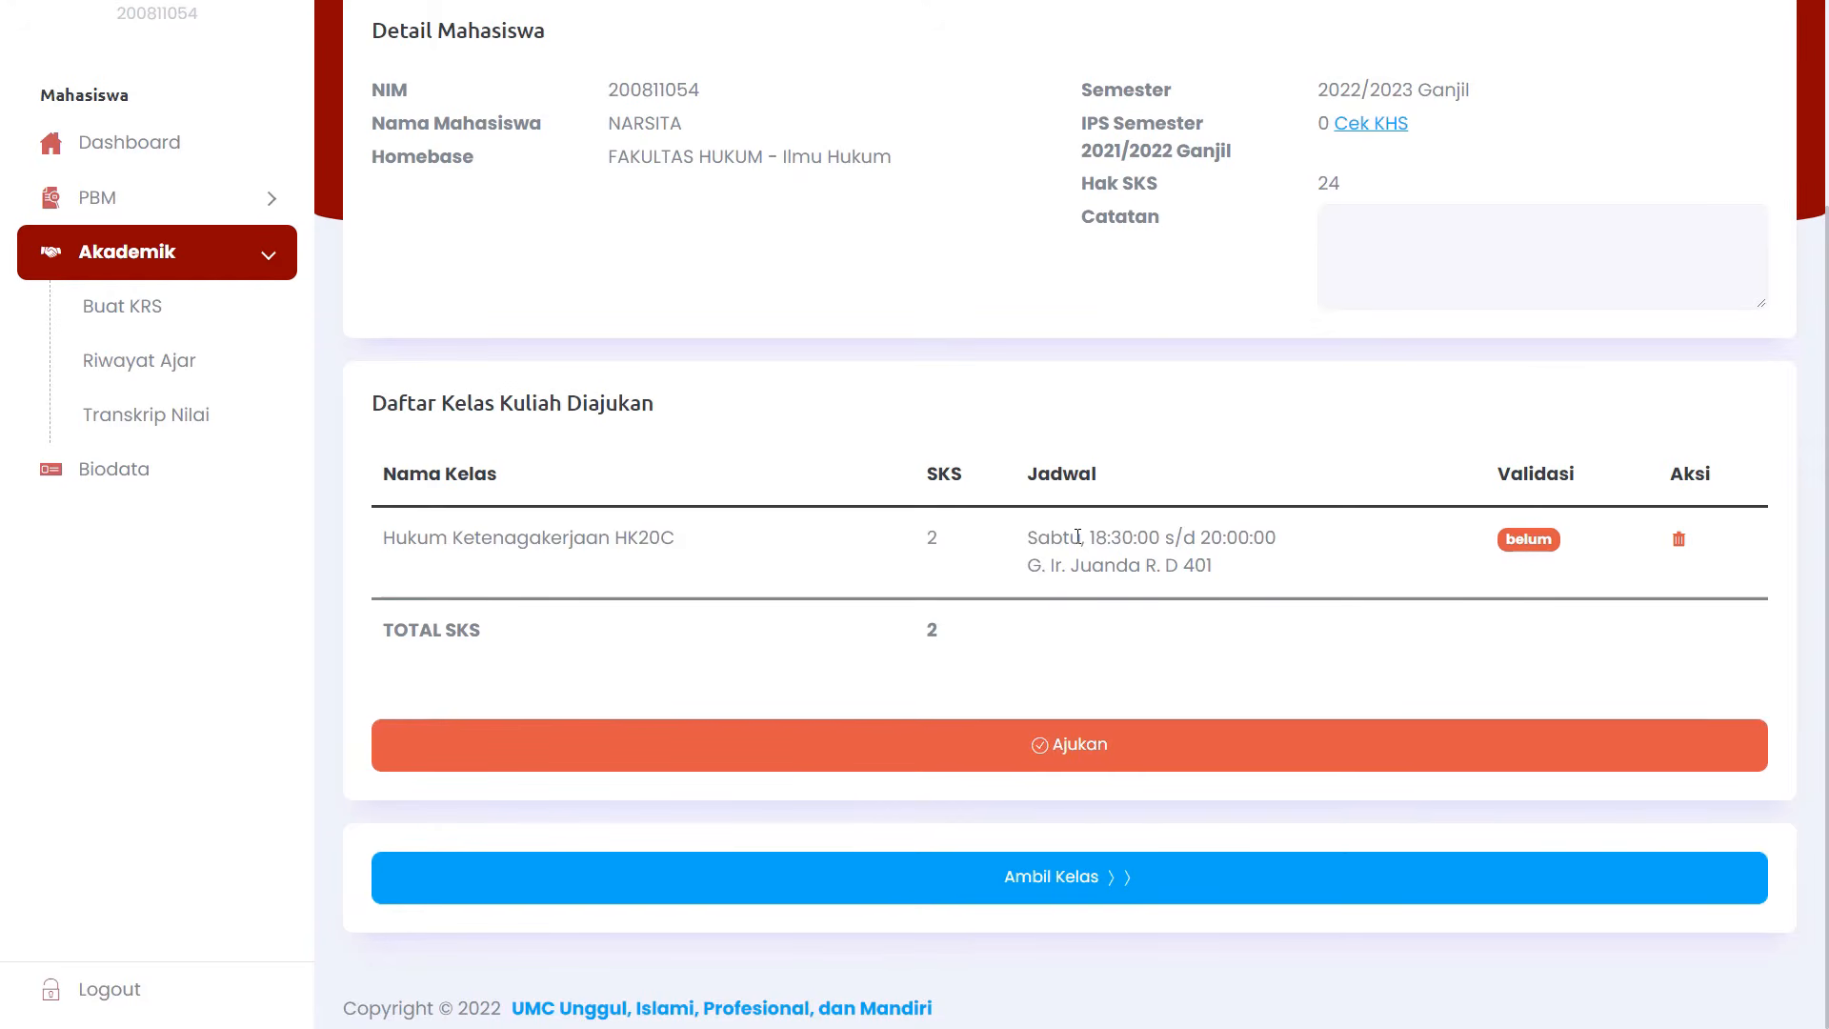
# Add the Semester 5 course Perbuatan Melawan Hukum to the KRS by taking class HK20B.
pyautogui.click(1064, 875)
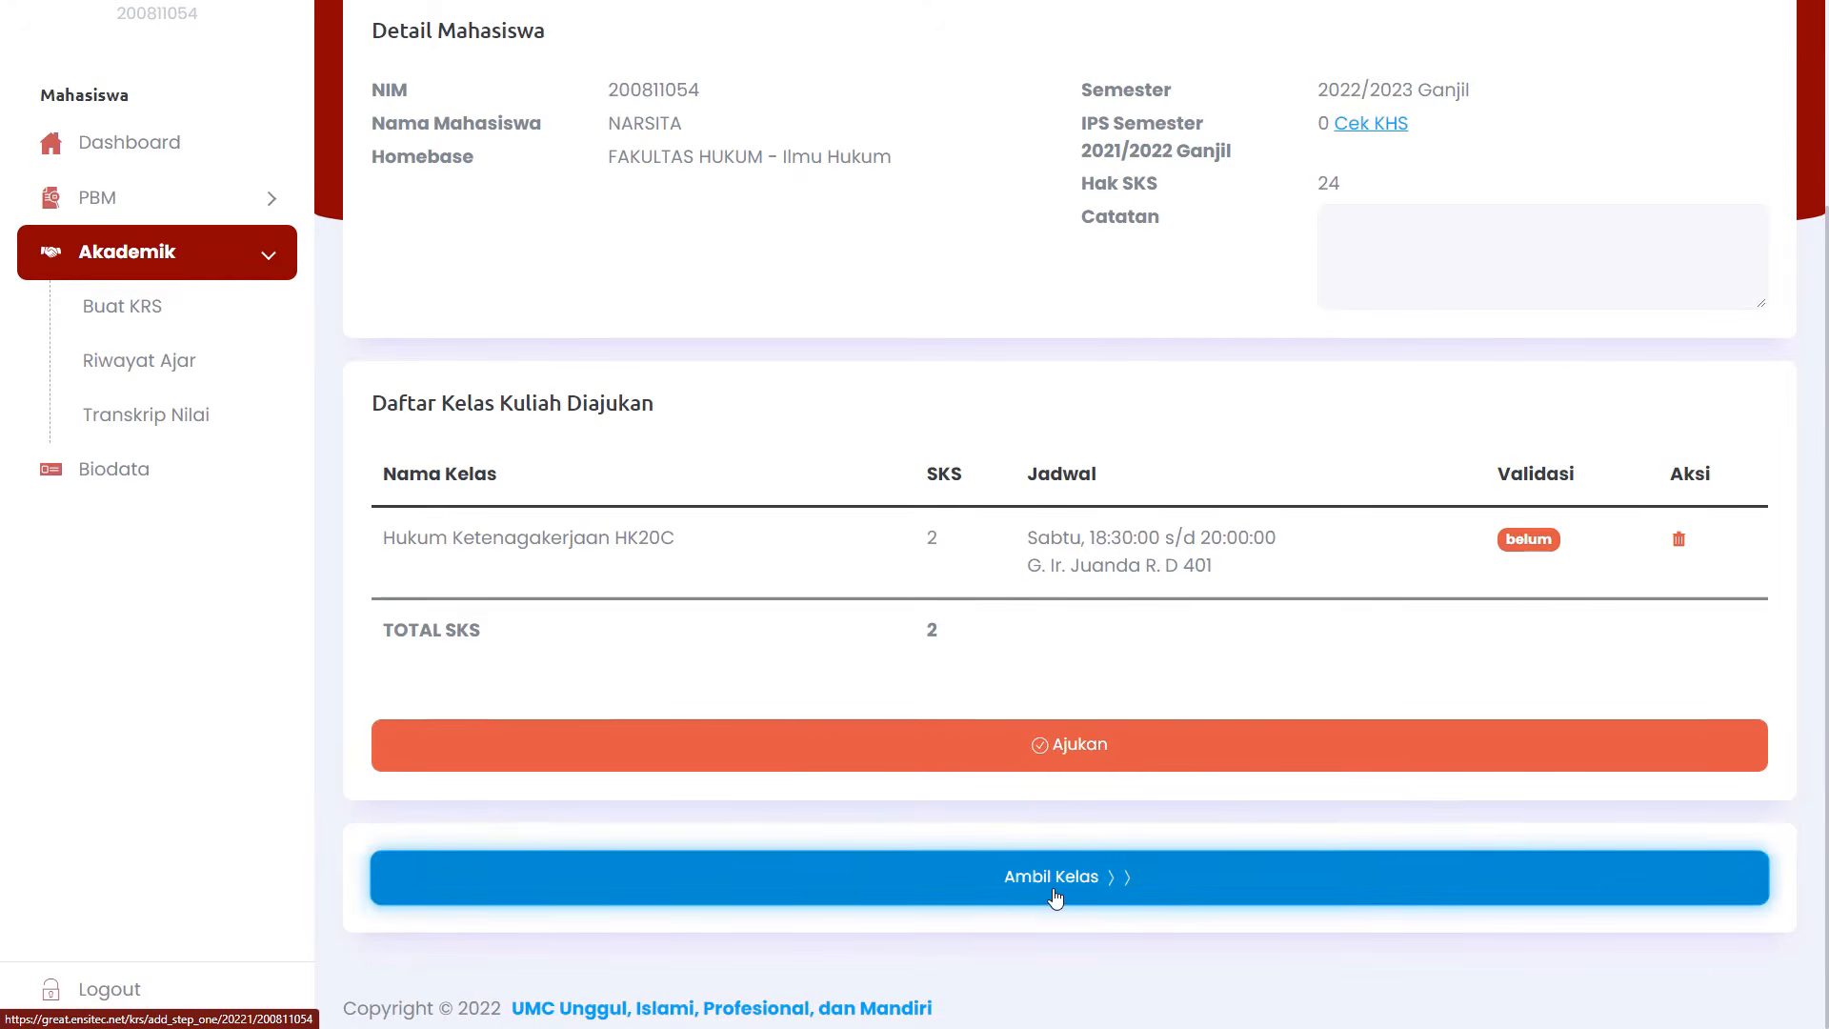
pyautogui.click(490, 448)
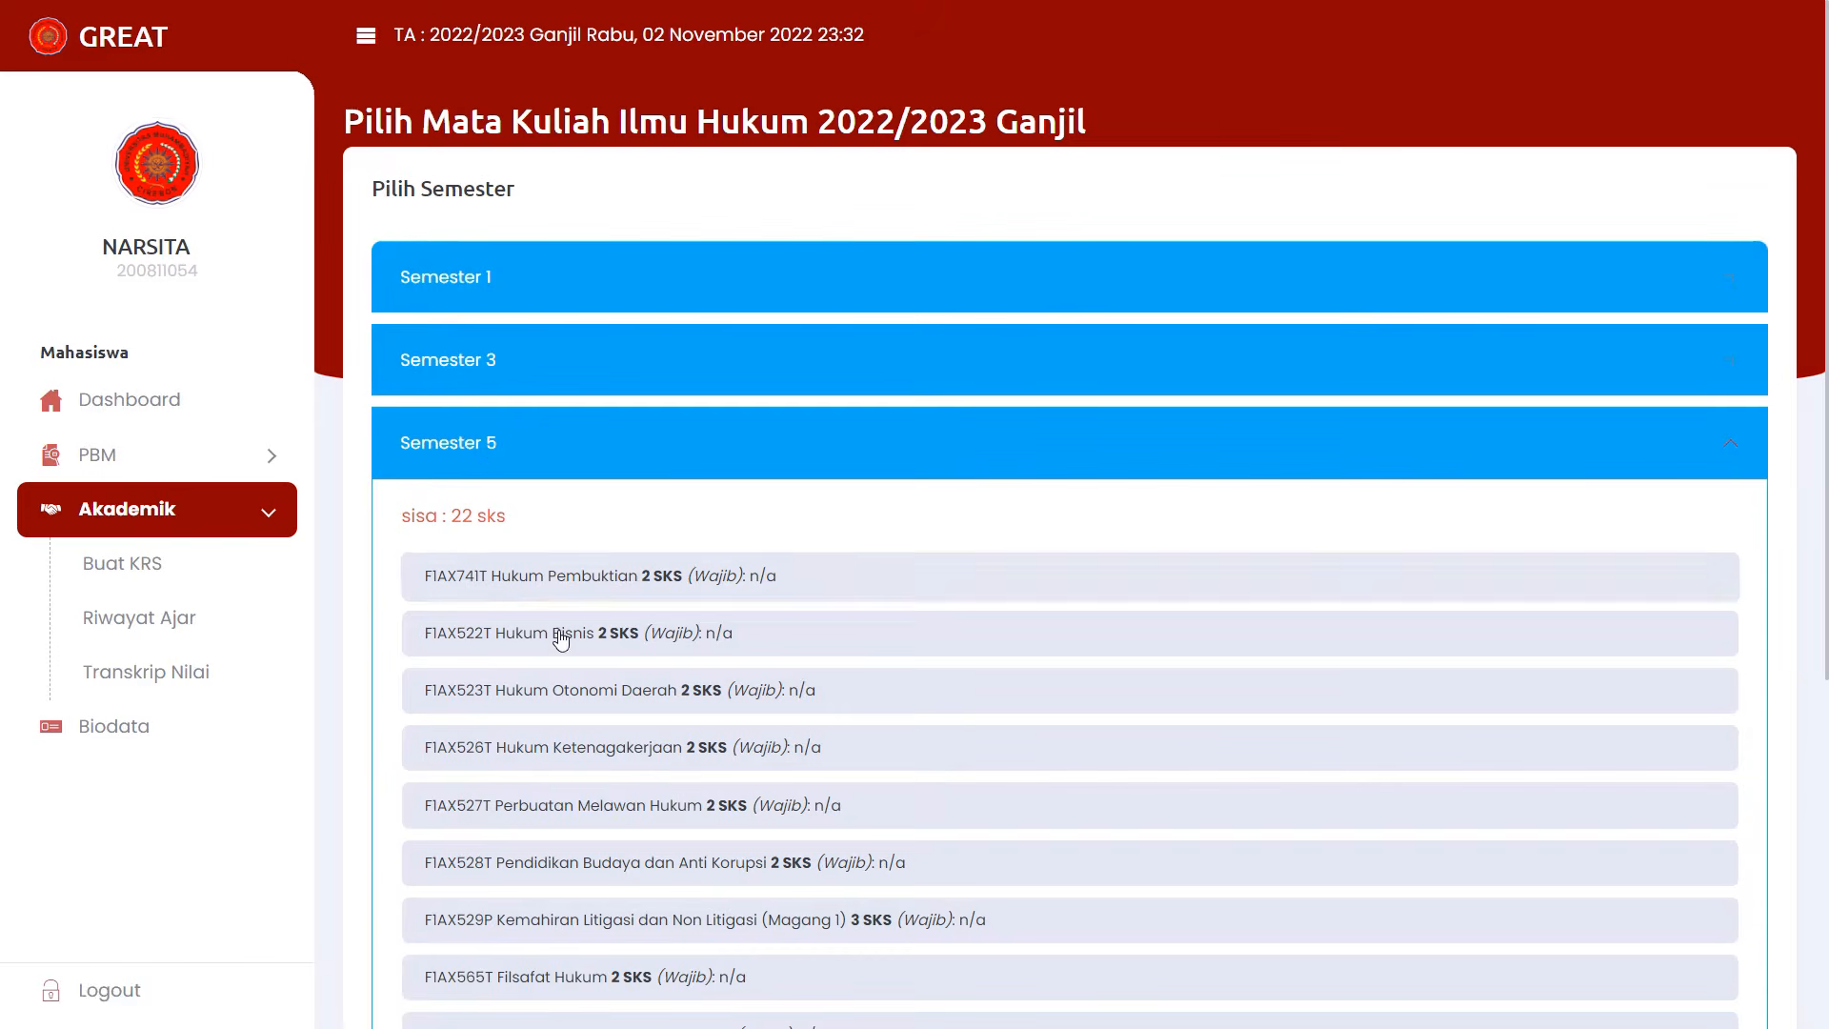
pyautogui.scroll(-2, 614, 591)
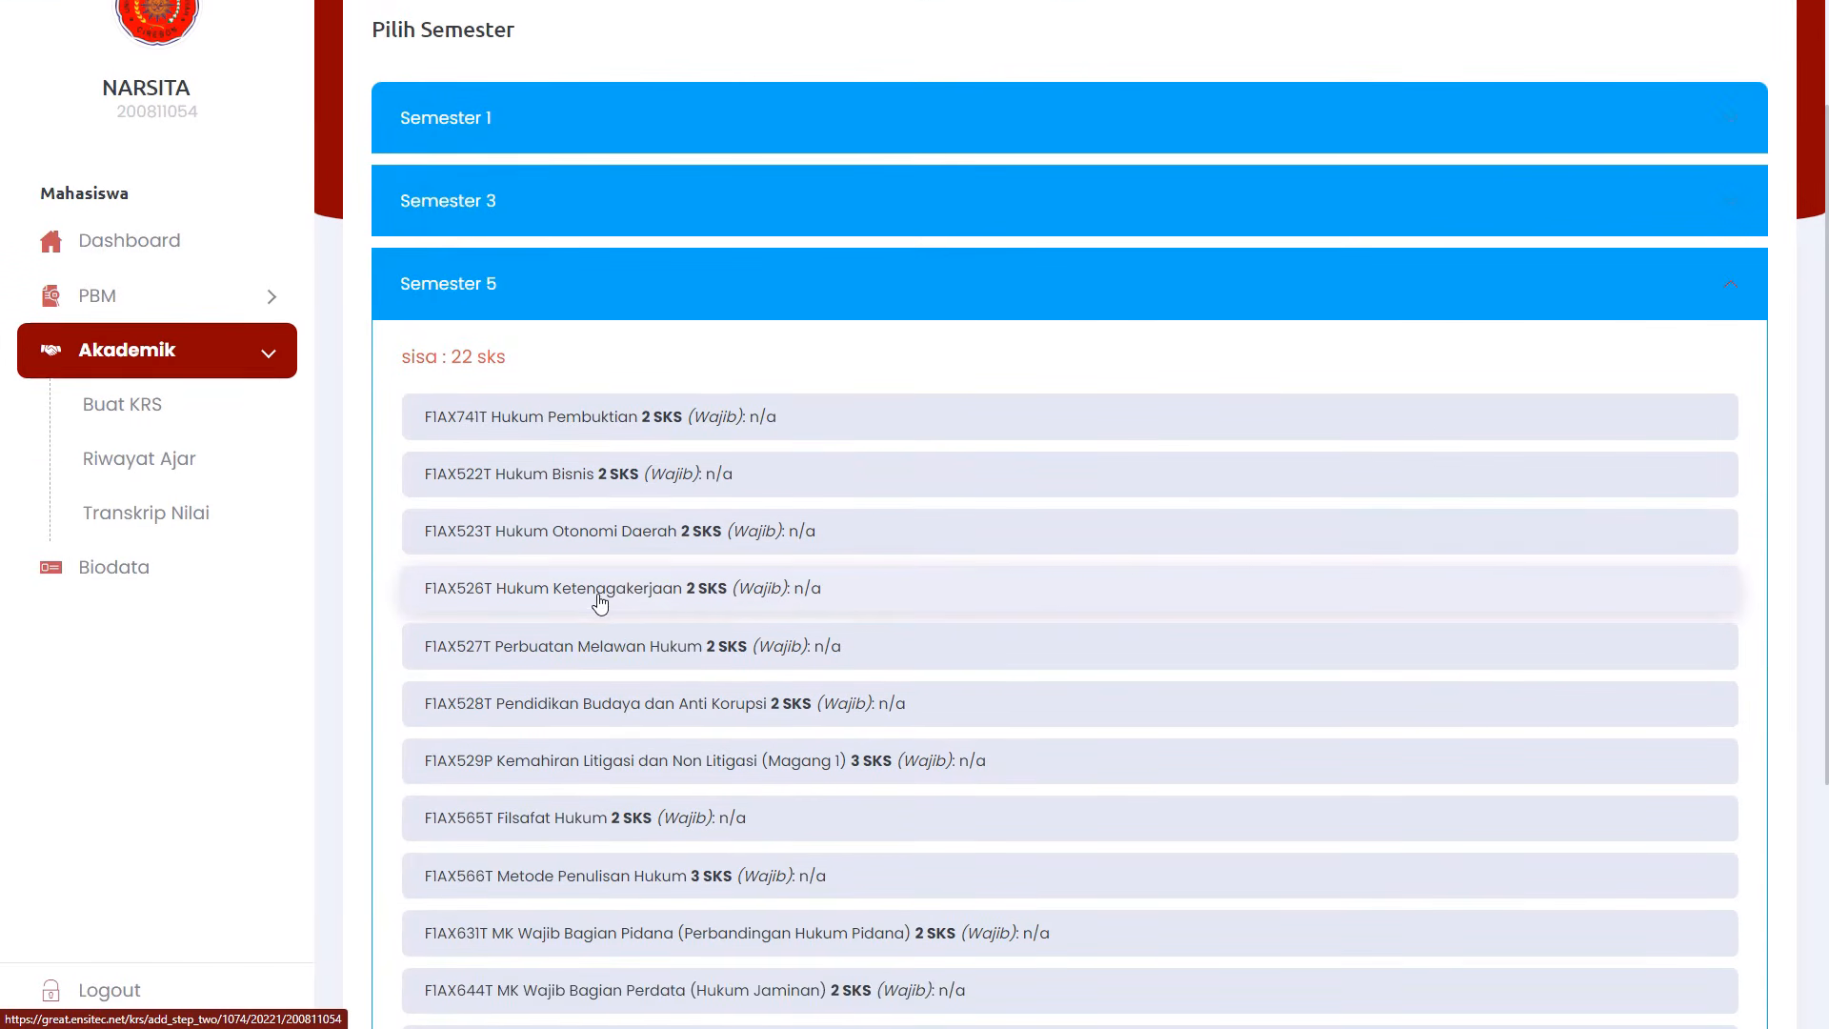
pyautogui.scroll(-2, 617, 615)
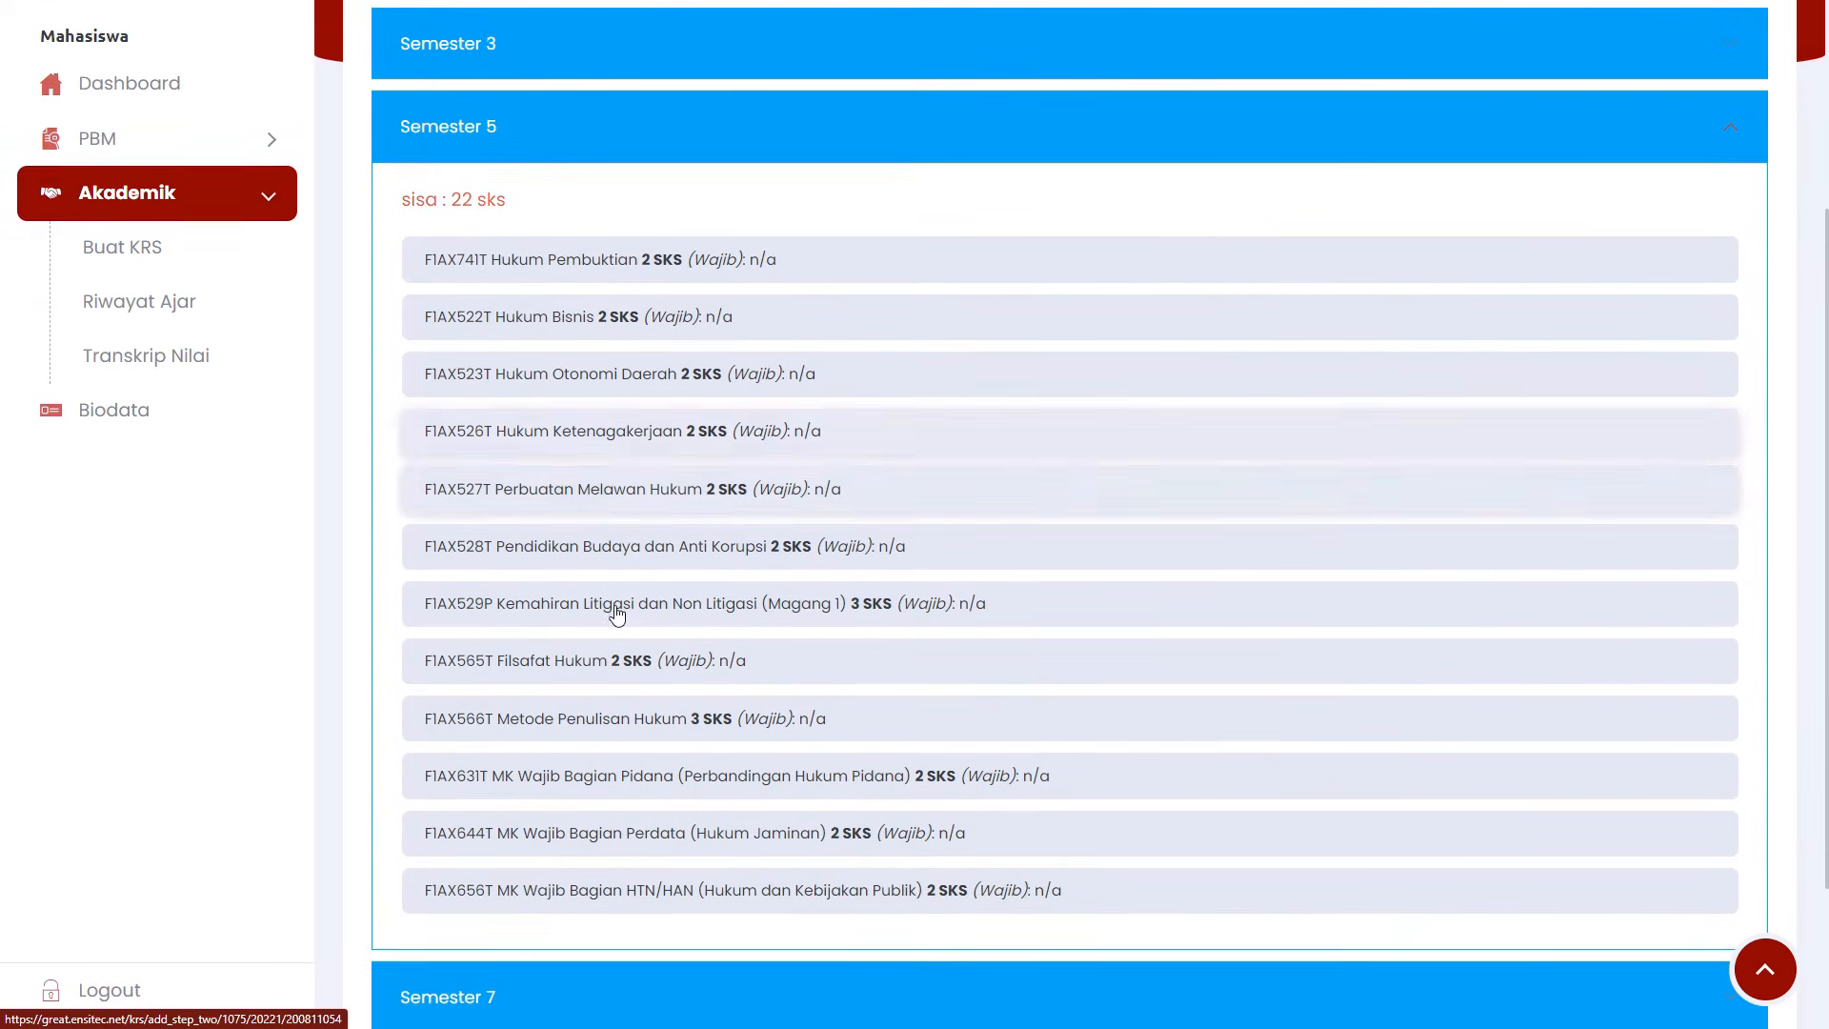
pyautogui.click(601, 499)
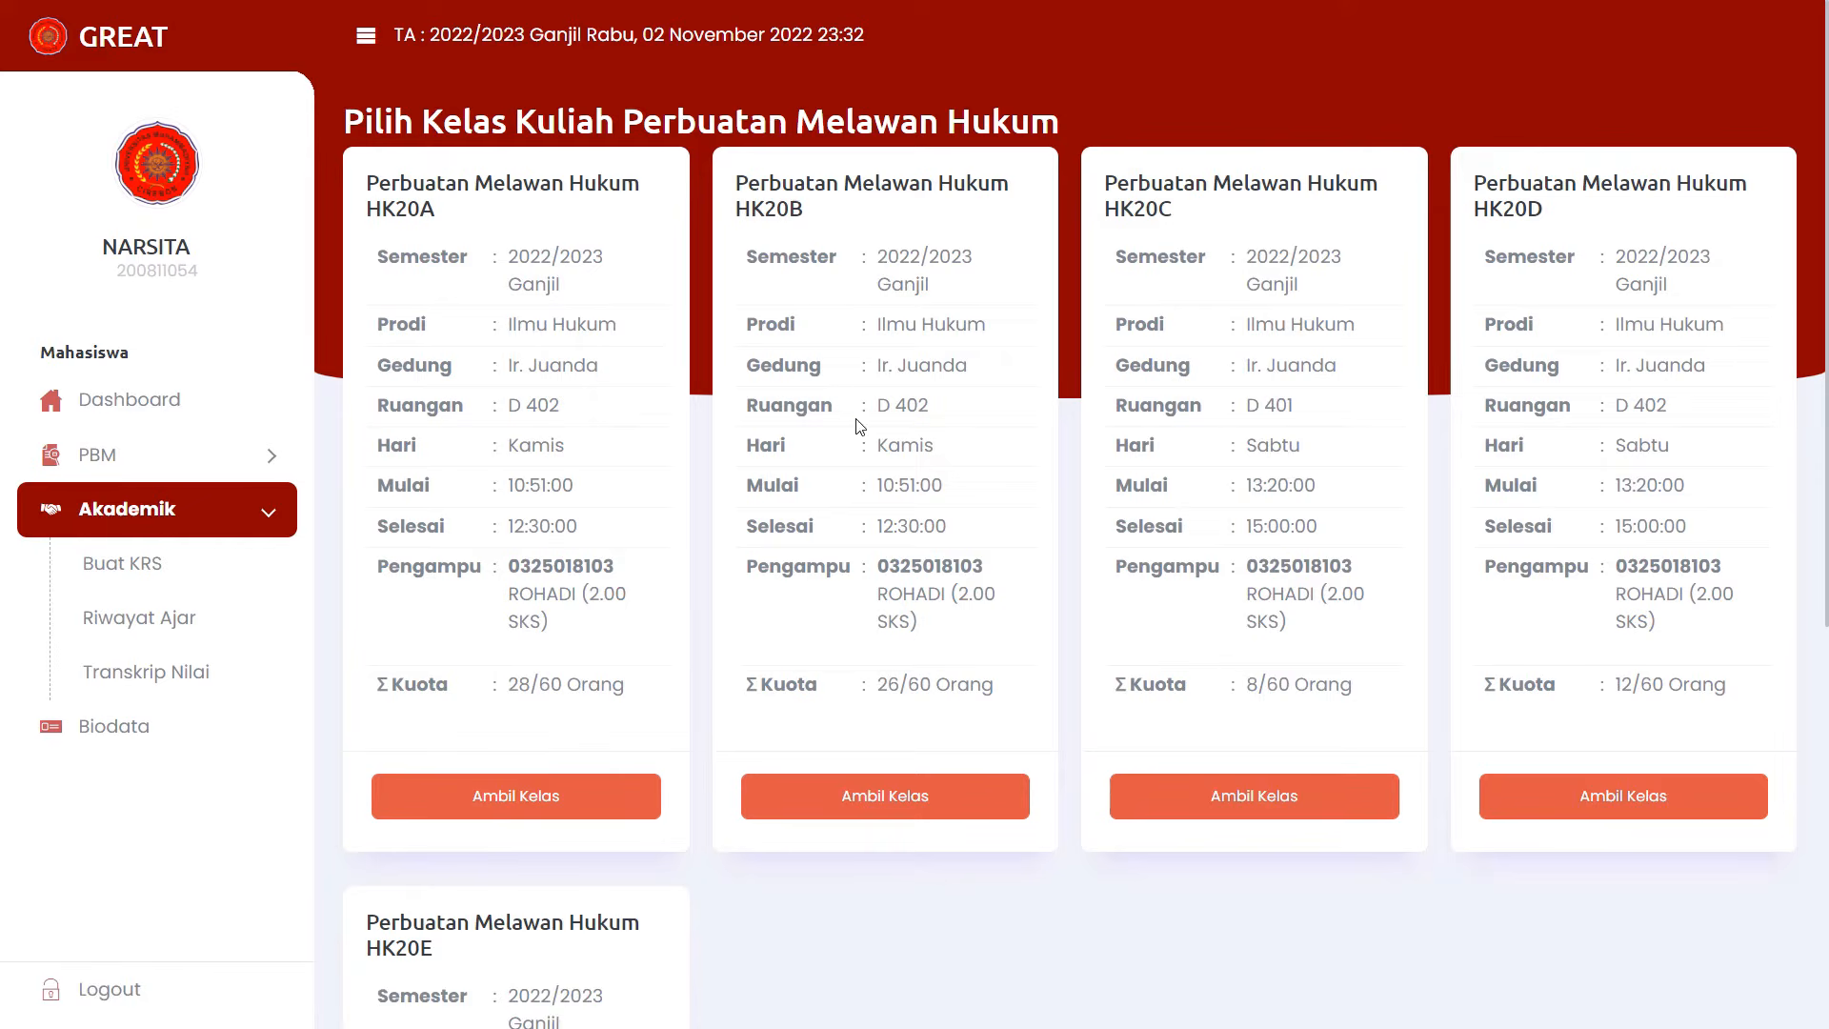
pyautogui.moveTo(859, 426); pyautogui.dragTo(908, 450)
pyautogui.click(897, 443)
pyautogui.click(873, 800)
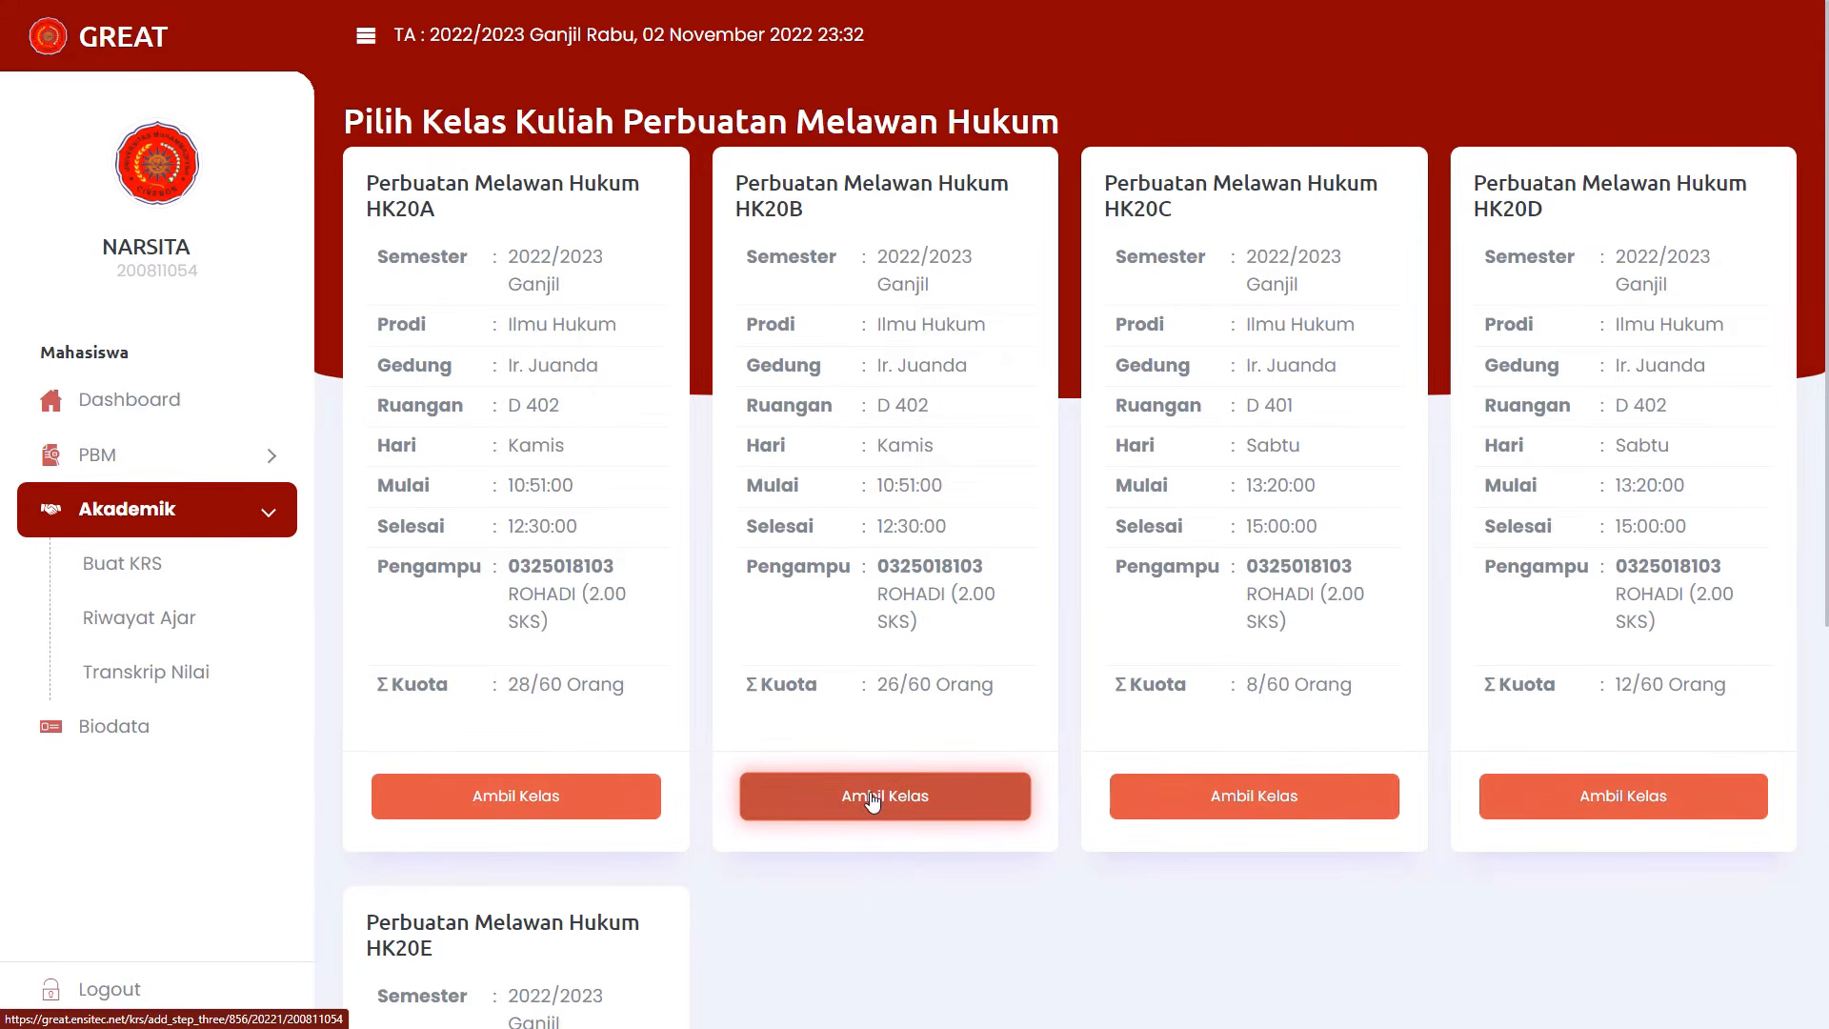
# Compare the class codes and schedules of Perbuatan Melawan Hukum and Hukum Ketenagakerjaan in the submitted class list.
pyautogui.scroll(-3, 857, 600)
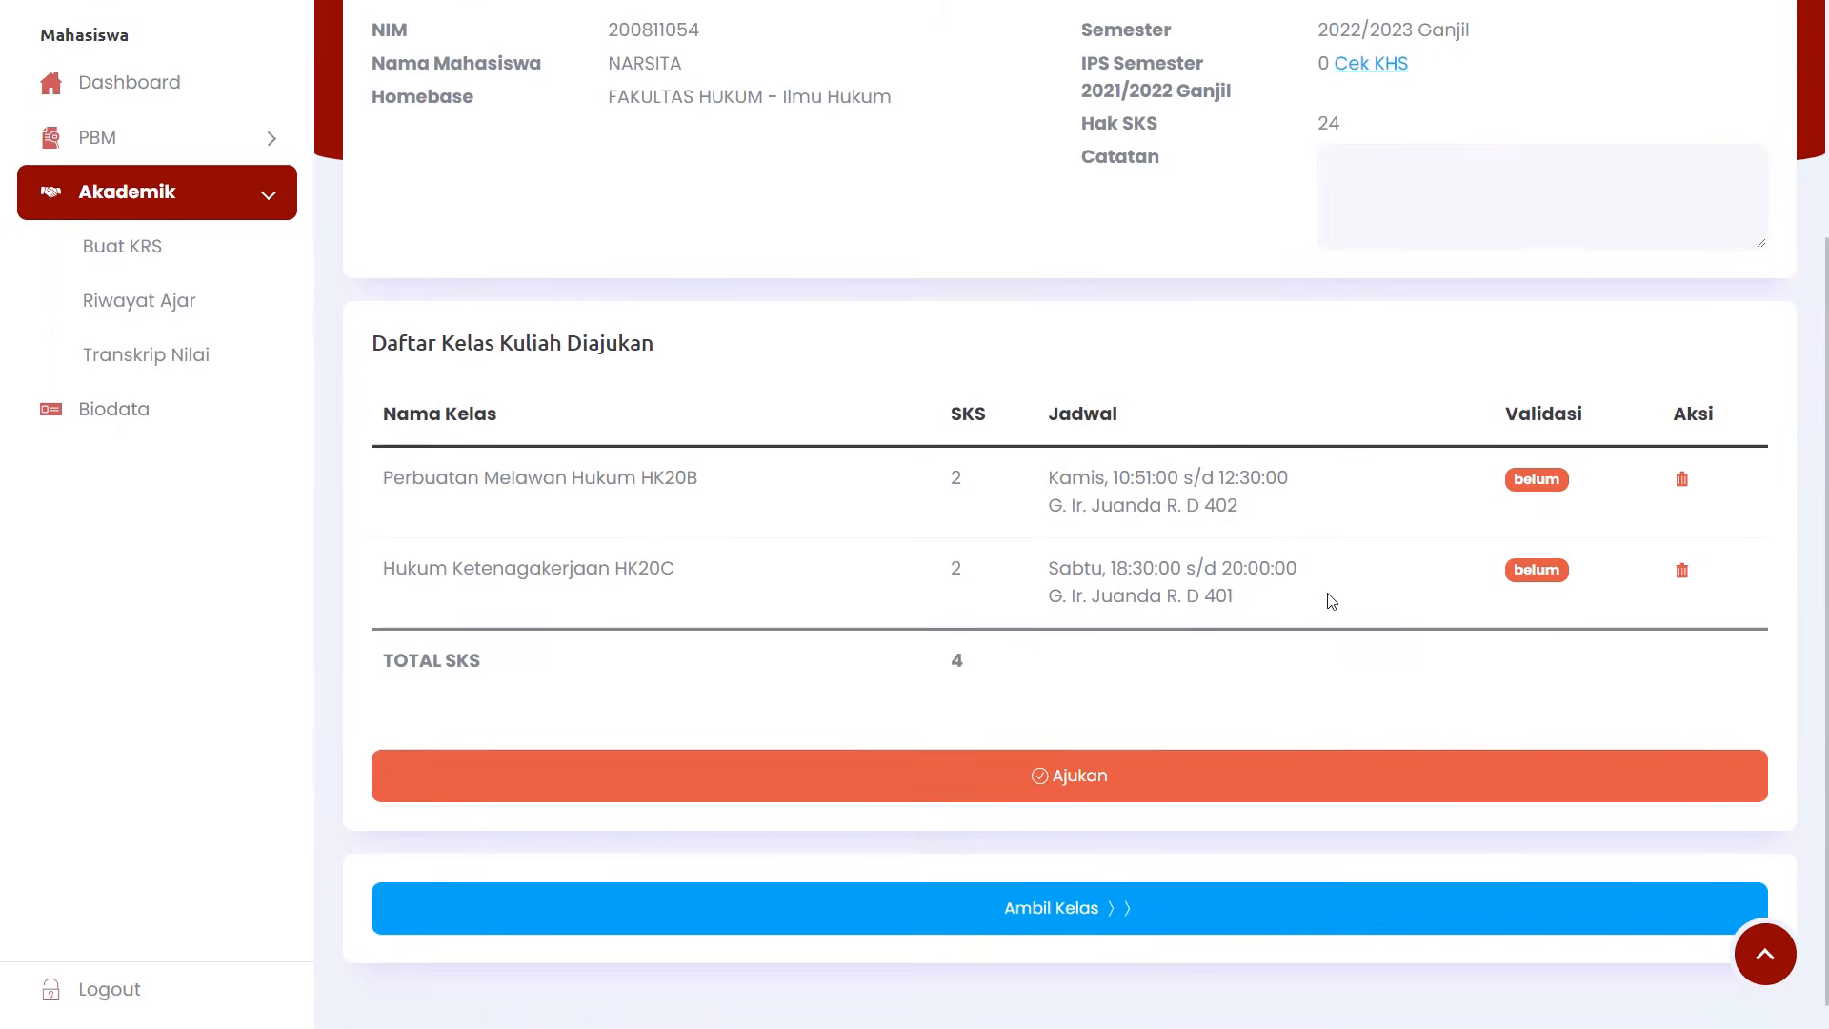
pyautogui.doubleClick(667, 478)
pyautogui.click(655, 568)
pyautogui.moveTo(655, 568); pyautogui.dragTo(682, 569)
pyautogui.click(638, 479)
pyautogui.moveTo(638, 479); pyautogui.dragTo(696, 487)
pyautogui.click(646, 487)
pyautogui.click(691, 486)
pyautogui.moveTo(644, 487); pyautogui.dragTo(696, 479)
pyautogui.click(696, 479)
pyautogui.moveTo(1072, 478); pyautogui.dragTo(1090, 479)
pyautogui.scroll(2, 1086, 486)
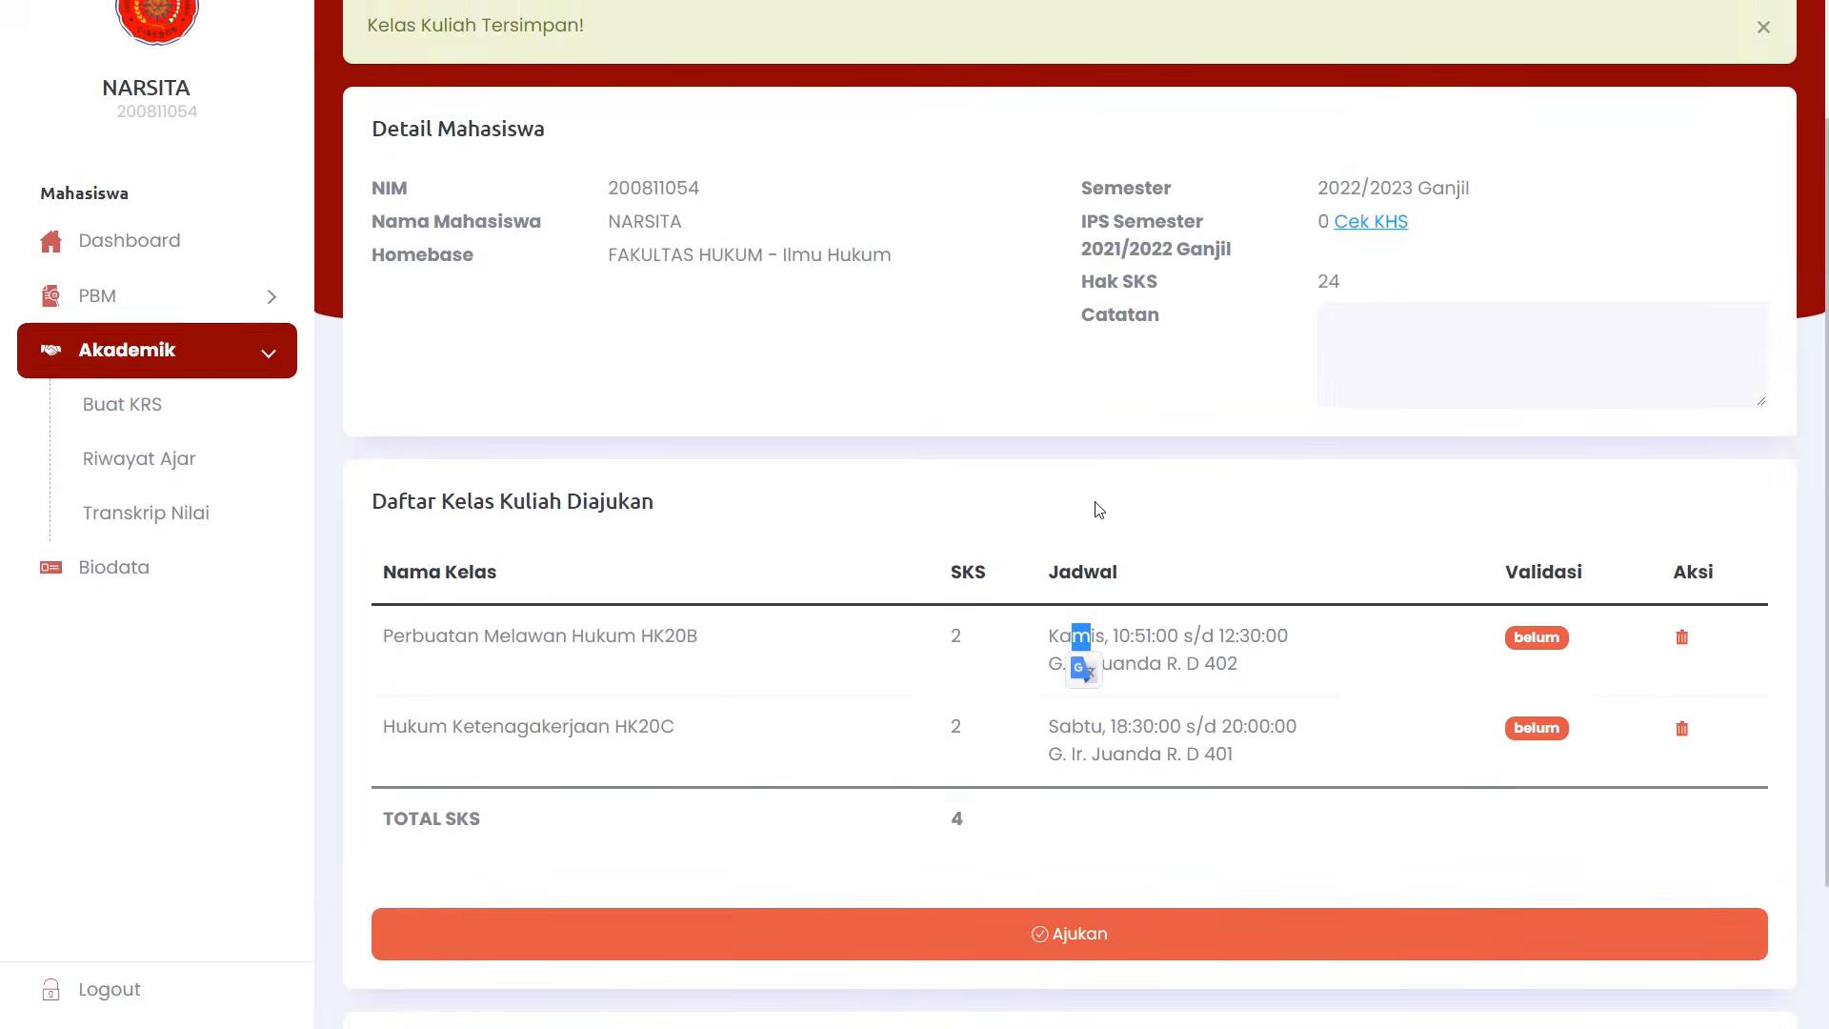
pyautogui.scroll(-2, 1095, 511)
pyautogui.click(1174, 596)
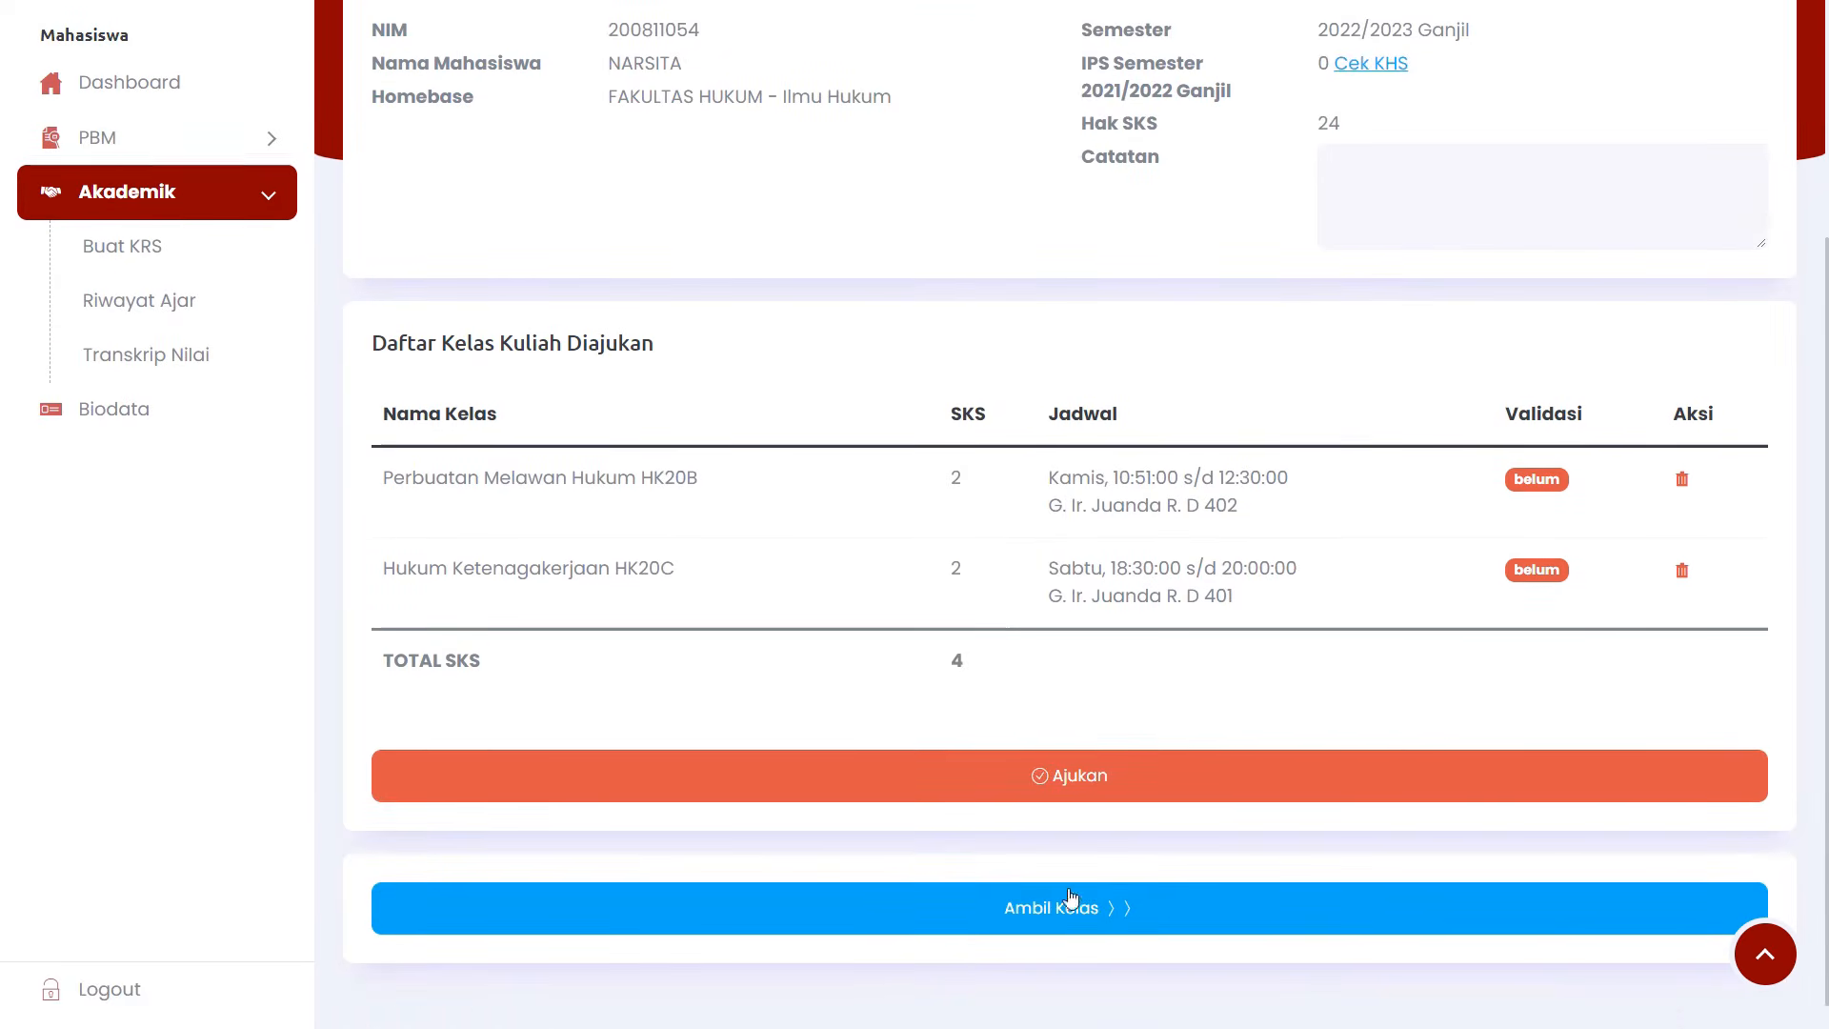
# Add the Semester 5 course Filsafat Hukum to the KRS by taking class HK20C.
pyautogui.click(1044, 921)
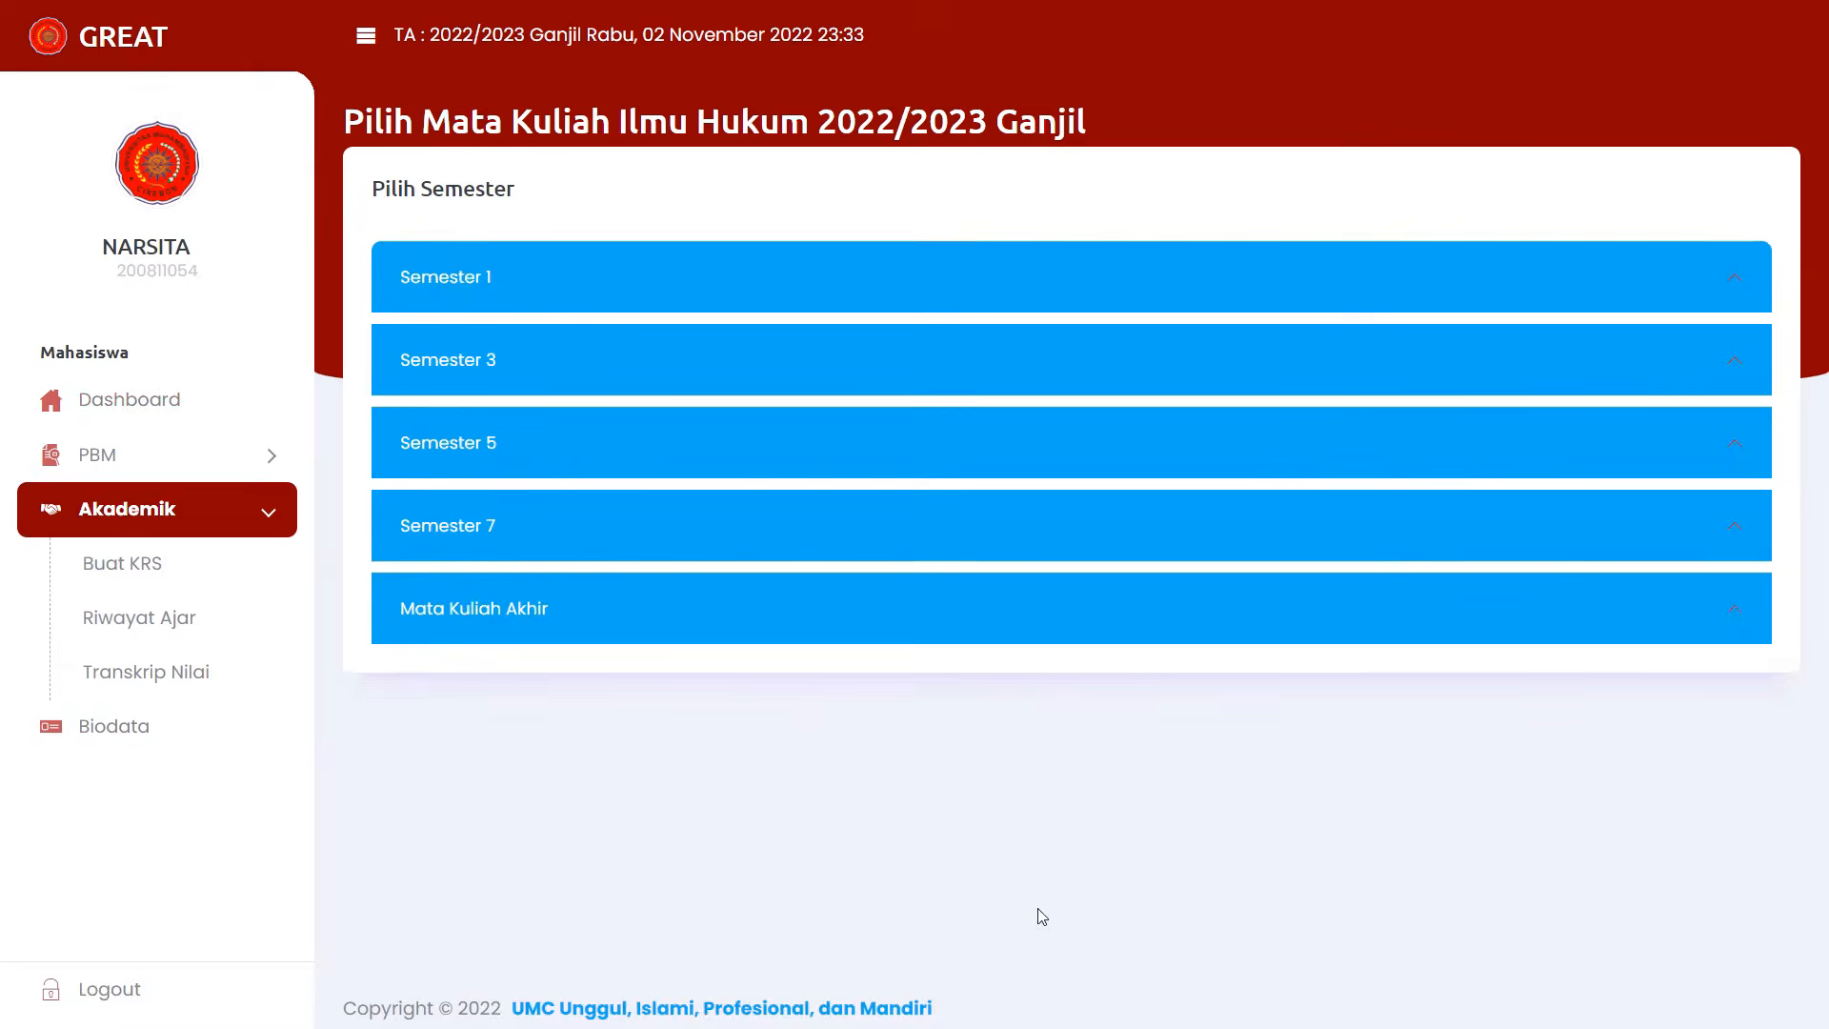
pyautogui.click(490, 443)
pyautogui.scroll(-3, 550, 718)
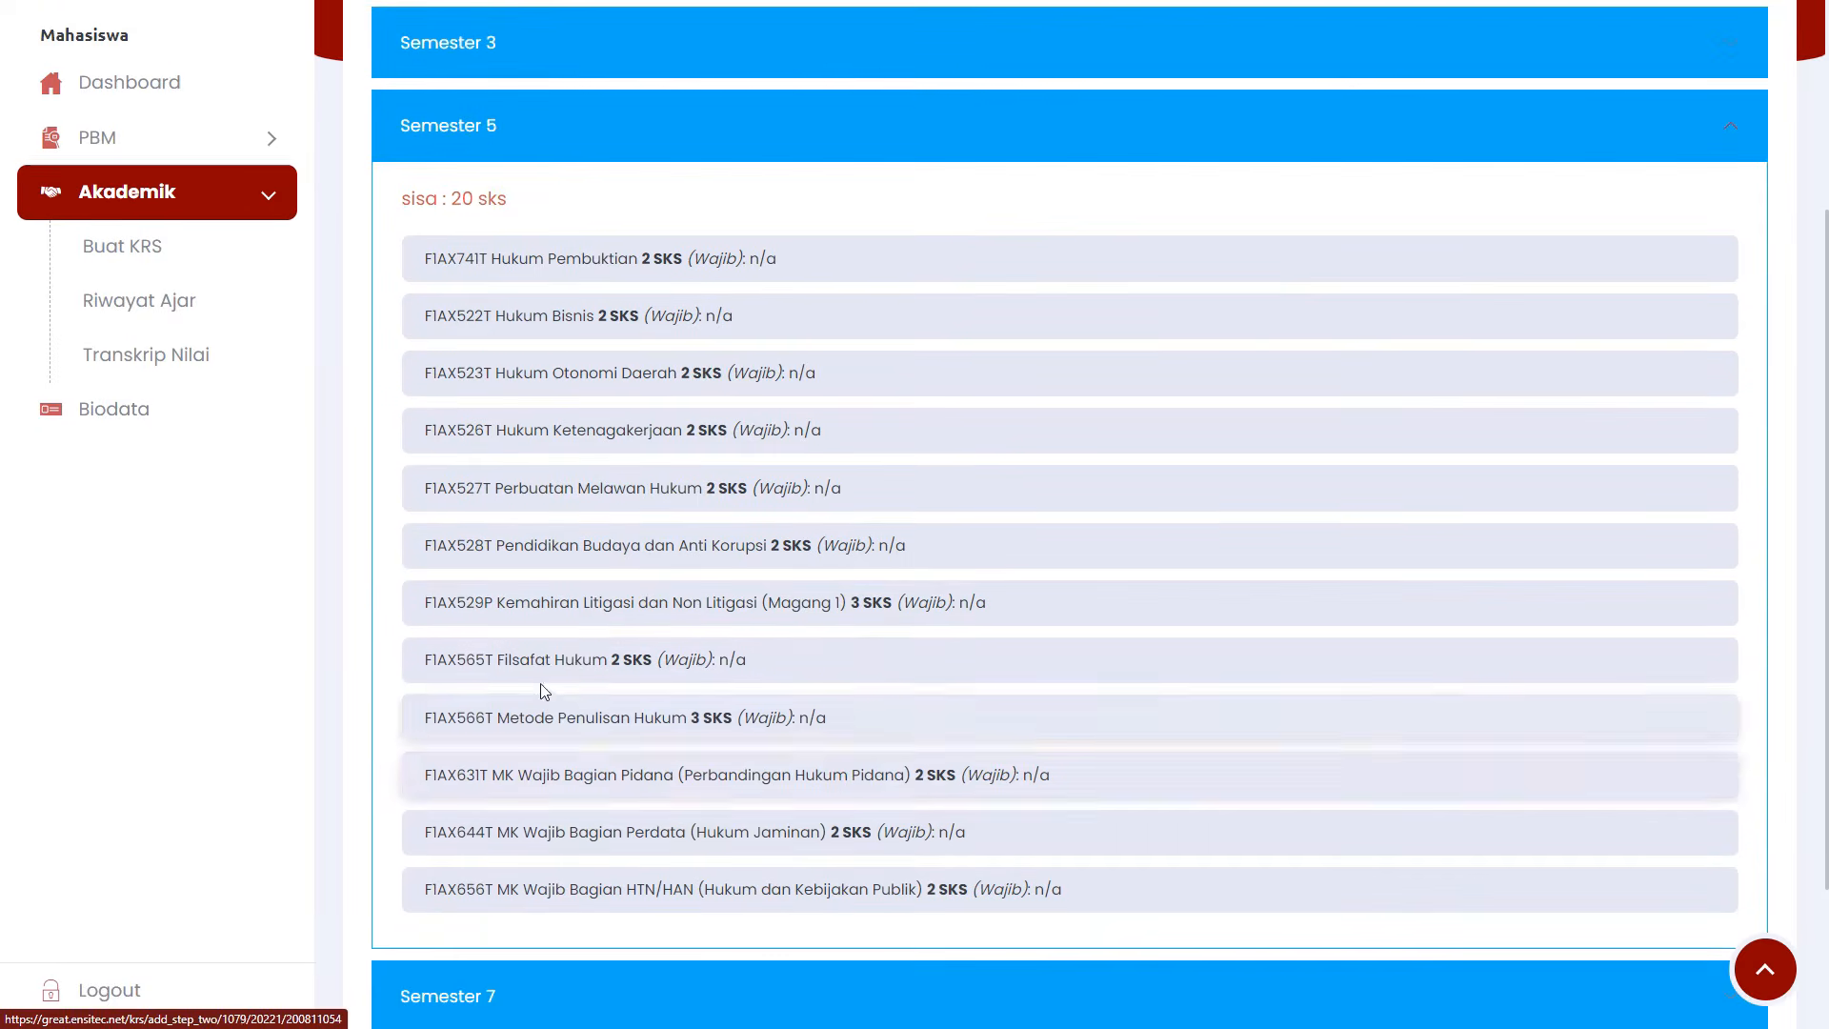
pyautogui.click(514, 659)
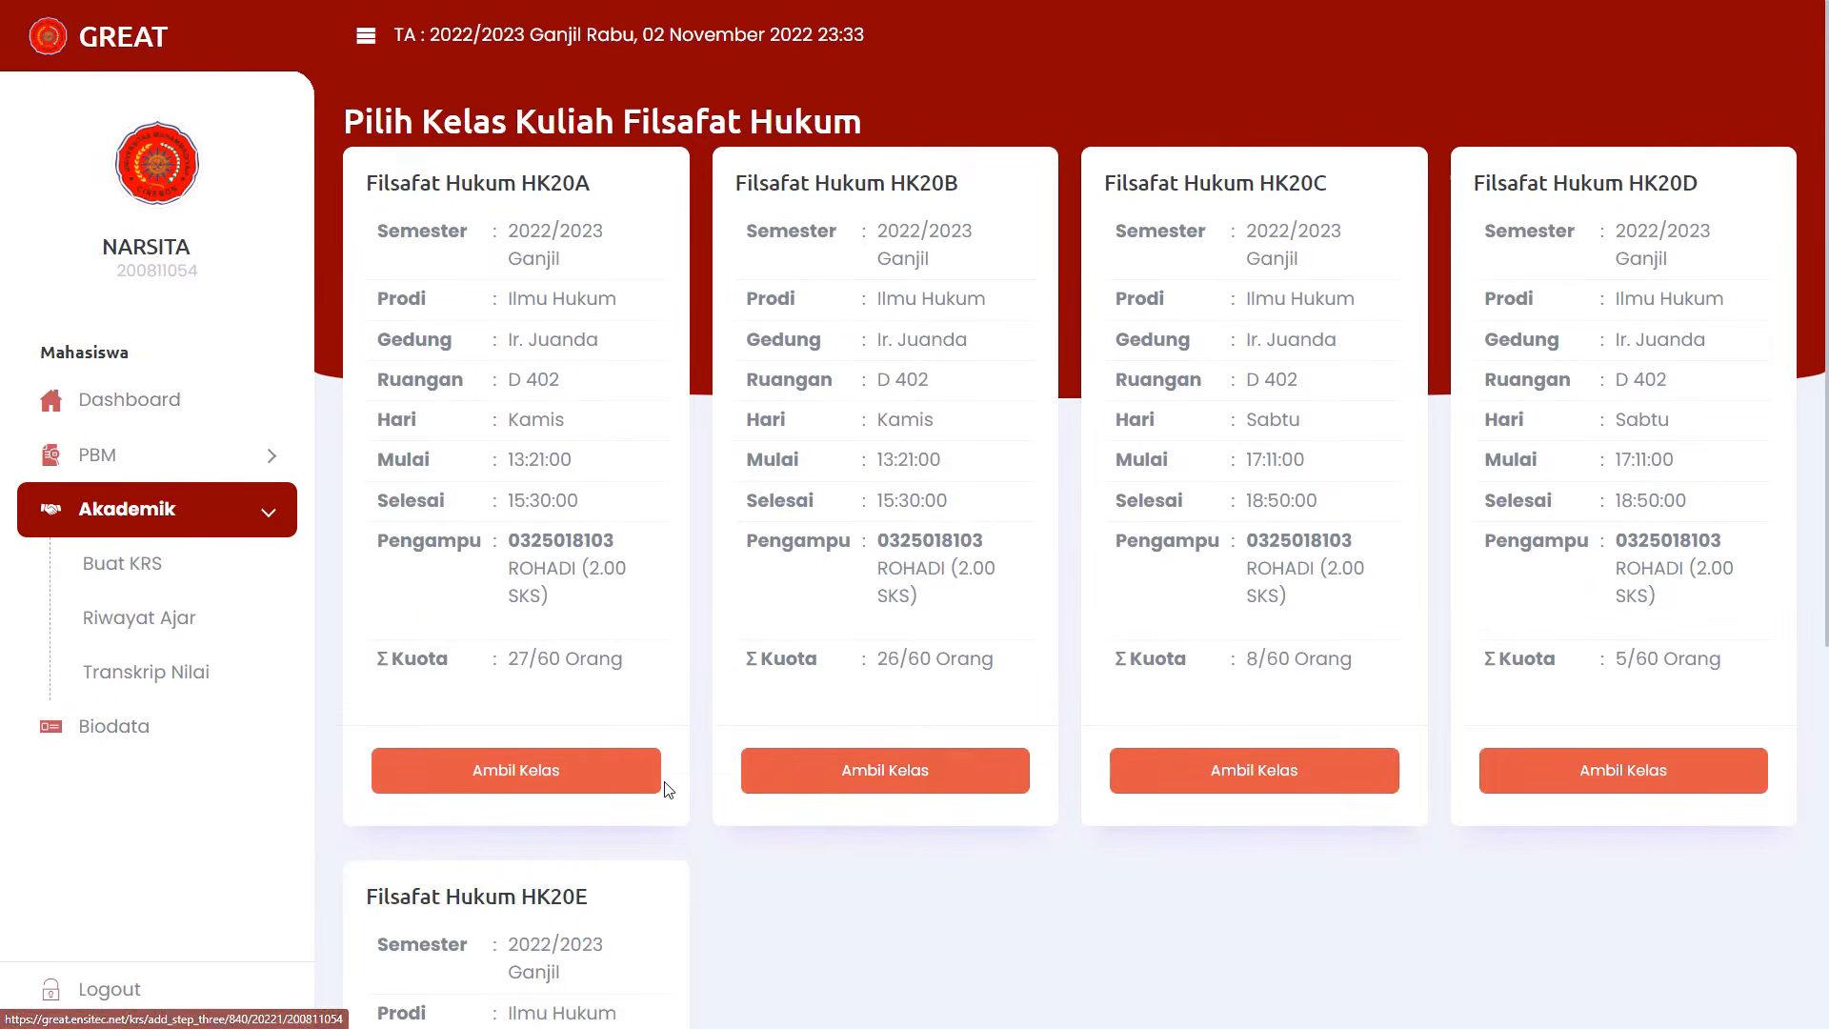
pyautogui.click(1291, 786)
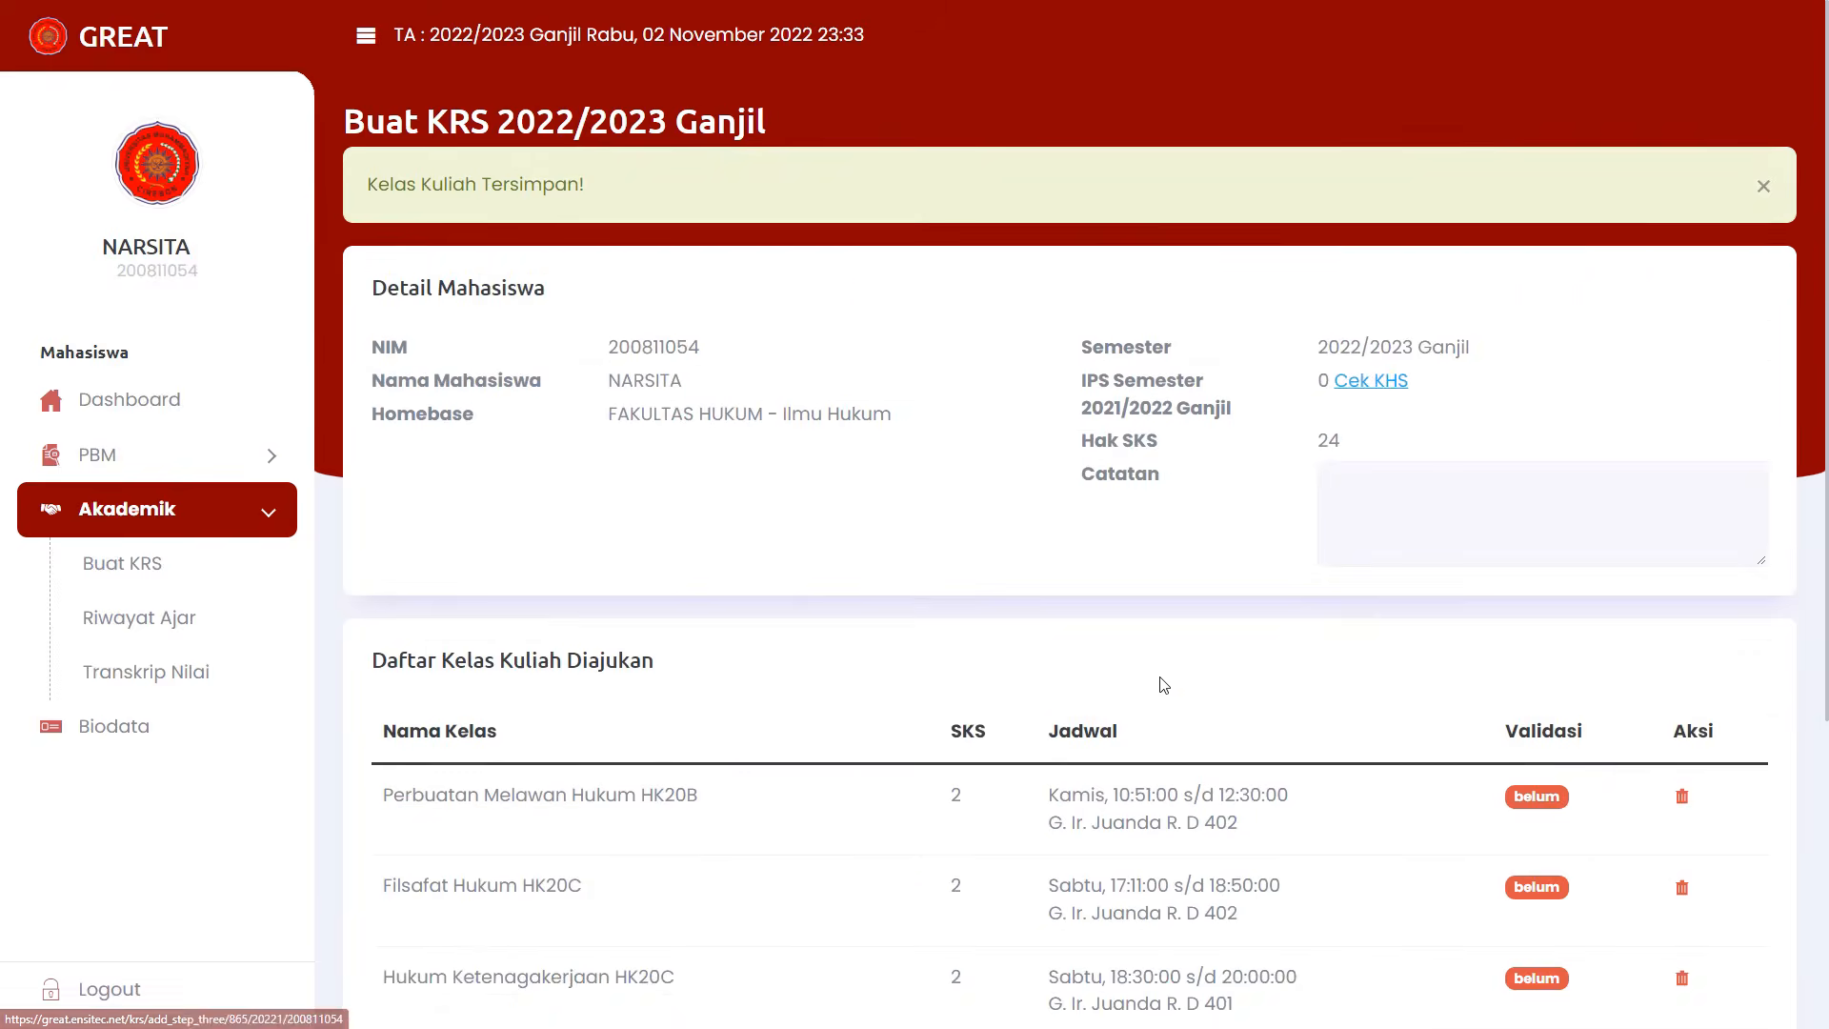
# Check the schedules of Filsafat Hukum and Hukum Ketenagakerjaan and the total SKS in the submitted class list.
pyautogui.scroll(-5, 1163, 686)
pyautogui.moveTo(1127, 447); pyautogui.dragTo(1135, 574)
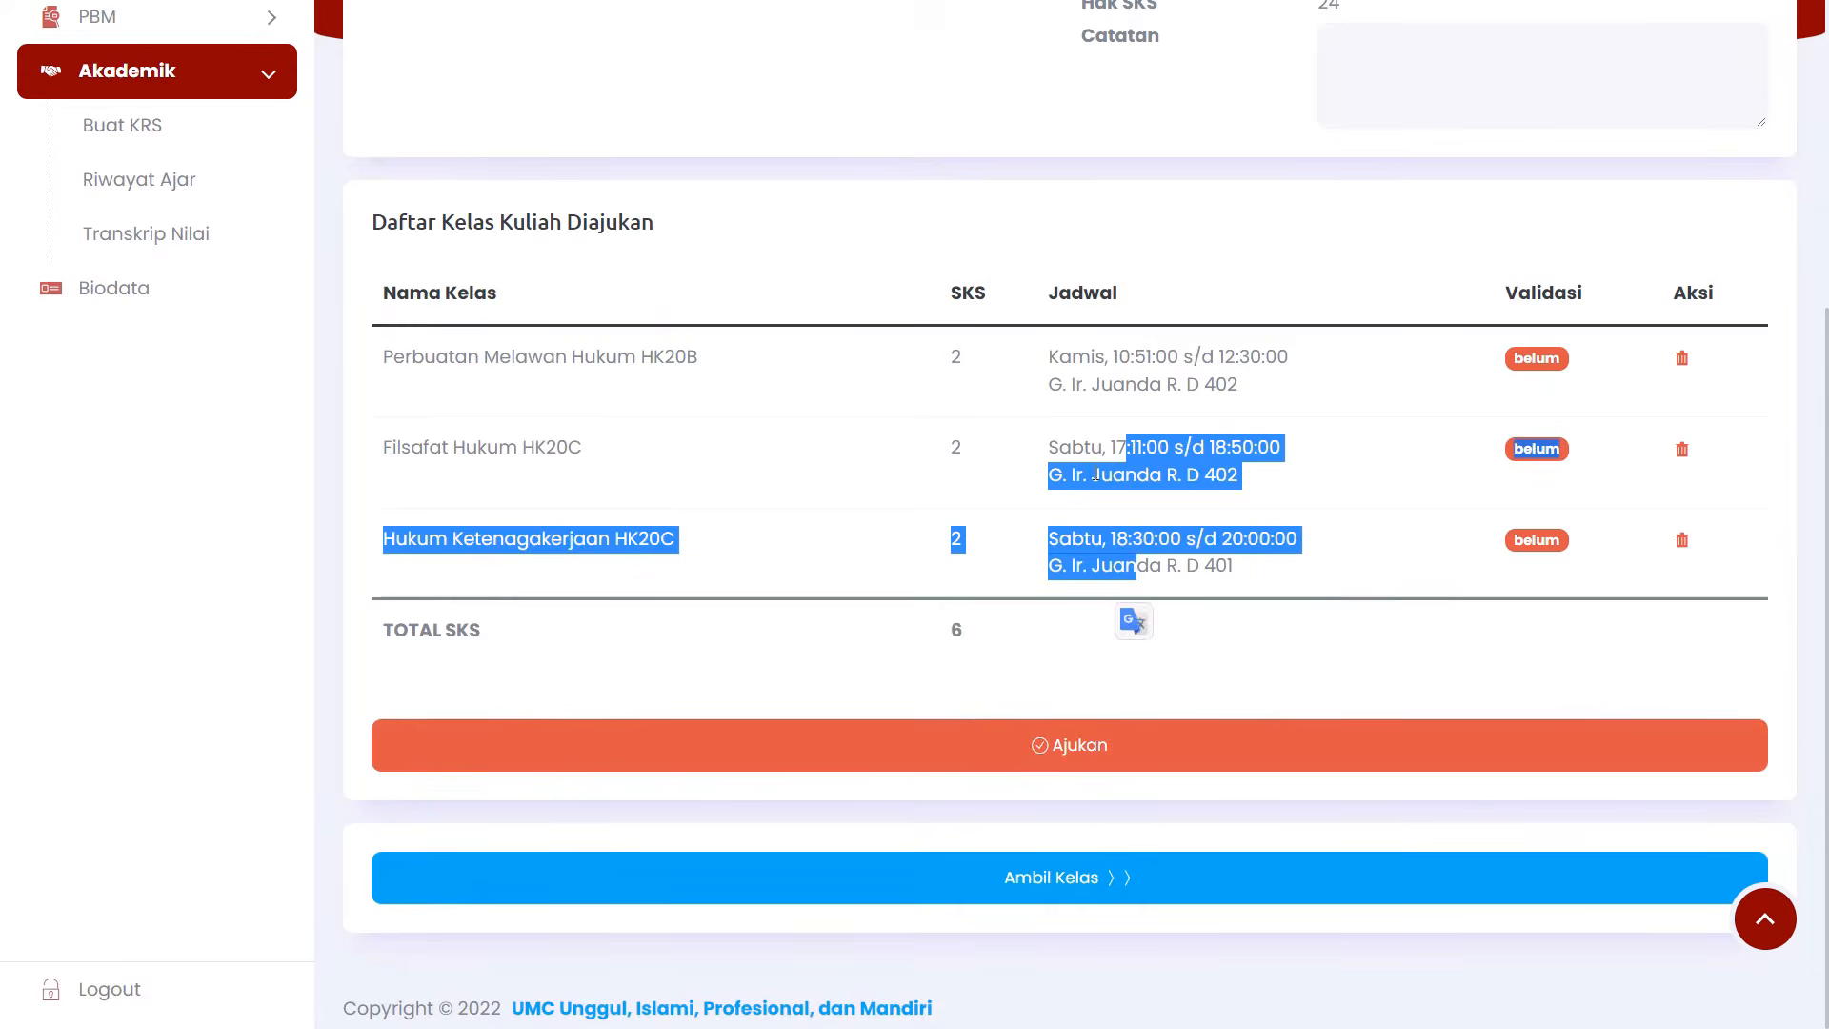
pyautogui.click(1127, 620)
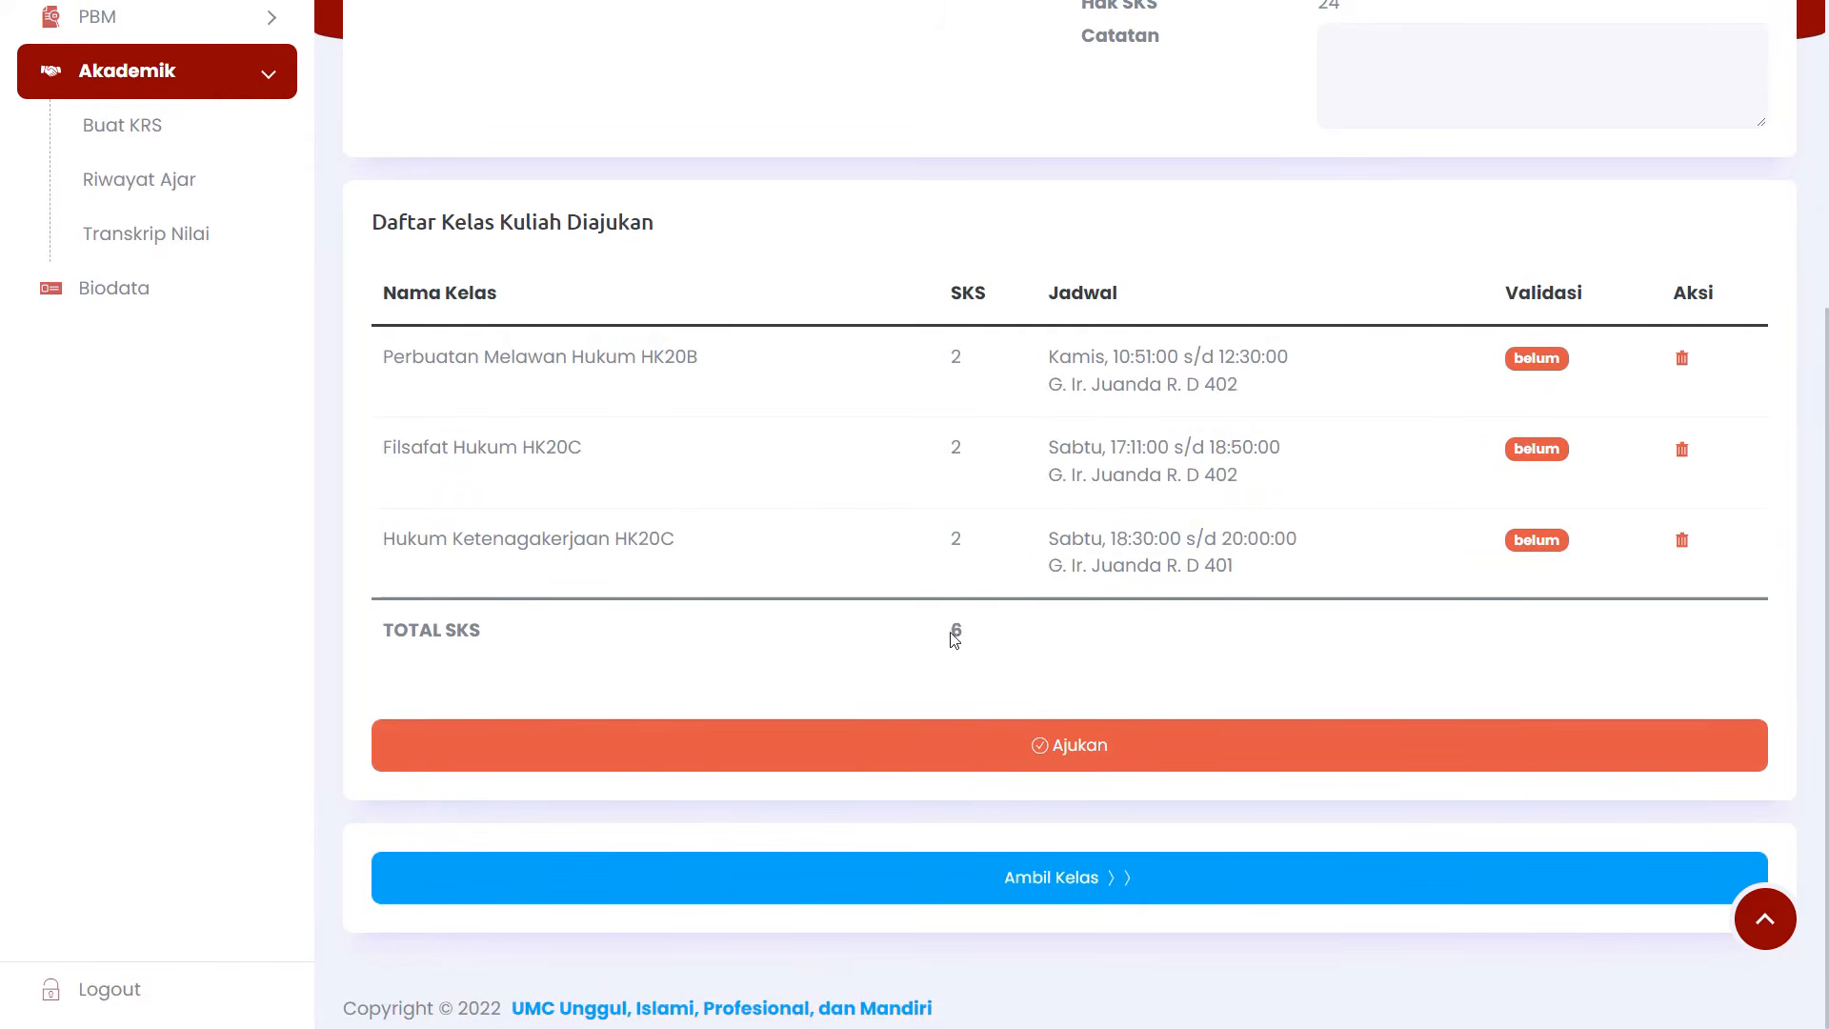
pyautogui.moveTo(953, 637); pyautogui.dragTo(963, 636)
pyautogui.click(962, 635)
# Compare the Hak SKS allowance in Detail Mahasiswa with the total SKS of the submitted classes.
pyautogui.scroll(3, 962, 635)
pyautogui.scroll(-2, 964, 643)
pyautogui.scroll(2, 964, 643)
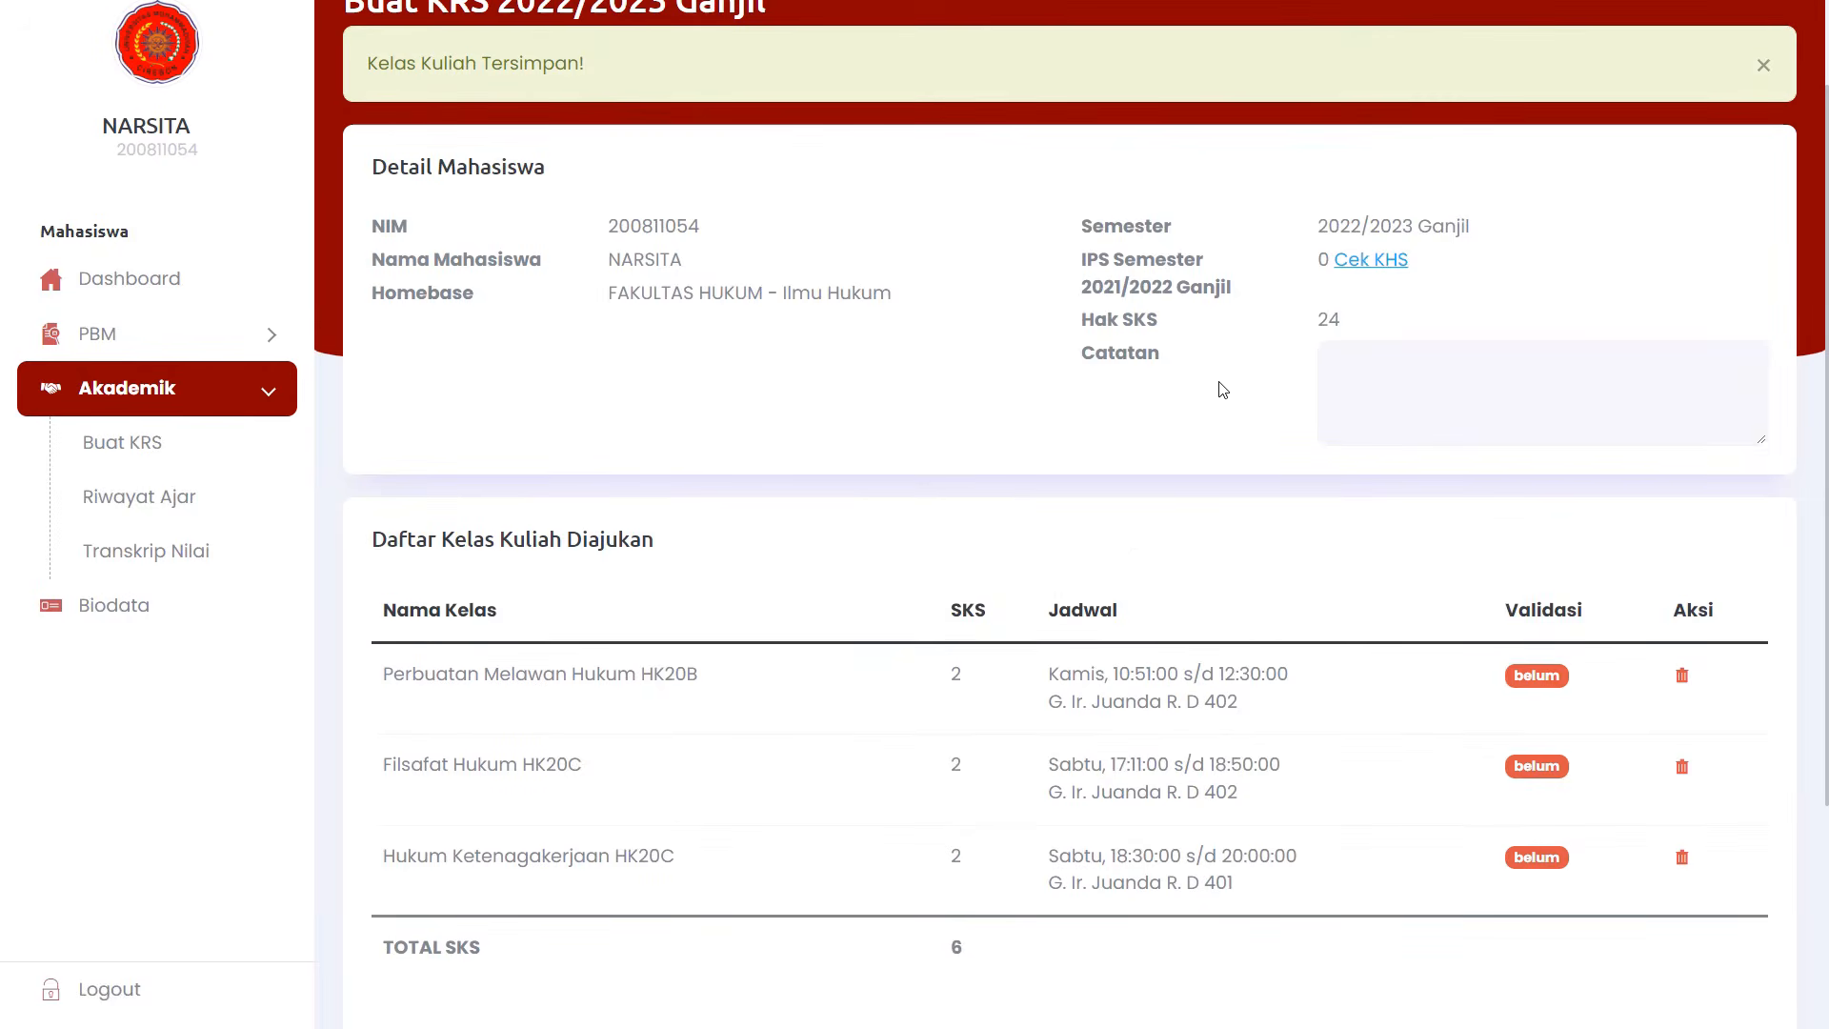
pyautogui.moveTo(1092, 318); pyautogui.dragTo(1165, 323)
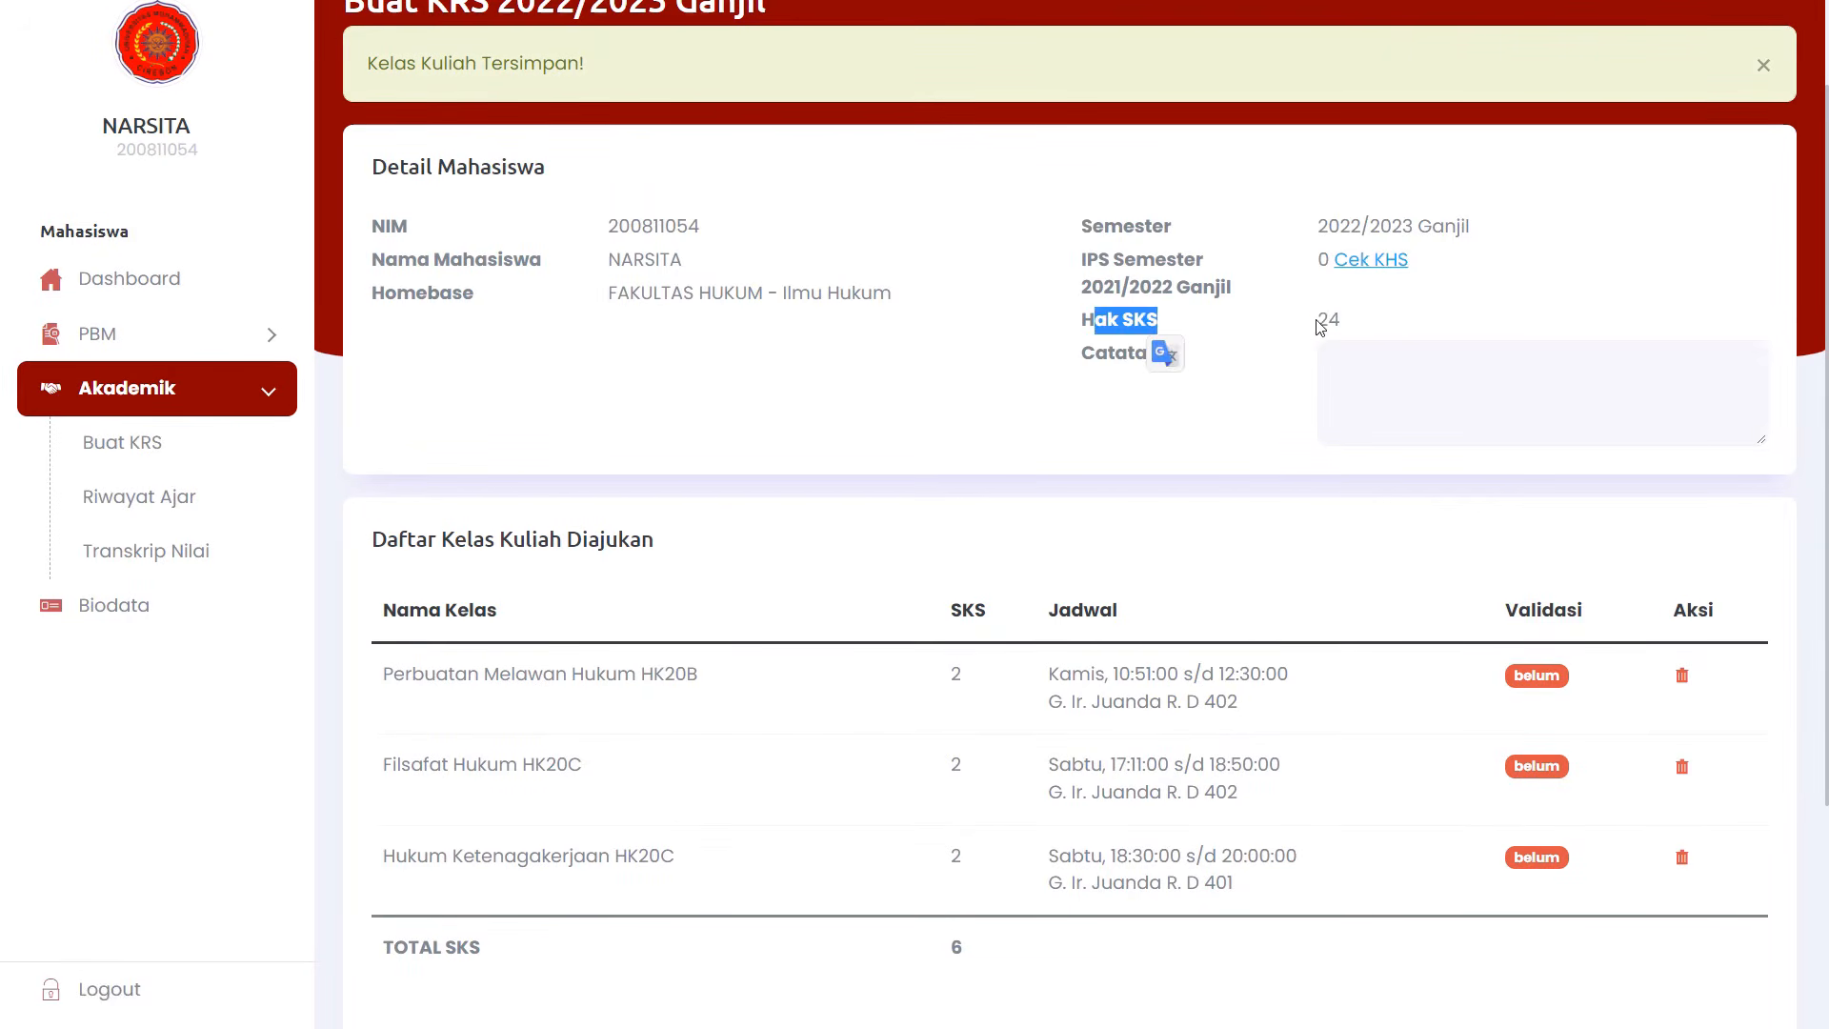
pyautogui.moveTo(1317, 322); pyautogui.dragTo(1340, 320)
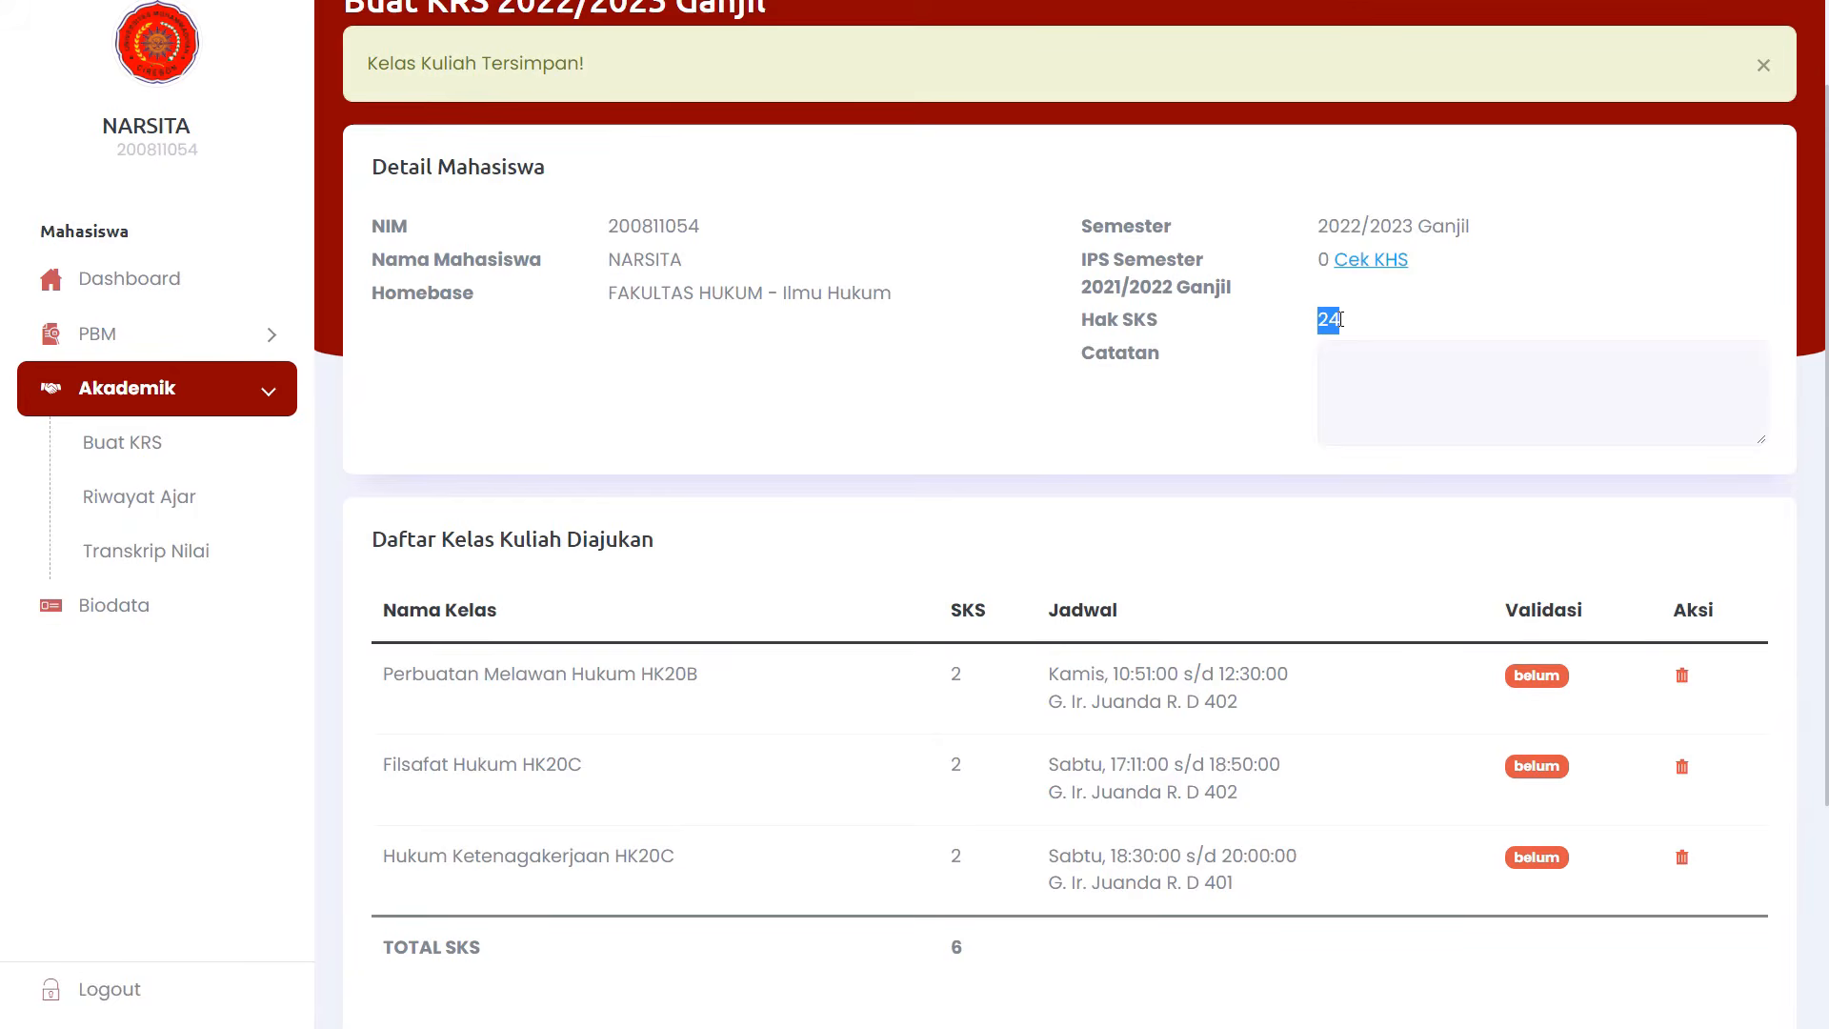
pyautogui.scroll(2, 1341, 320)
pyautogui.click(1324, 442)
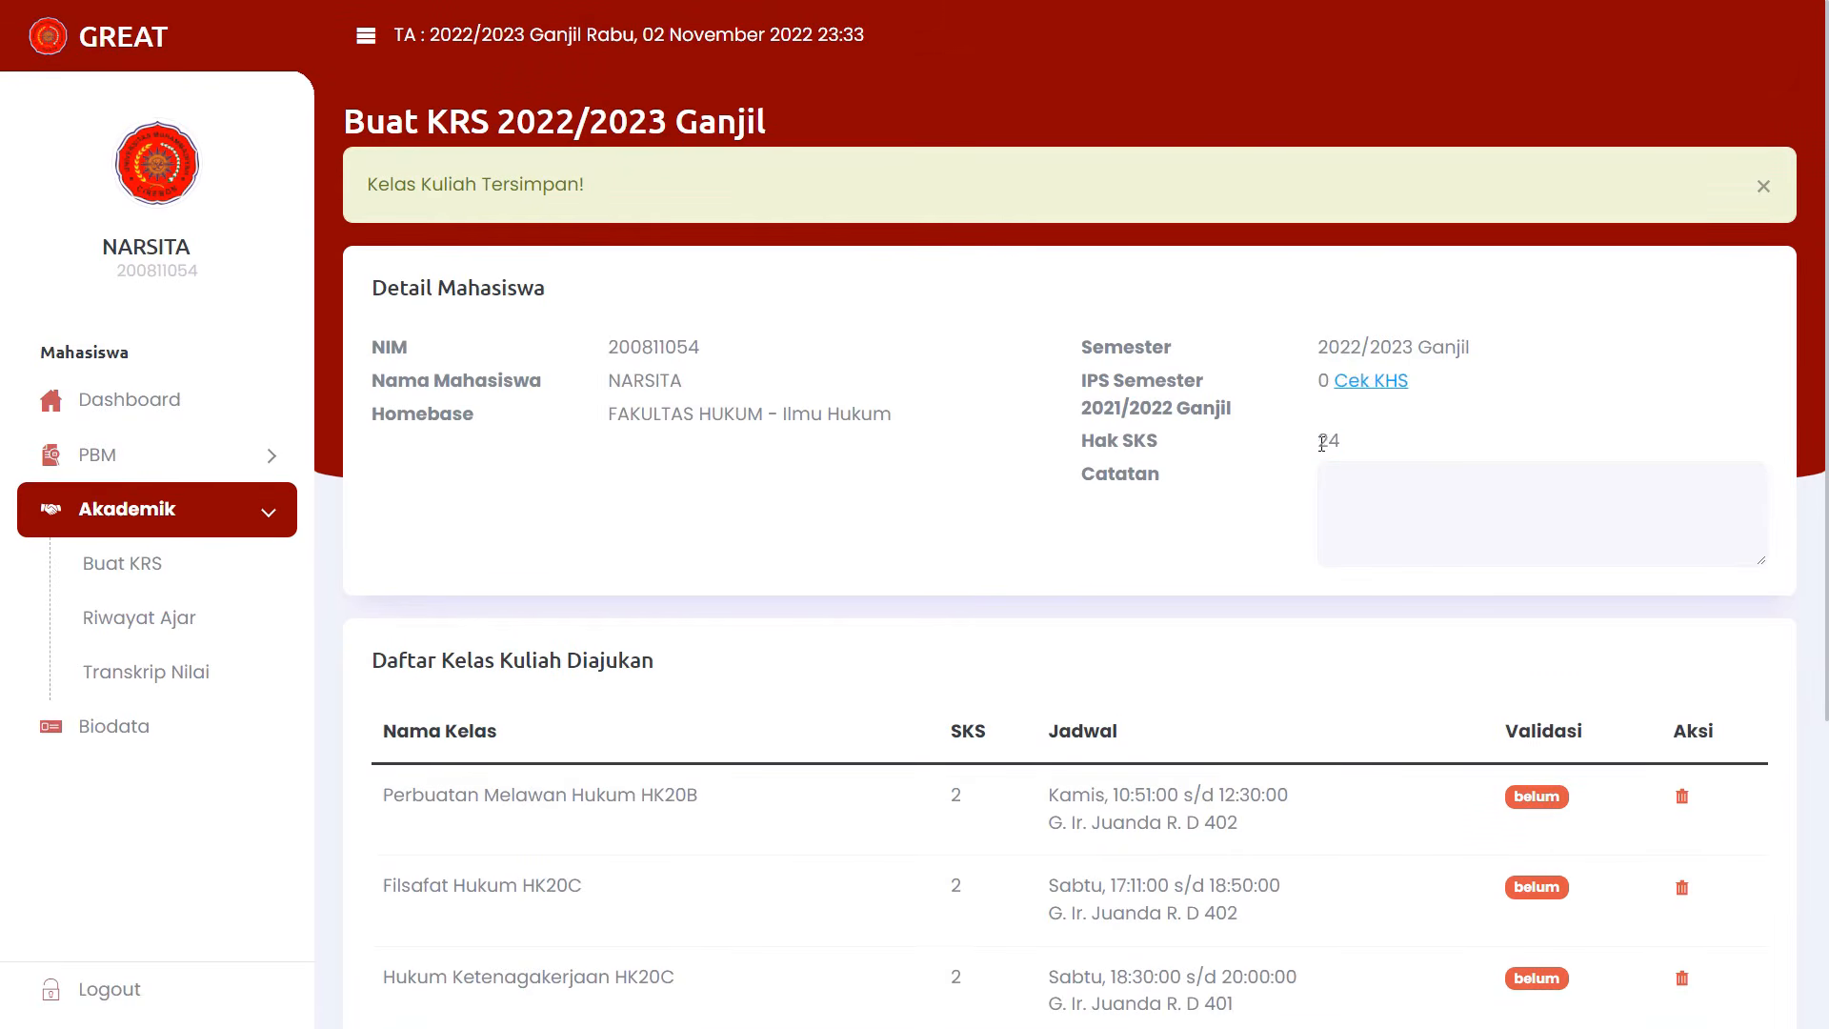
pyautogui.moveTo(1322, 442); pyautogui.dragTo(1340, 442)
pyautogui.click(1320, 446)
pyautogui.moveTo(1319, 448); pyautogui.dragTo(1350, 448)
pyautogui.click(1352, 448)
pyautogui.moveTo(1317, 441); pyautogui.dragTo(1341, 444)
pyautogui.scroll(-5, 1092, 736)
pyautogui.moveTo(949, 629); pyautogui.dragTo(991, 634)
pyautogui.scroll(4, 1135, 592)
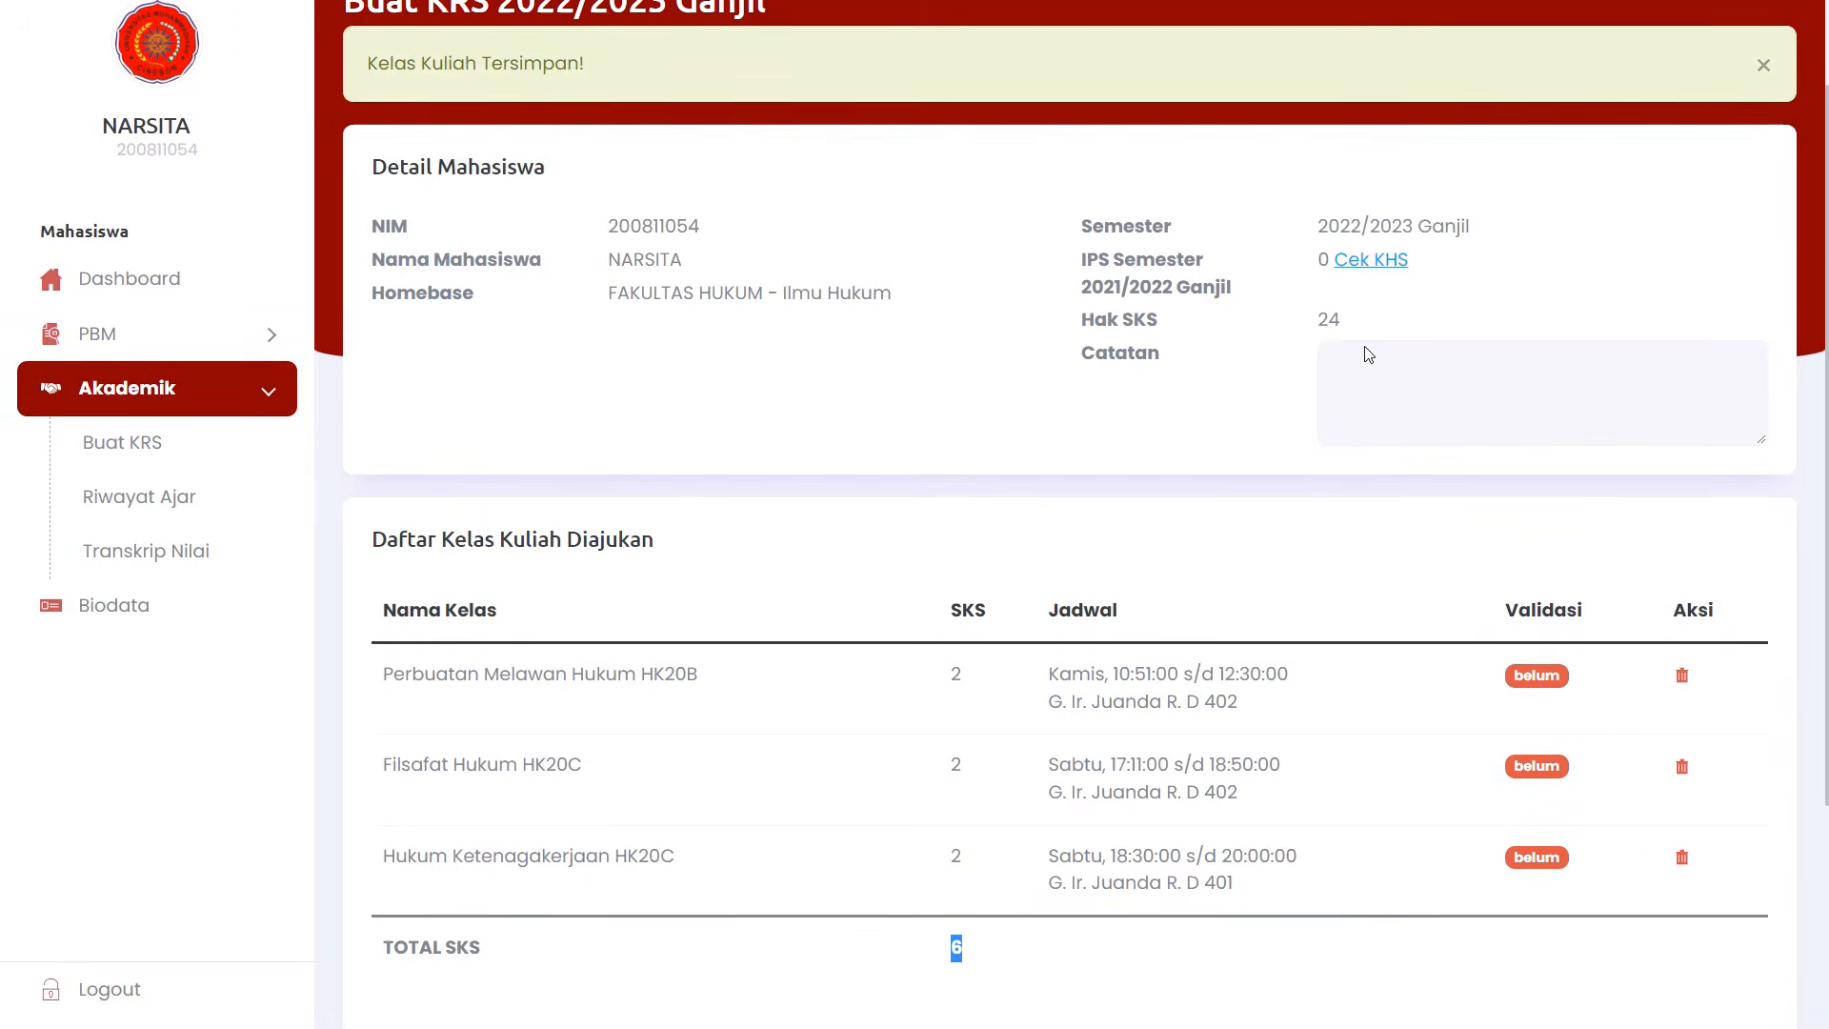
# Check the Hak SKS value in Detail Mahasiswa and the SKS column and TOTAL SKS of the submitted class list.
pyautogui.moveTo(1317, 324)
pyautogui.mouseDown()
pyautogui.moveTo(1343, 329)
pyautogui.moveTo(1303, 335)
pyautogui.mouseUp()
pyautogui.click(1312, 326)
pyautogui.moveTo(1325, 322); pyautogui.dragTo(1341, 322)
pyautogui.click(1334, 322)
pyautogui.click(1339, 322)
pyautogui.moveTo(1320, 324); pyautogui.dragTo(1344, 327)
pyautogui.click(1319, 333)
pyautogui.doubleClick(1330, 324)
pyautogui.click(1339, 330)
pyautogui.doubleClick(1345, 329)
pyautogui.scroll(-3, 1110, 603)
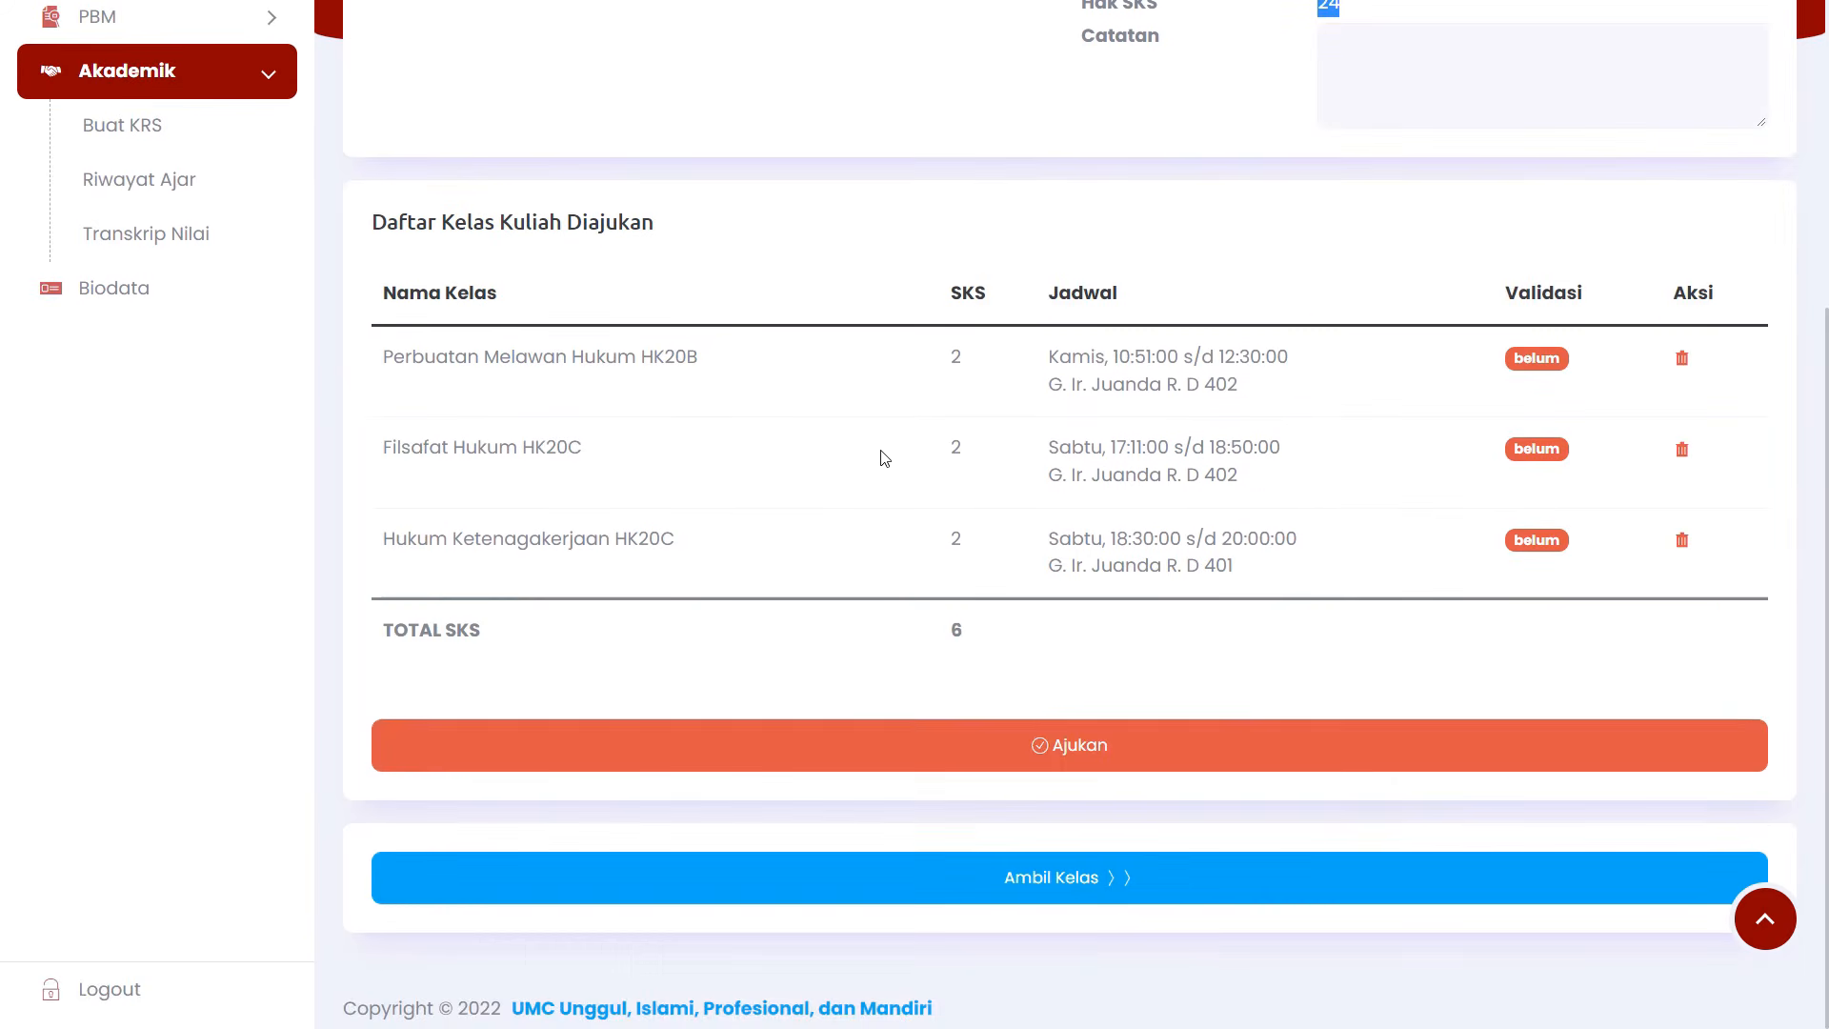
pyautogui.click(884, 458)
pyautogui.moveTo(947, 409); pyautogui.dragTo(976, 631)
pyautogui.click(977, 630)
# Add the Semester 5 course Hukum Pembuktian to the KRS by taking class HK20A.
pyautogui.click(1124, 894)
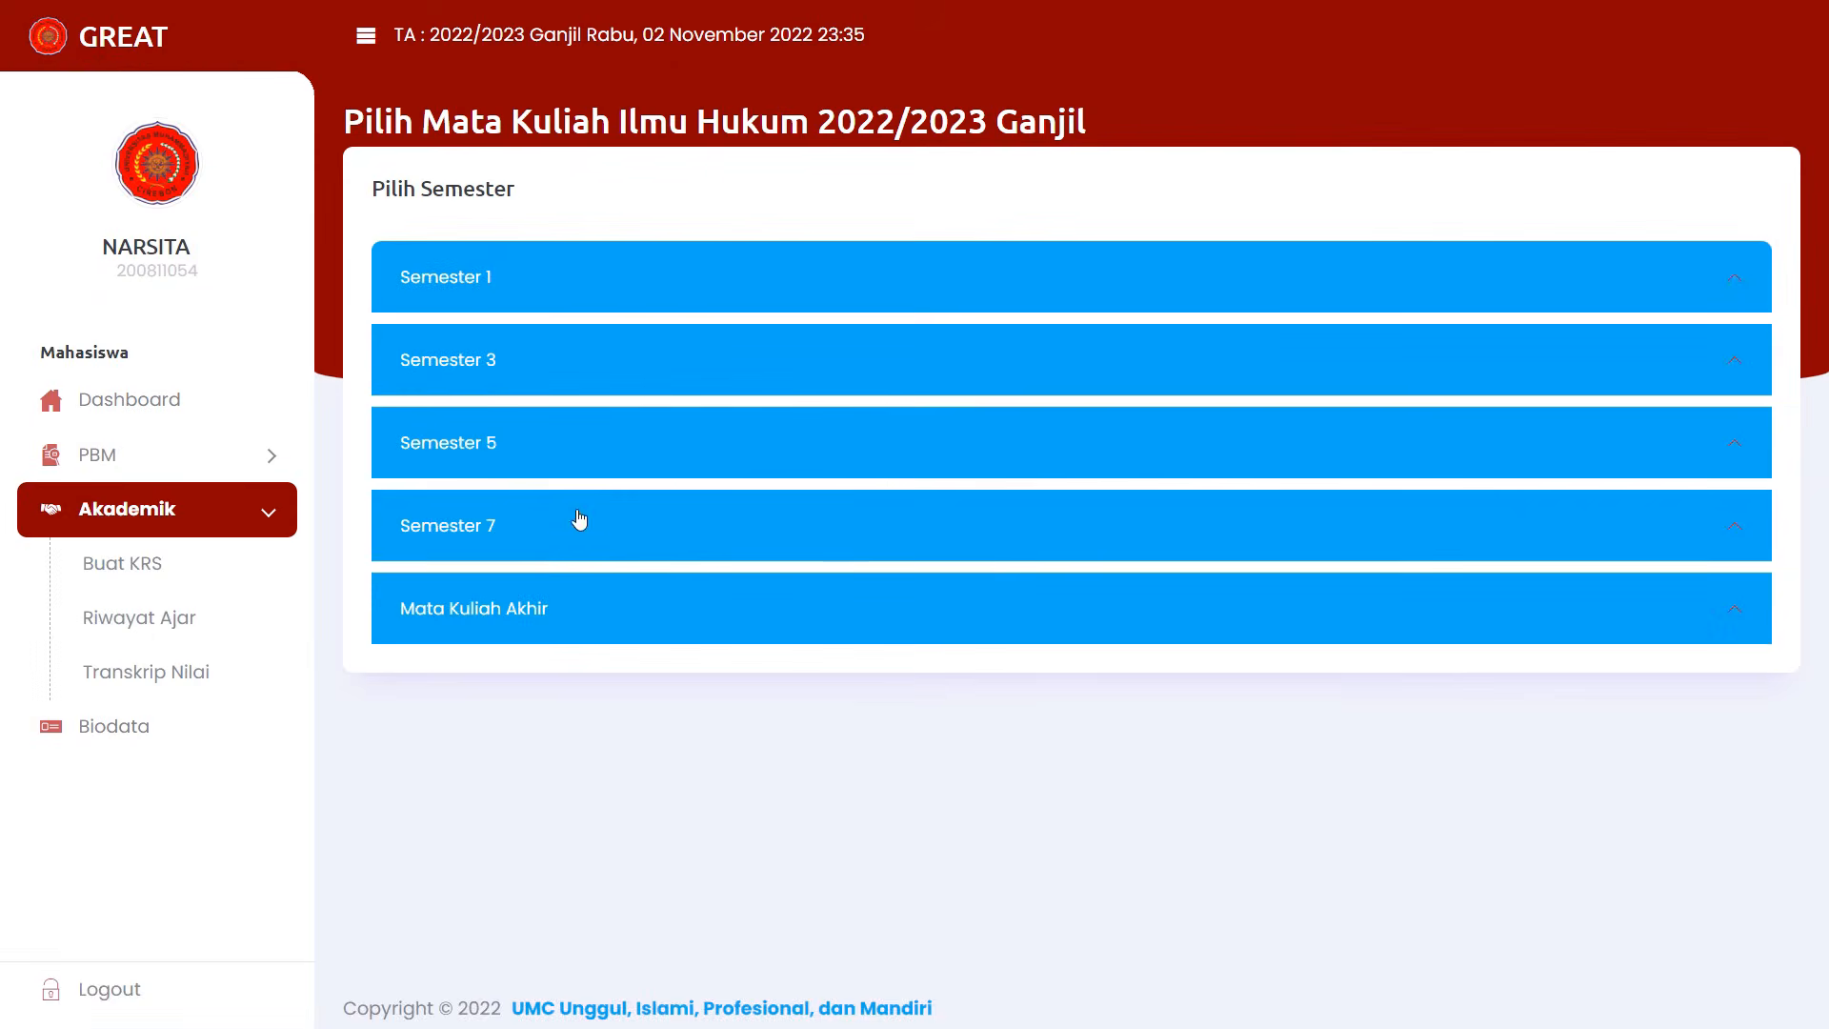
pyautogui.click(575, 446)
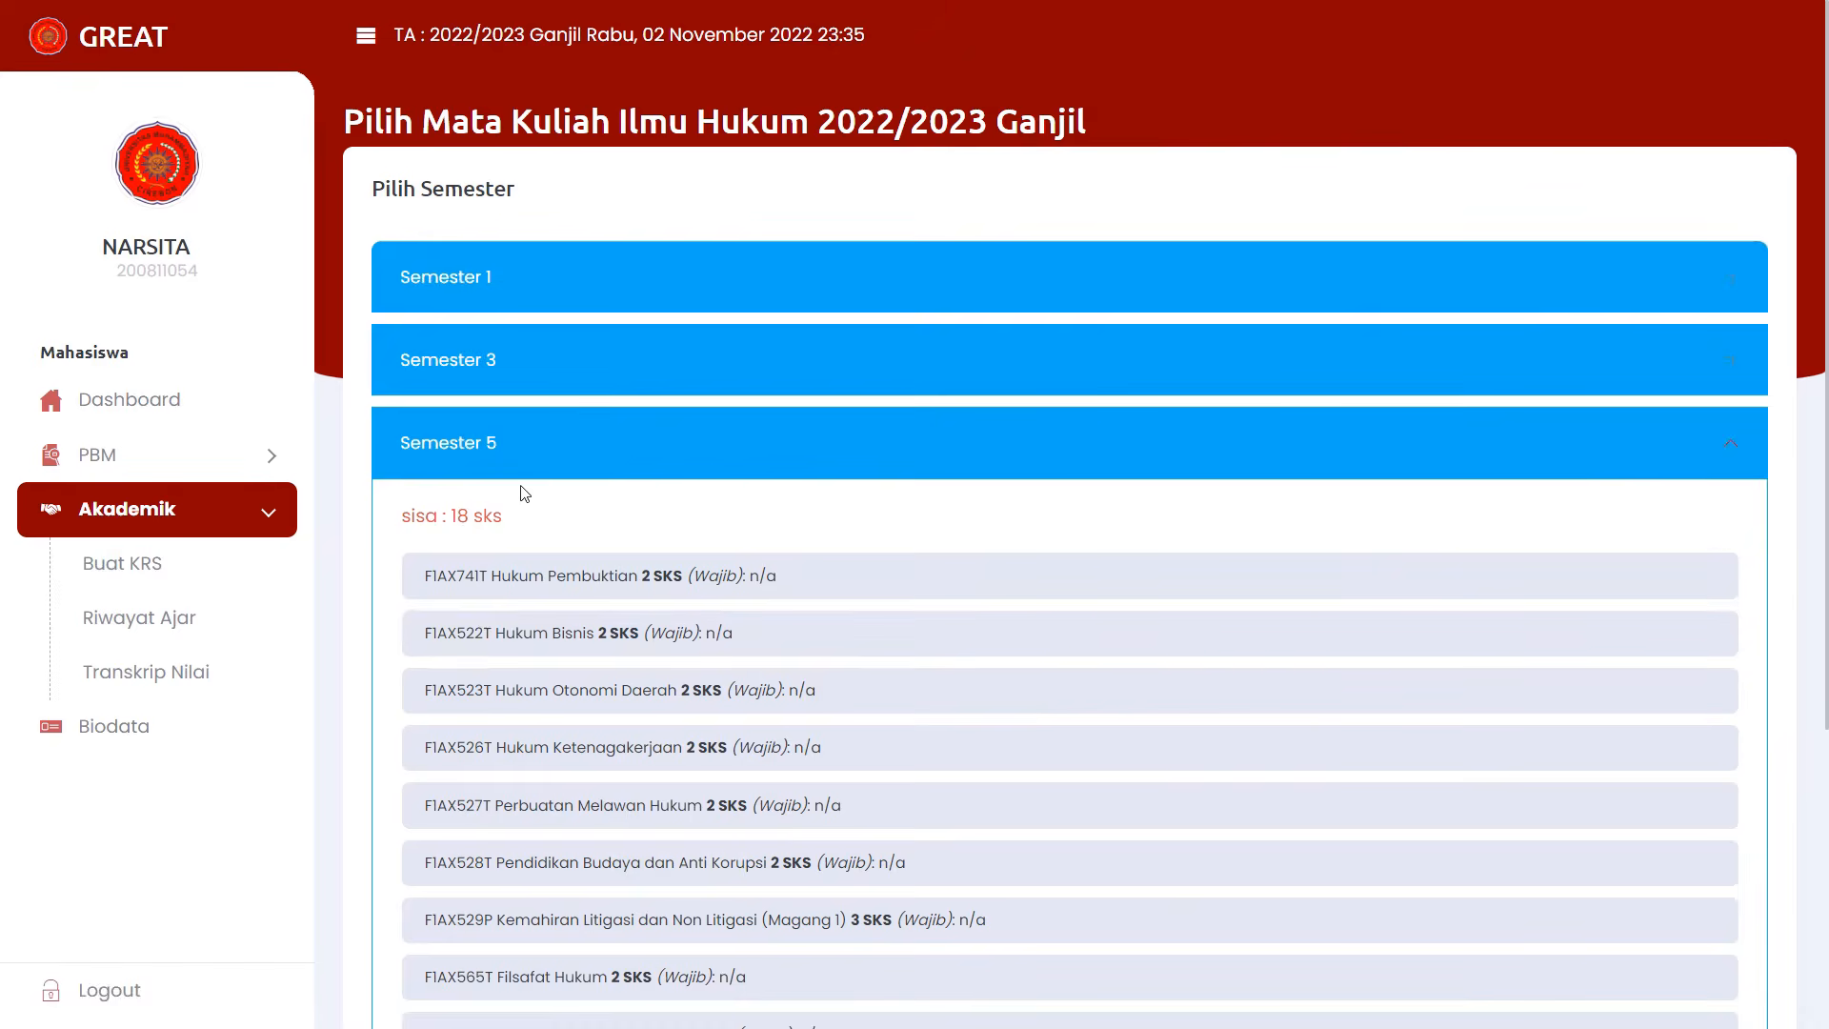
pyautogui.click(529, 578)
pyautogui.click(565, 799)
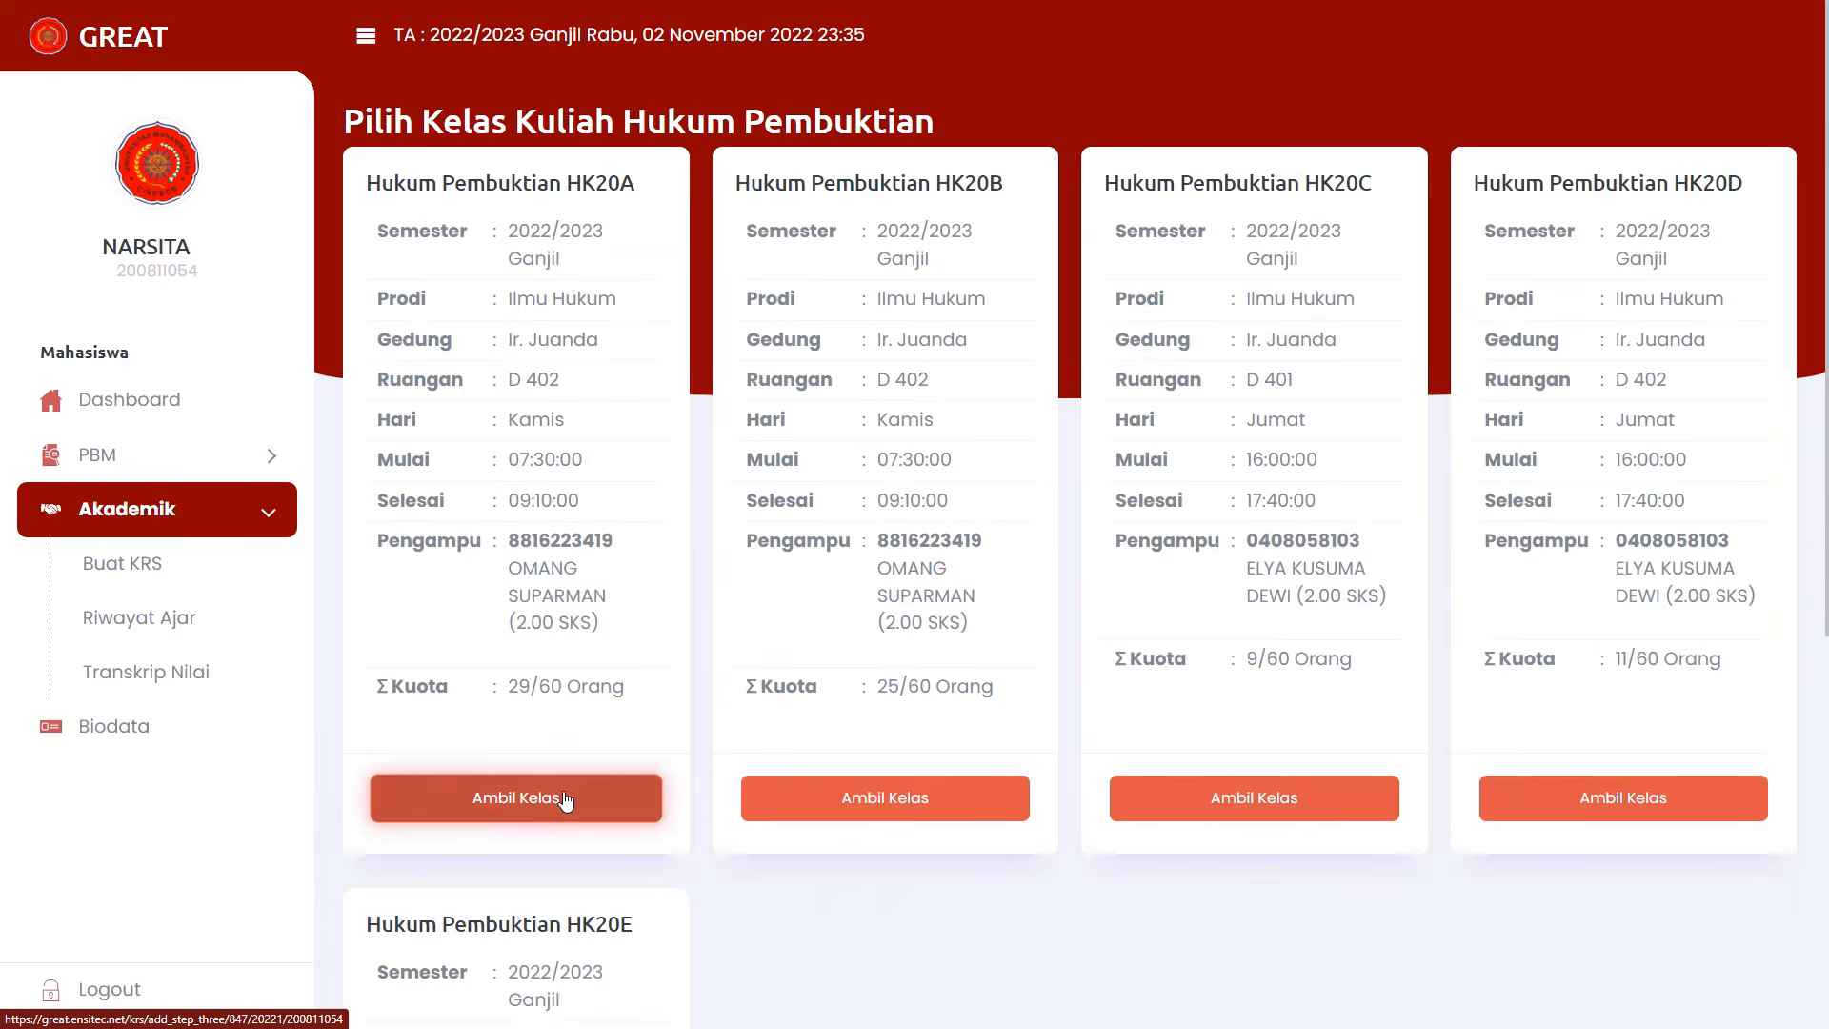
# Delete the Hukum Ketenagakerjaan HK20C class, whose schedule overlaps Filsafat Hukum, from the submitted class list and confirm the deletion.
pyautogui.scroll(-3, 572, 788)
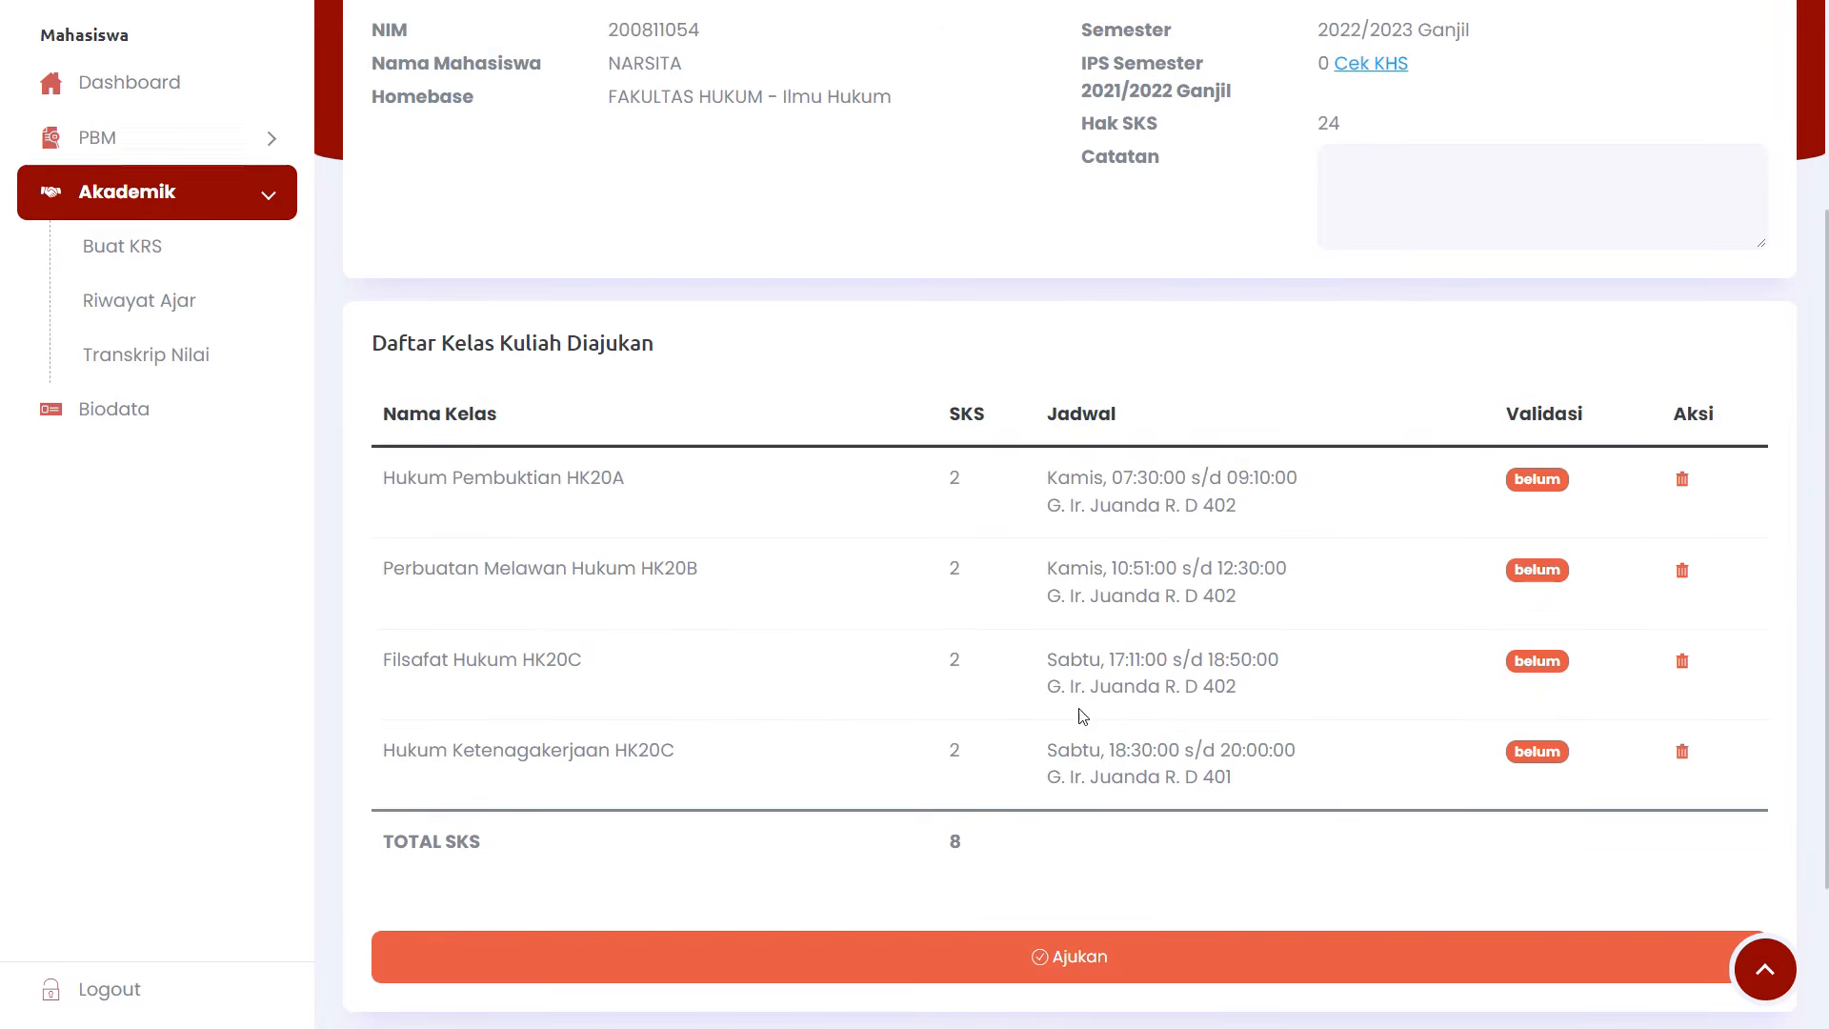
pyautogui.moveTo(1163, 623); pyautogui.dragTo(1168, 650)
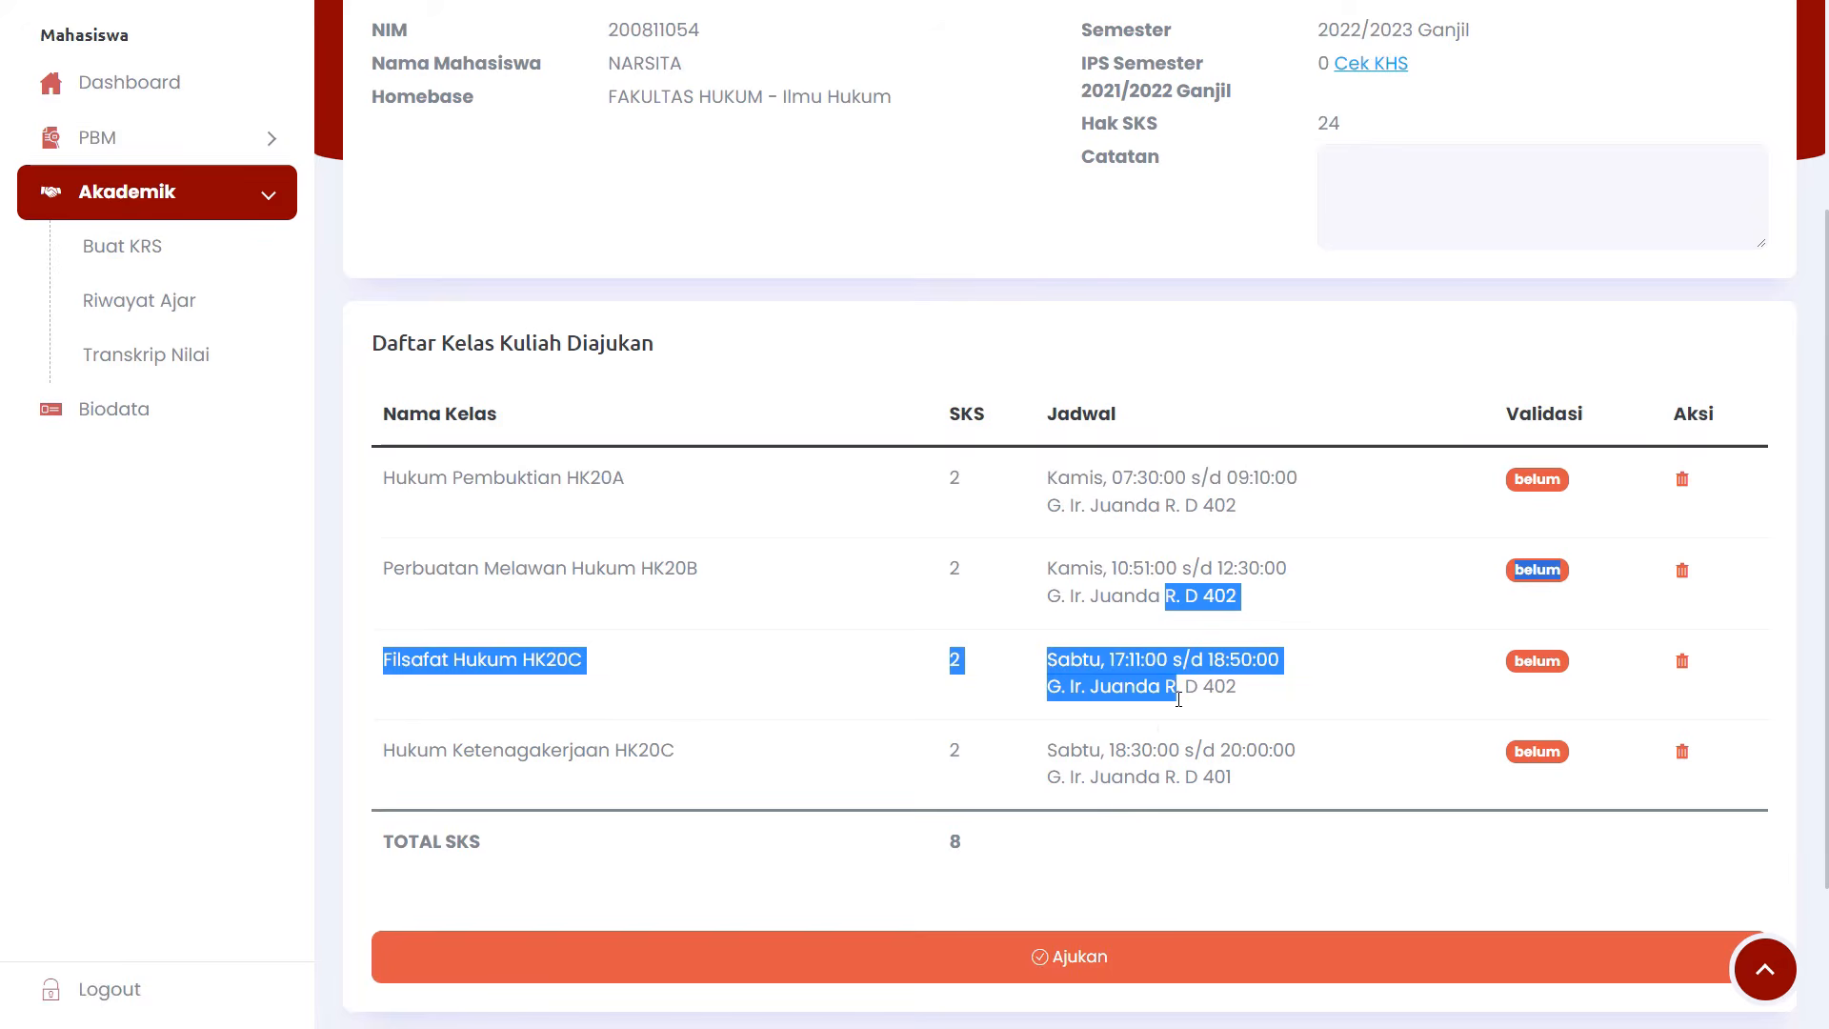
pyautogui.click(1166, 644)
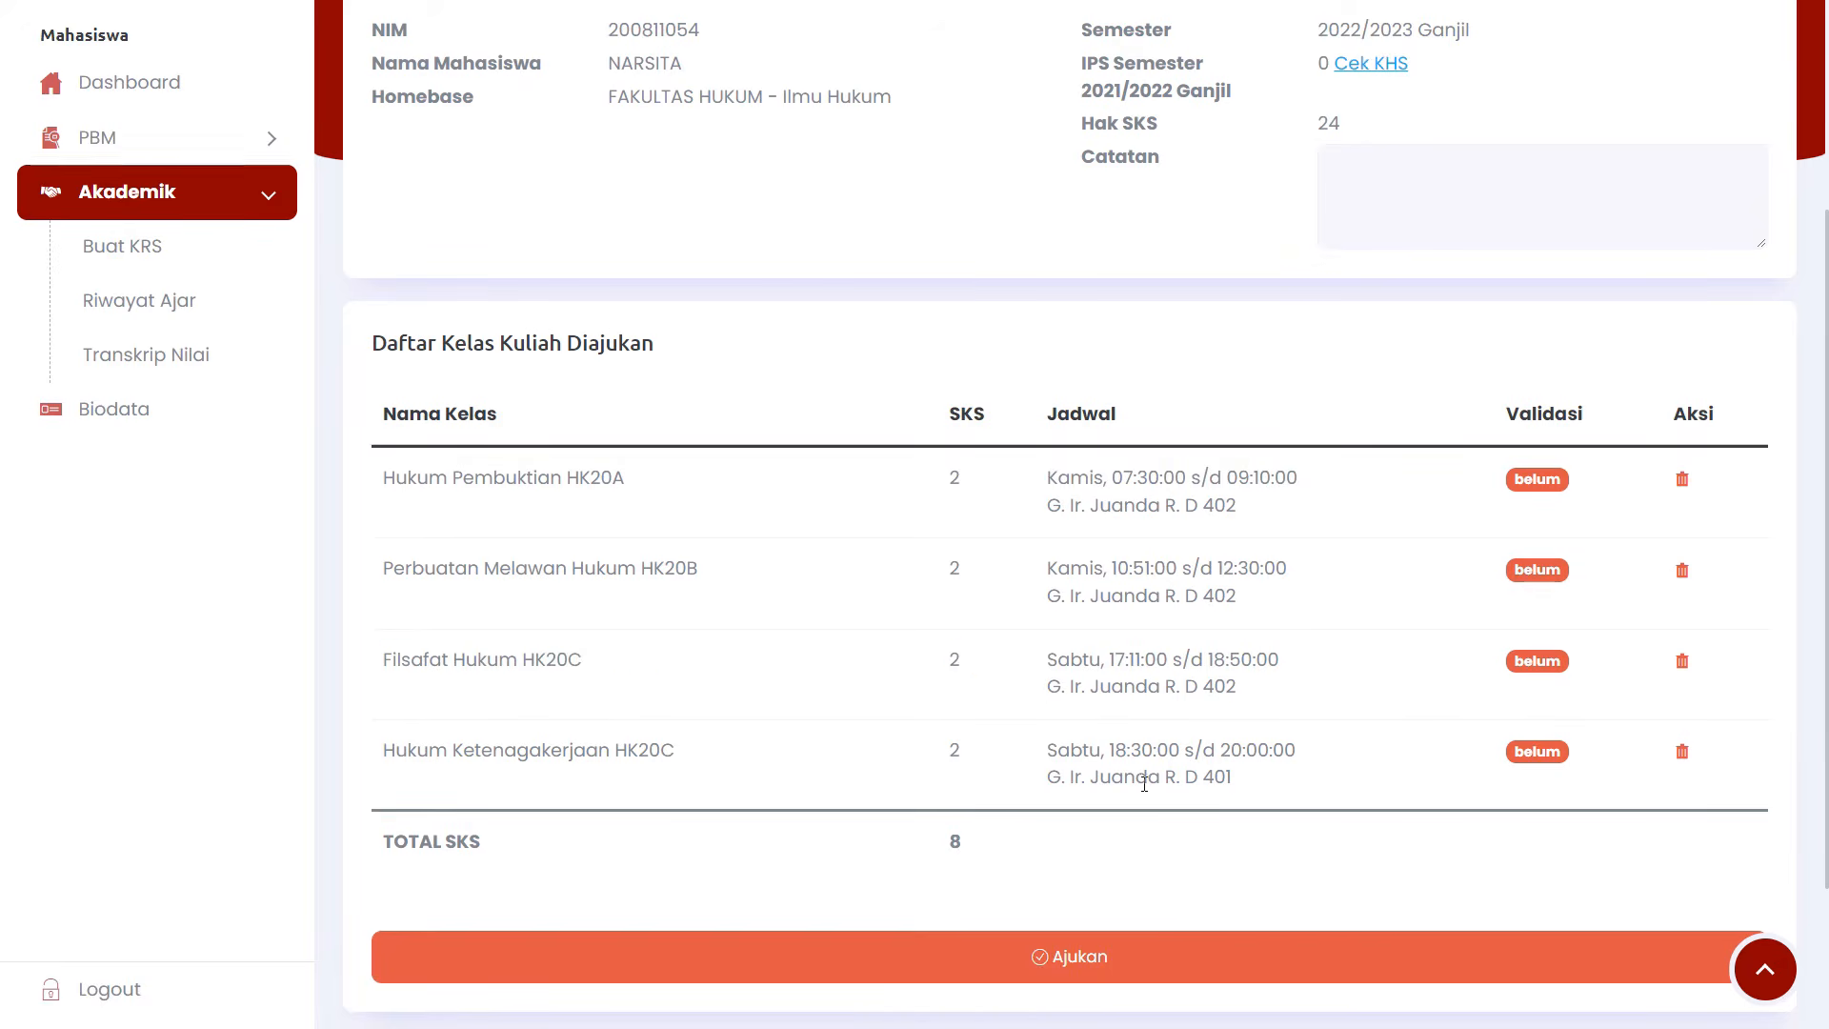
pyautogui.moveTo(551, 755); pyautogui.dragTo(861, 776)
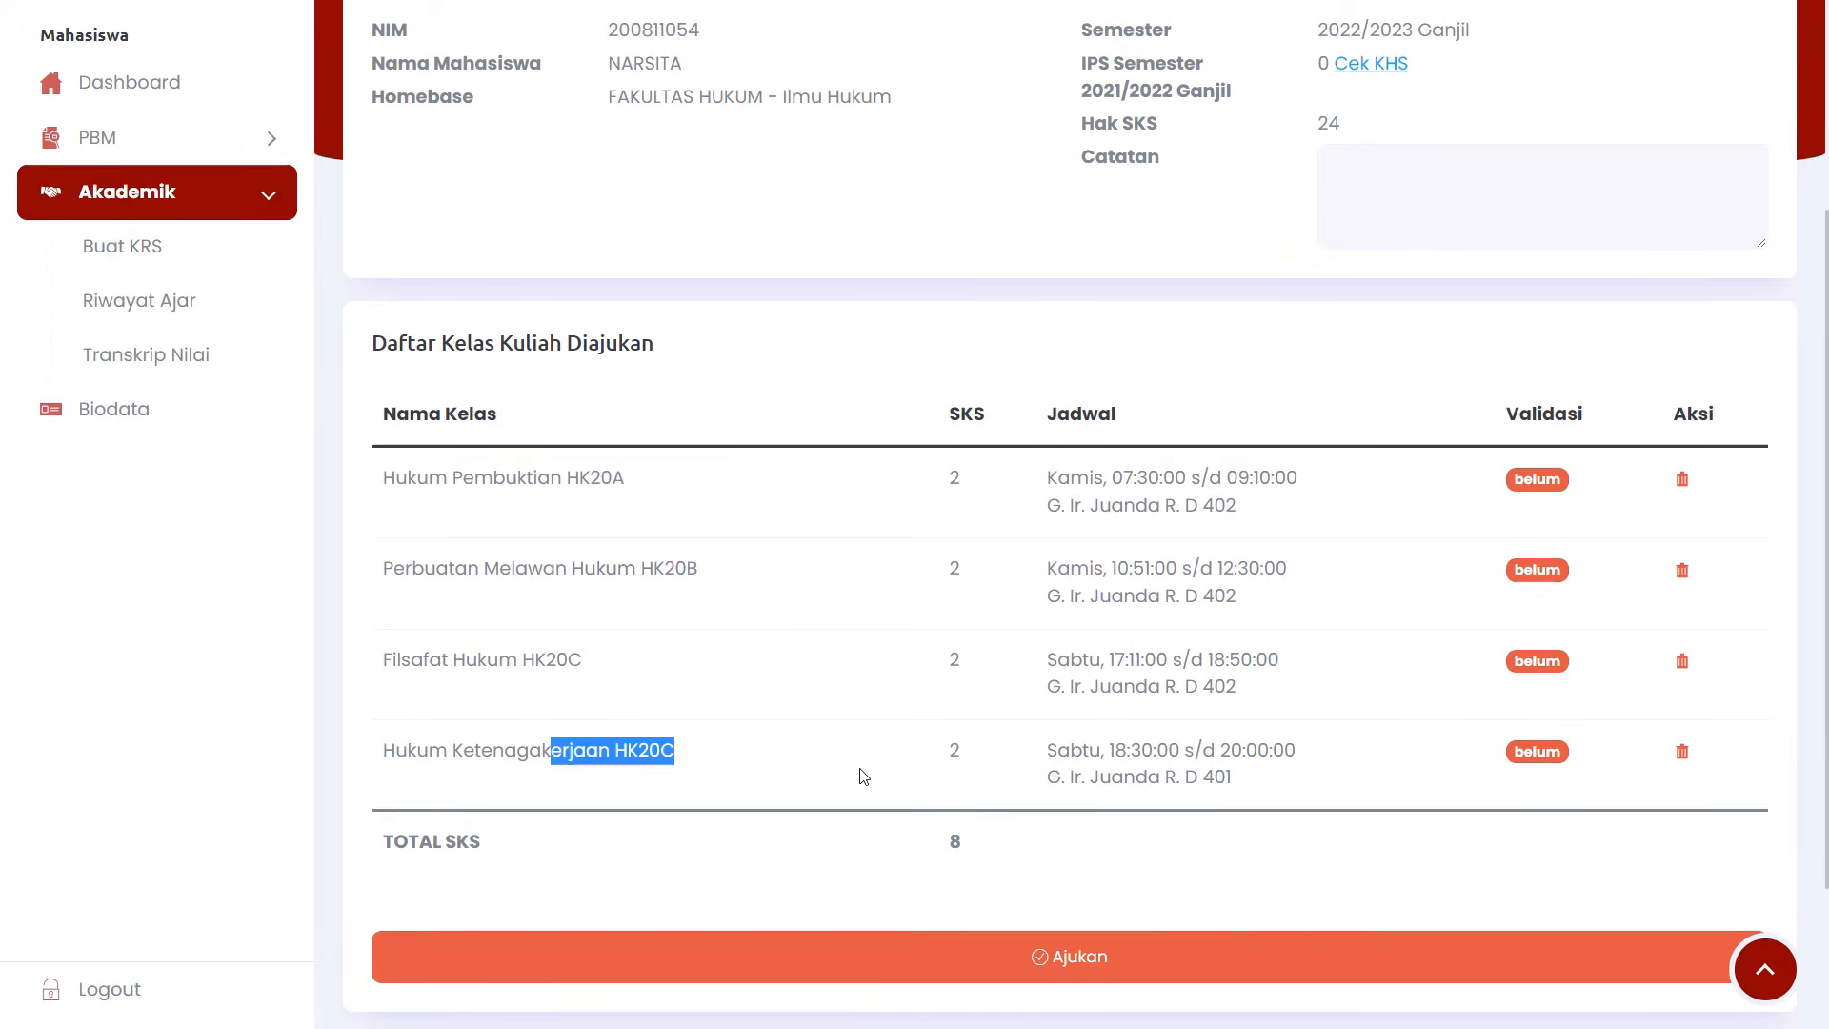
pyautogui.click(1683, 753)
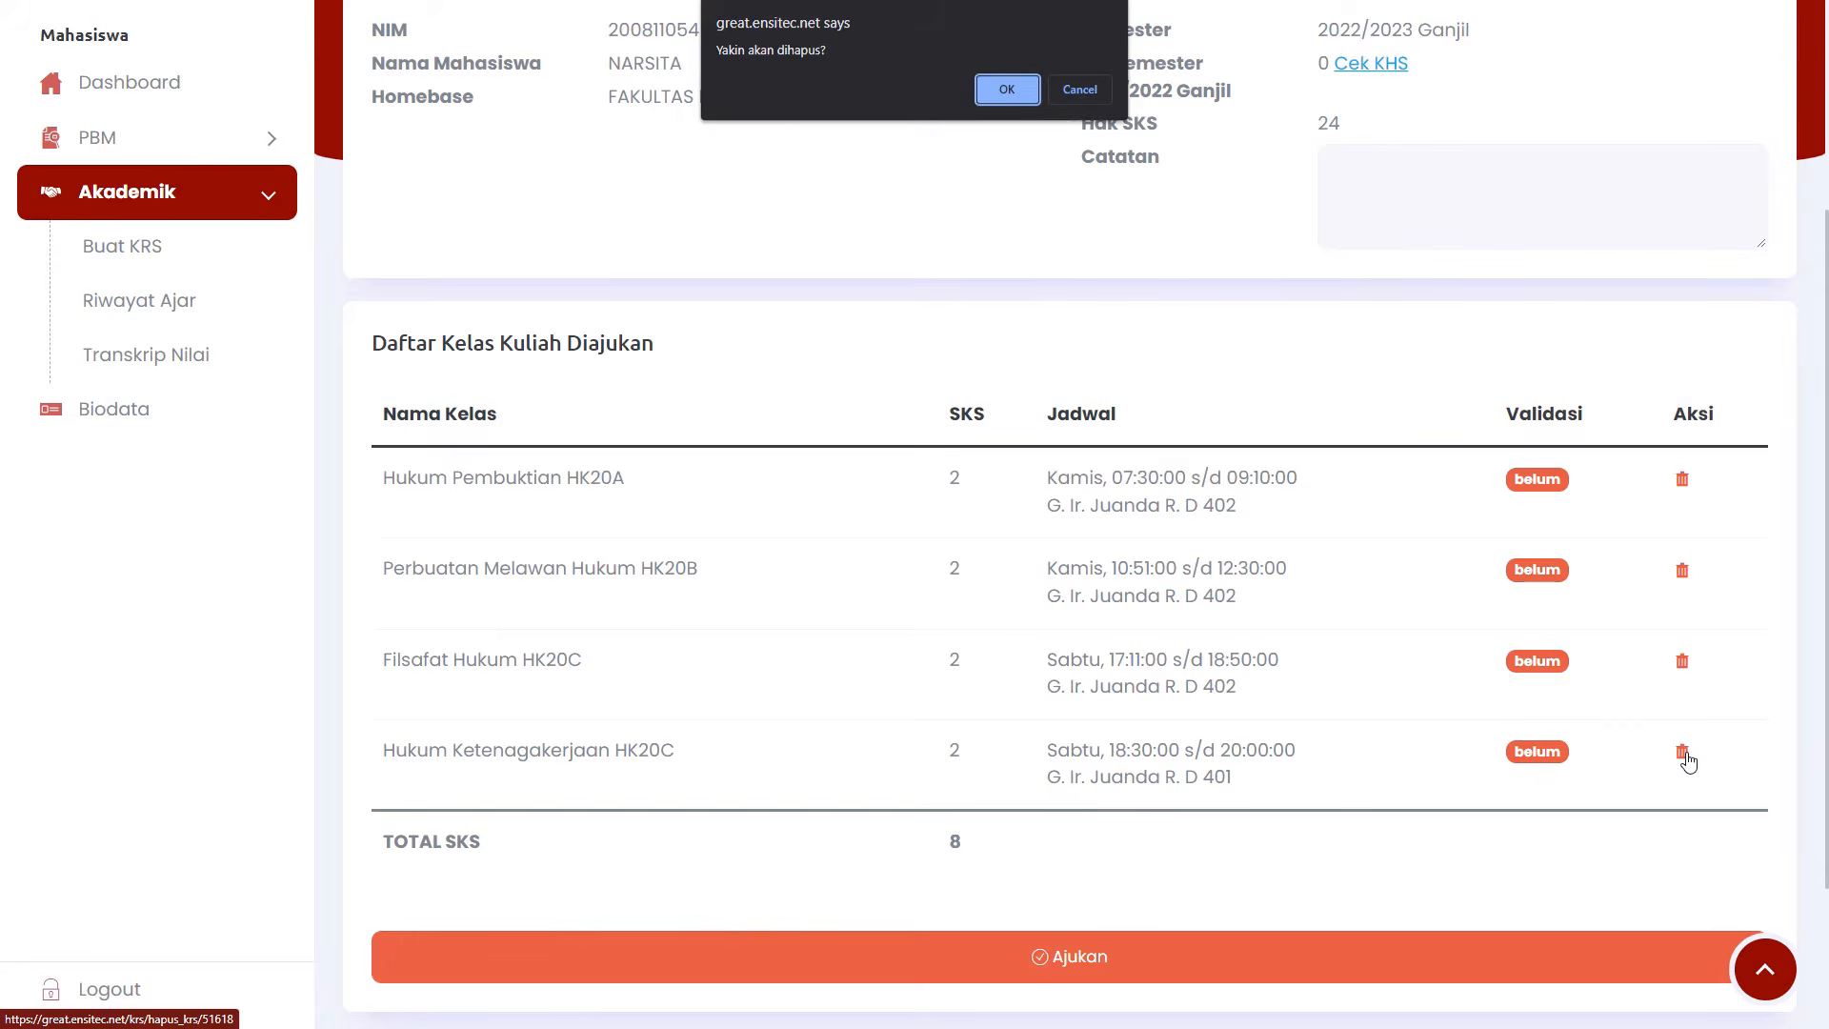
pyautogui.click(1021, 89)
# Review the class codes and schedules of Hukum Pembuktian, Perbuatan Melawan Hukum and Filsafat Hukum in the submitted class list.
pyautogui.scroll(-5, 995, 583)
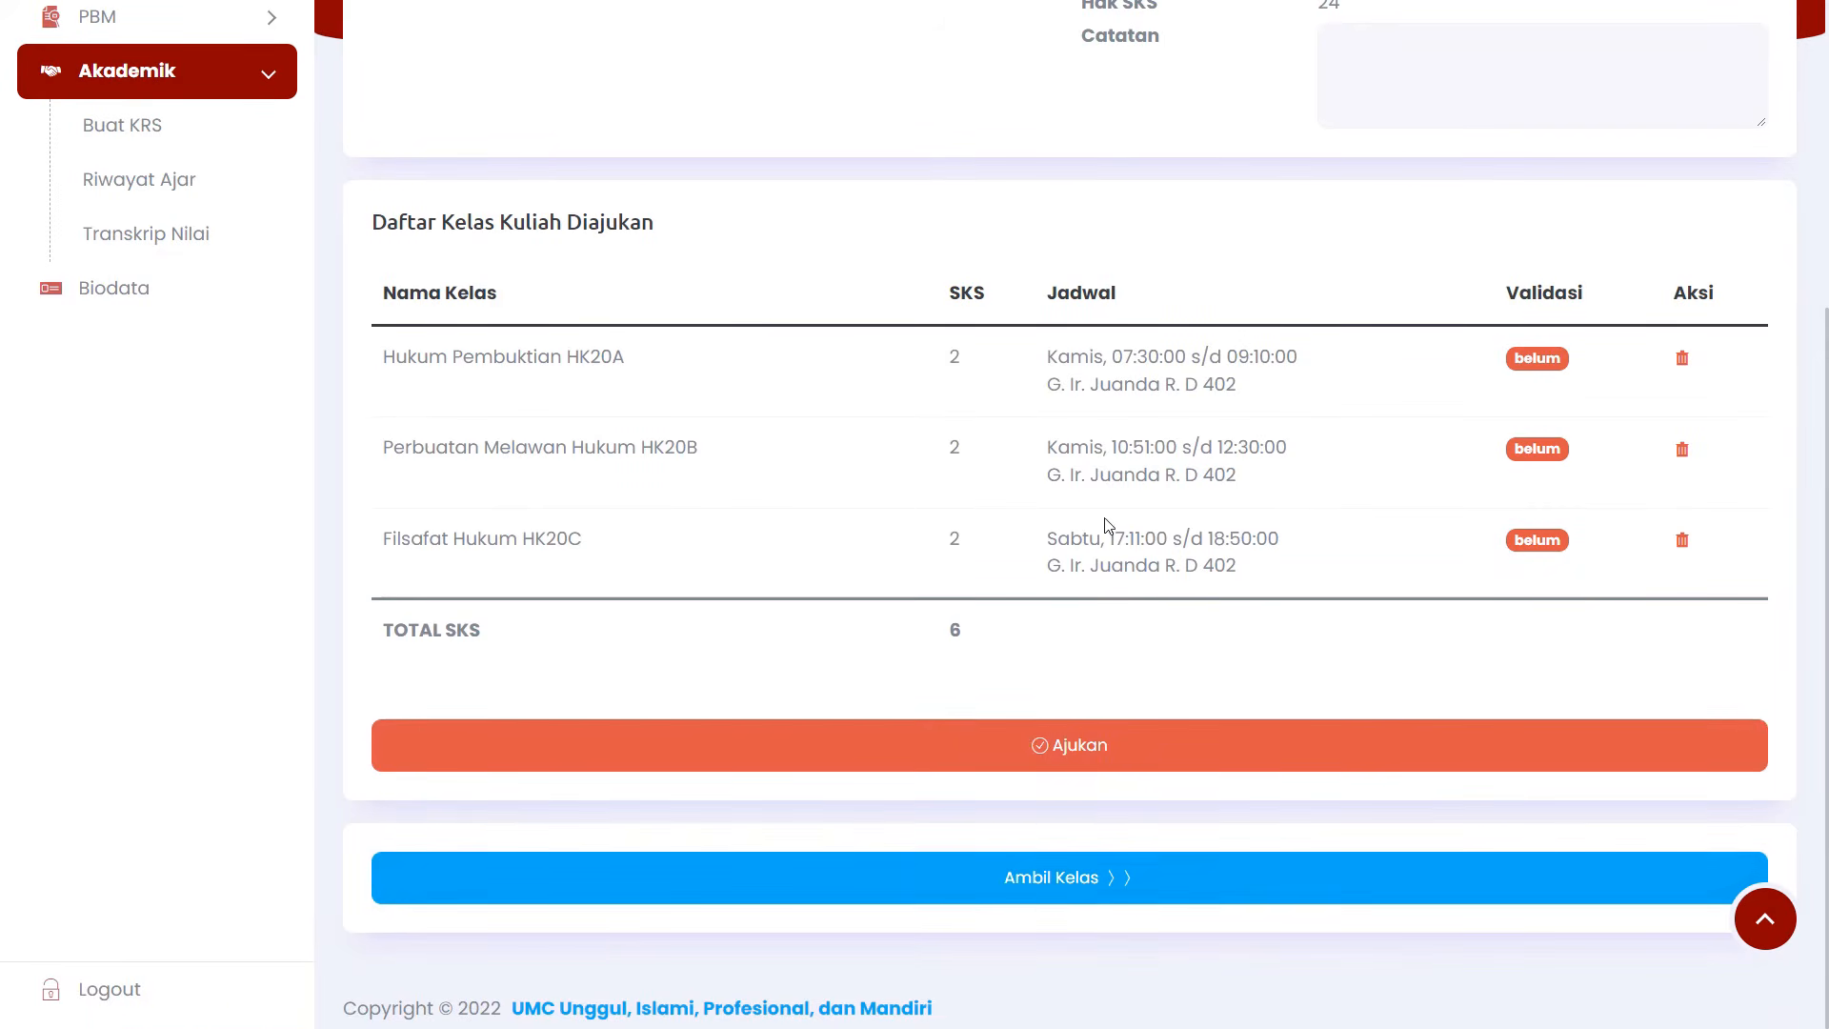
pyautogui.moveTo(496, 354); pyautogui.dragTo(1259, 575)
pyautogui.click(710, 374)
pyautogui.moveTo(474, 360); pyautogui.dragTo(508, 360)
pyautogui.click(530, 362)
pyautogui.scroll(1, 1111, 470)
pyautogui.scroll(1, 1111, 469)
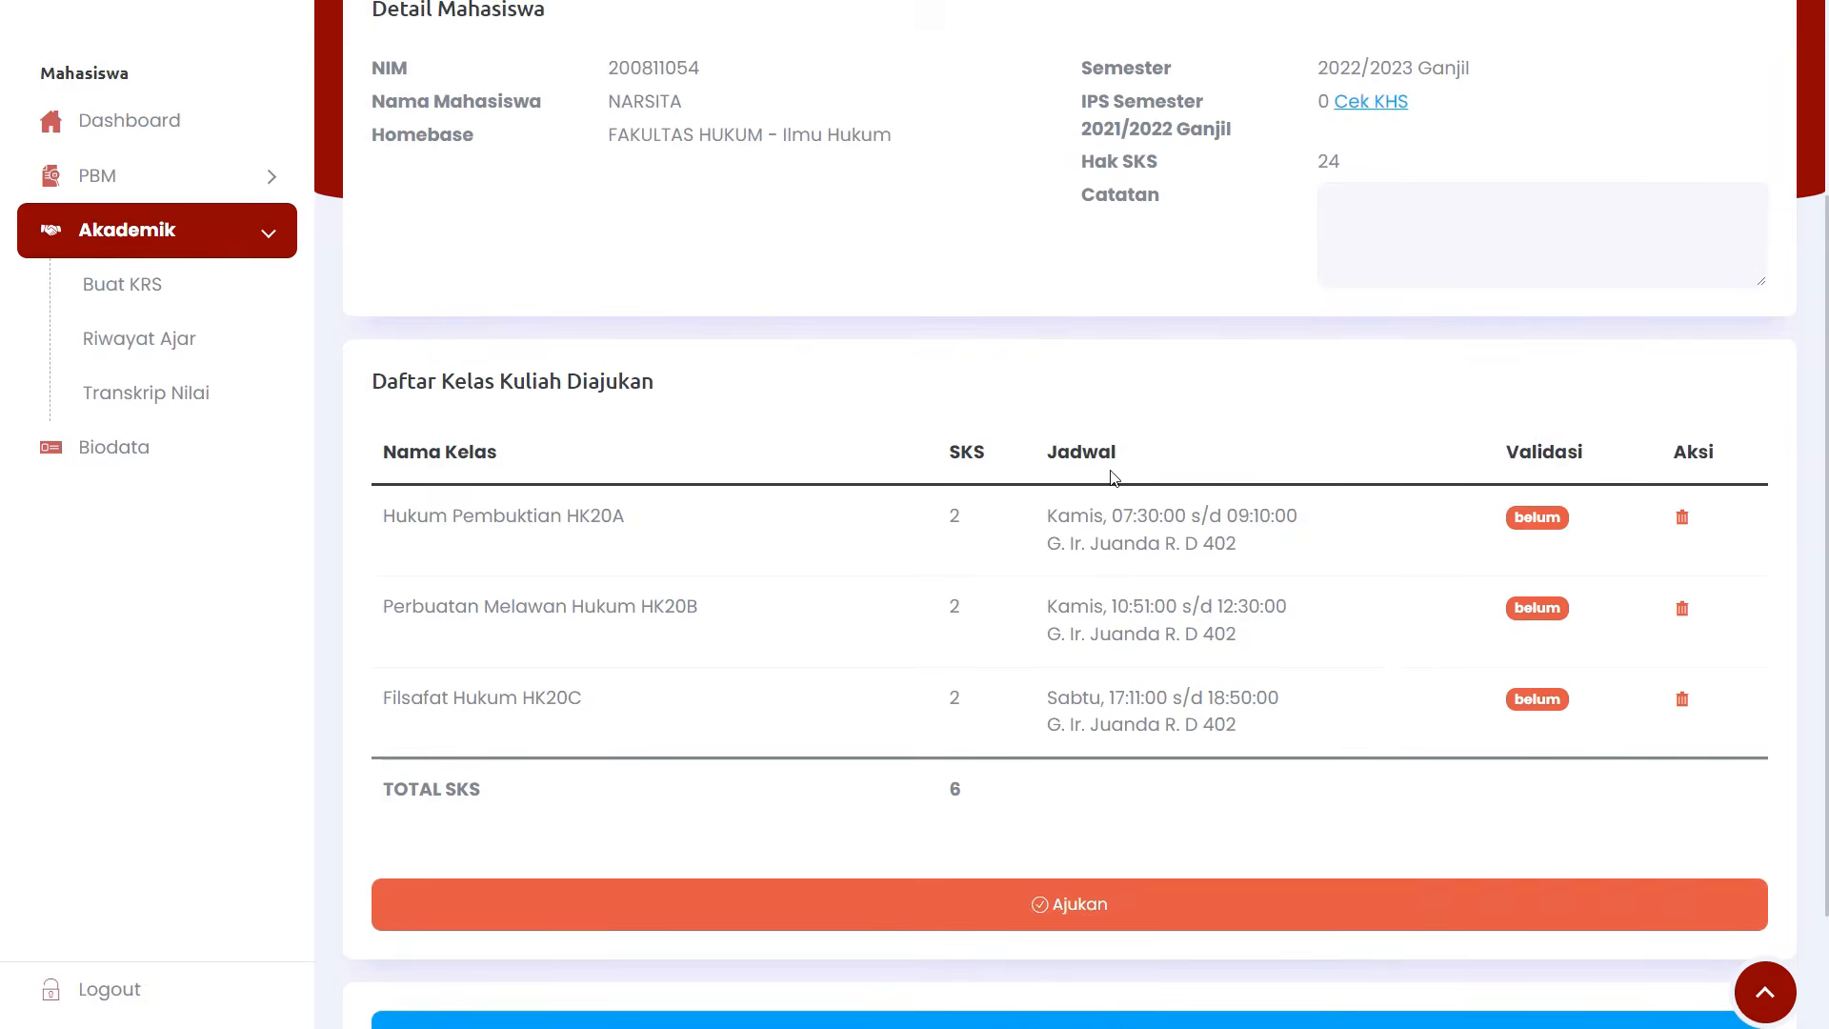
pyautogui.scroll(-2, 1112, 476)
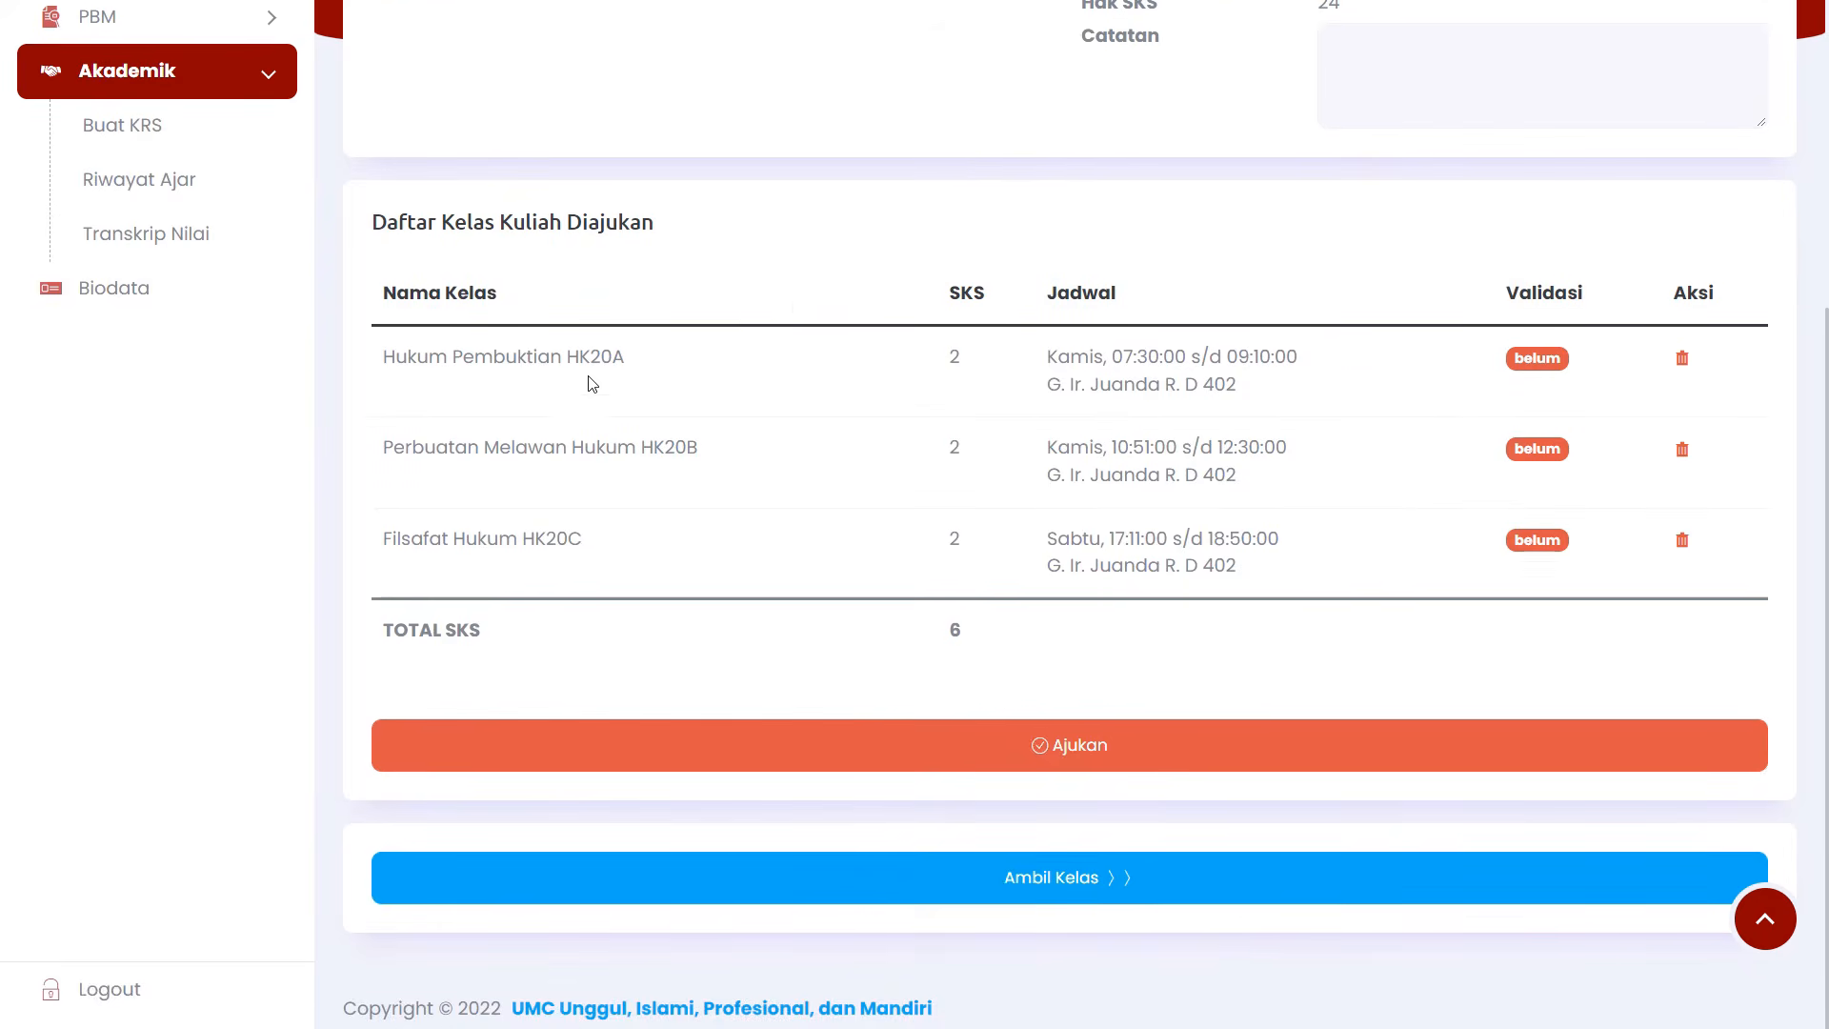
pyautogui.moveTo(643, 376); pyautogui.dragTo(1284, 560)
pyautogui.click(1297, 571)
# Examine the Validasi status of each class in the submitted class list before submission.
pyautogui.moveTo(1520, 294); pyautogui.dragTo(1568, 297)
pyautogui.click(1535, 359)
pyautogui.moveTo(1513, 370); pyautogui.dragTo(1567, 361)
pyautogui.click(1531, 359)
pyautogui.click(1522, 359)
pyautogui.moveTo(1513, 449); pyautogui.dragTo(1567, 452)
pyautogui.click(1528, 450)
pyautogui.moveTo(1514, 359); pyautogui.dragTo(1558, 358)
pyautogui.click(1528, 359)
# Submit the 2022/2023 Ganjil KRS and agree to the Pernyataan Persetujuan Ajuan KRS statement.
pyautogui.click(1095, 747)
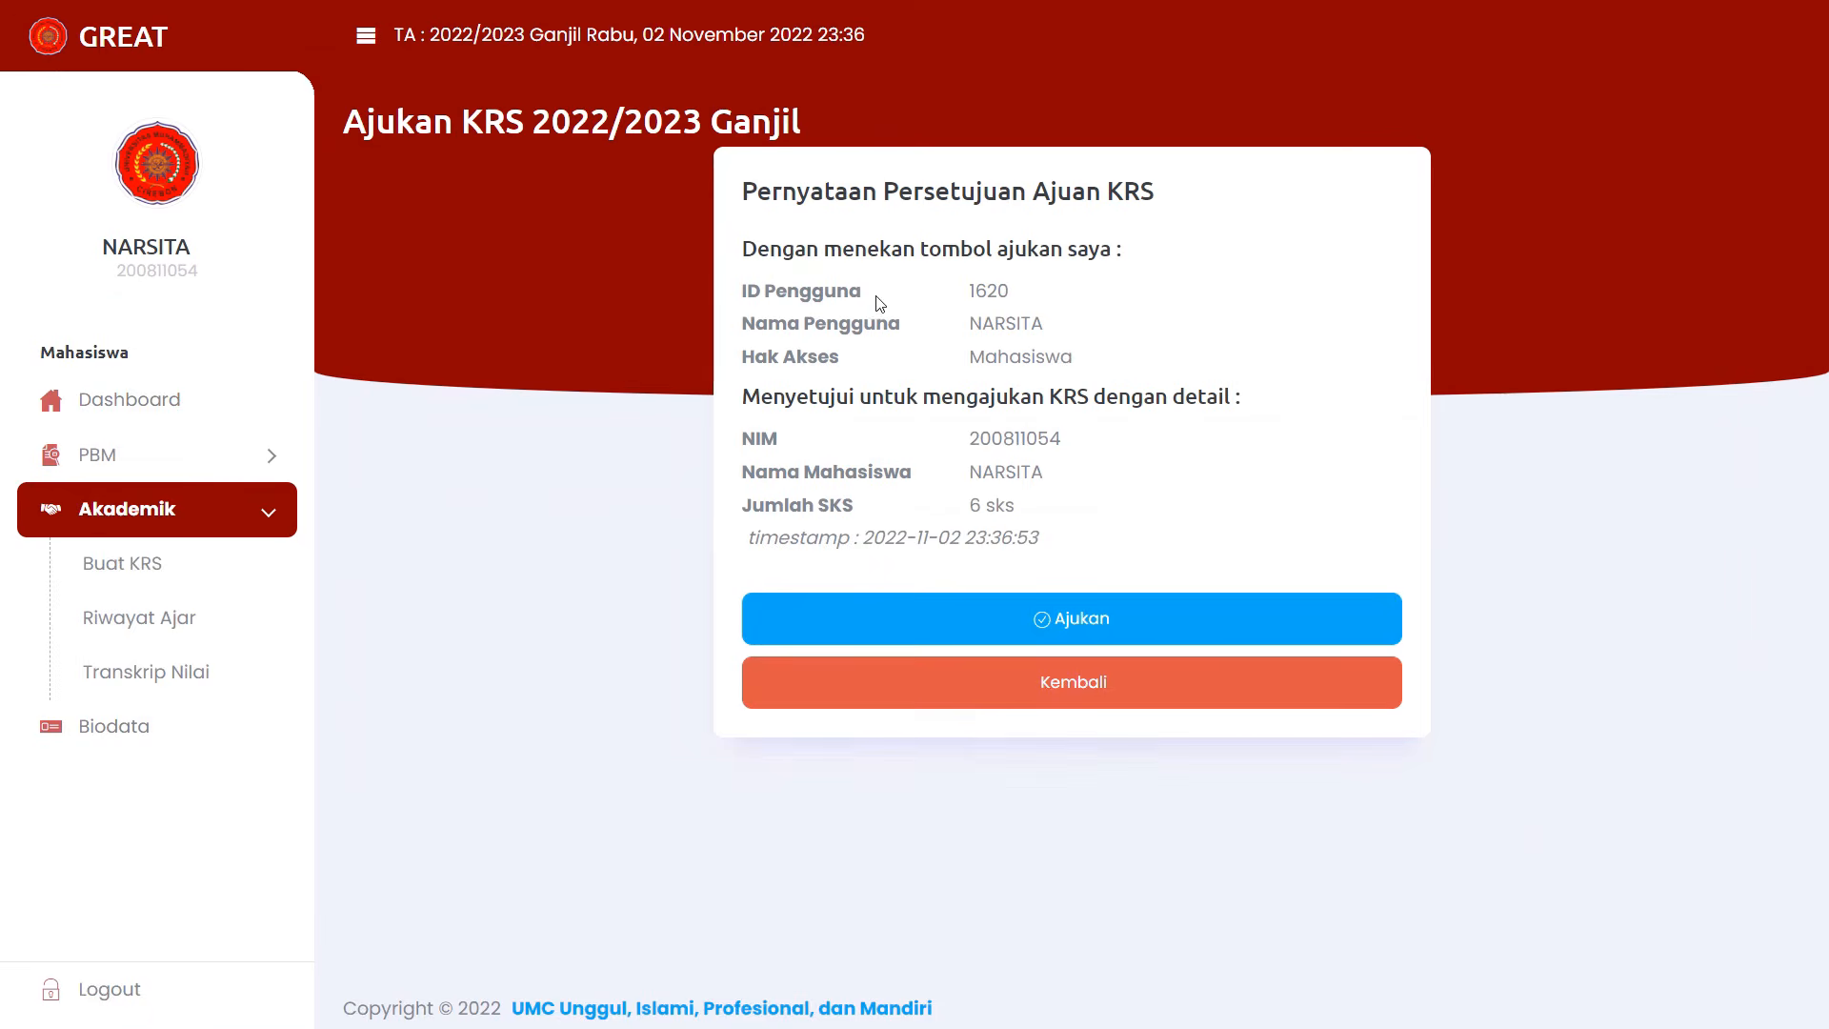
pyautogui.moveTo(829, 238); pyautogui.dragTo(1084, 385)
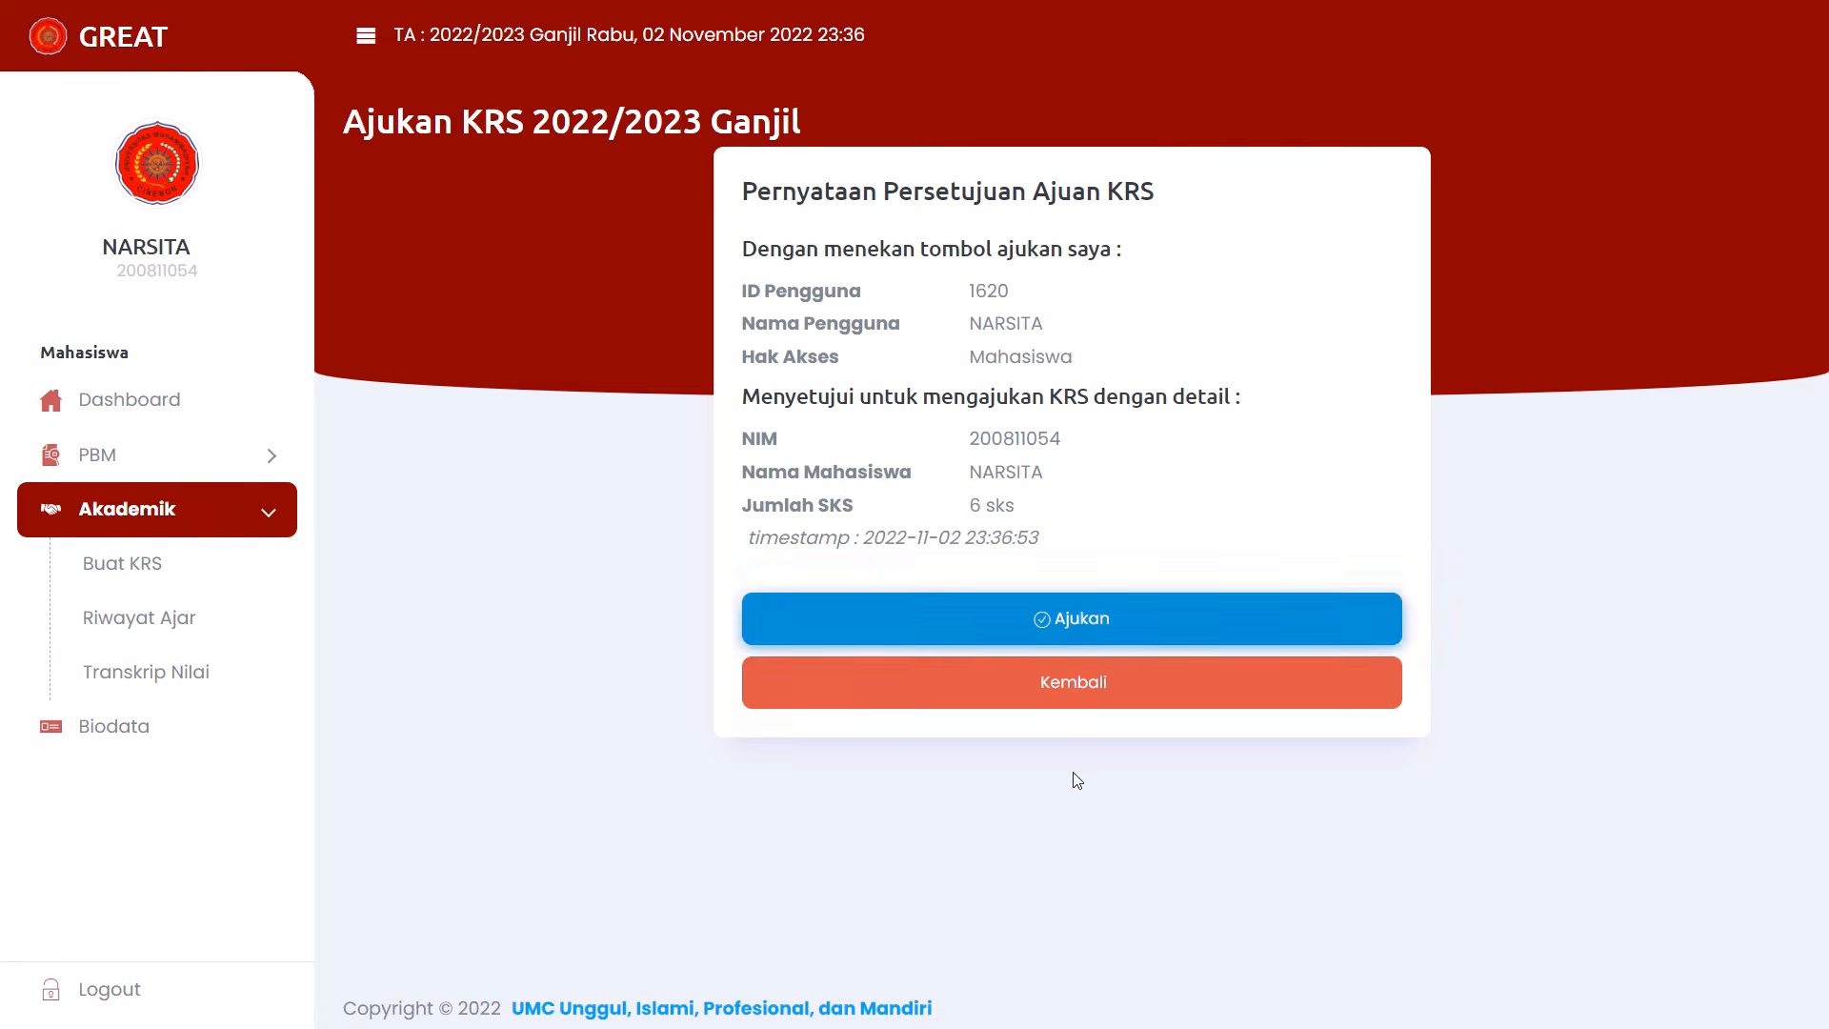
pyautogui.click(1049, 633)
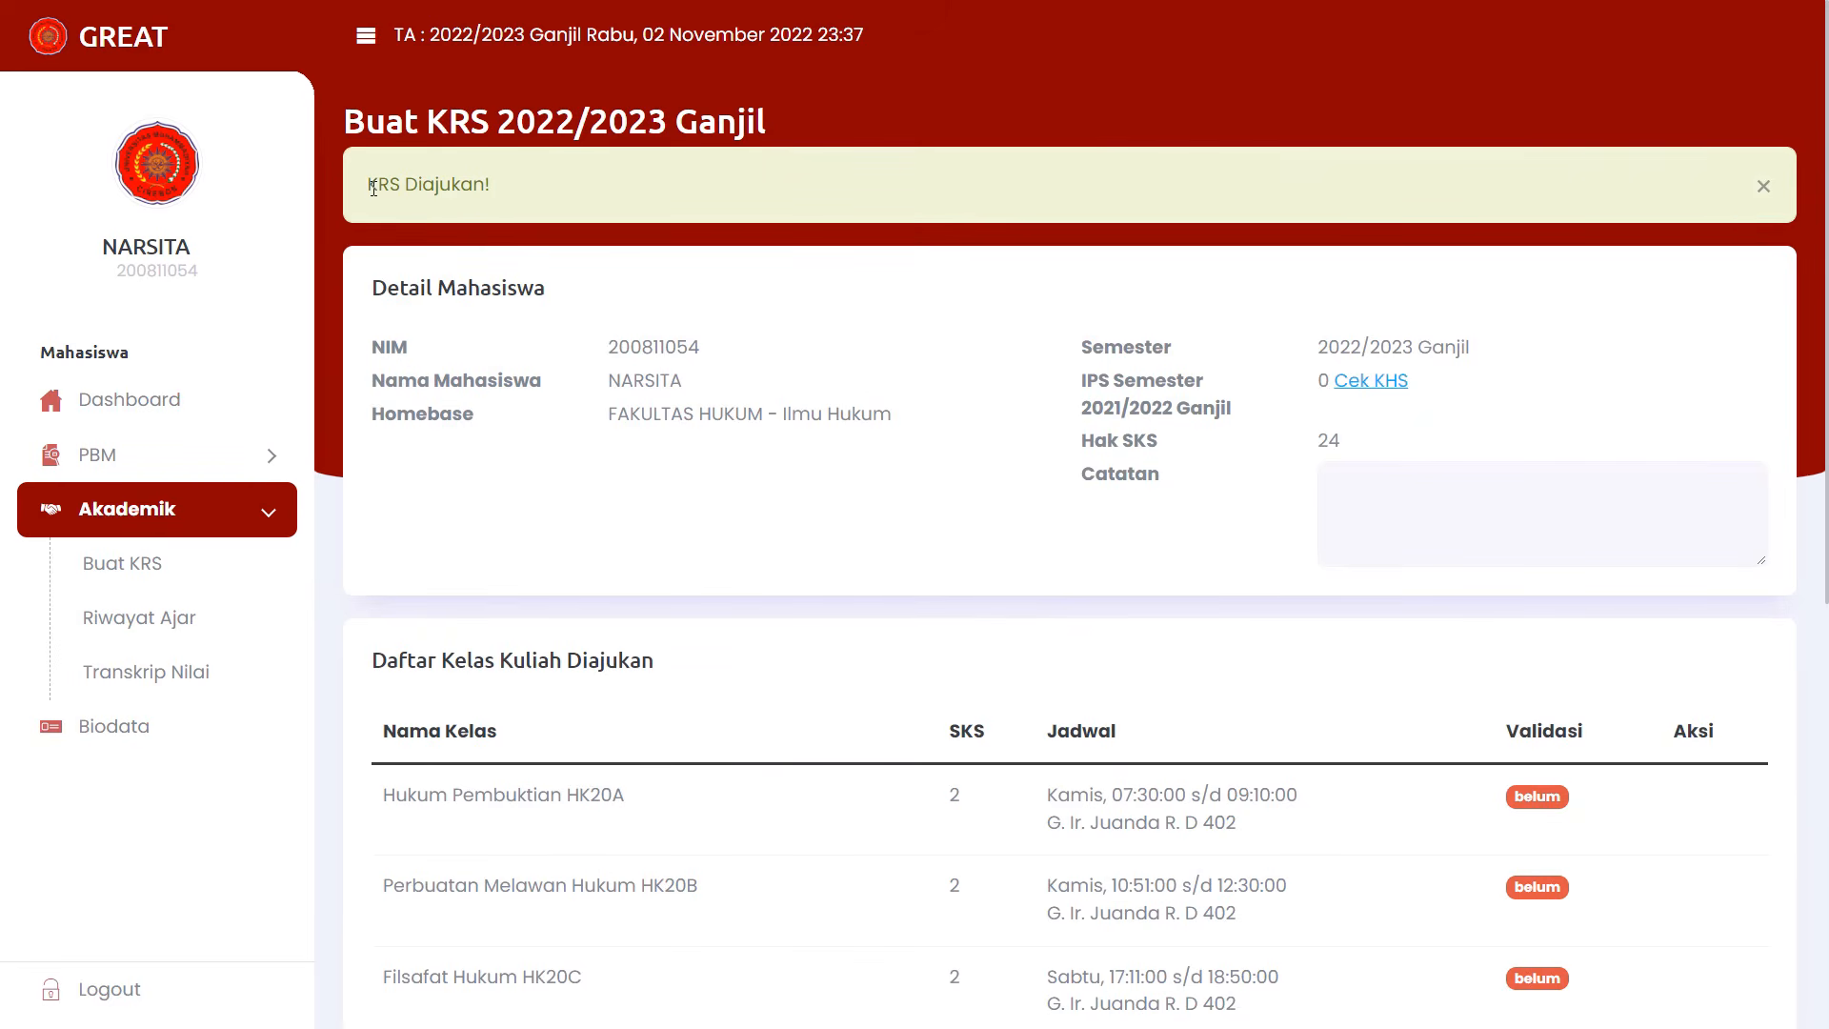
pyautogui.moveTo(370, 187); pyautogui.dragTo(486, 184)
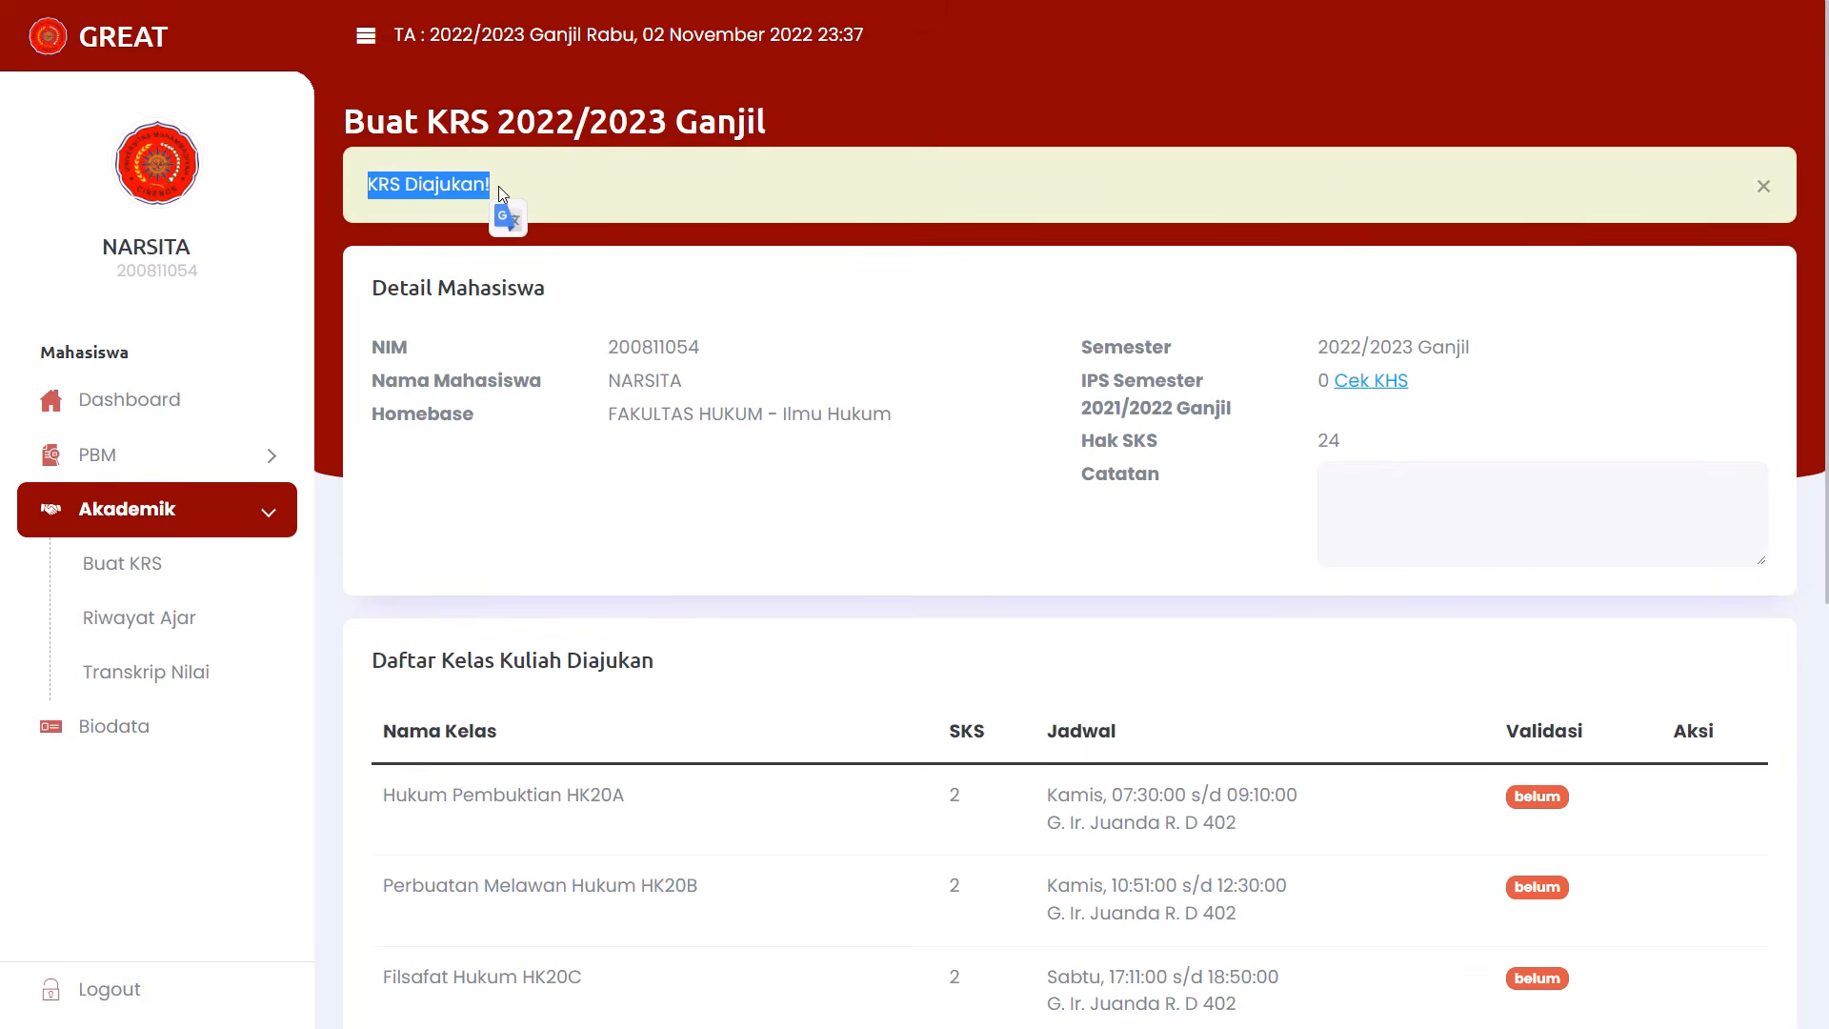
pyautogui.moveTo(499, 186); pyautogui.dragTo(368, 184)
pyautogui.click(499, 186)
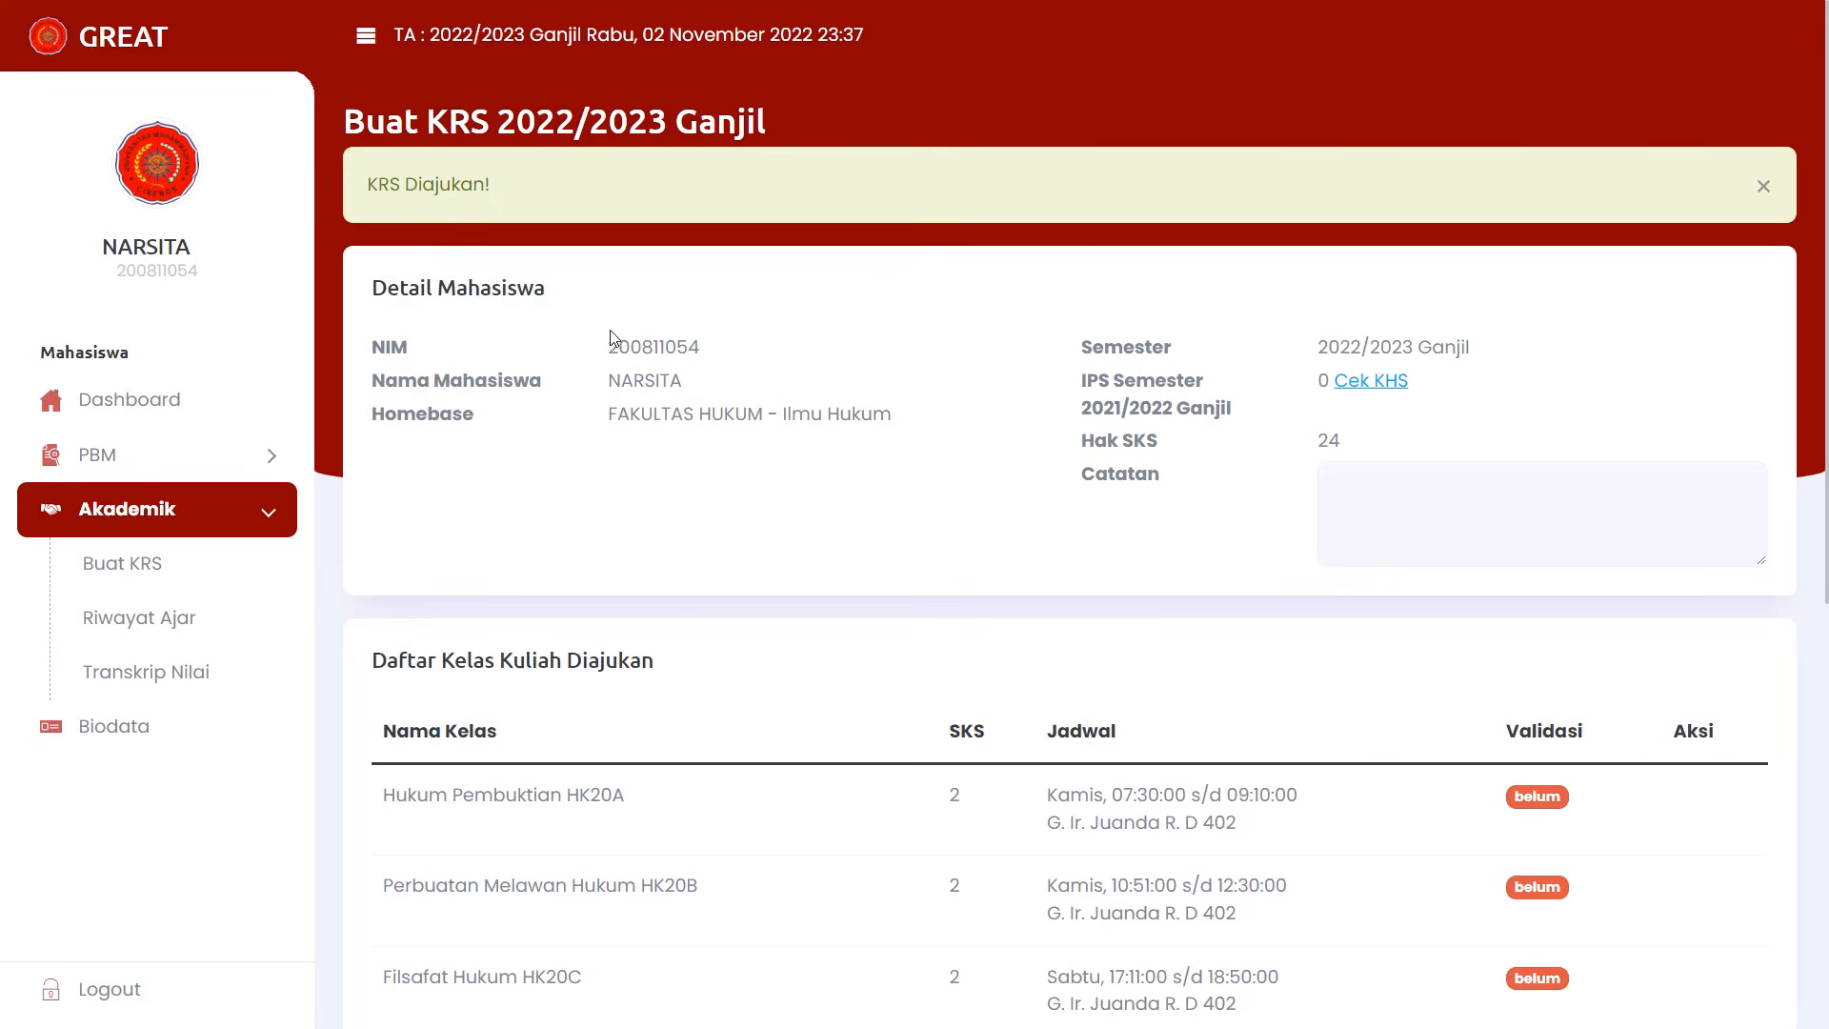
# Examine the Mahasiswa, Dosen Wali, Akademik, Keuangan and Program Studi approvals in the Validasi KRS section.
pyautogui.scroll(-6, 610, 338)
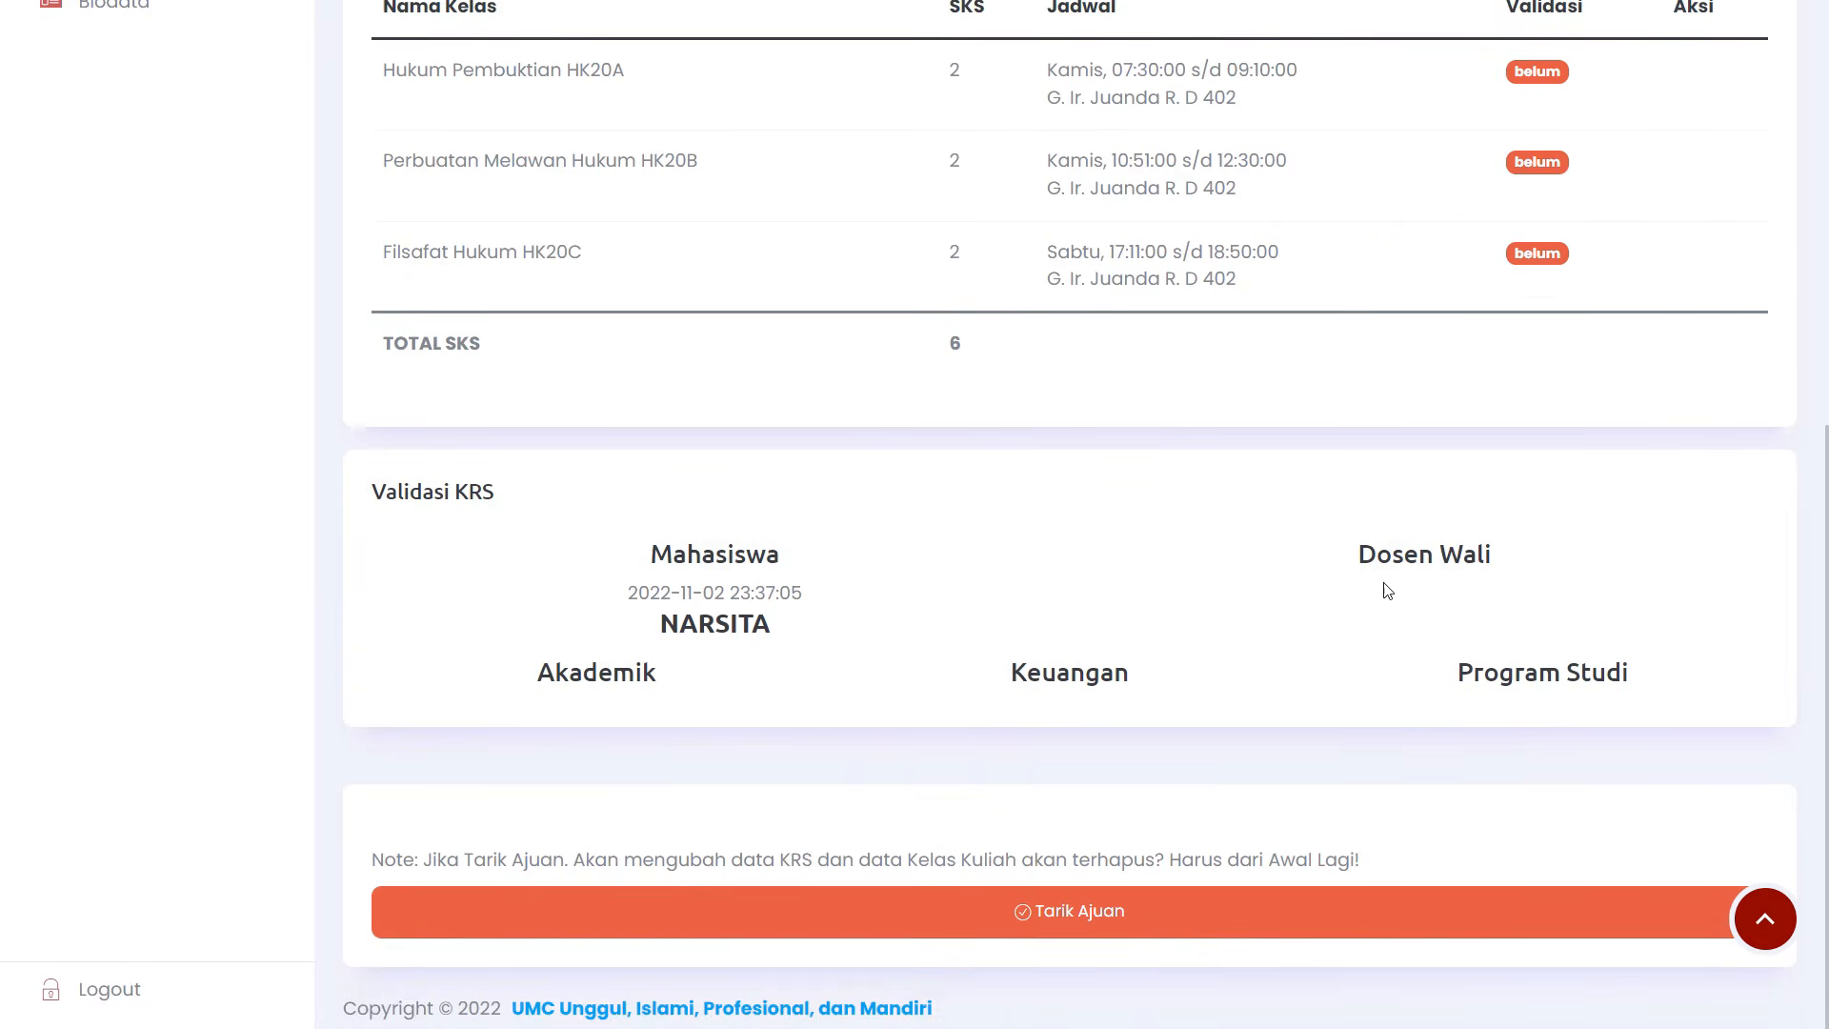
pyautogui.moveTo(1384, 586); pyautogui.dragTo(1479, 575)
pyautogui.moveTo(987, 673); pyautogui.dragTo(1153, 678)
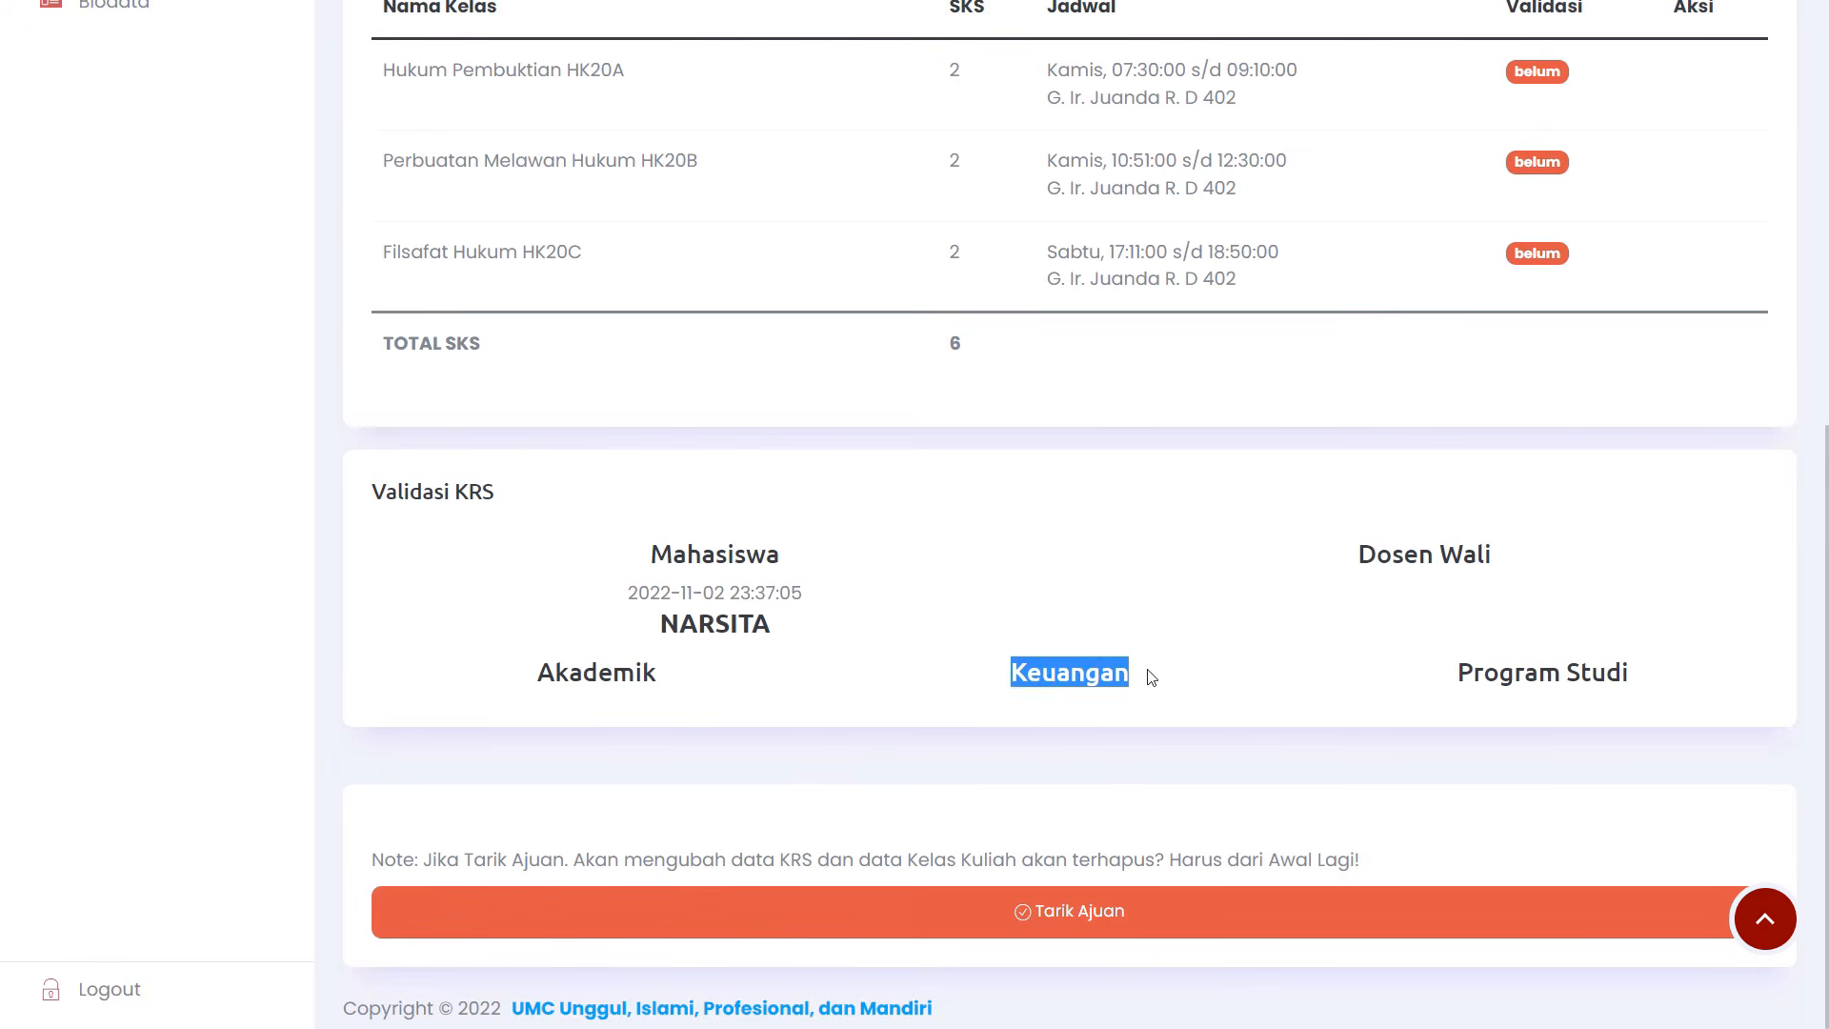
pyautogui.moveTo(586, 670); pyautogui.dragTo(658, 674)
pyautogui.moveTo(1484, 673); pyautogui.dragTo(1809, 702)
pyautogui.click(1438, 615)
pyautogui.moveTo(1378, 557); pyautogui.dragTo(1489, 556)
pyautogui.click(1445, 592)
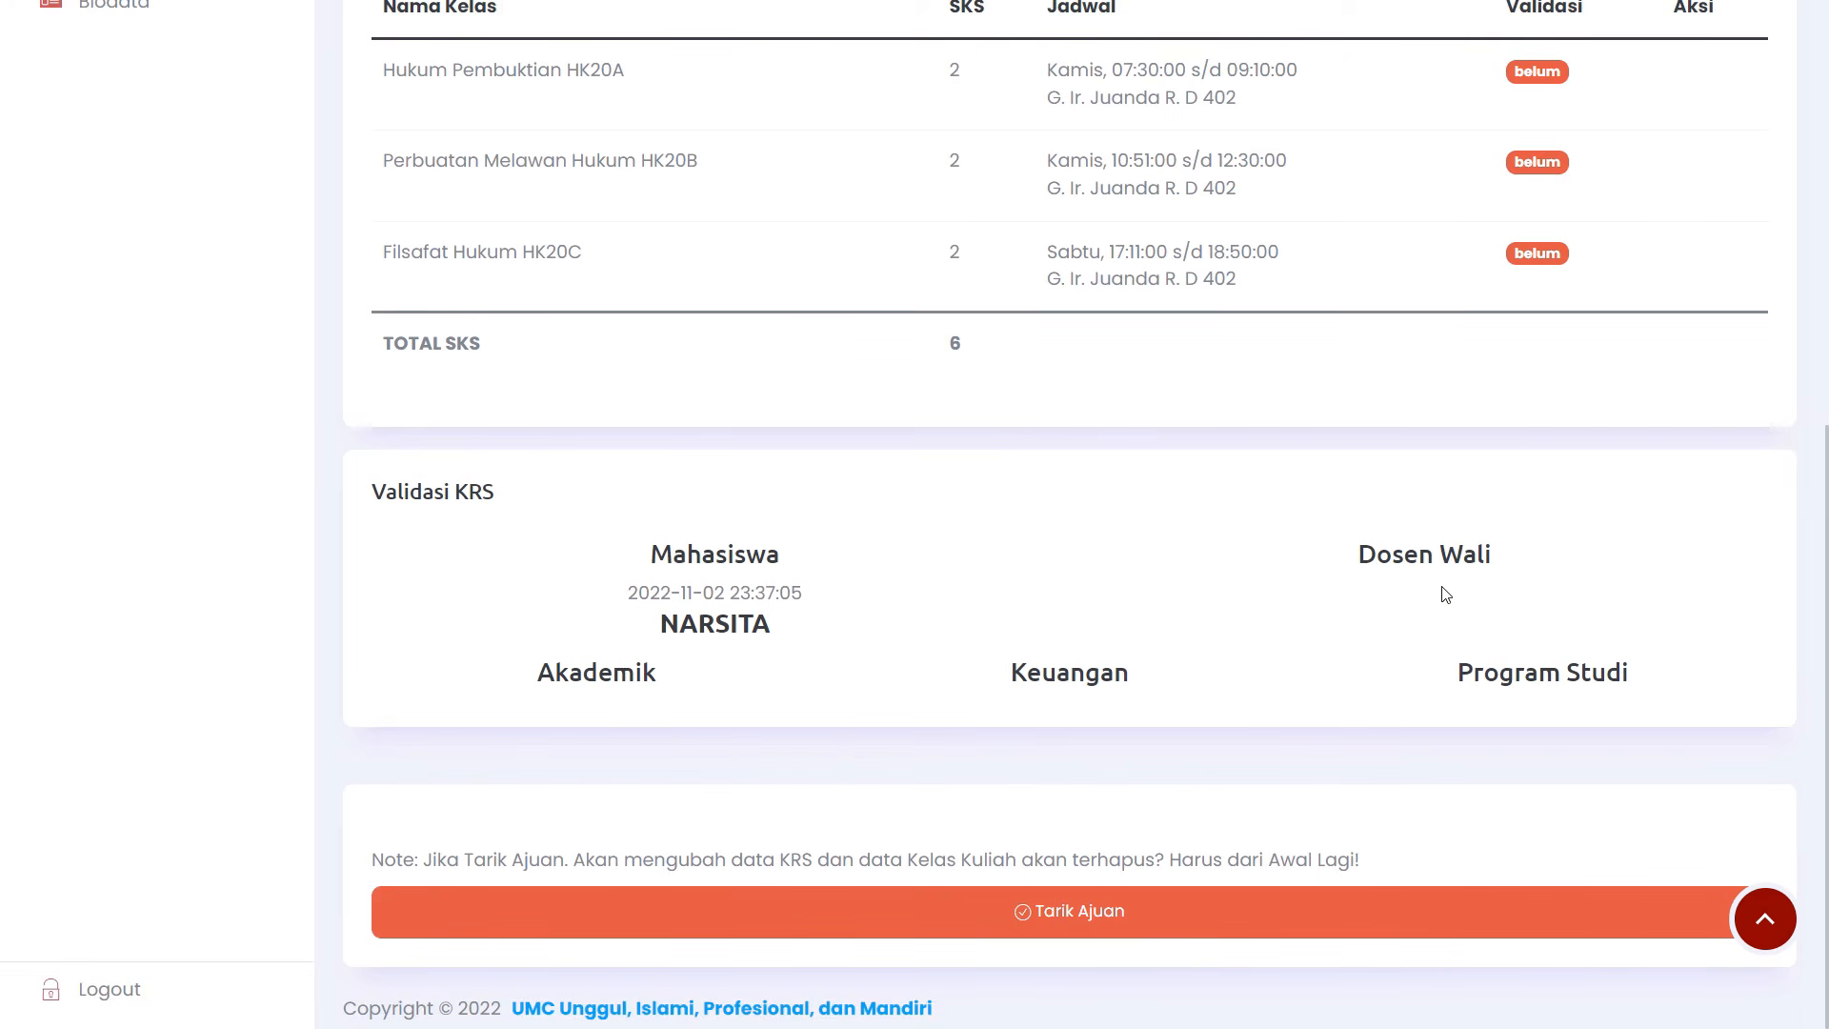
pyautogui.moveTo(538, 672); pyautogui.dragTo(635, 675)
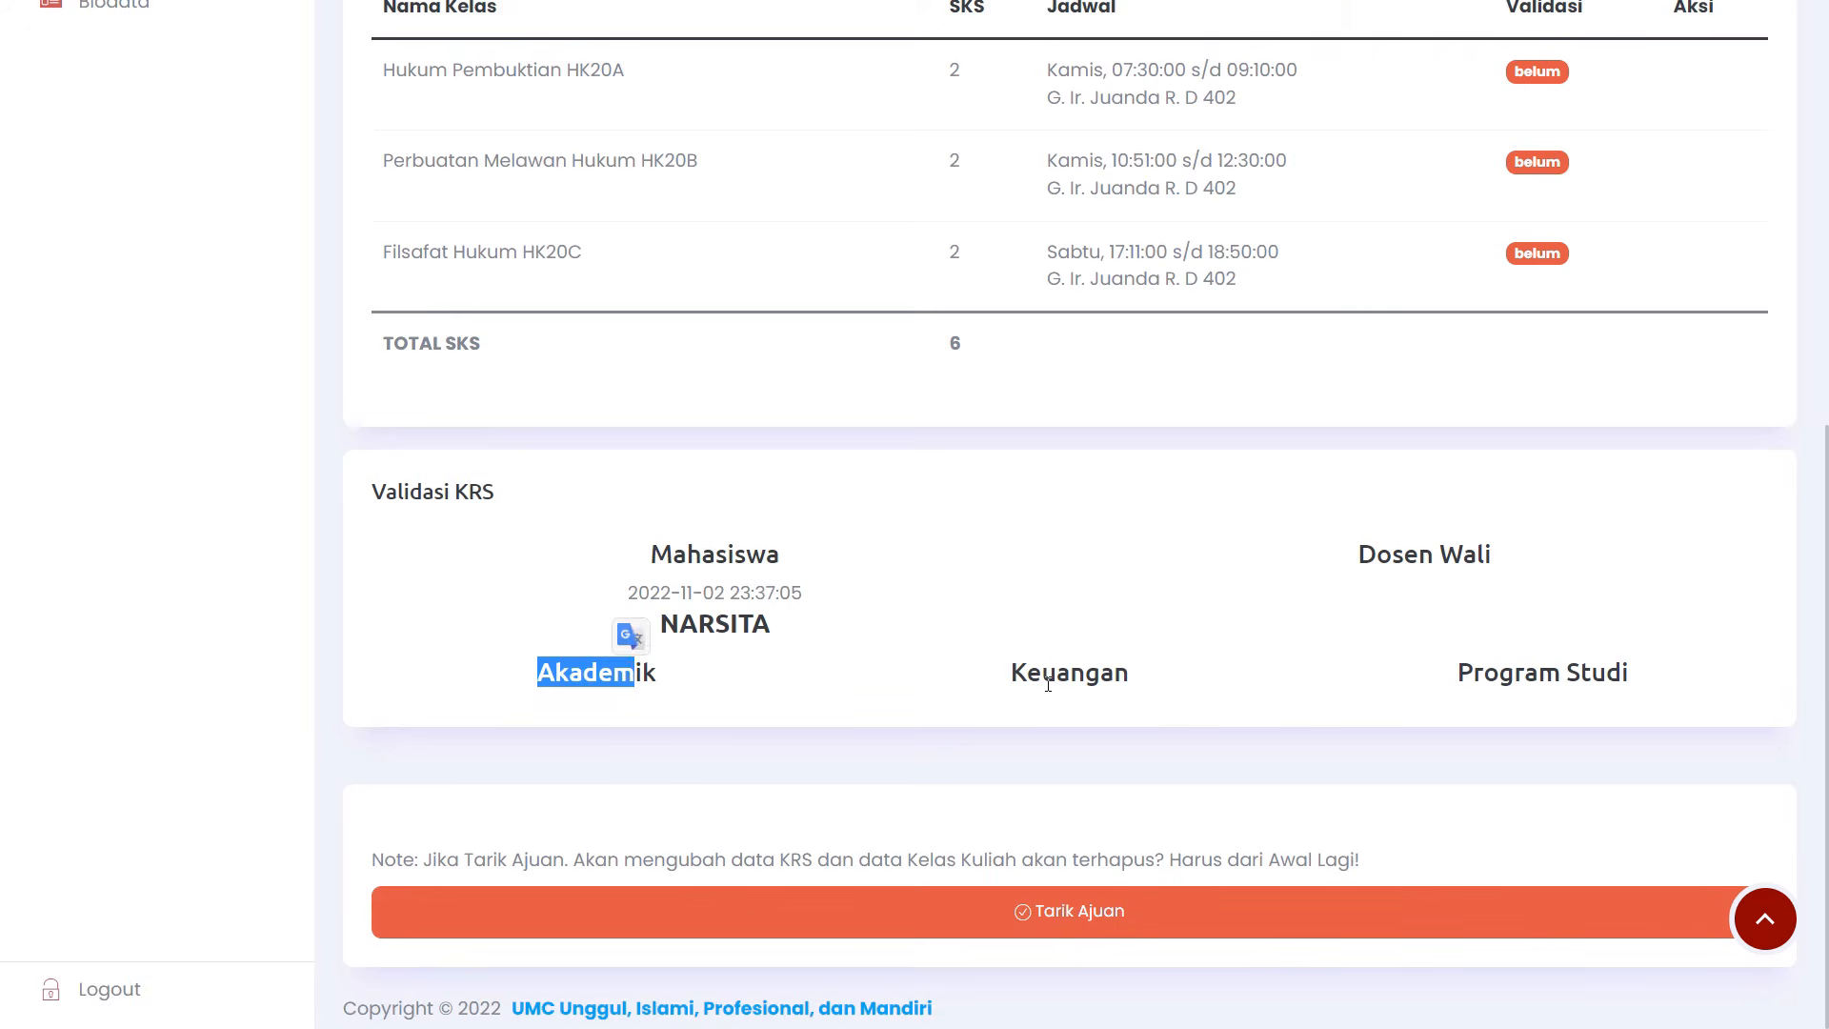
pyautogui.moveTo(1047, 679); pyautogui.dragTo(1254, 715)
pyautogui.moveTo(1499, 673); pyautogui.dragTo(1581, 675)
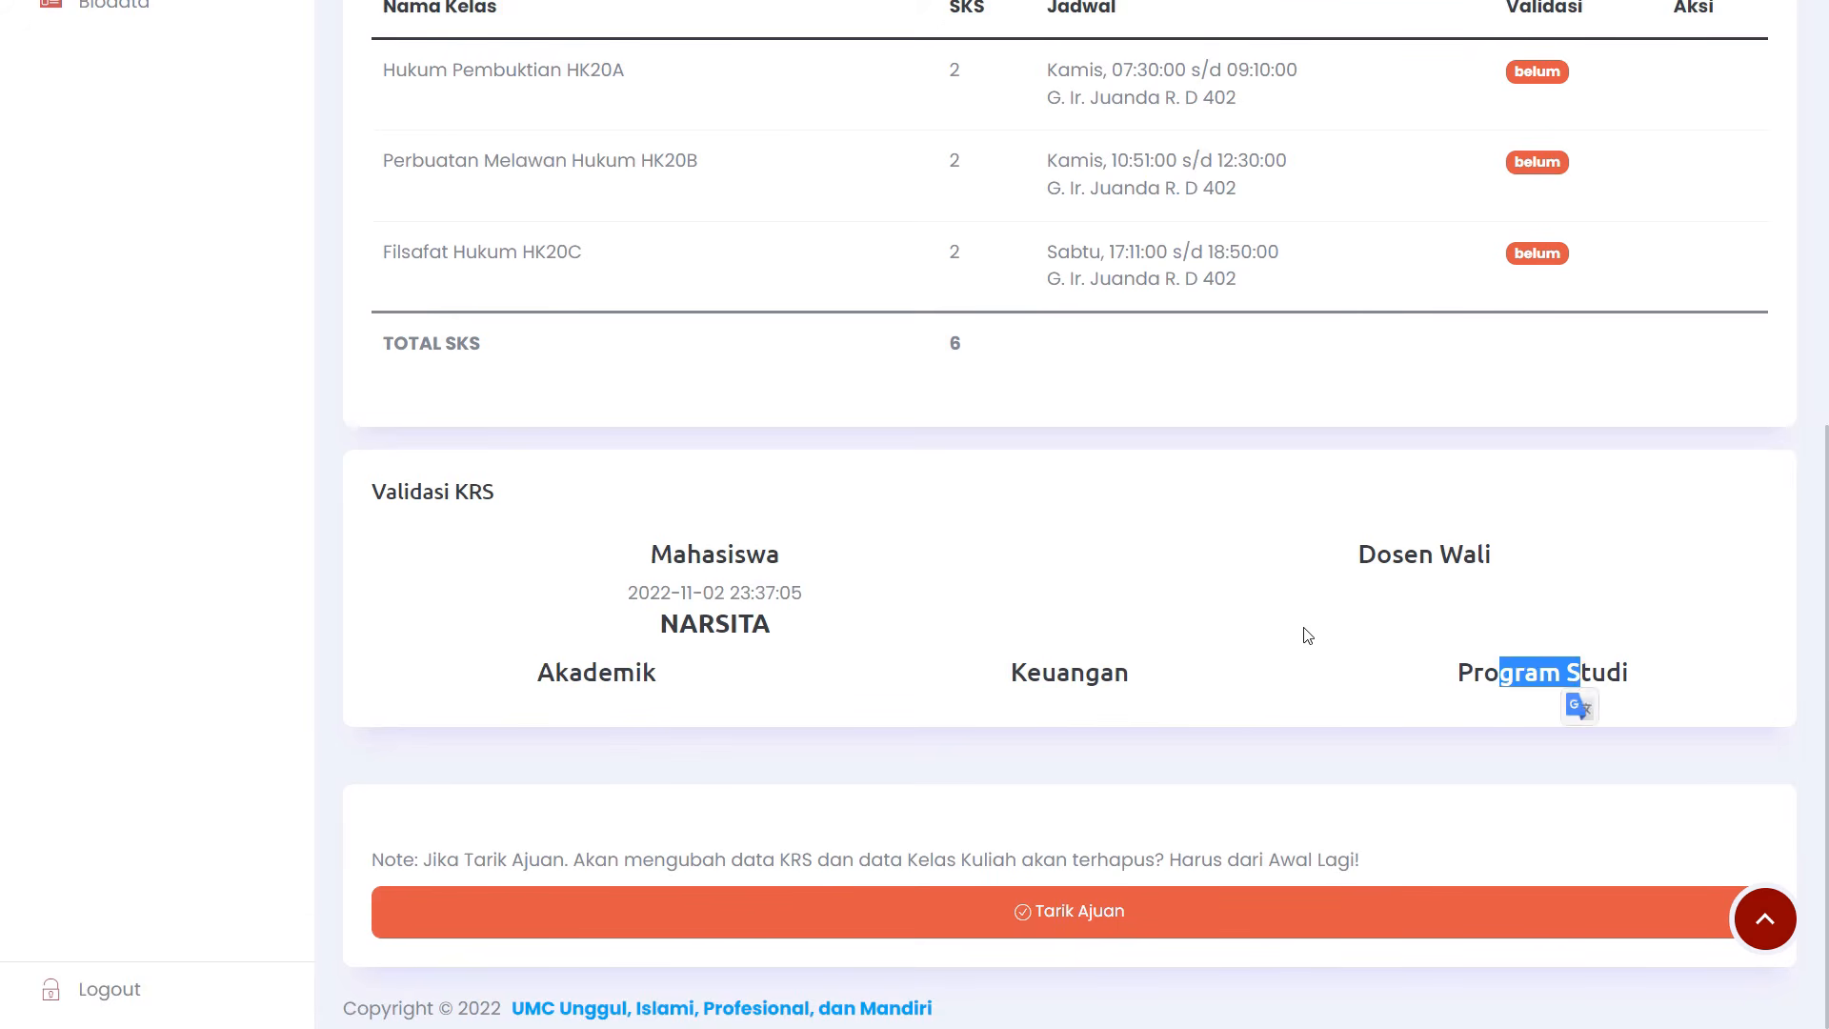
pyautogui.click(1308, 635)
pyautogui.moveTo(1360, 555); pyautogui.dragTo(1495, 562)
pyautogui.click(1438, 566)
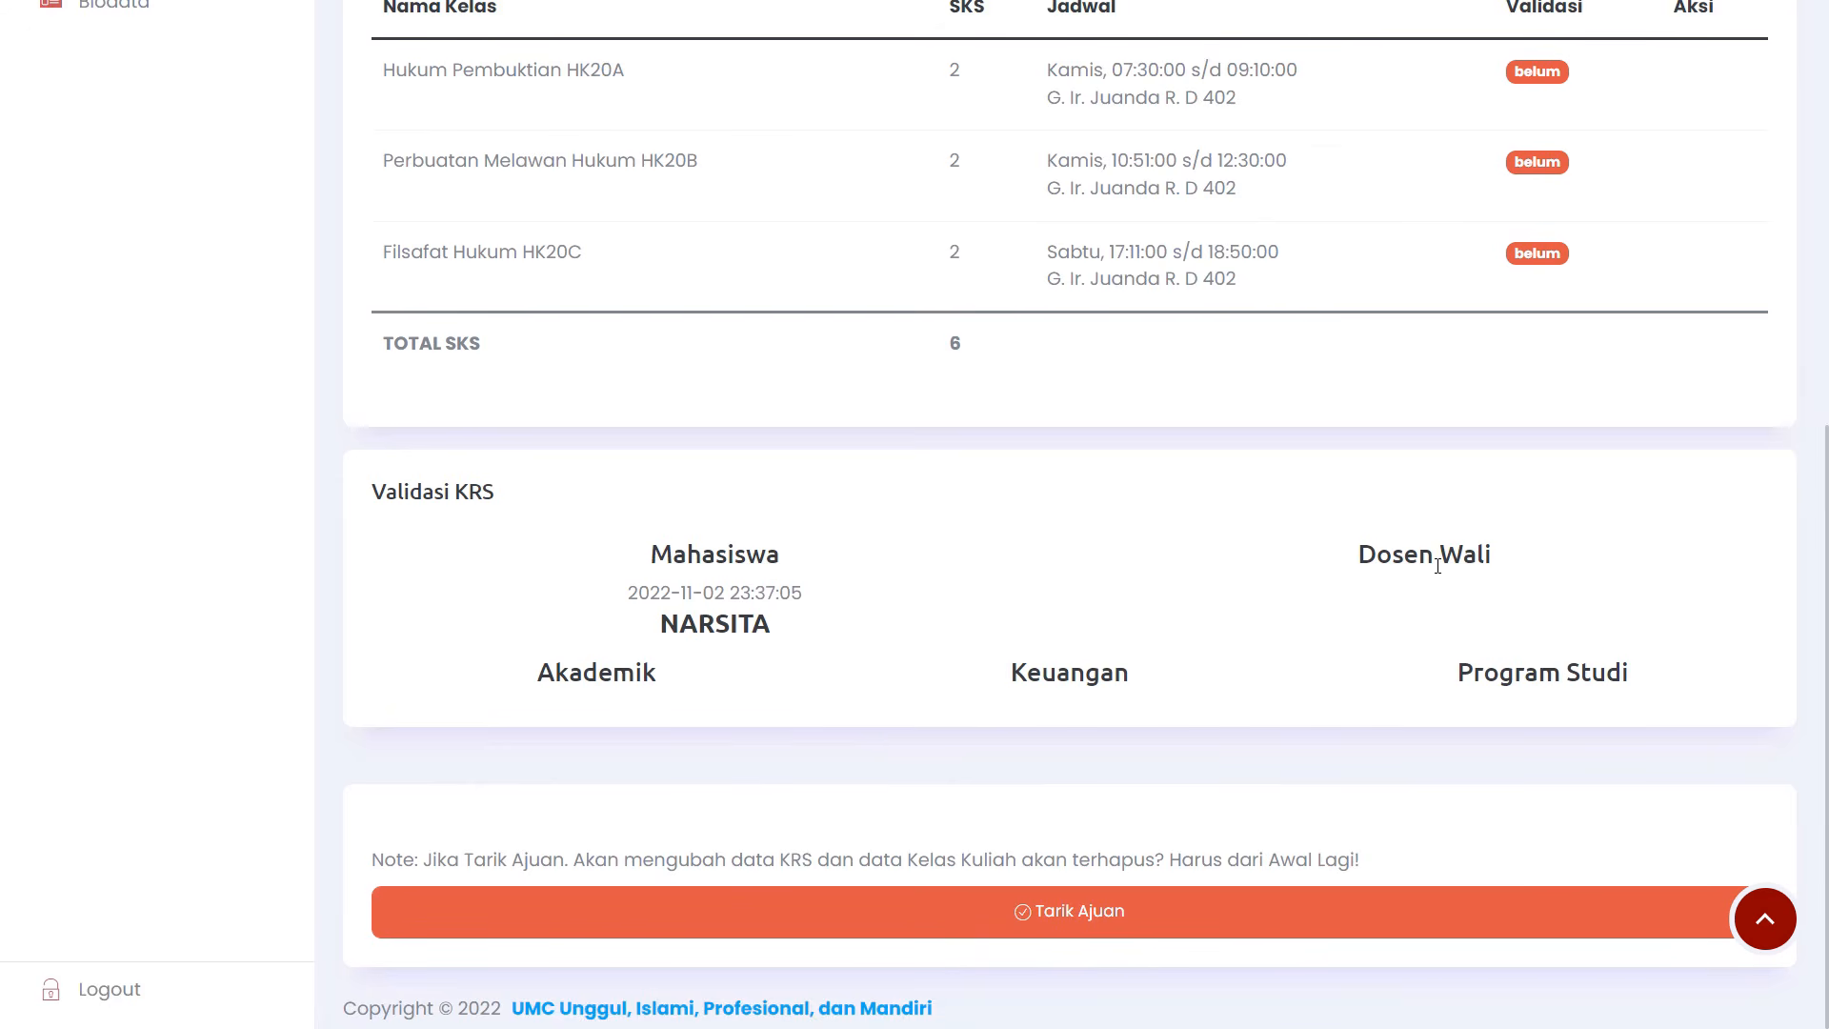
# Look over the submitted KRS page and check the Validasi status of each class.
pyautogui.scroll(3, 1437, 566)
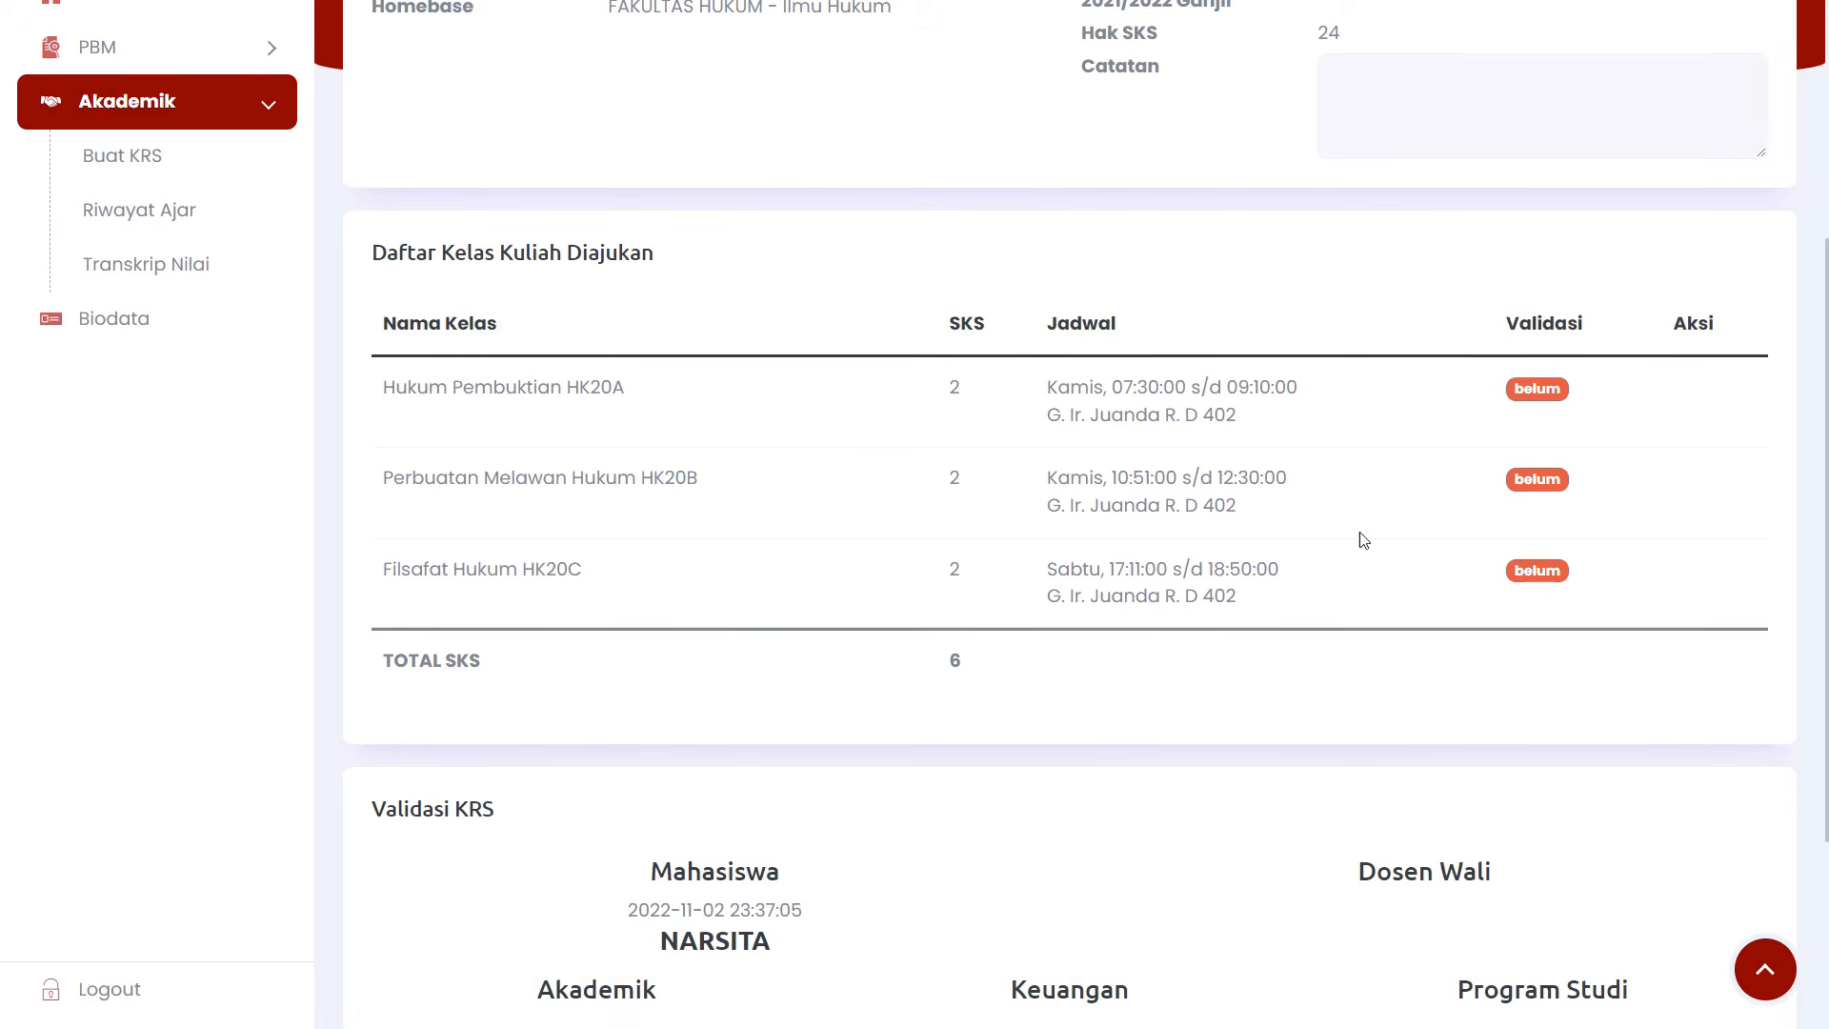
pyautogui.moveTo(885, 71)
pyautogui.scroll(4, 738, 300)
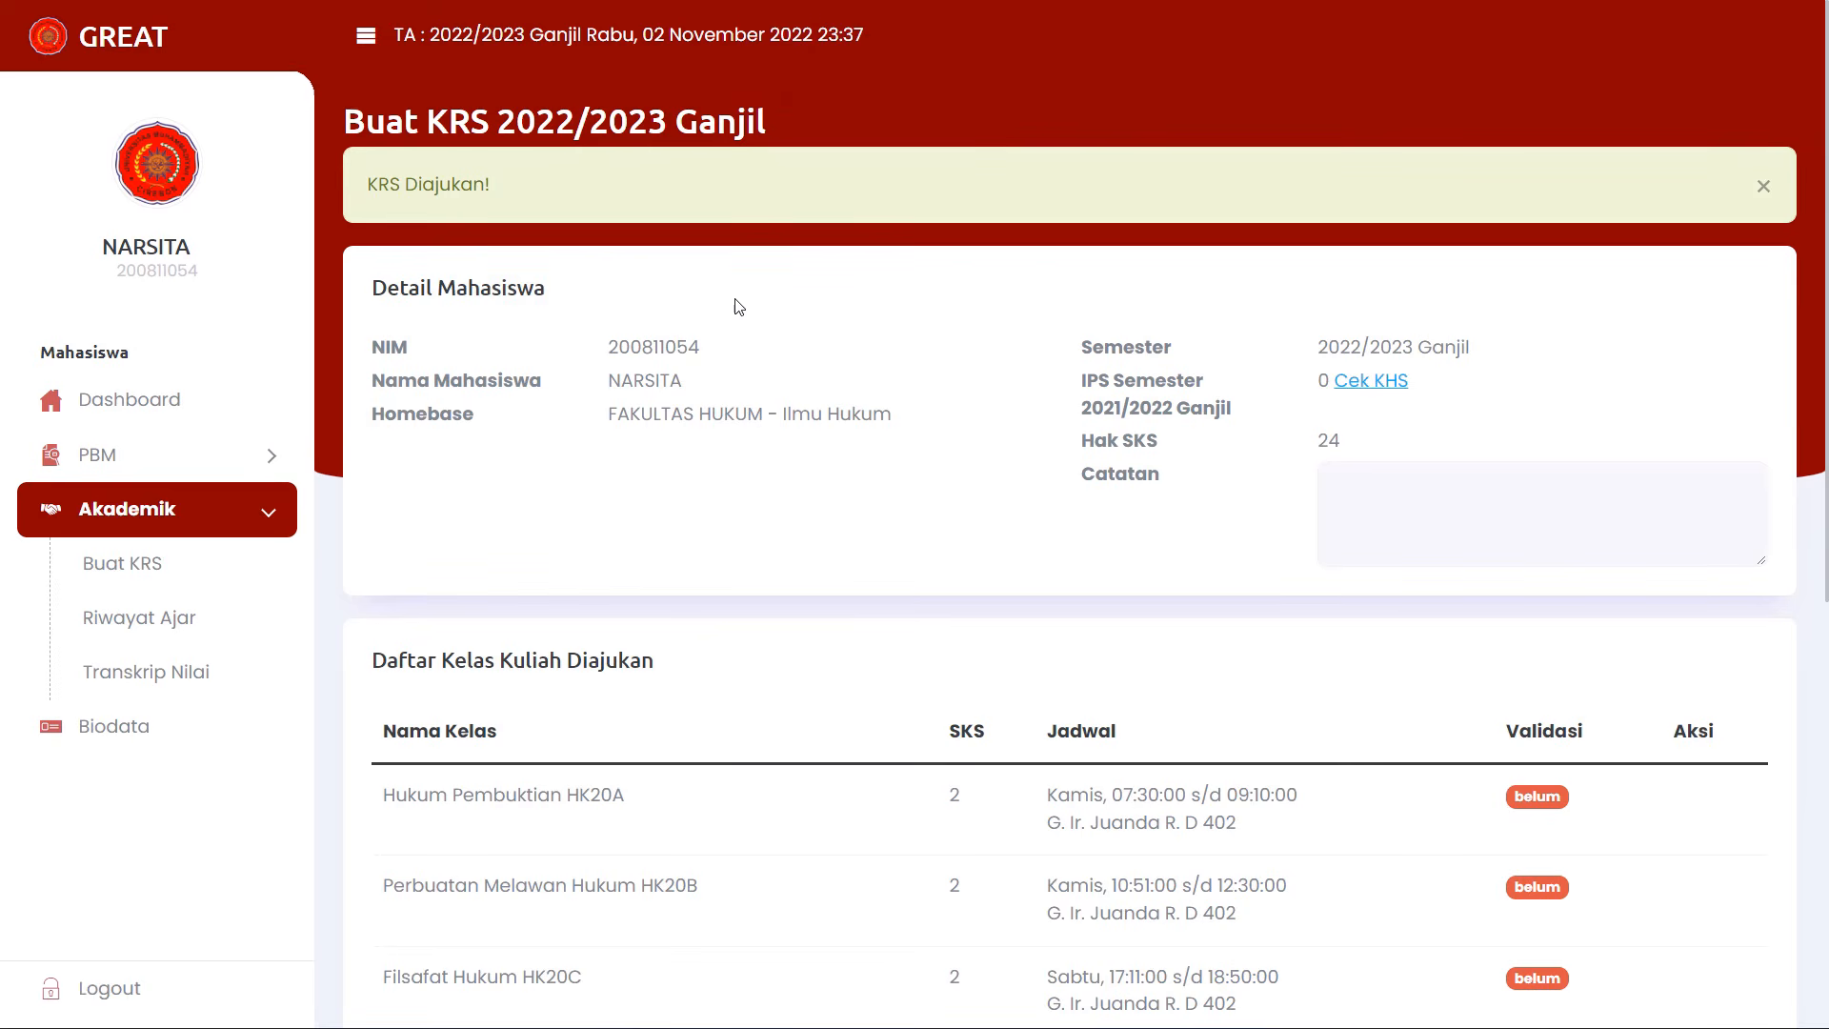
pyautogui.scroll(-7, 1467, 584)
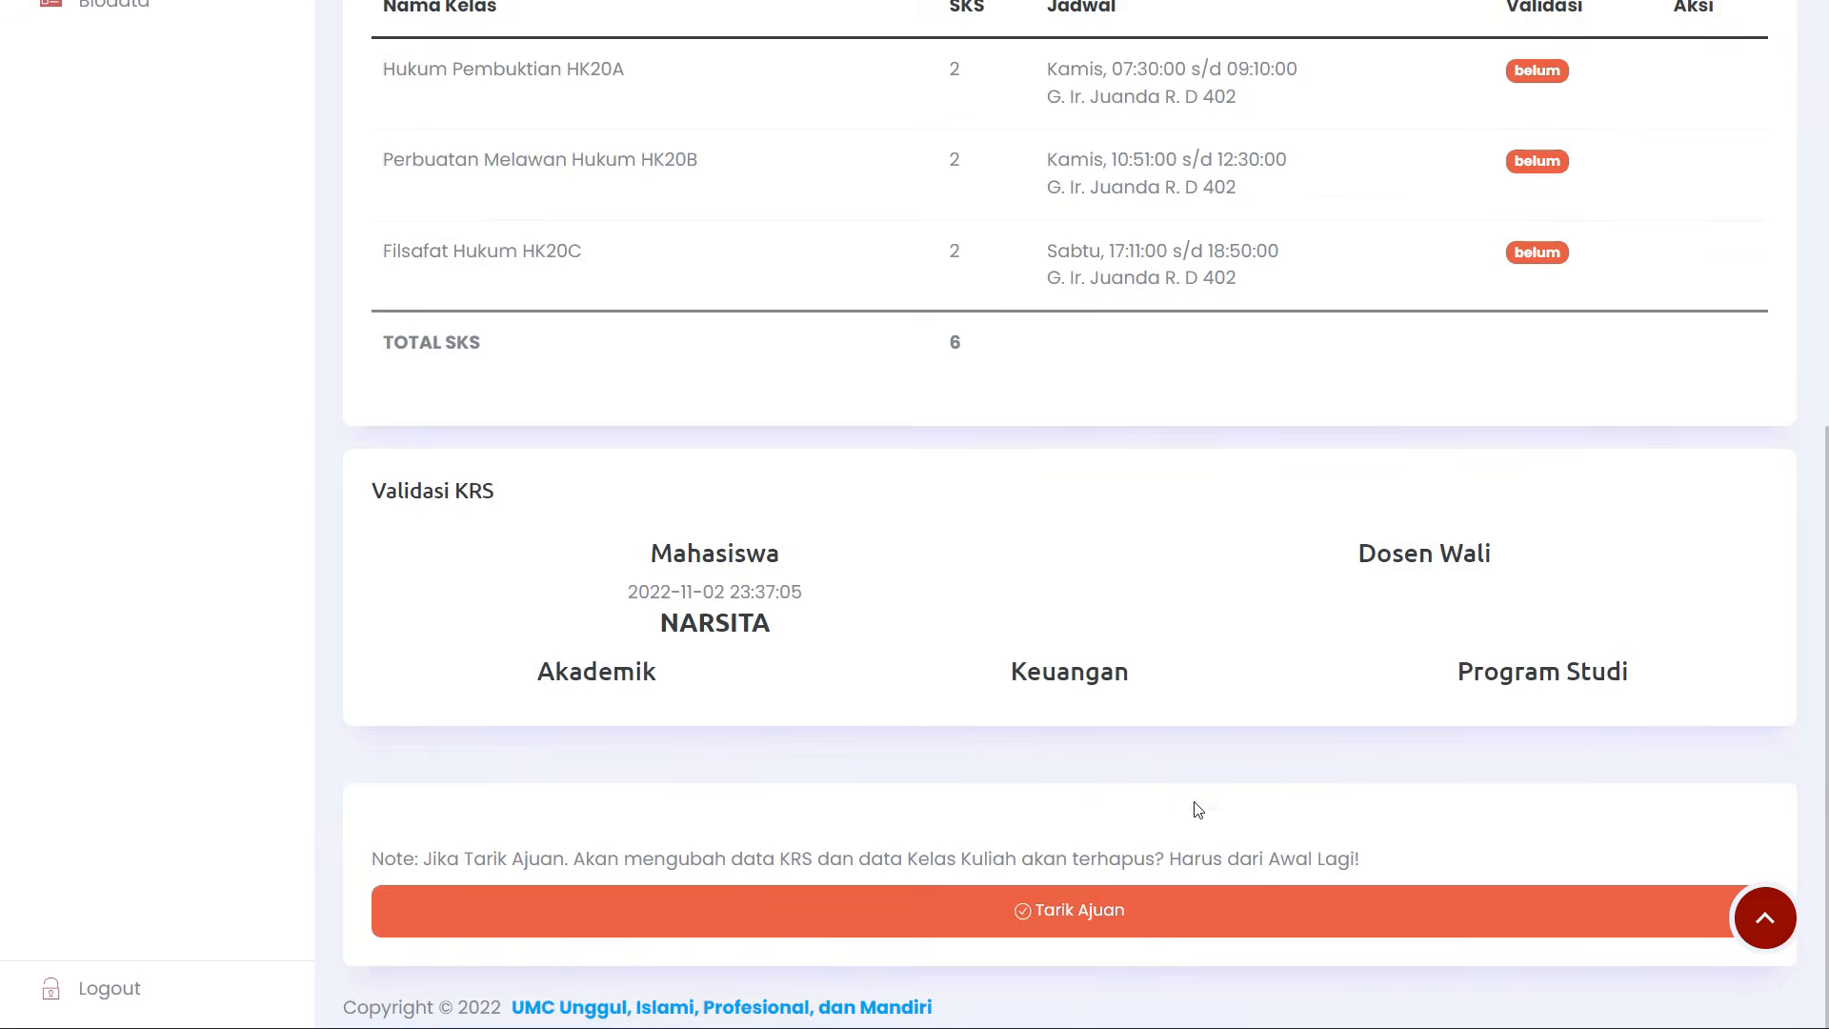
pyautogui.scroll(3, 1584, 488)
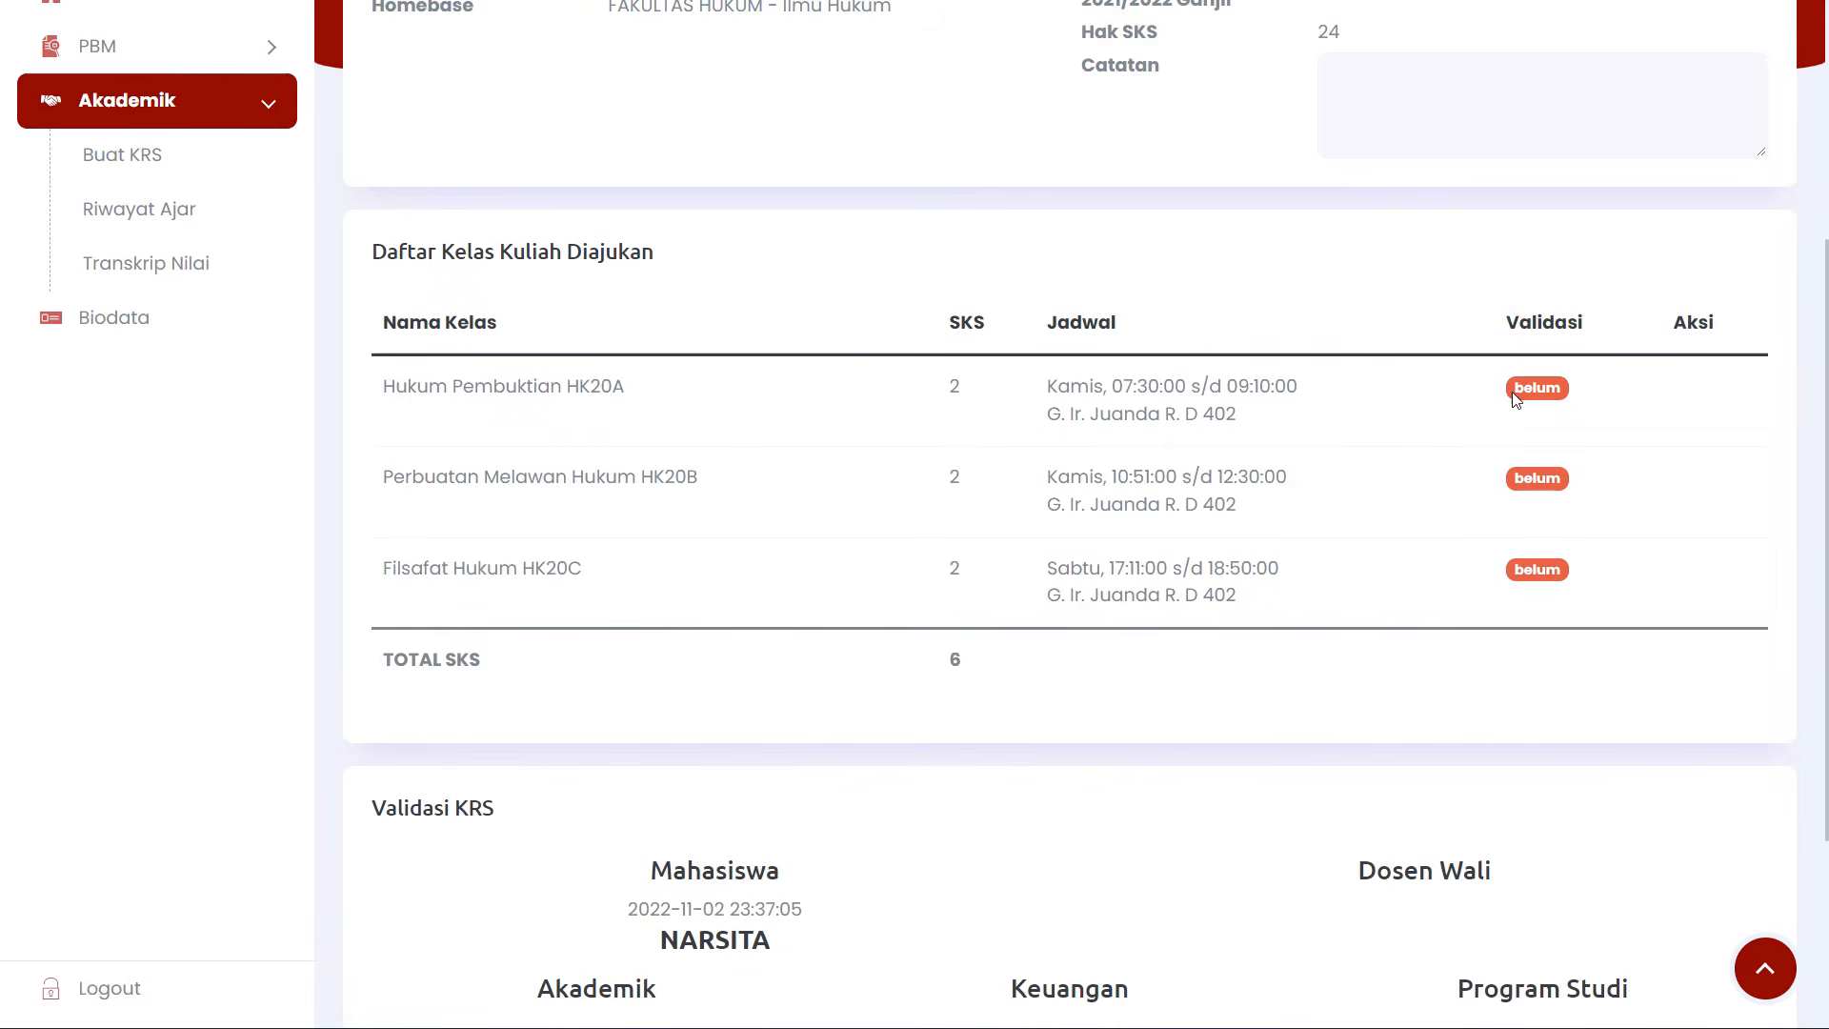
pyautogui.scroll(3, 1513, 391)
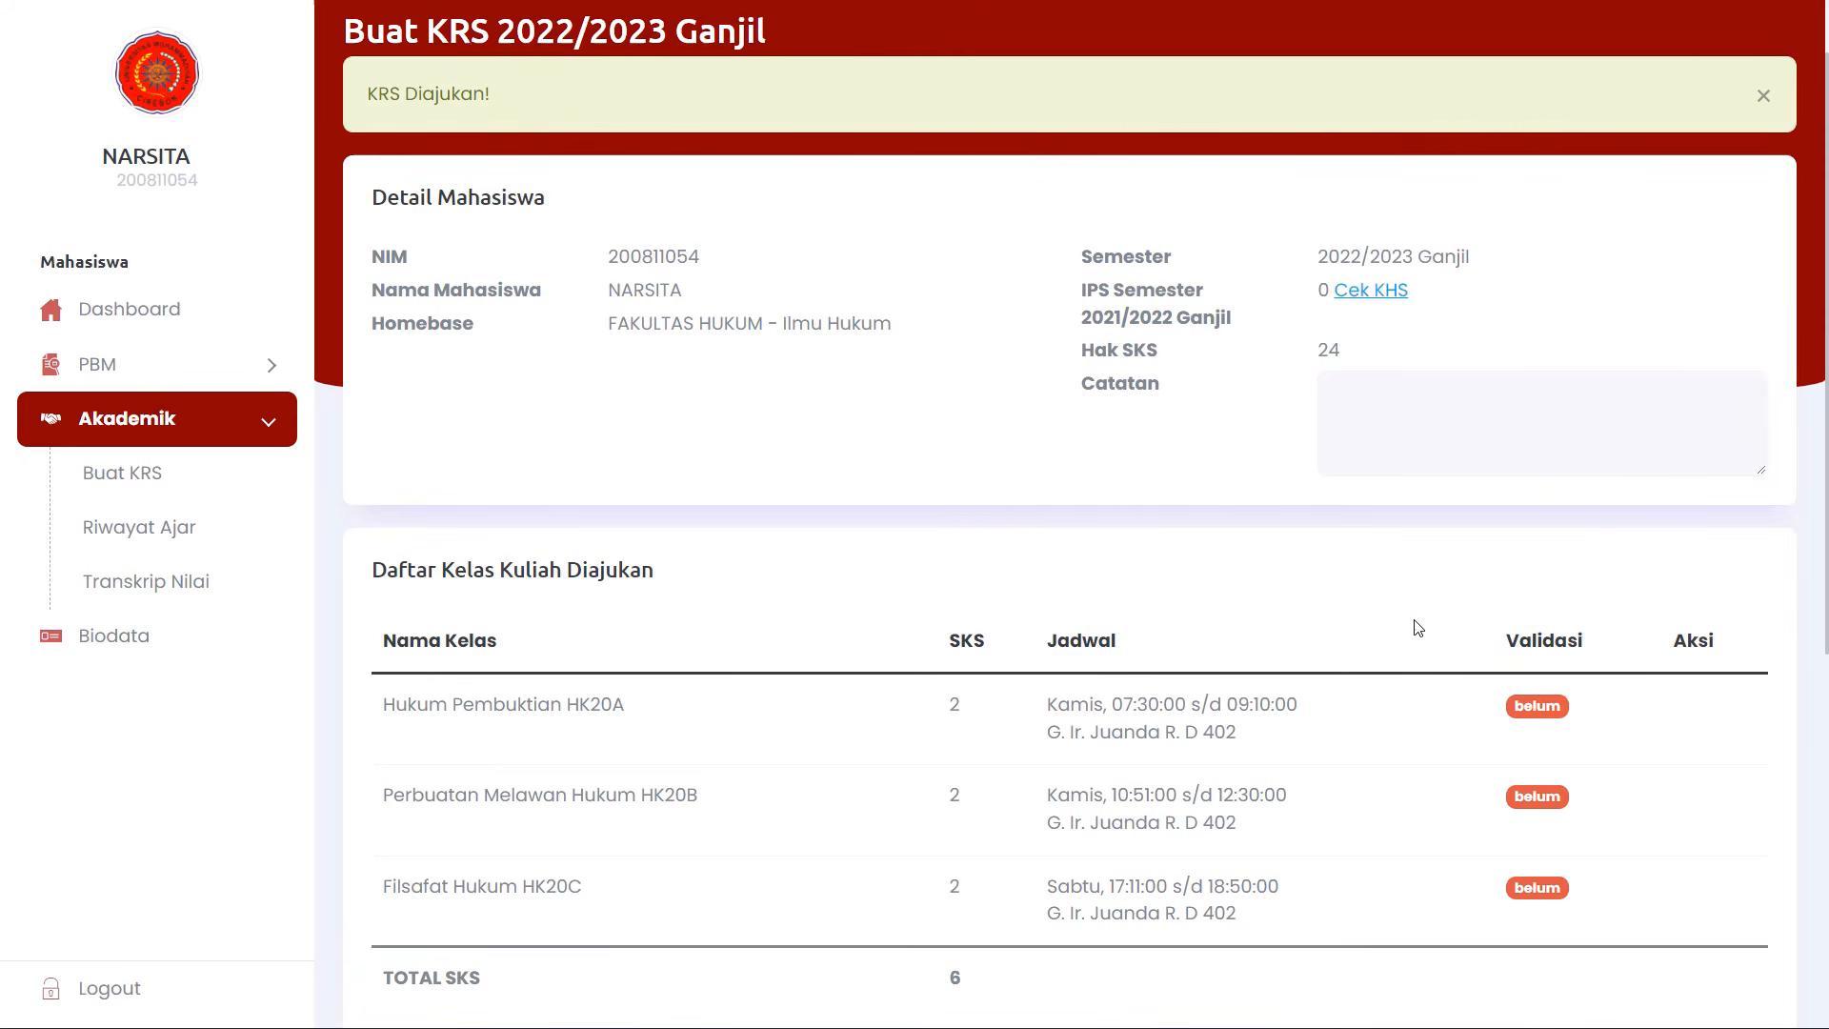
pyautogui.scroll(-2, 1565, 748)
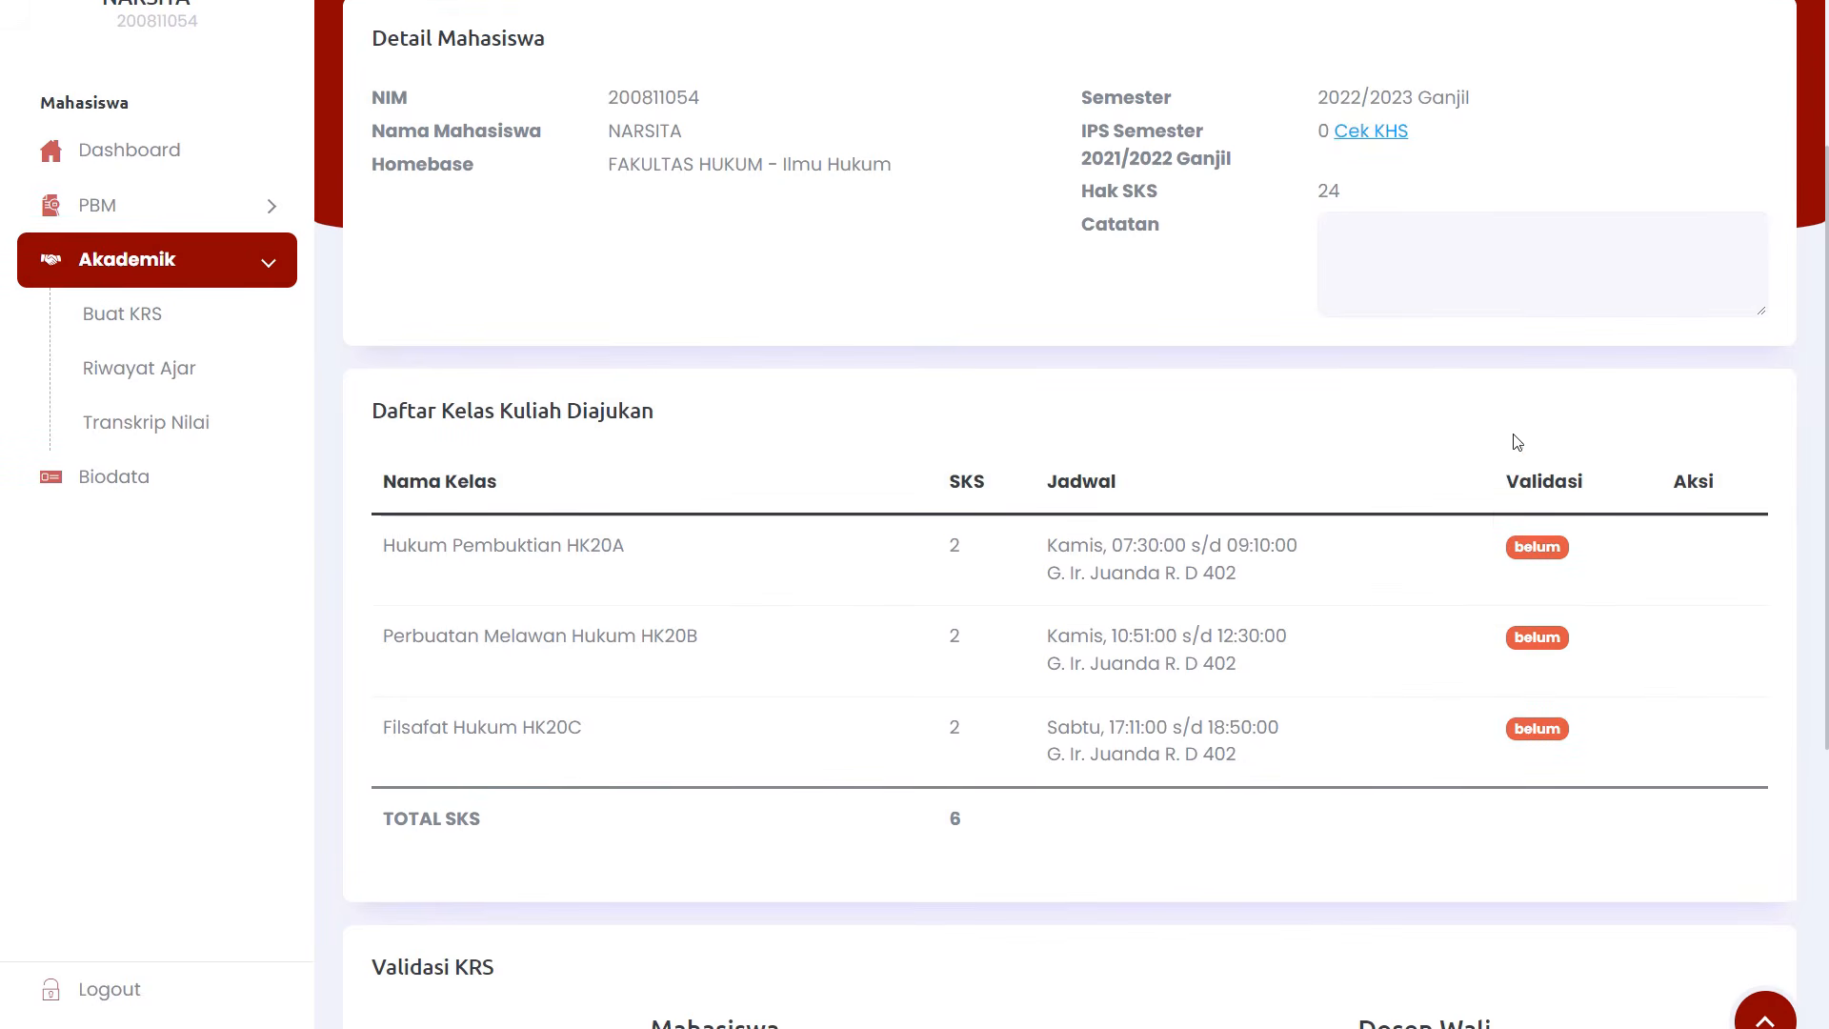
pyautogui.moveTo(1515, 541); pyautogui.dragTo(1532, 538)
# Reload the KRS page and check the classes' Validasi statuses and the note in Catatan.
pyautogui.click(1350, 440)
pyautogui.press('F5')
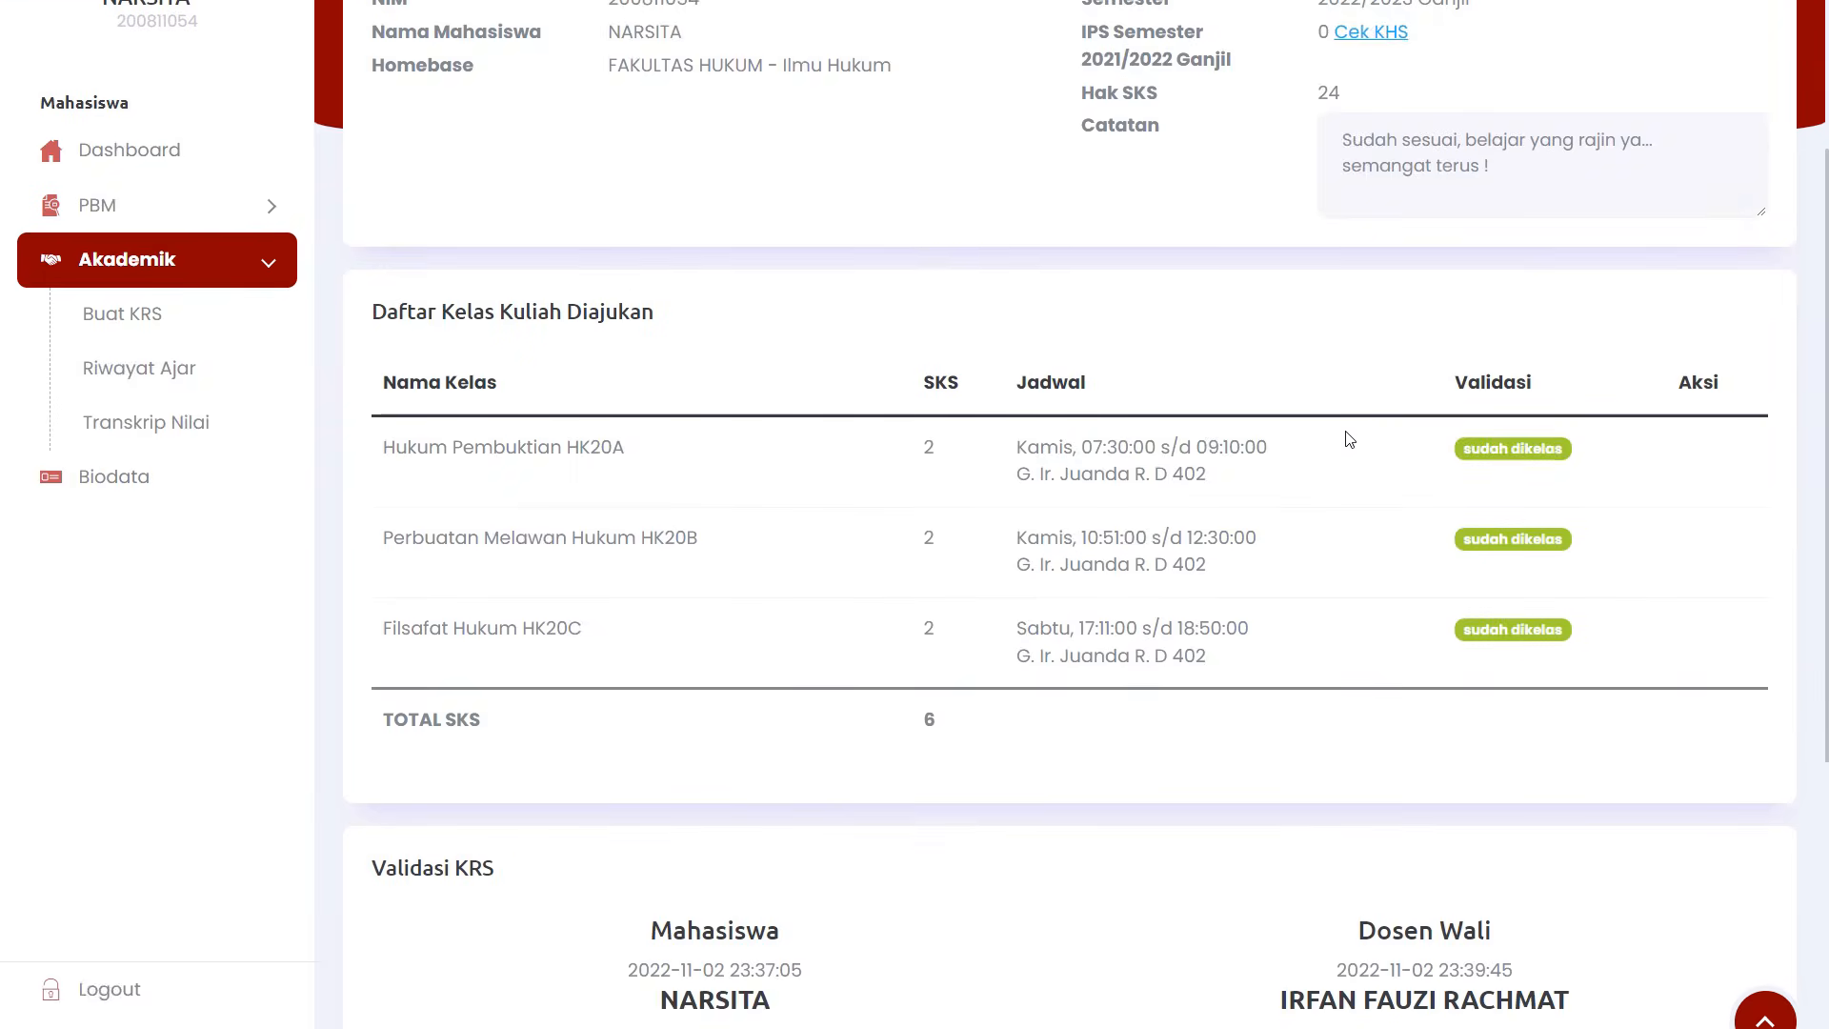
pyautogui.moveTo(1525, 450)
pyautogui.mouseDown()
pyautogui.moveTo(1465, 448)
pyautogui.moveTo(1521, 450)
pyautogui.mouseUp()
pyautogui.scroll(2, 1251, 344)
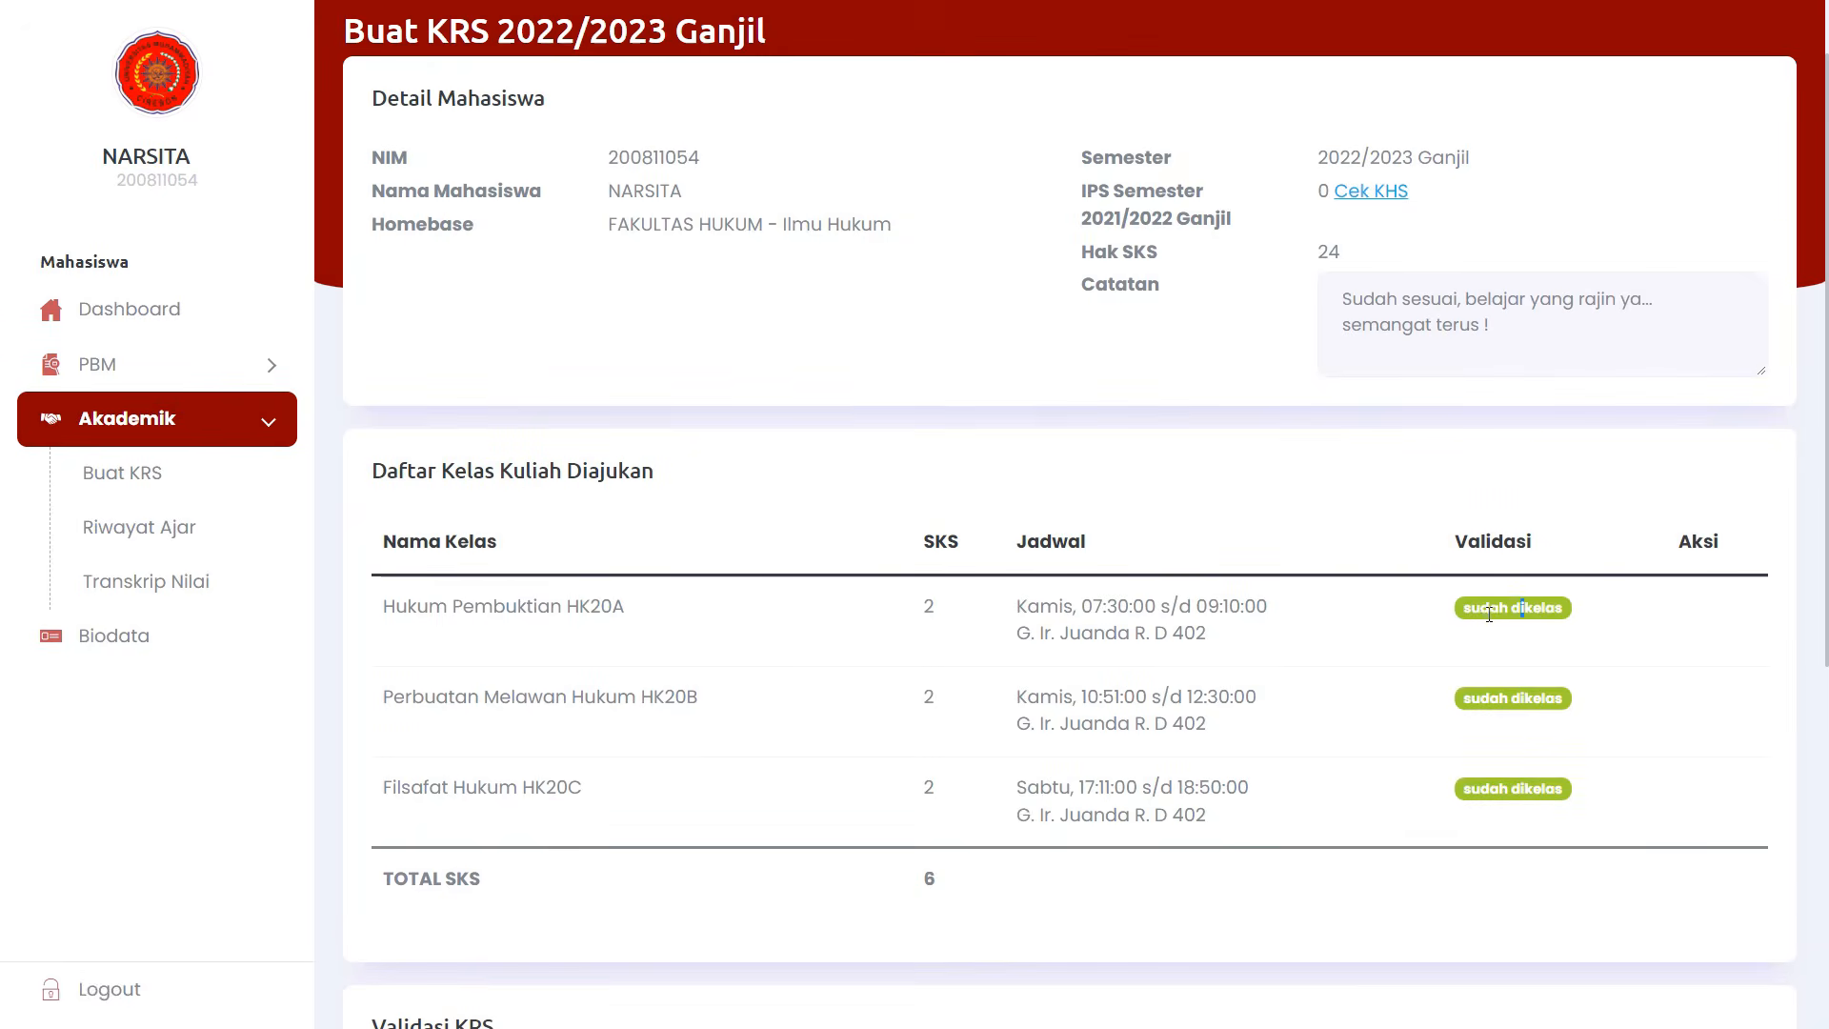
pyautogui.moveTo(1490, 608); pyautogui.dragTo(1536, 607)
pyautogui.click(1370, 487)
pyautogui.scroll(1, 1357, 448)
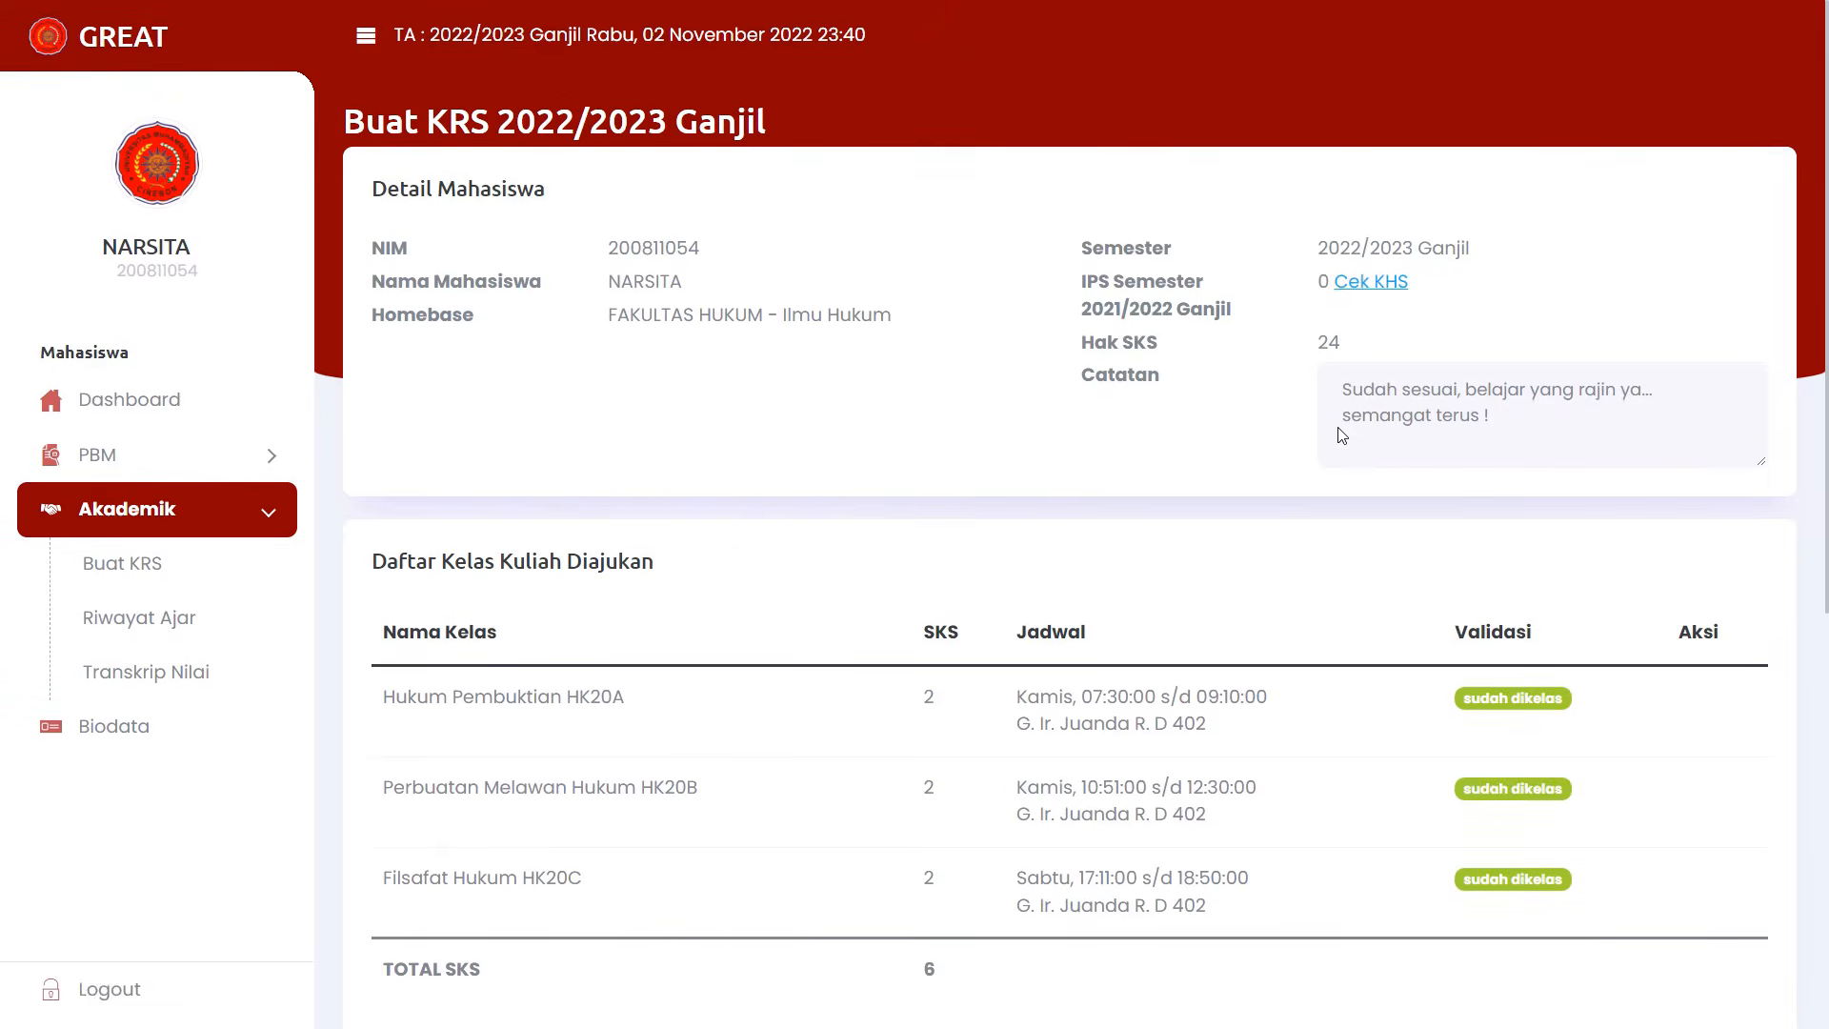
pyautogui.moveTo(1053, 385); pyautogui.dragTo(1175, 380)
pyautogui.click(1330, 412)
pyautogui.moveTo(1339, 391); pyautogui.dragTo(1566, 428)
pyautogui.click(1500, 424)
# Check which parties, among Dosen Wali, Keuangan, Akademik and Program Studi, have signed off in Validasi KRS.
pyautogui.scroll(-5, 991, 636)
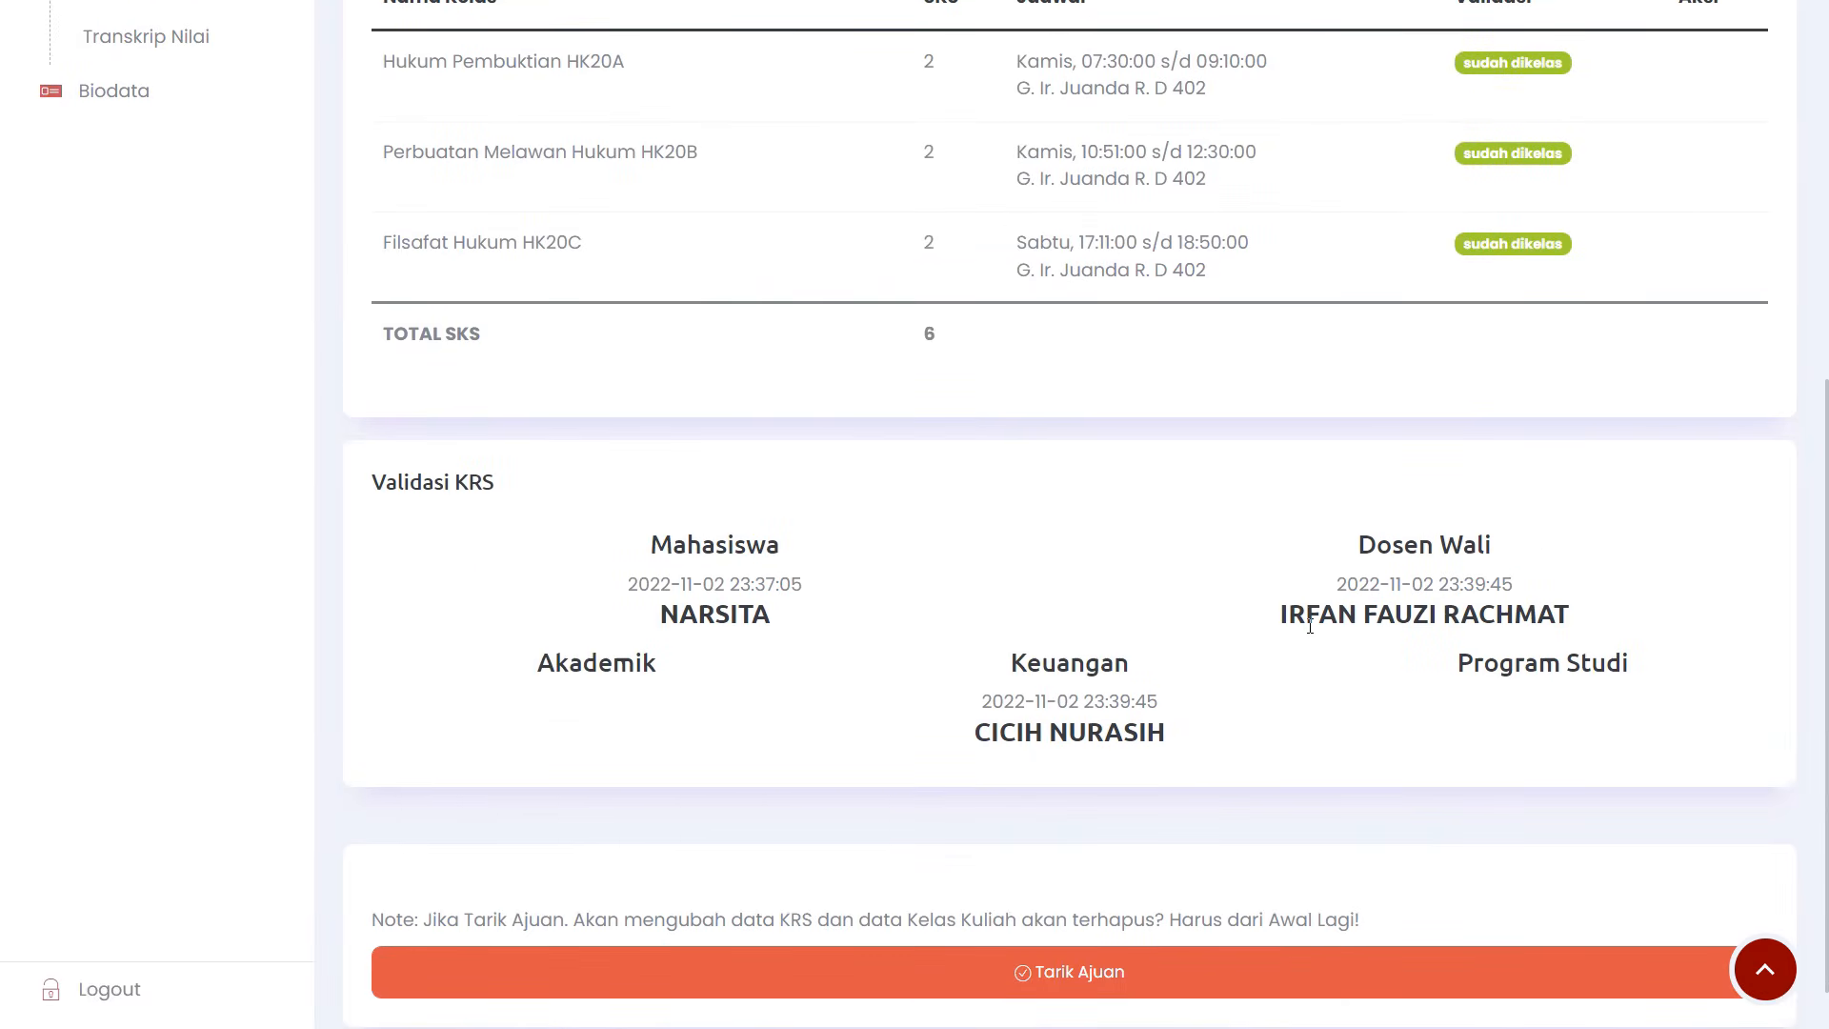
pyautogui.moveTo(1305, 614); pyautogui.dragTo(1480, 615)
pyautogui.click(993, 743)
pyautogui.moveTo(993, 743); pyautogui.dragTo(1188, 739)
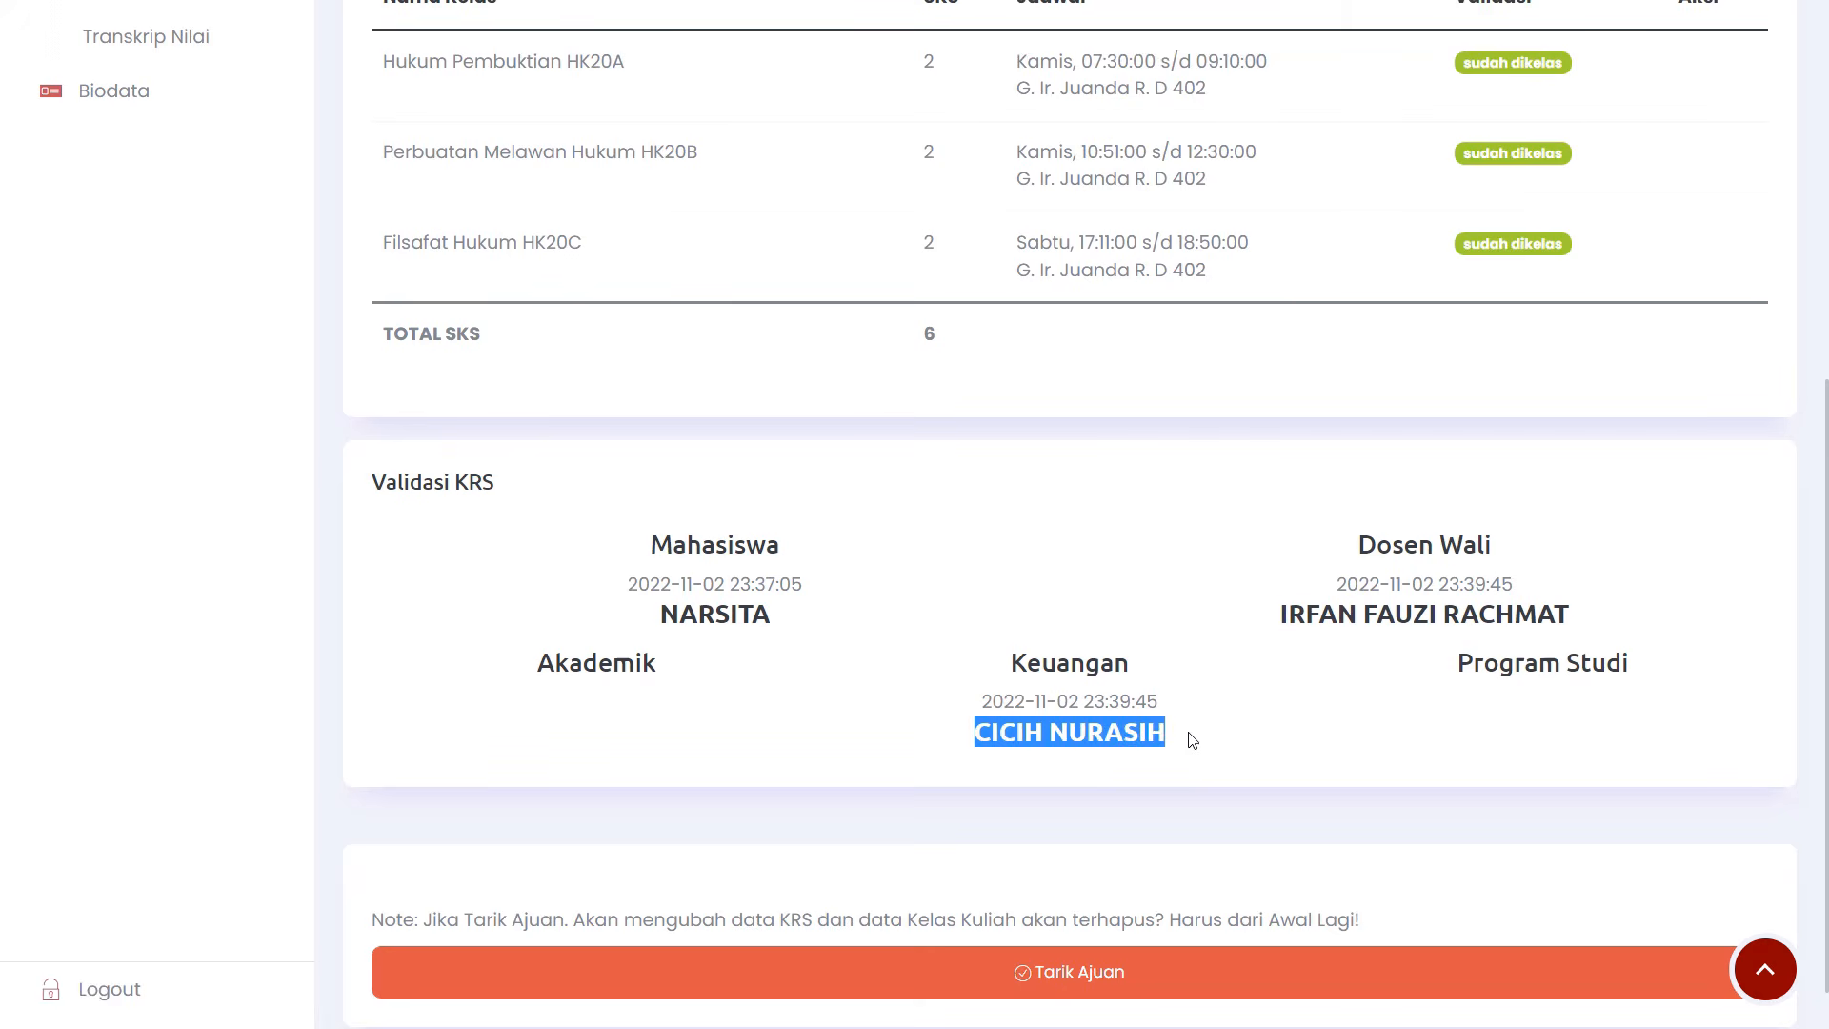
pyautogui.click(563, 715)
pyautogui.moveTo(529, 694); pyautogui.dragTo(719, 682)
pyautogui.click(618, 692)
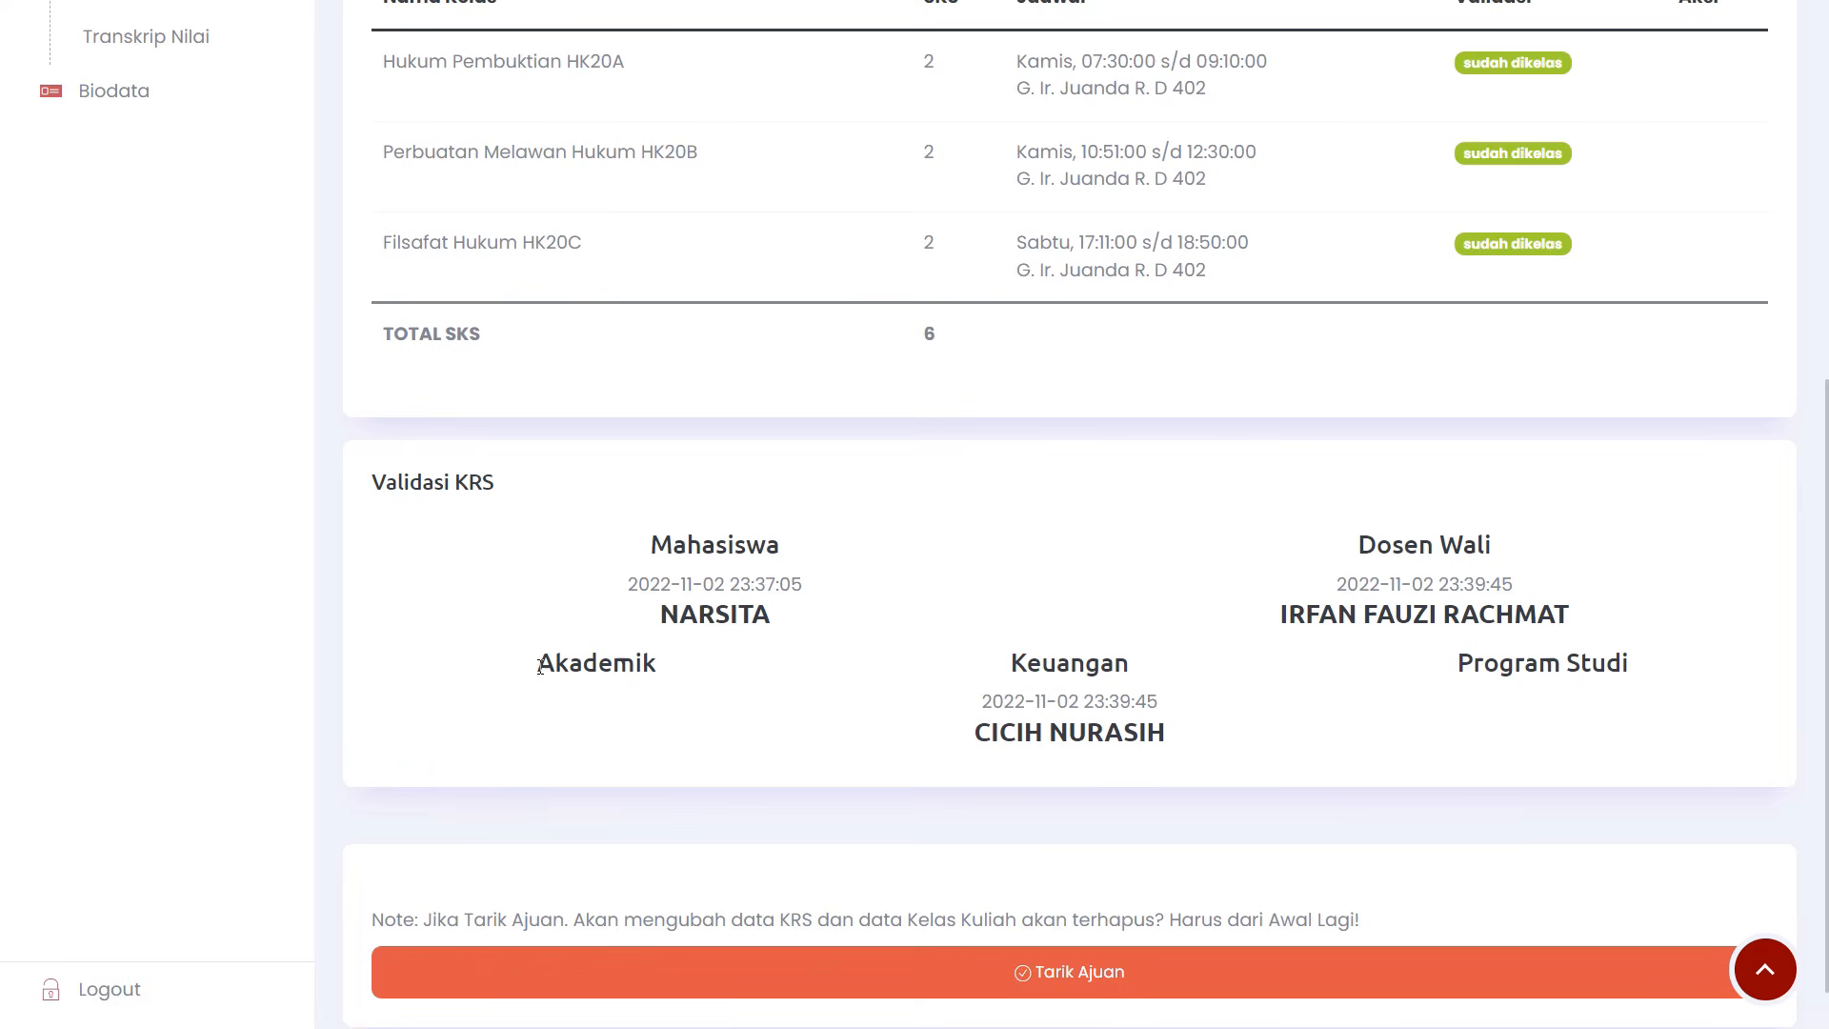
pyautogui.moveTo(536, 667); pyautogui.dragTo(667, 669)
pyautogui.click(591, 706)
pyautogui.moveTo(599, 667)
pyautogui.mouseDown()
pyautogui.moveTo(638, 702)
pyautogui.moveTo(610, 693)
pyautogui.mouseUp()
pyautogui.doubleClick(560, 719)
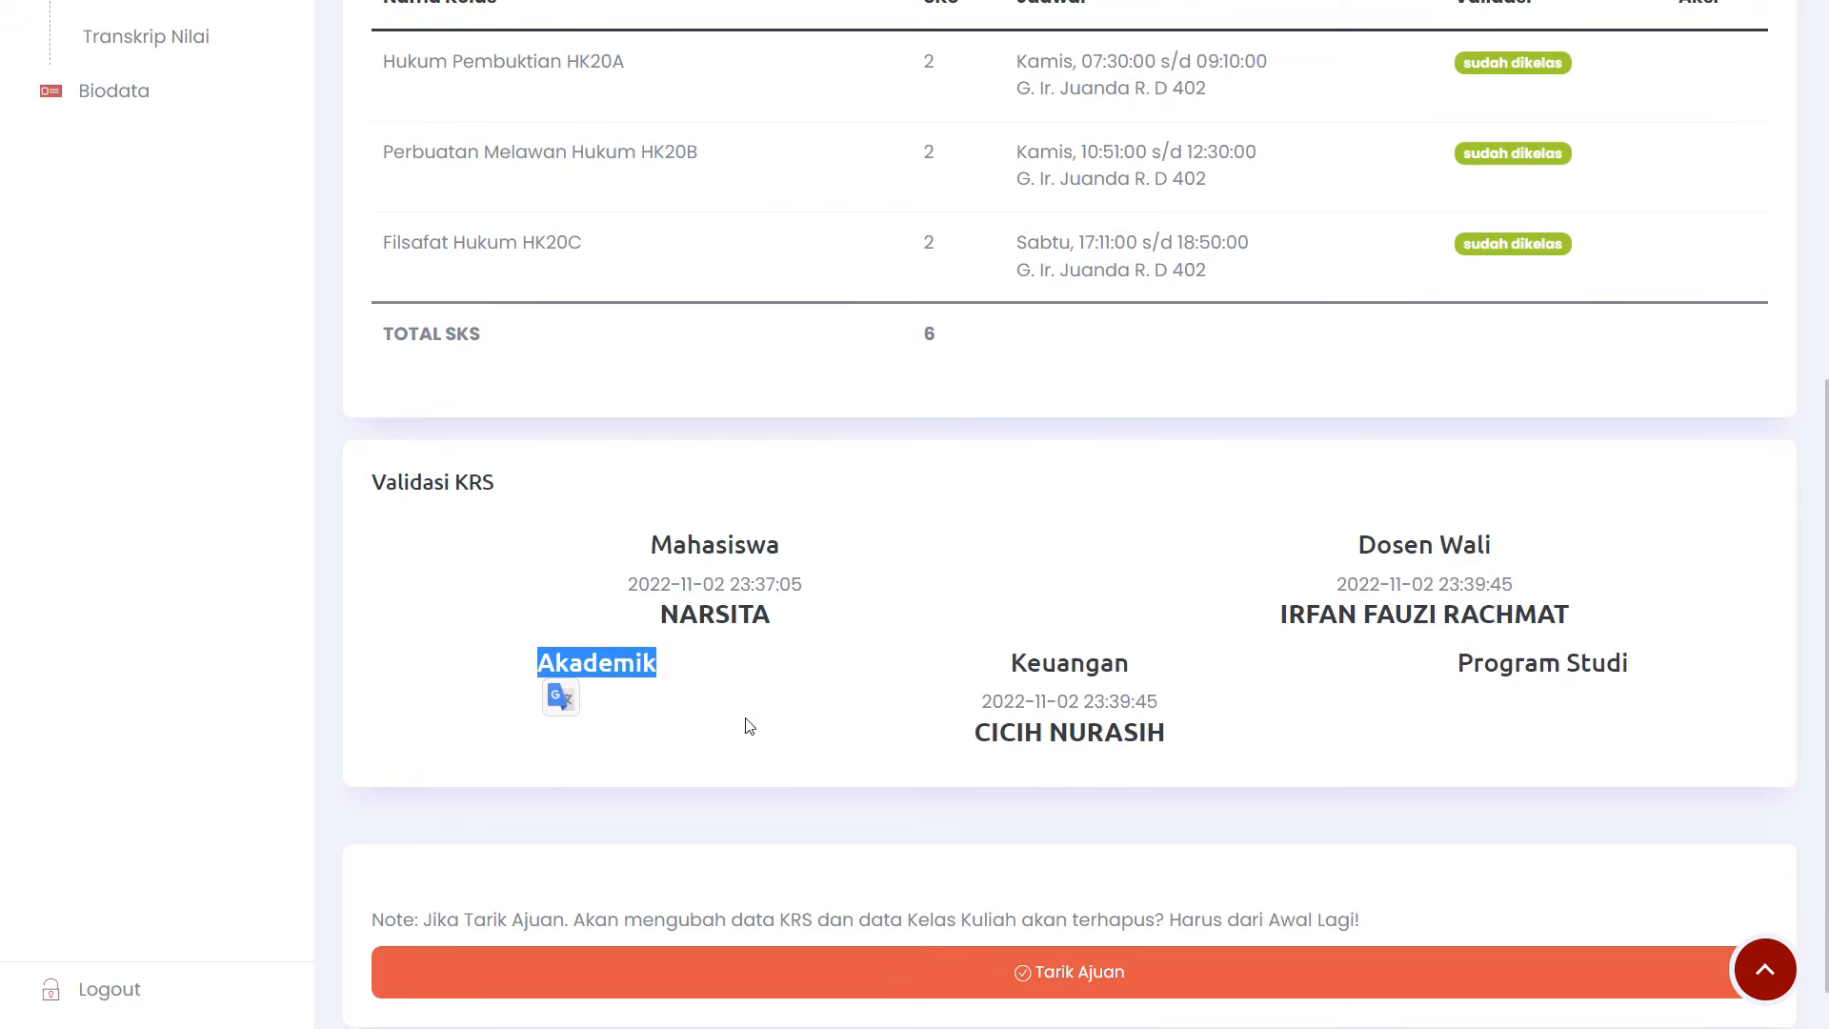
pyautogui.click(598, 702)
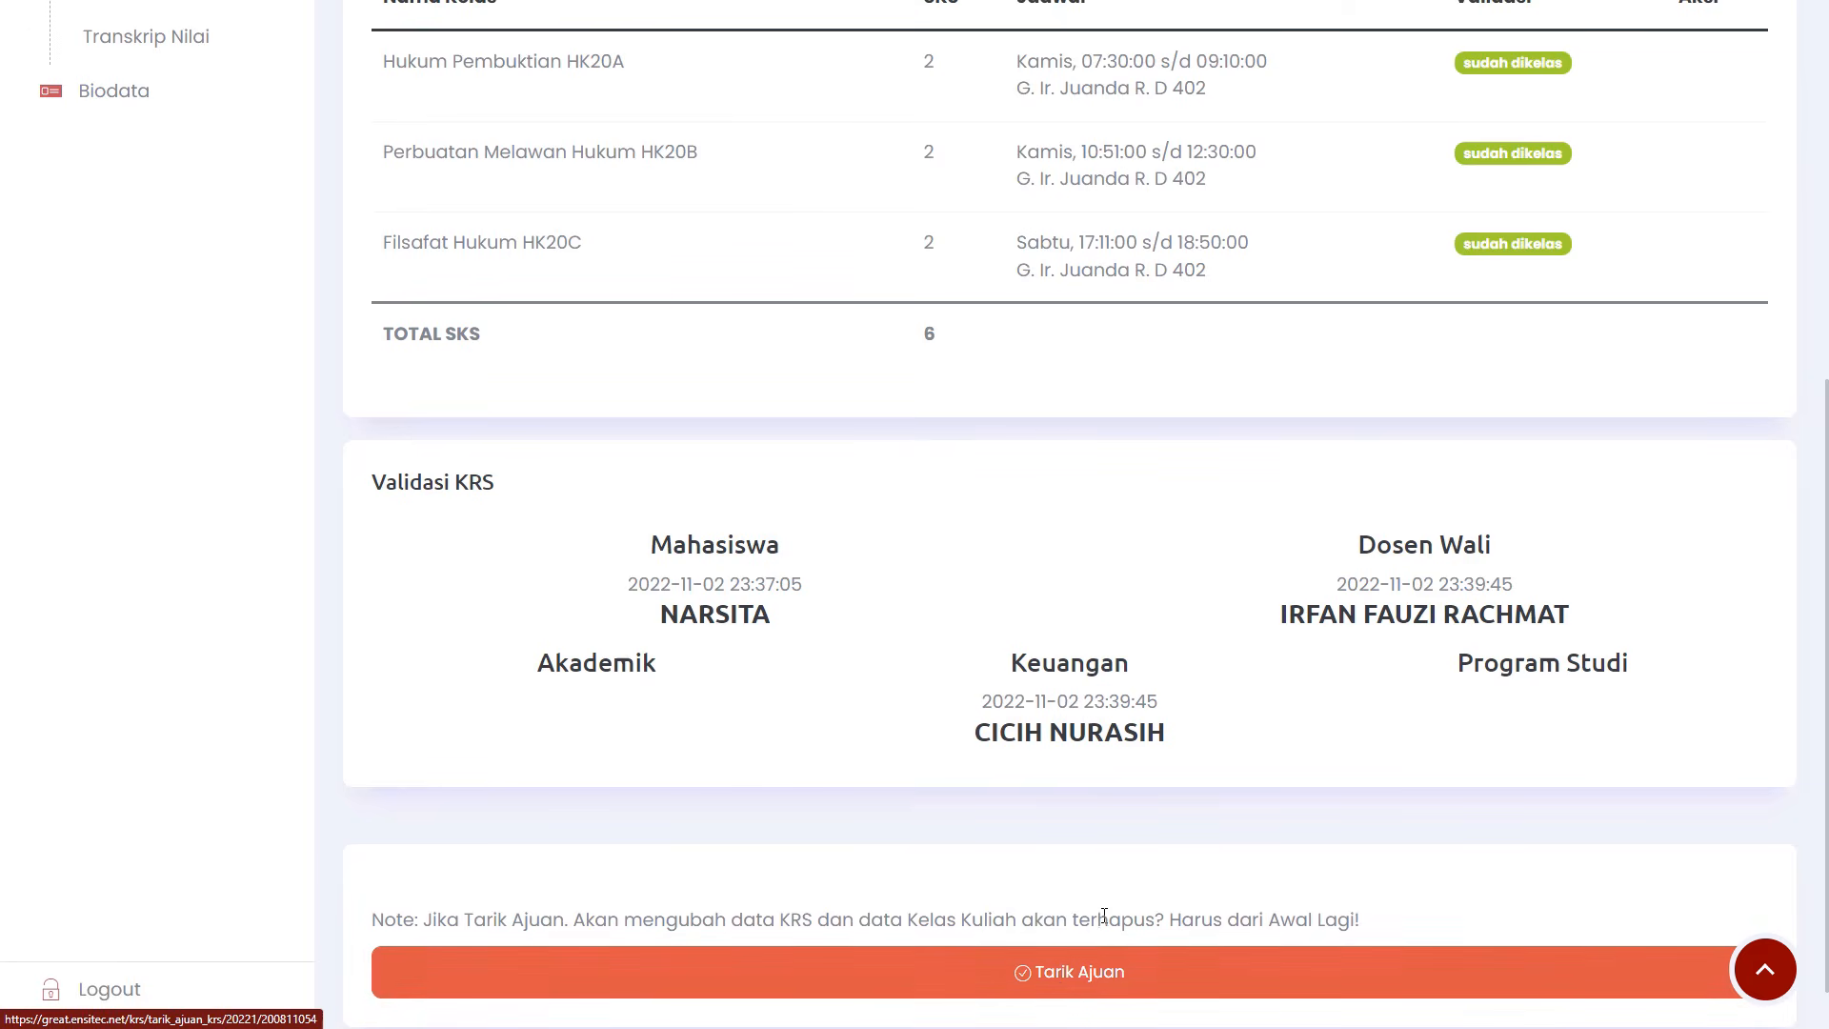
pyautogui.click(1043, 989)
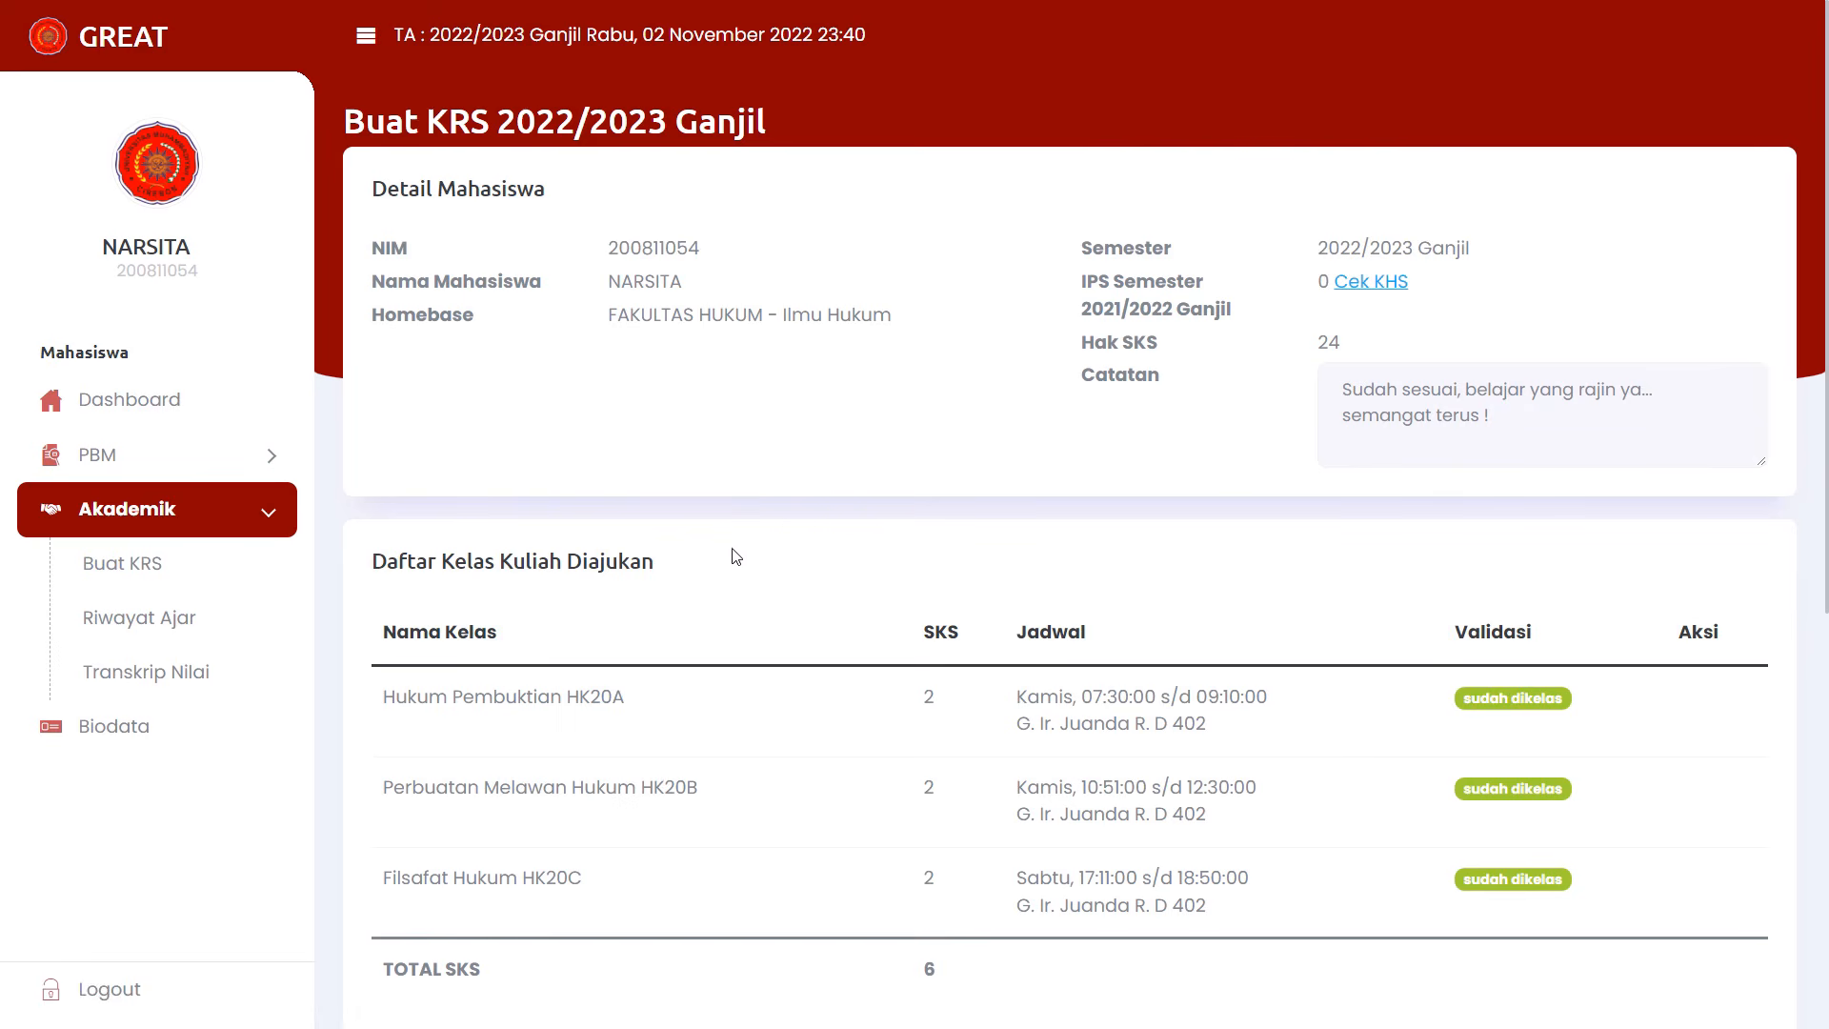
pyautogui.moveTo(867, 54)
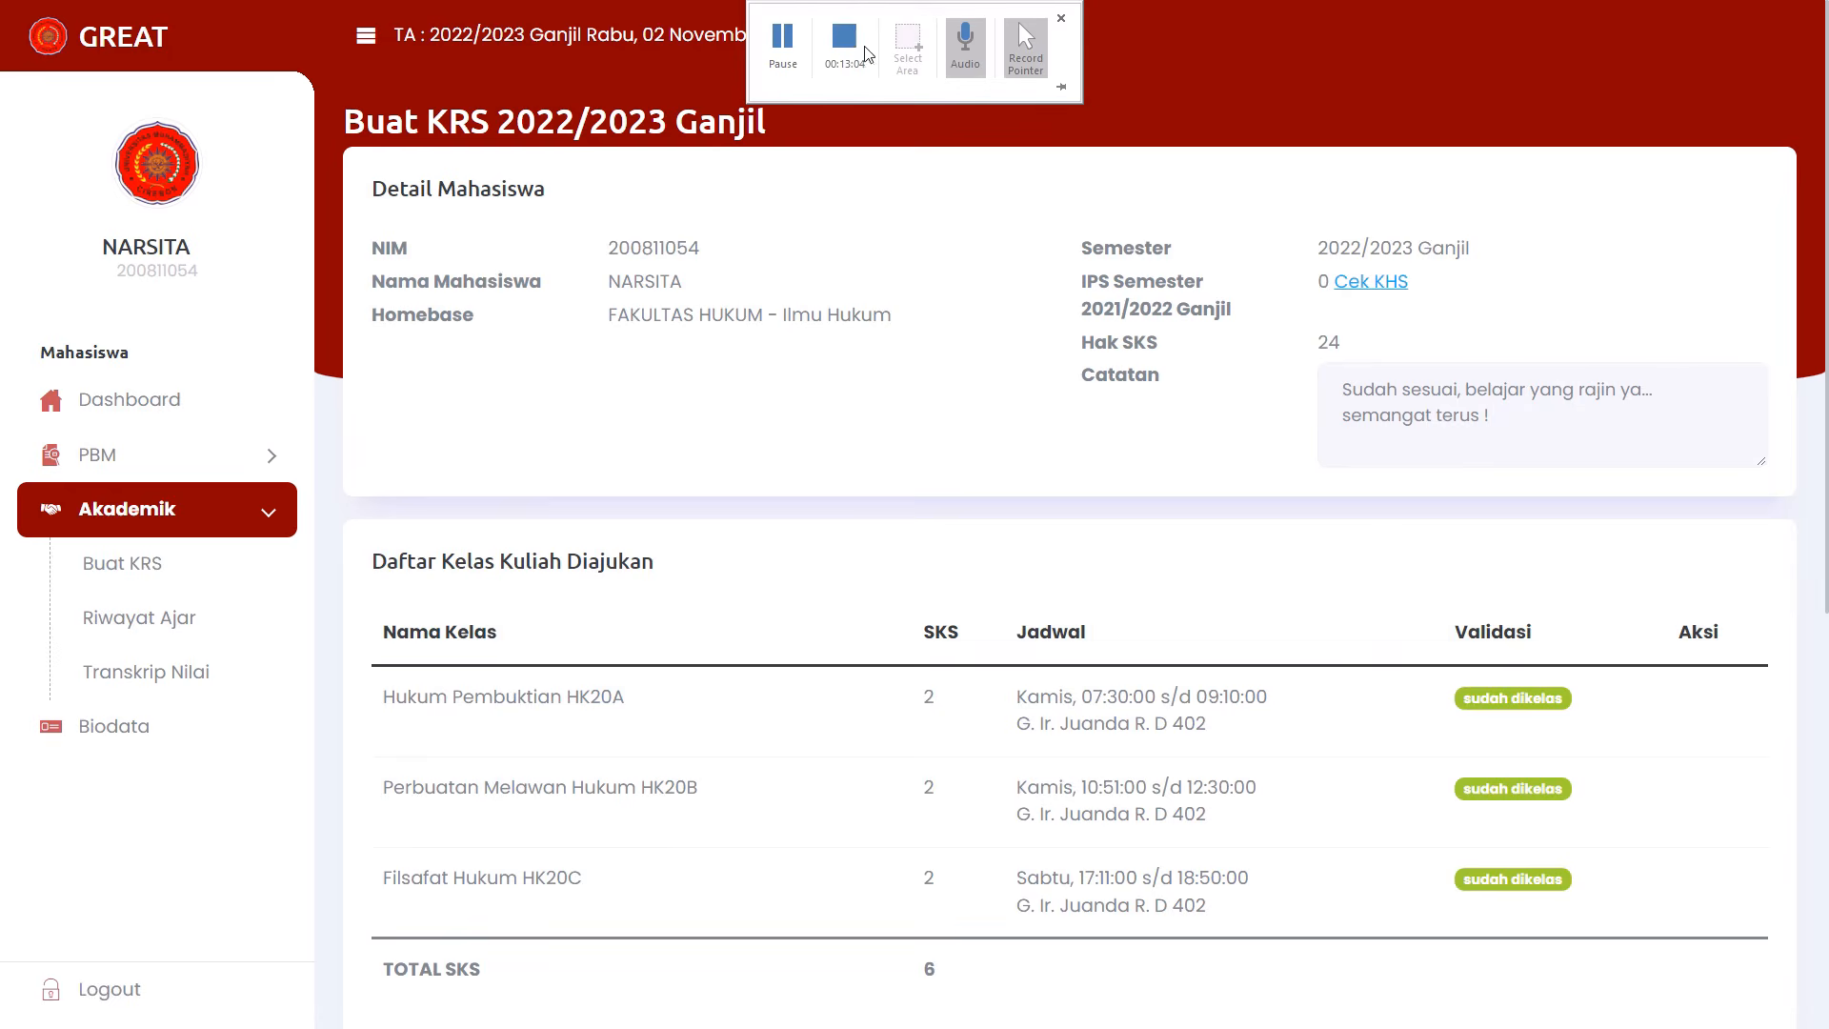